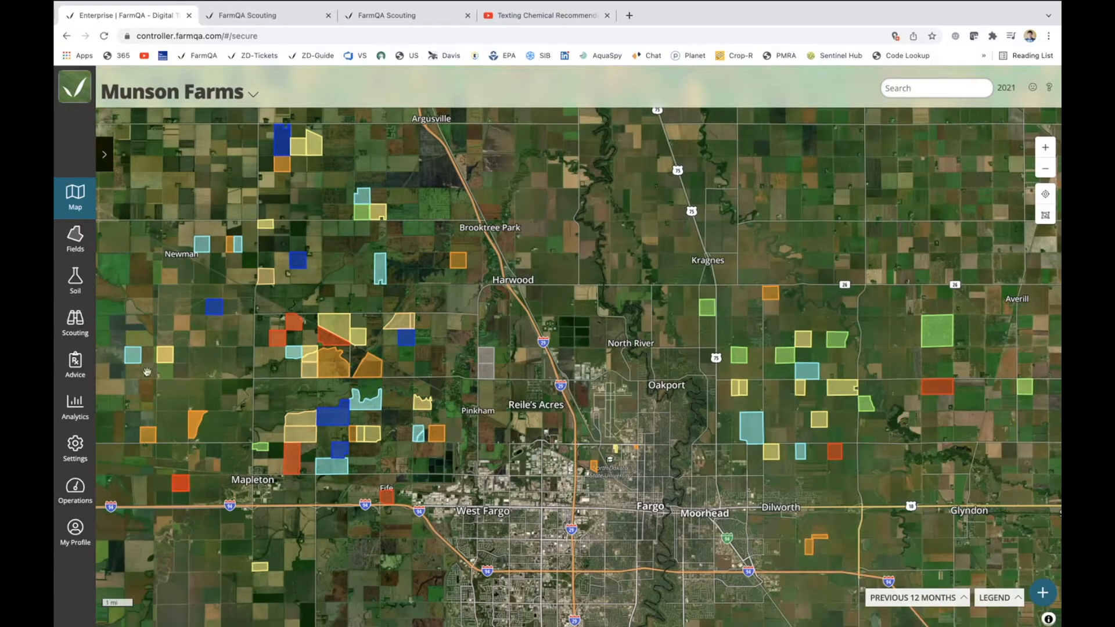
- Open the Products list in the Advice section of Munson Farms
click(75, 447)
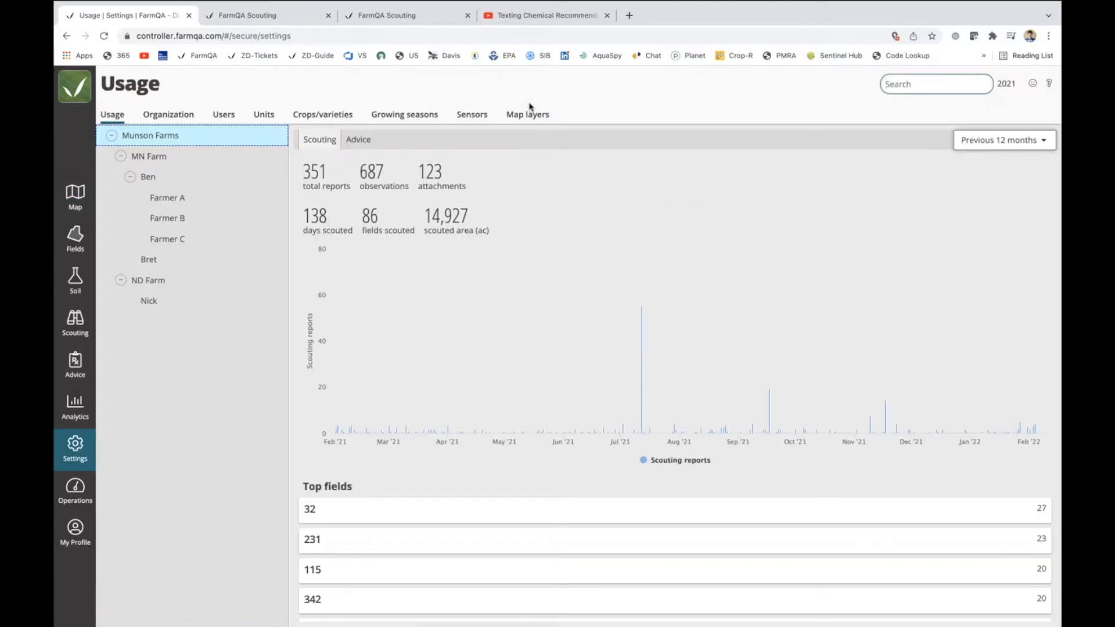
click(75, 363)
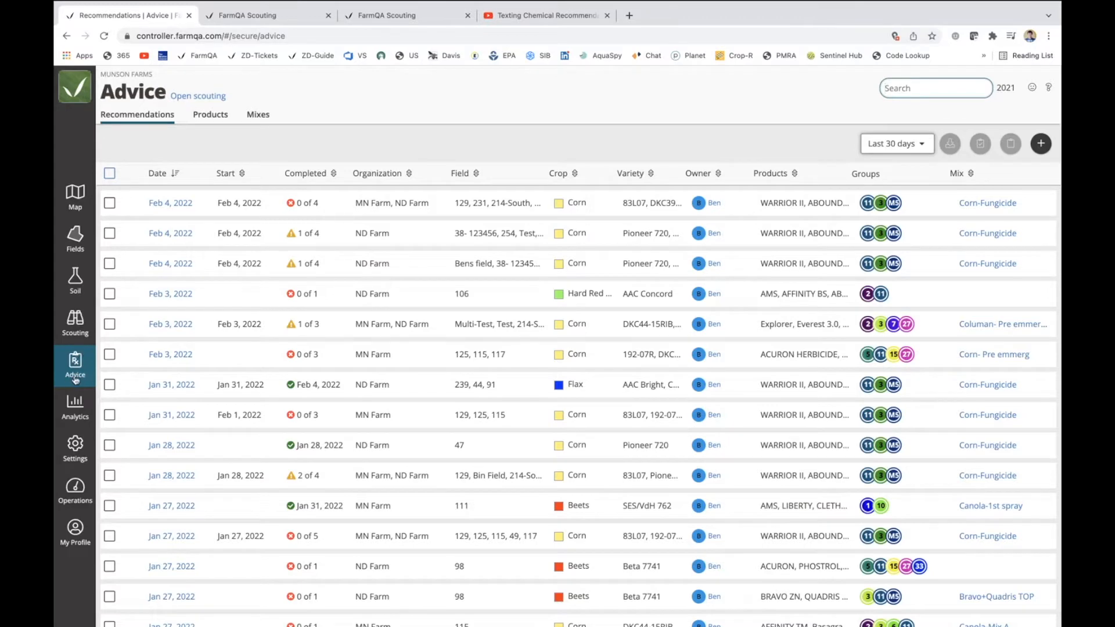
click(218, 119)
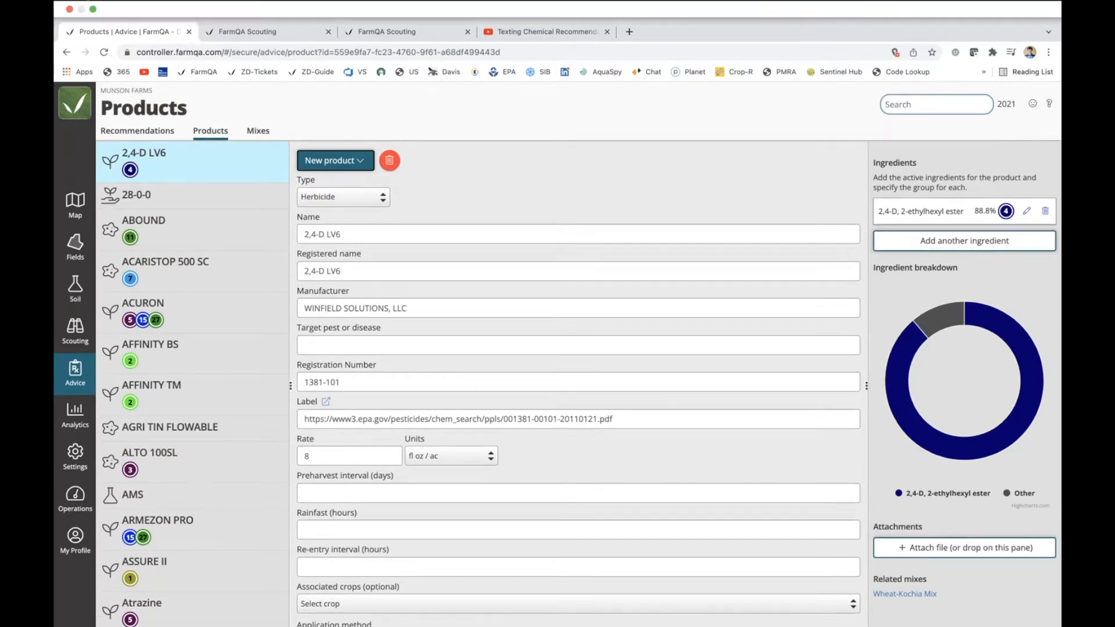
- Switch to the ProductImport_ND_GoldPackage workbook in Excel and enlarge its window to fill the screen width
click(93, 9)
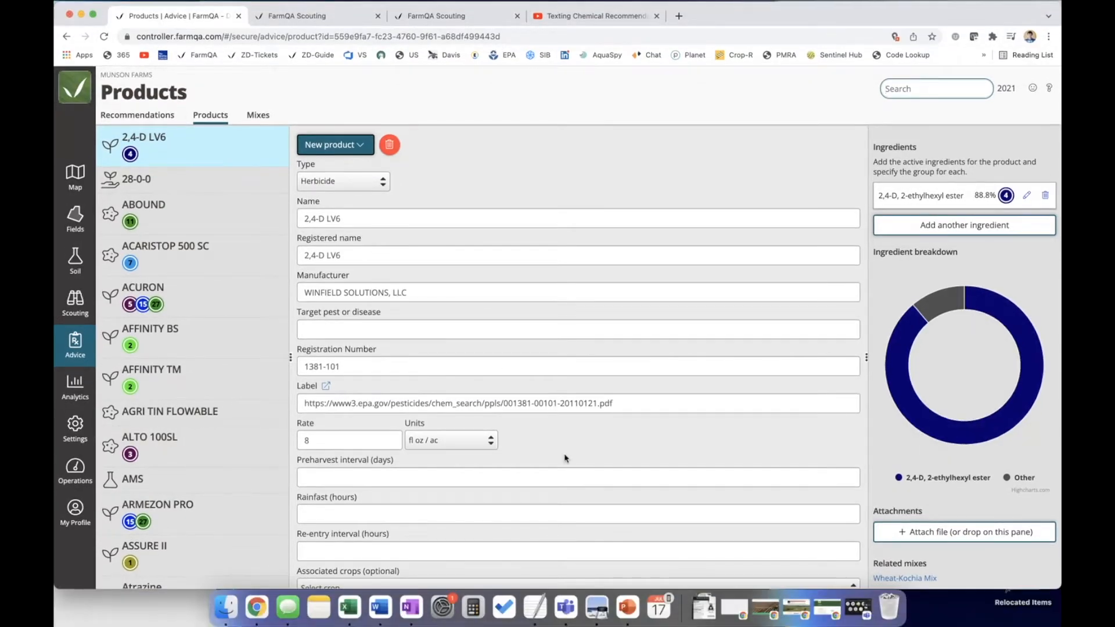
key(ctrl+Up)
click(336, 212)
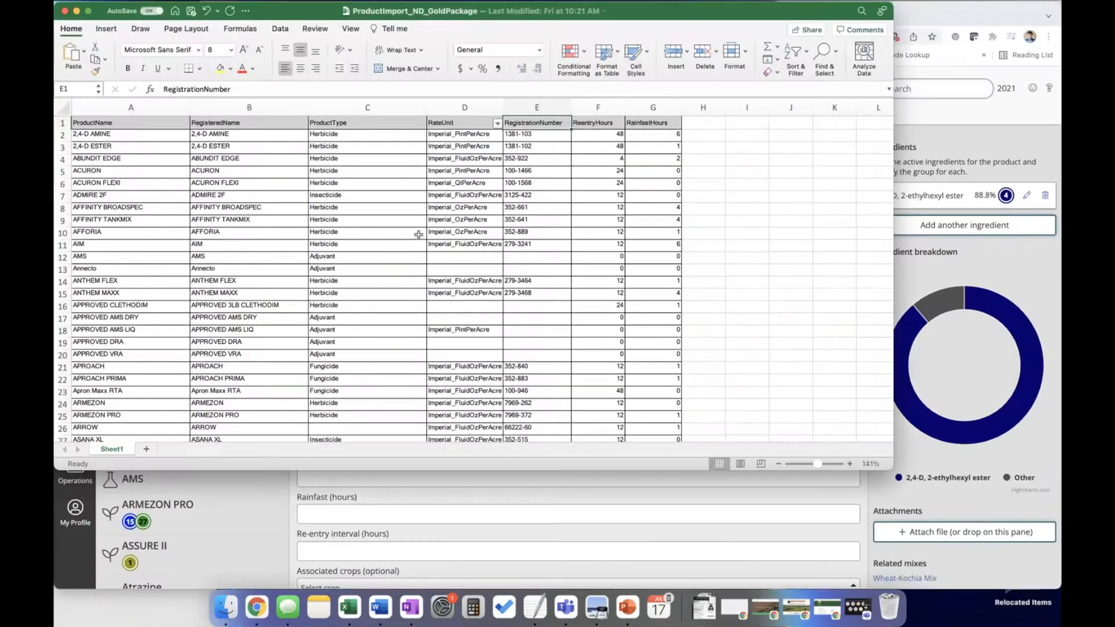
drag(892, 469, 1060, 587)
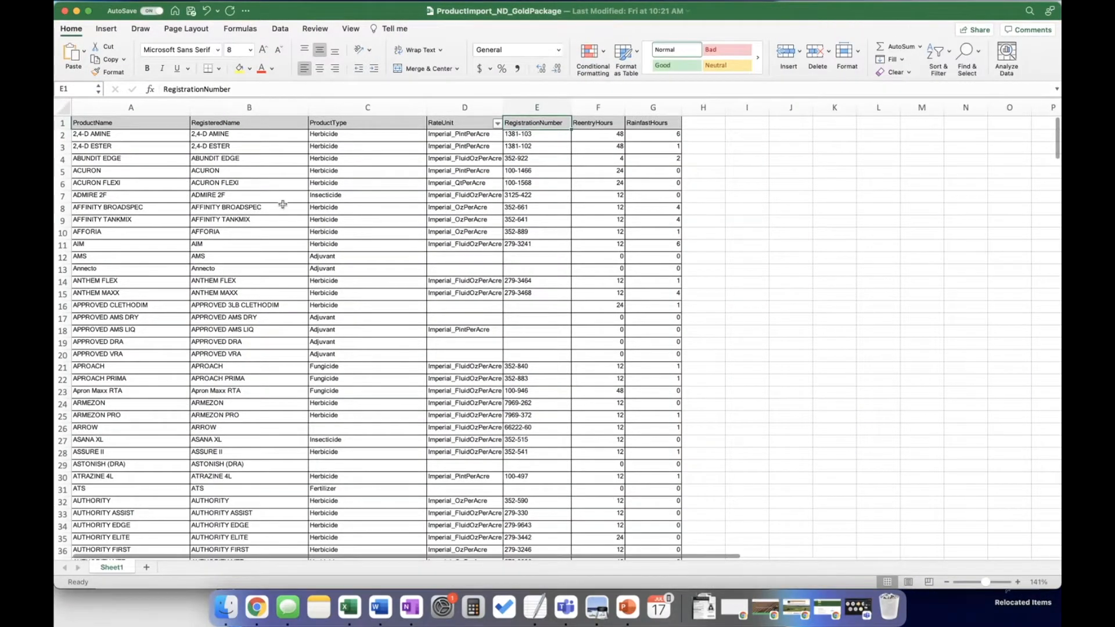
- Examine the product import columns and the filter choices available for RateUnit
scroll(283, 205, up, 5)
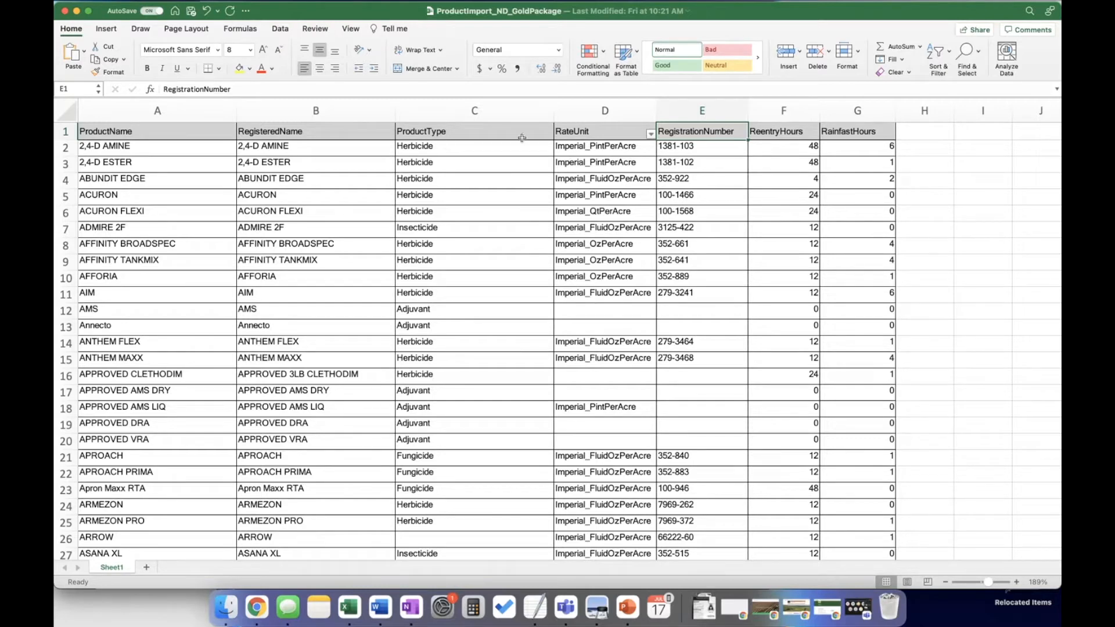
click(650, 135)
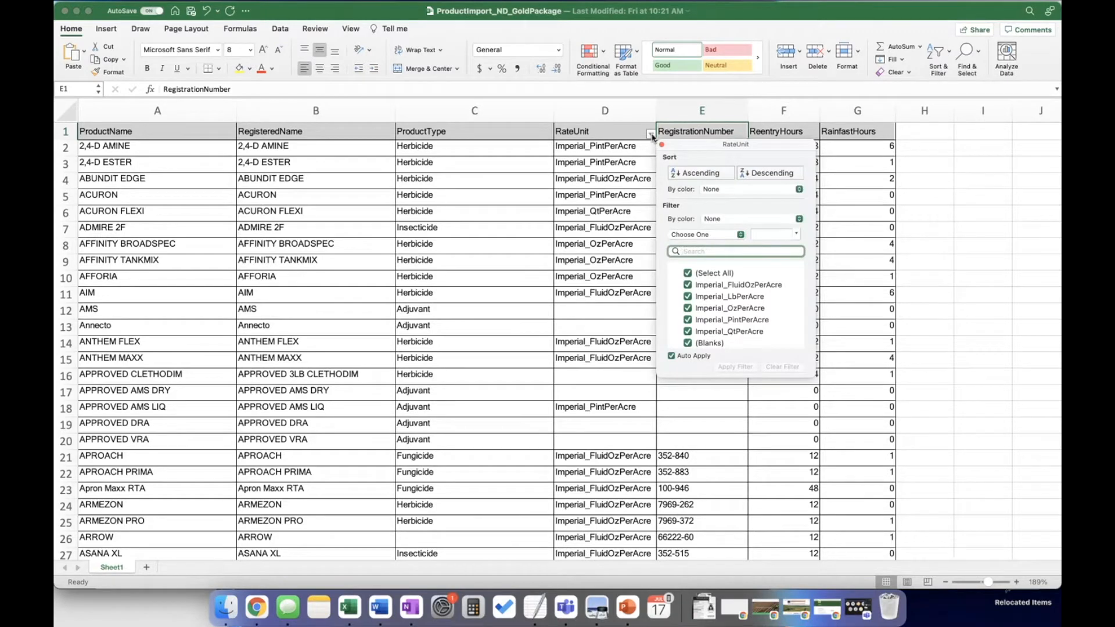
click(916, 183)
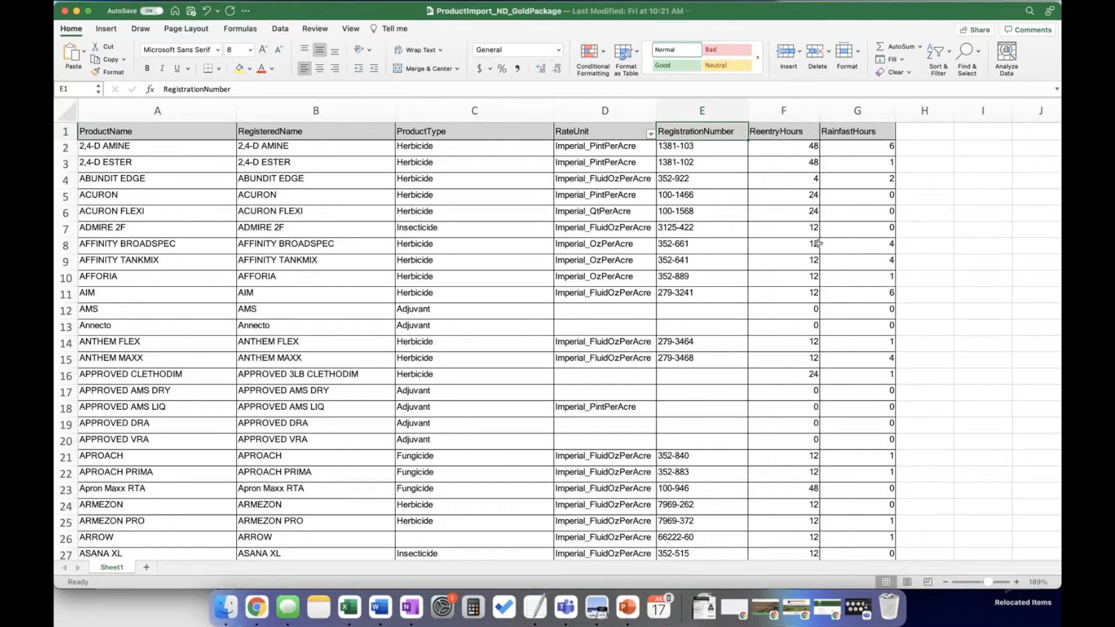
- Bring the Product Import Template_Ontario workbook to the front and widen its window across the screen
key(ctrl+Up)
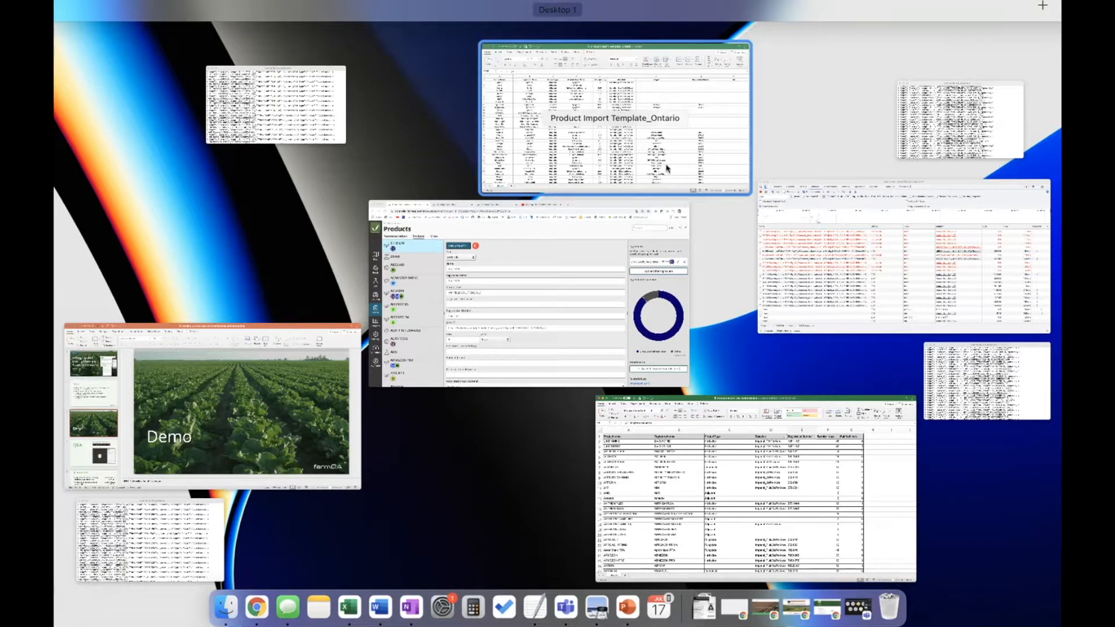
click(662, 167)
drag(136, 80, 54, 2)
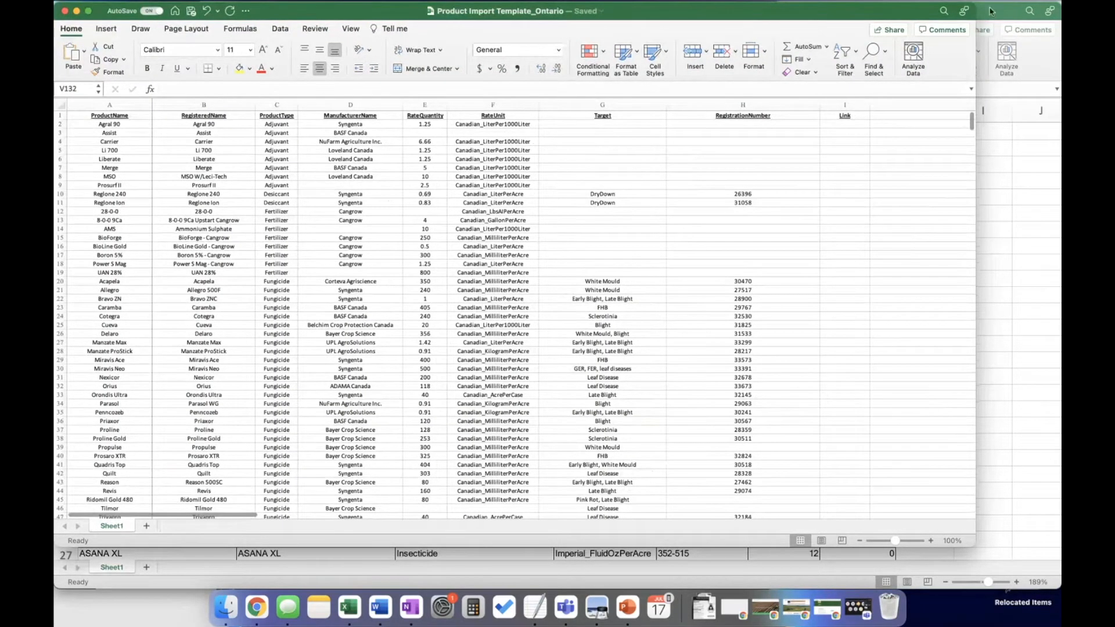
drag(976, 474, 1061, 474)
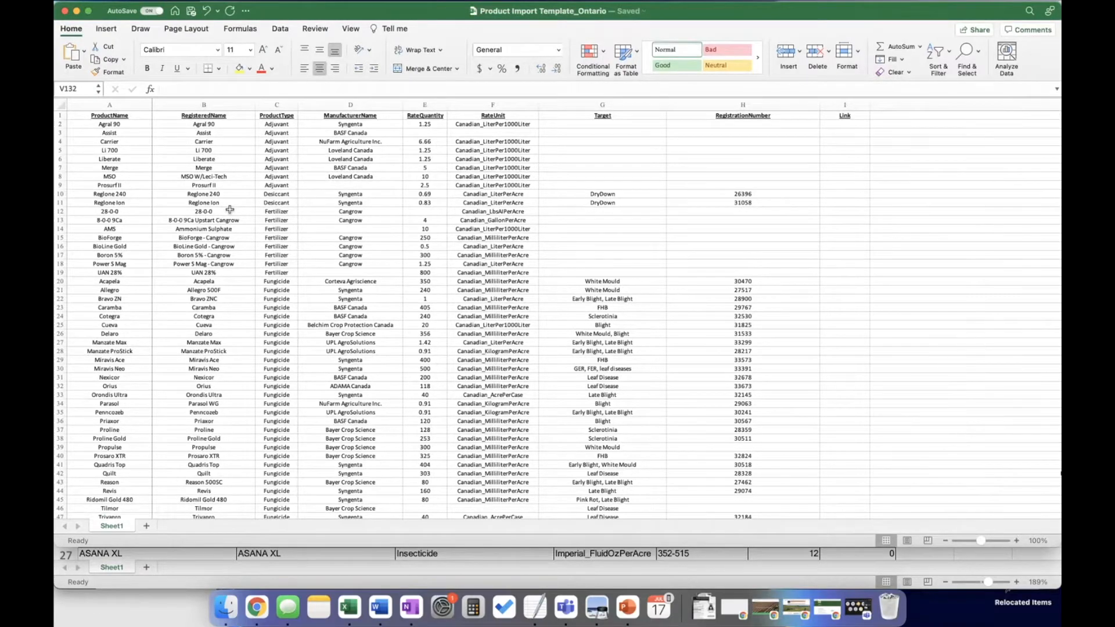
- Examine the Ontario template's product, manufacturer and rate columns, highlighting the Target column
scroll(230, 209, up, 1)
scroll(230, 209, up, 5)
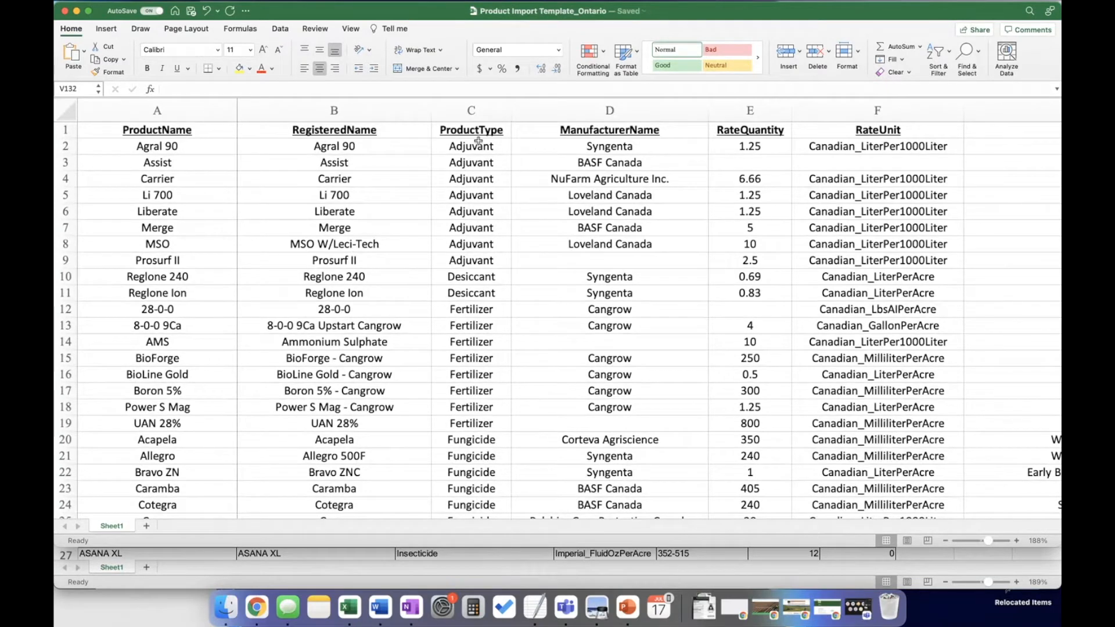
scroll(671, 168, right, 5)
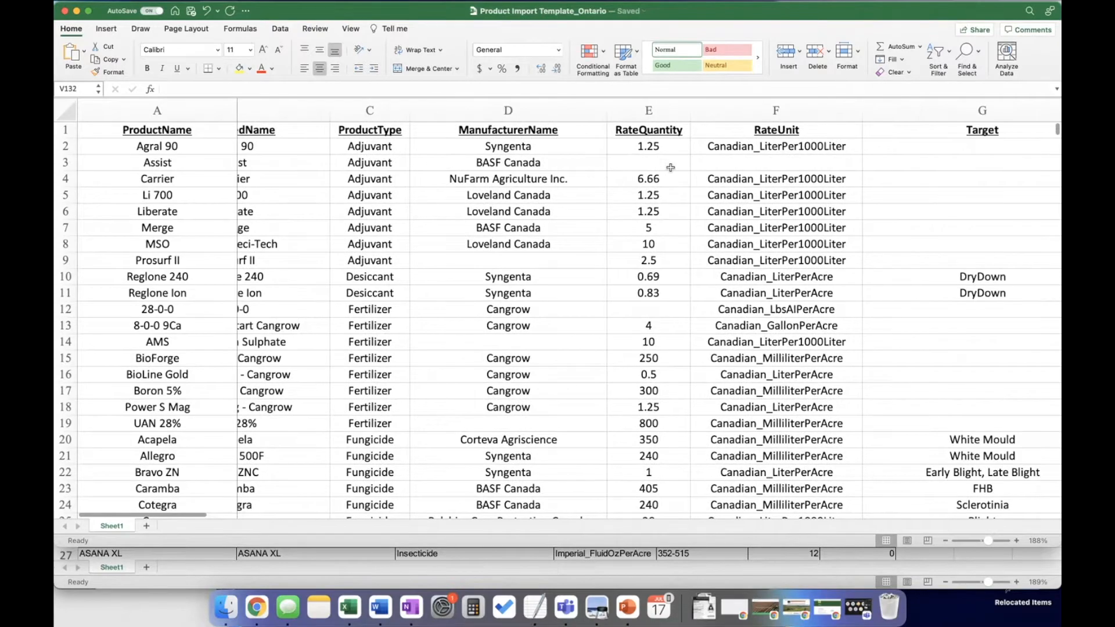
scroll(671, 168, right, 2)
click(742, 111)
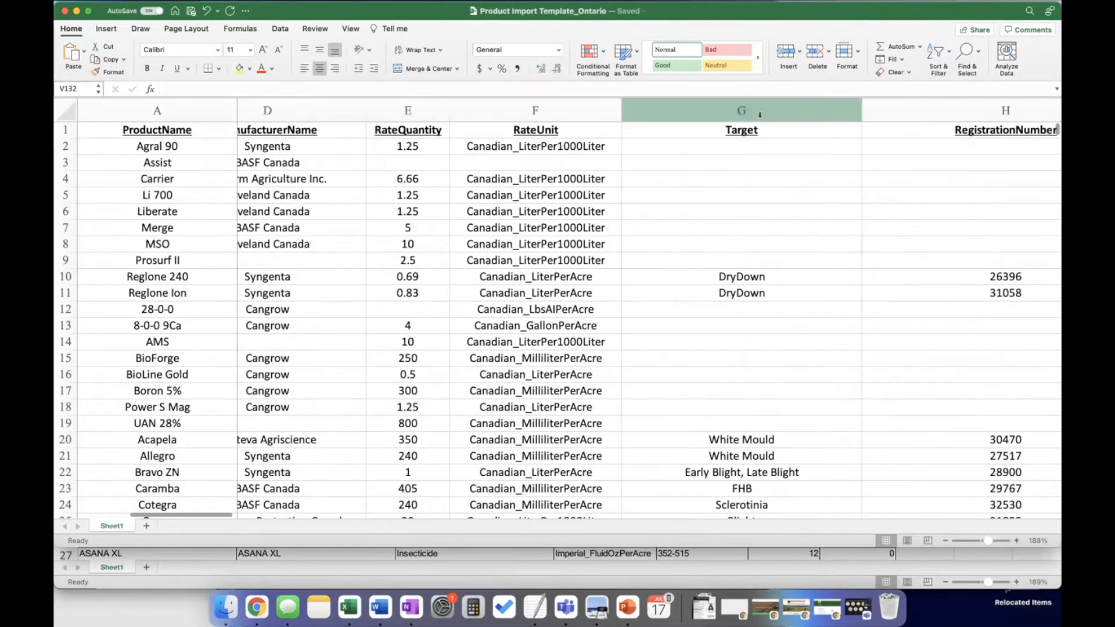
scroll(721, 415, down, 5)
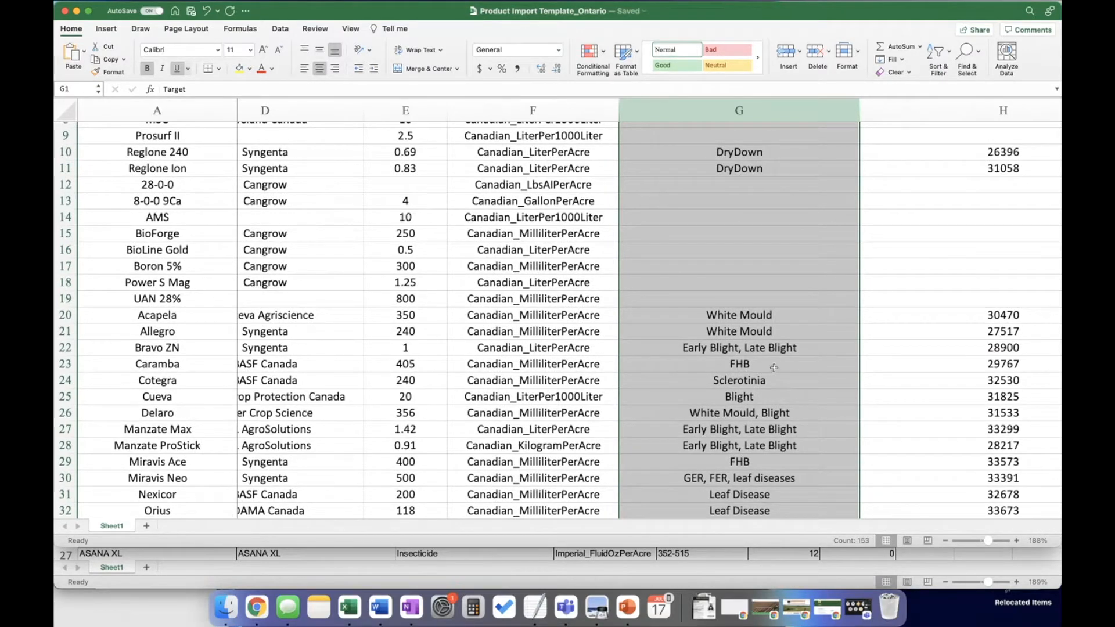
scroll(783, 357, up, 5)
scroll(783, 357, right, 2)
scroll(783, 357, right, 4)
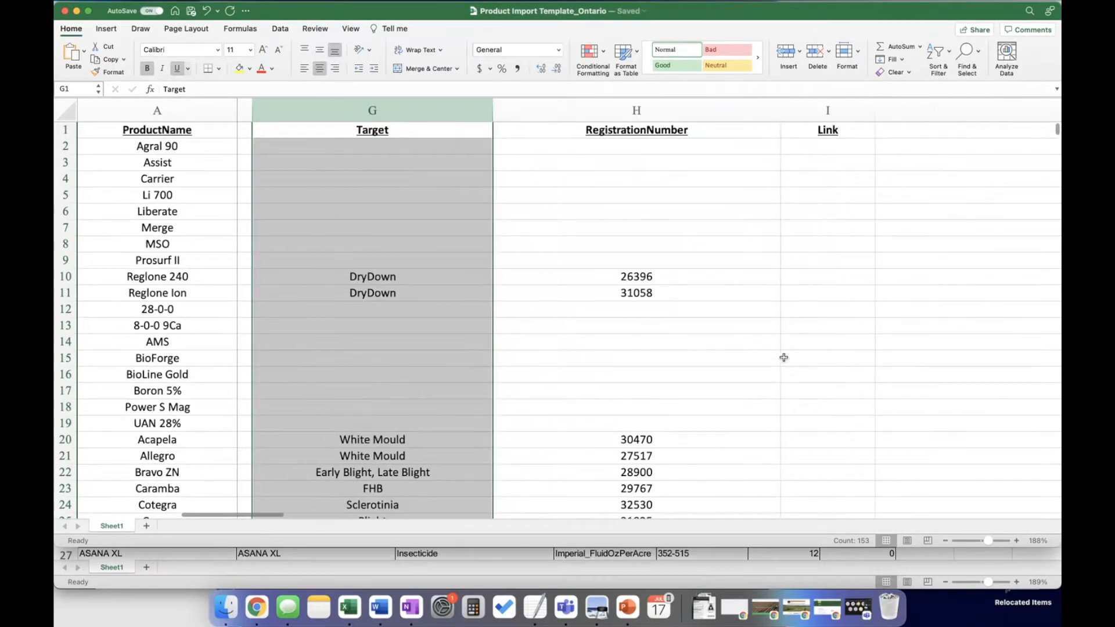
- Review the template's remaining columns, highlighting Link and CropNames, through the harvest, re-entry, rainfast, application and ingredient fields
scroll(784, 357, down, 5)
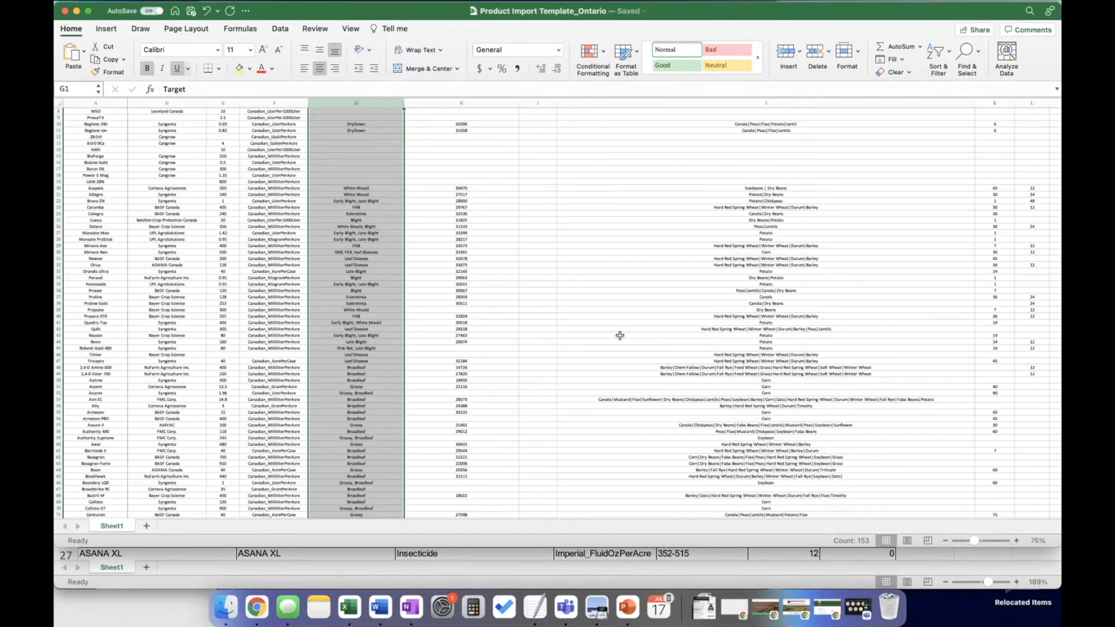
scroll(474, 144, up, 3)
scroll(473, 144, left, 1)
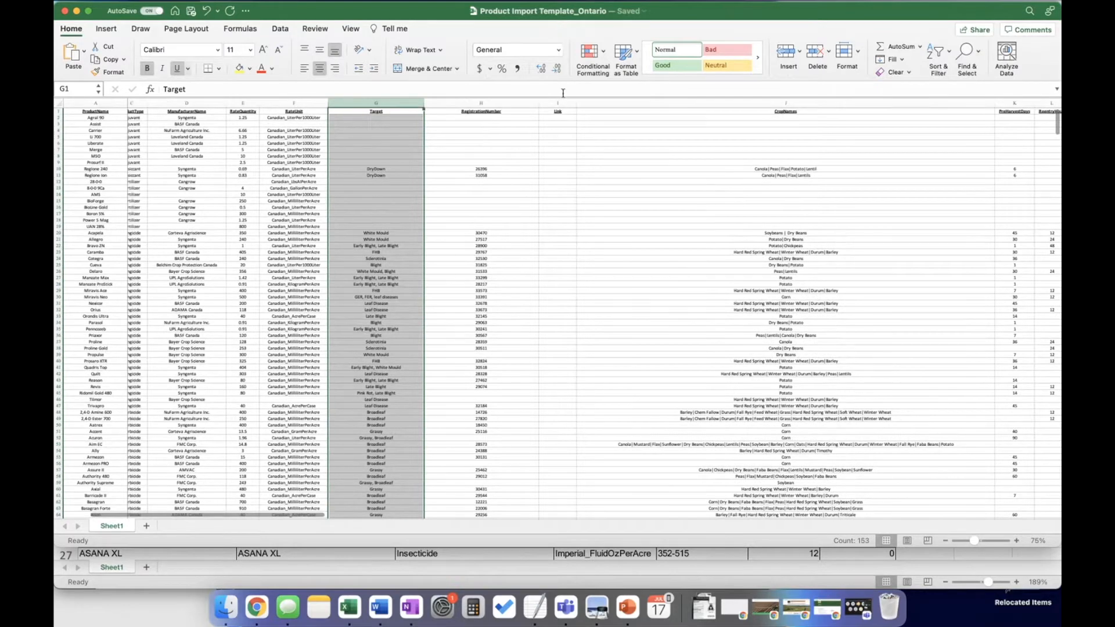
click(564, 102)
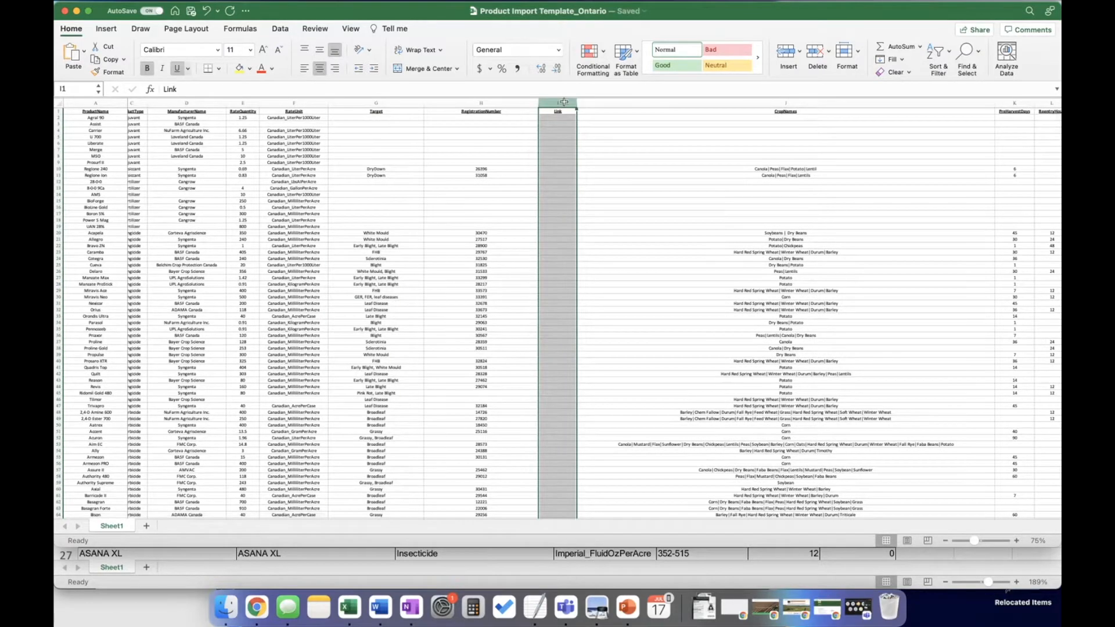
click(792, 102)
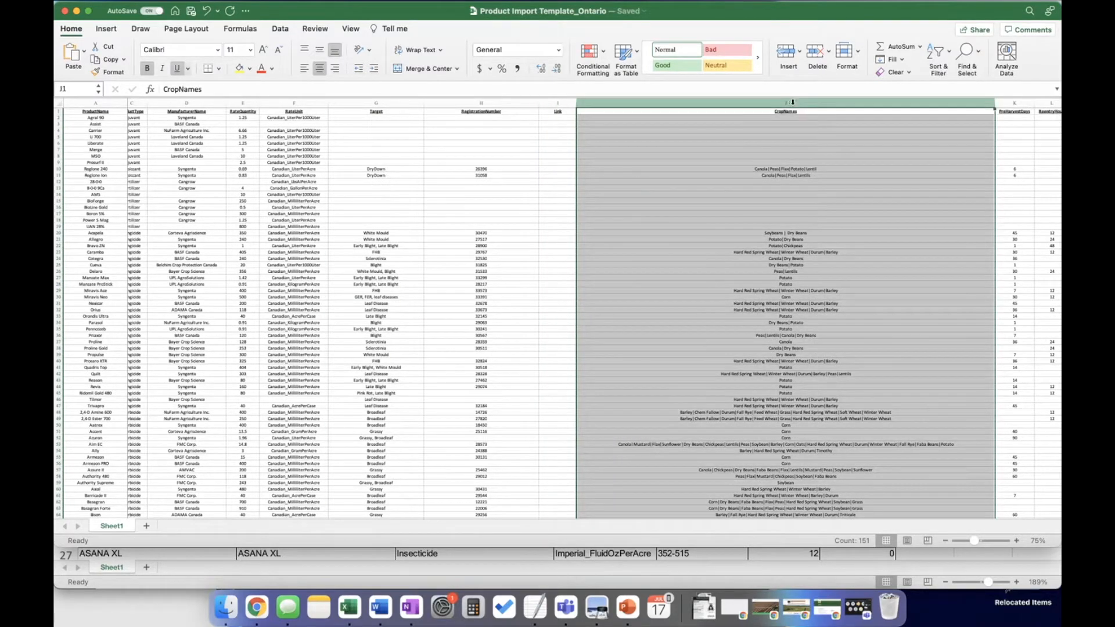
scroll(771, 186, right, 7)
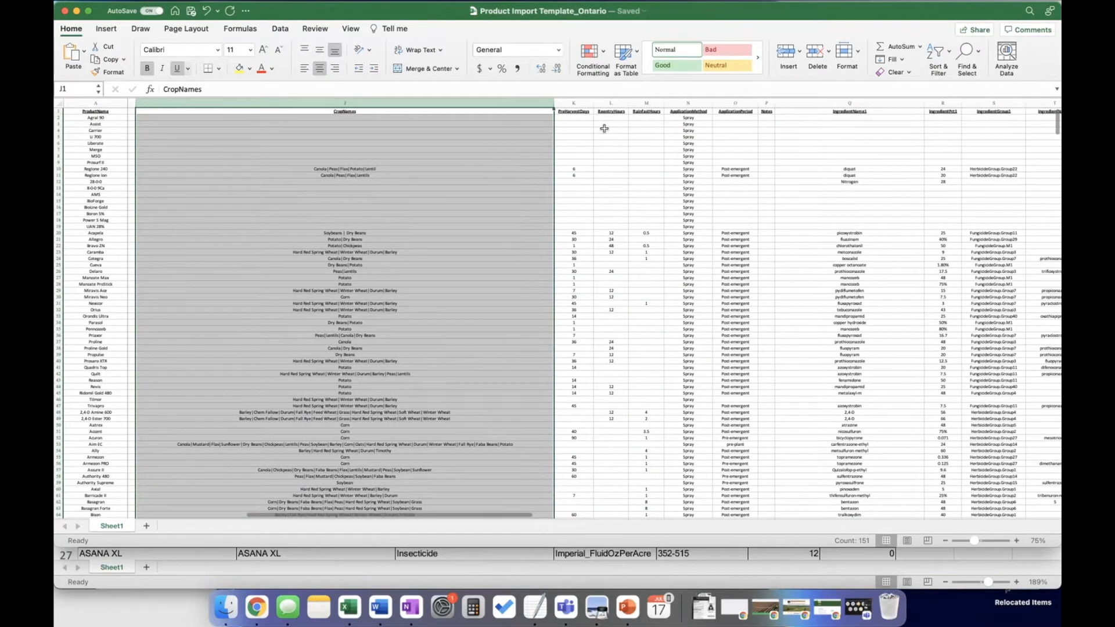
scroll(604, 128, up, 3)
scroll(848, 158, left, 2)
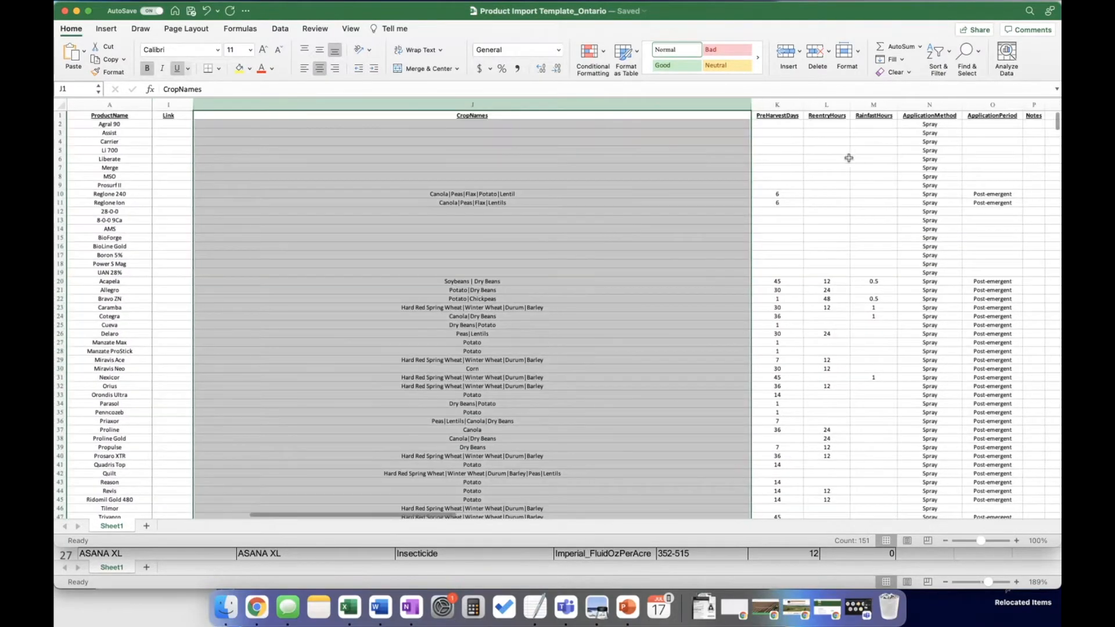
scroll(849, 158, right, 3)
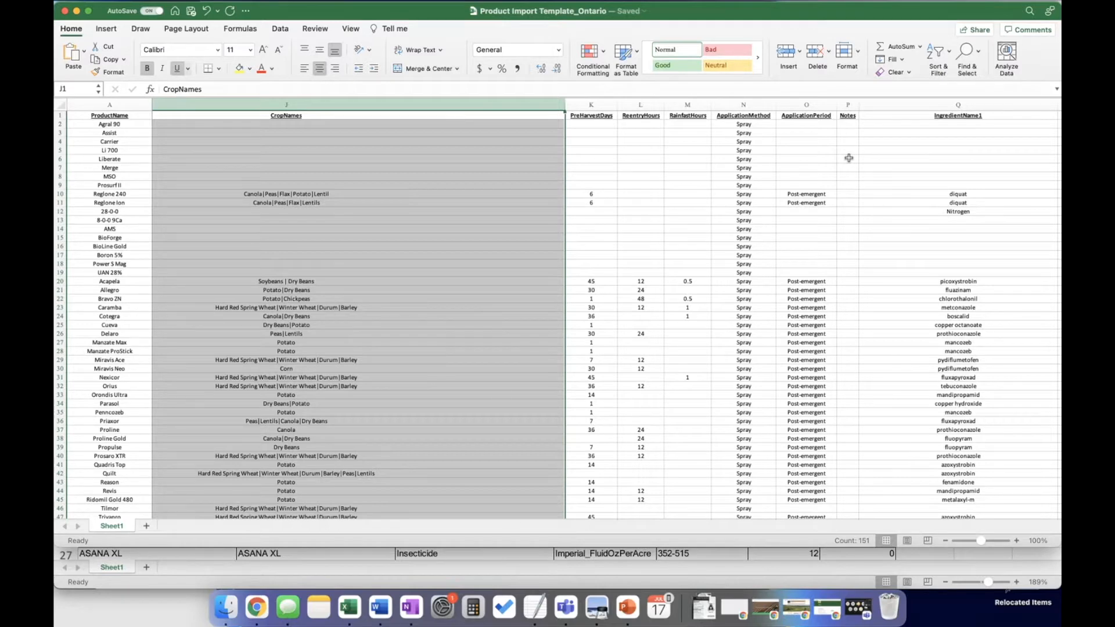
- Switch back to FarmQA in Chrome, make it full screen, and start a new product import from EPA
click(256, 609)
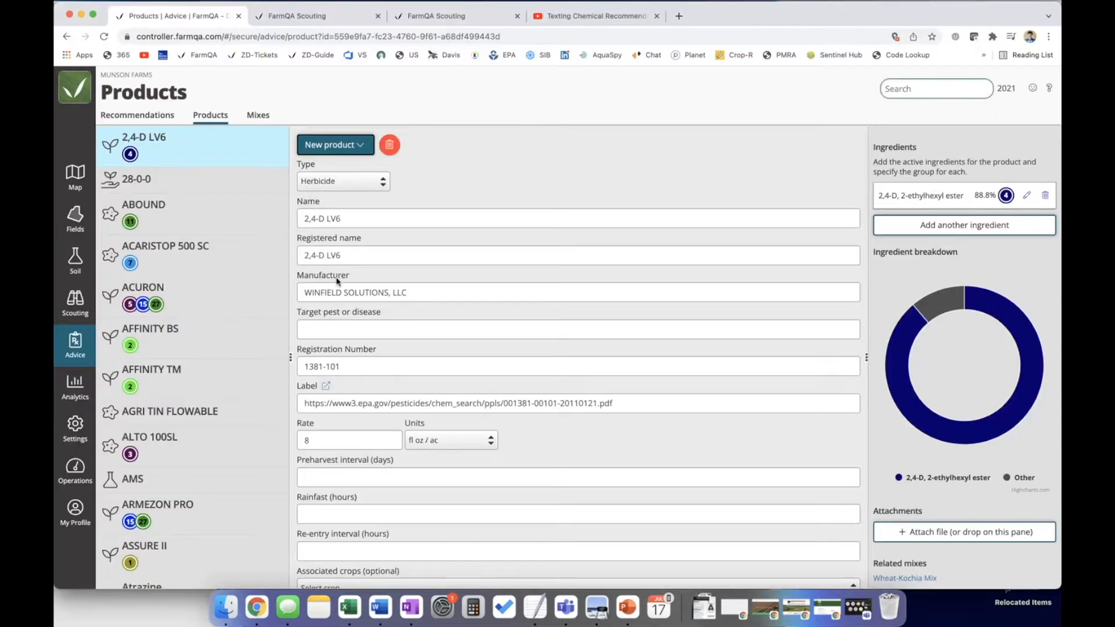
click(94, 16)
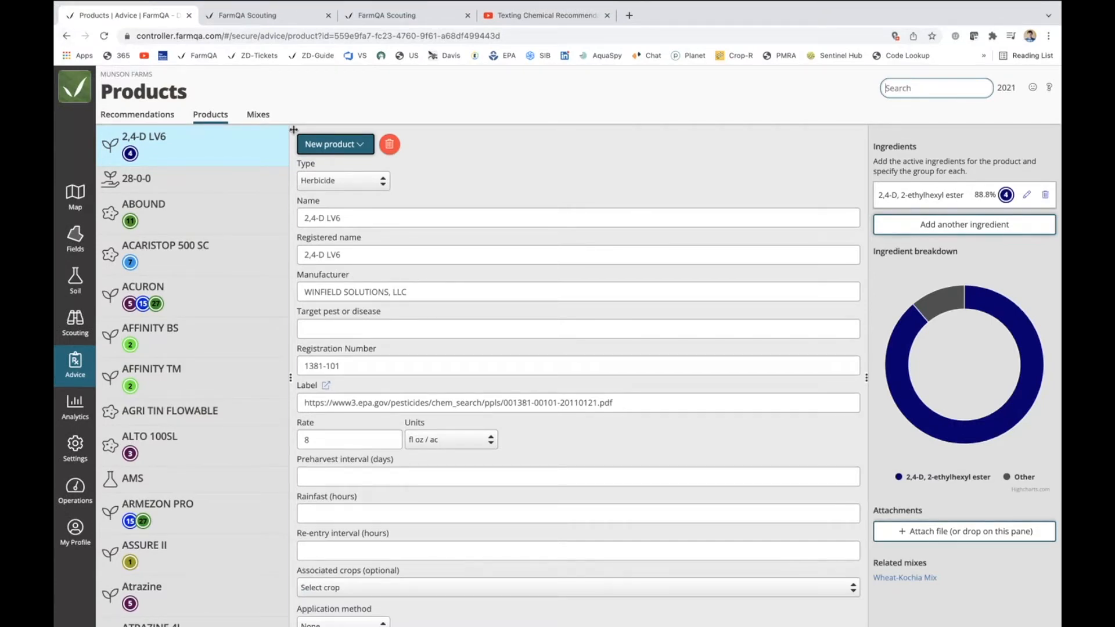
click(359, 149)
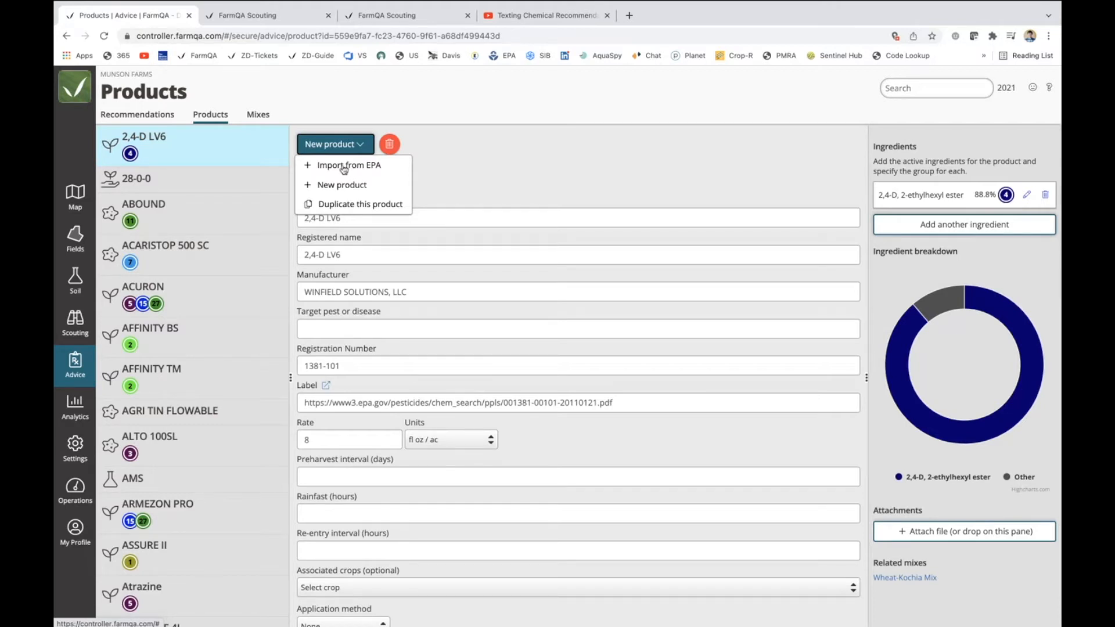
click(343, 167)
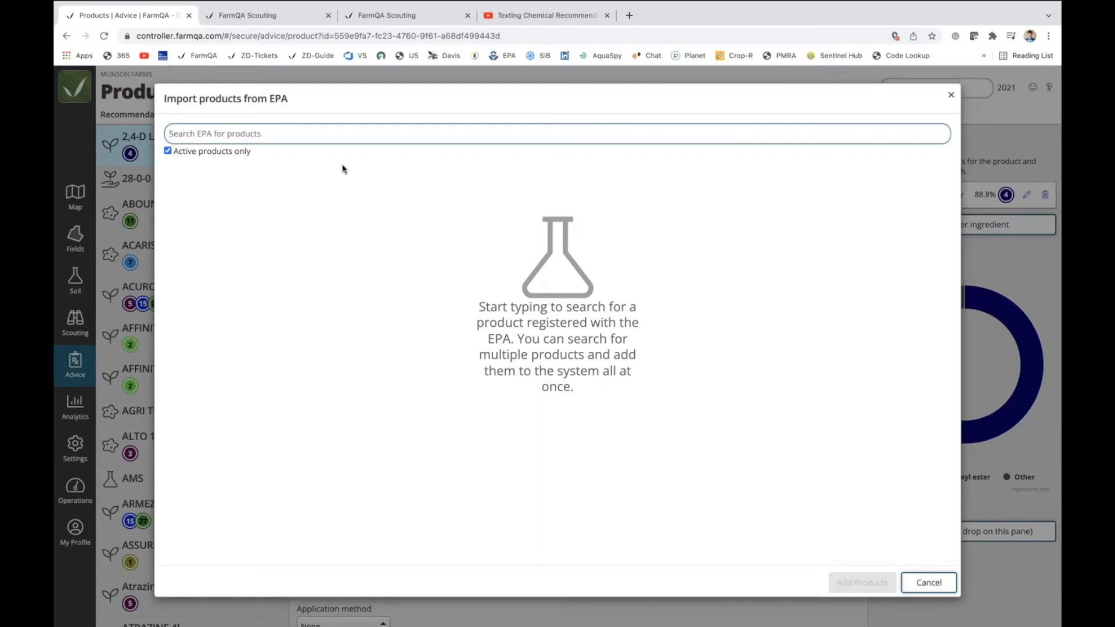
- Search the EPA products for "Silence" and mark SILENCER for import
text(Silc)
key(BackSpace)
key(BackSpace)
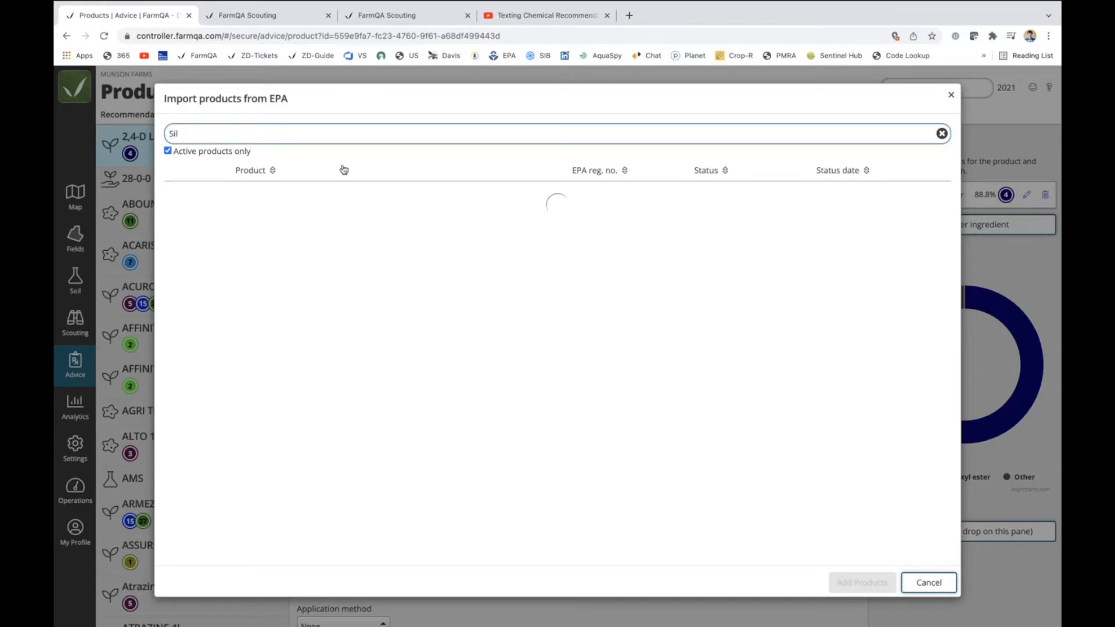
text(lence)
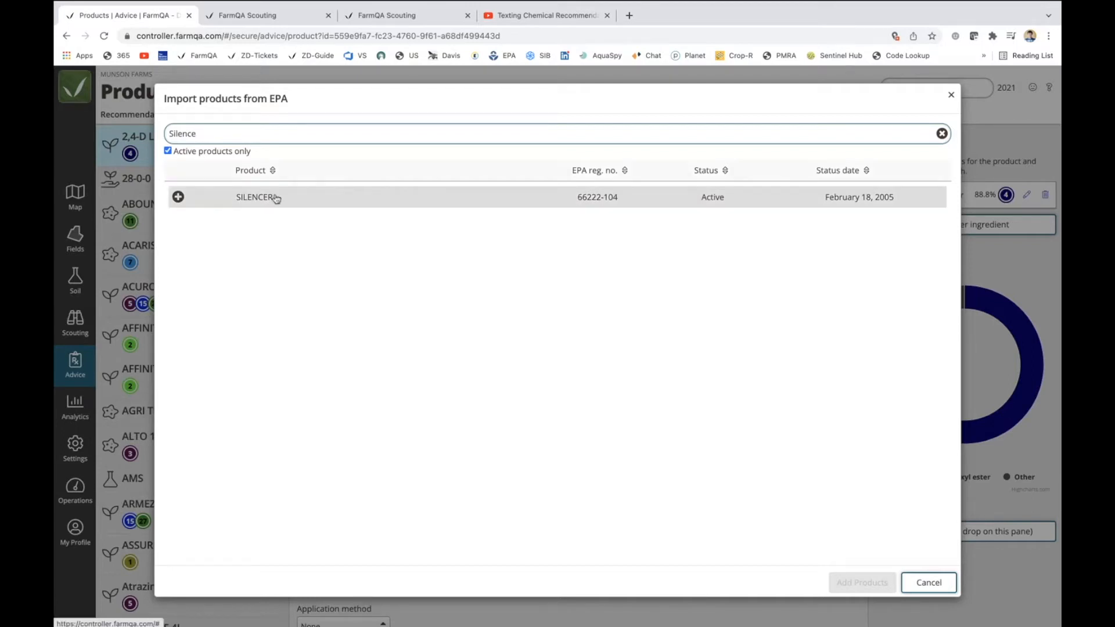
click(179, 197)
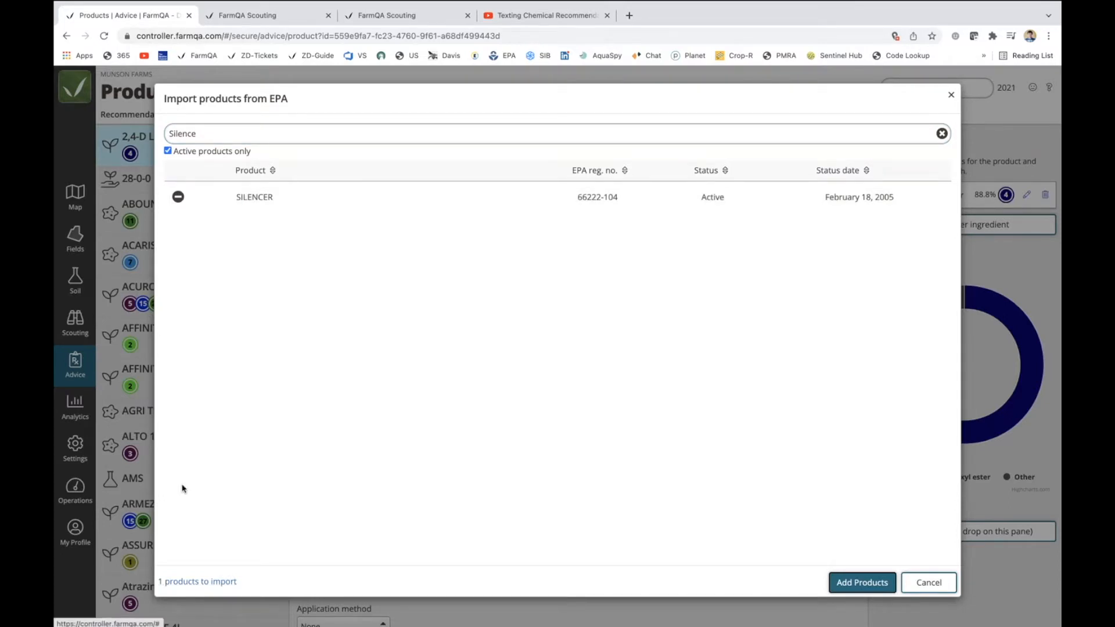
- Search the EPA products for "Endur" and check the registration number of the first ENDURA FUNGICIDE entry
drag(216, 137, 152, 138)
text(Endur)
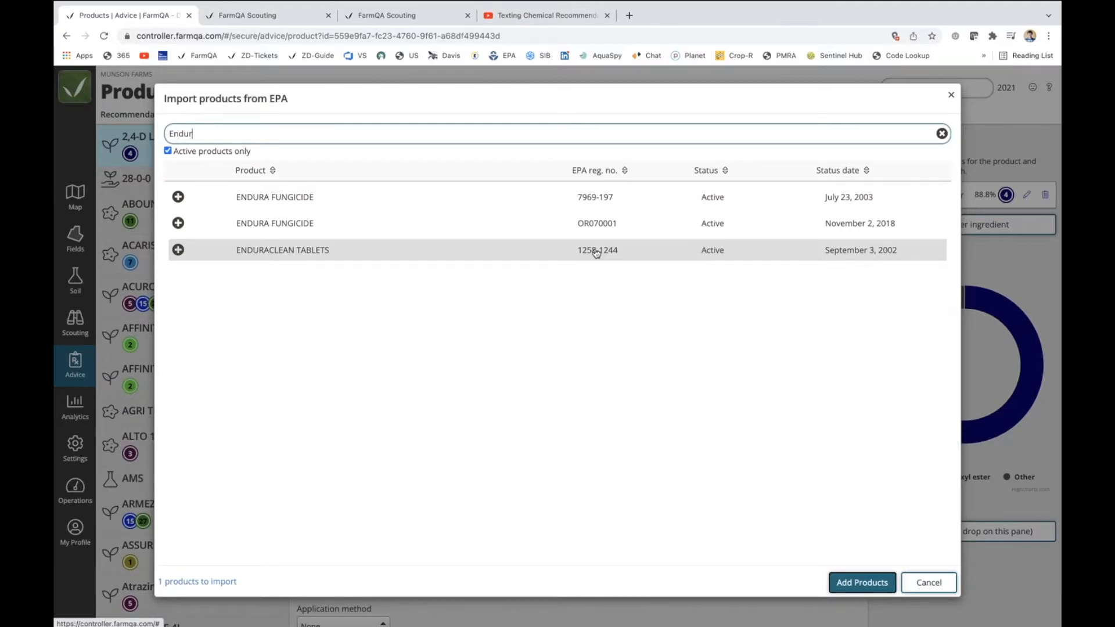
drag(607, 199, 580, 203)
- Search the EPA products by registration number 7969-197
drag(220, 137, 144, 134)
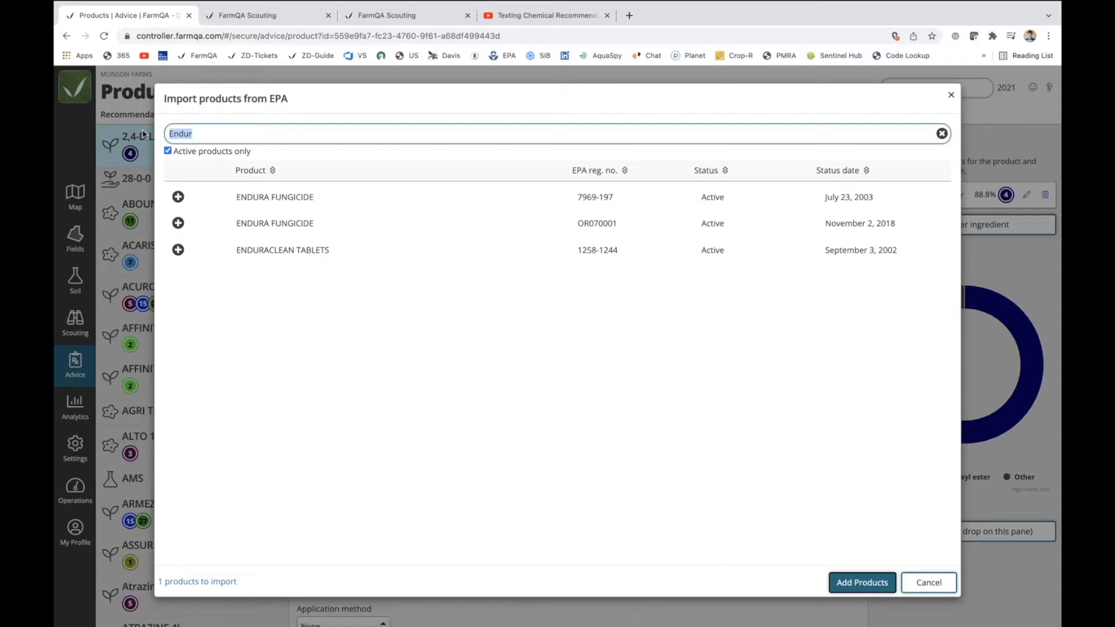
text(7969)
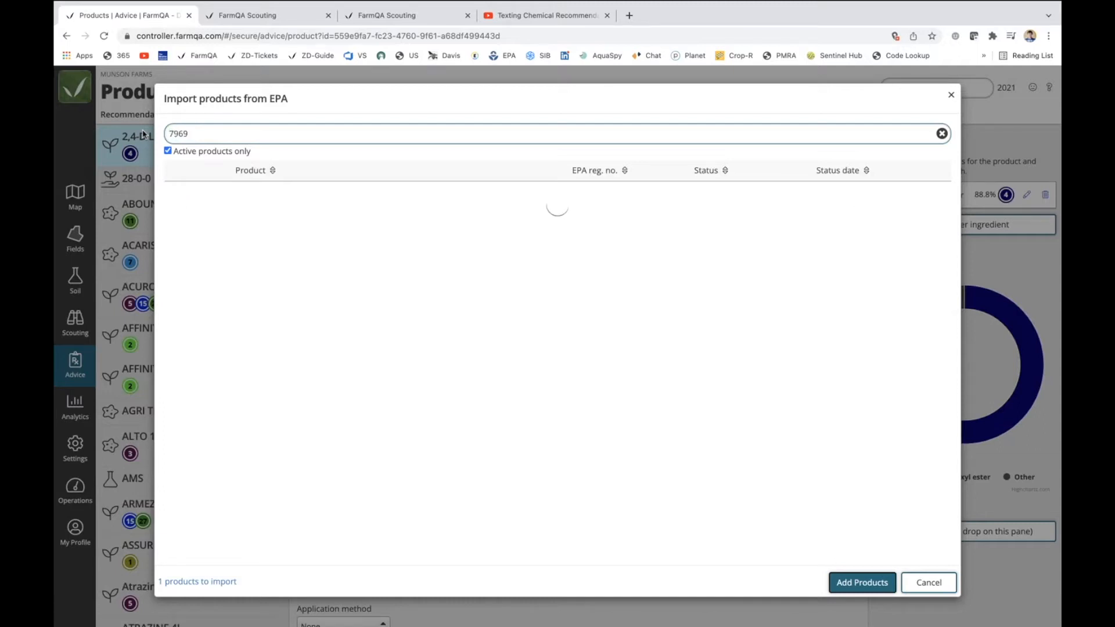
text(-197)
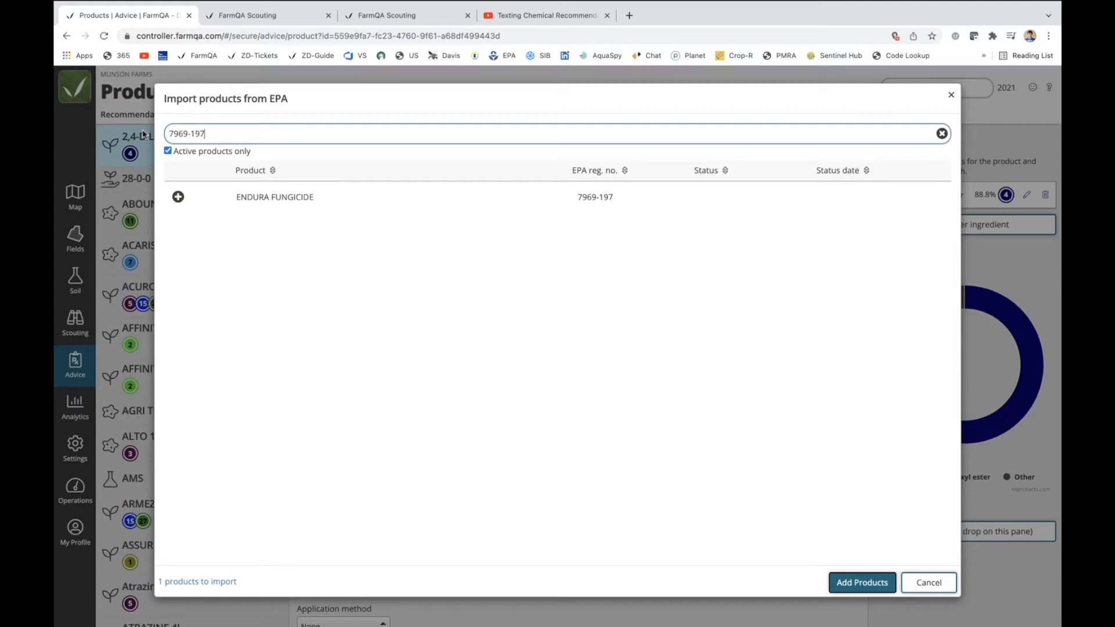
- Mark ENDURA FUNGICIDE for import, review the list of selected products, and add them to the product list
click(178, 197)
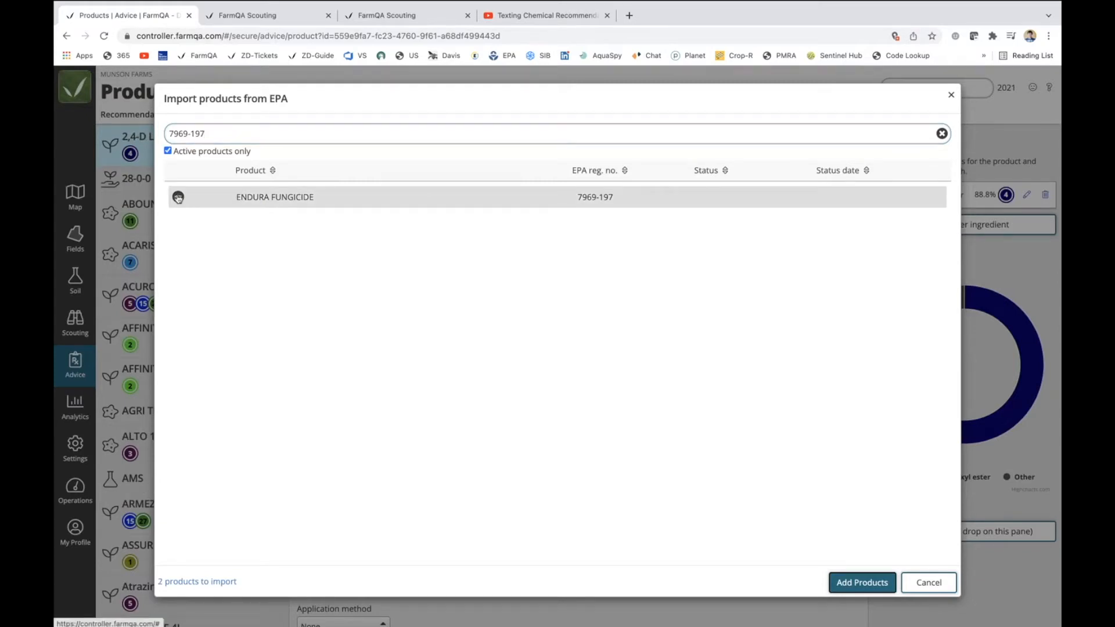
click(198, 583)
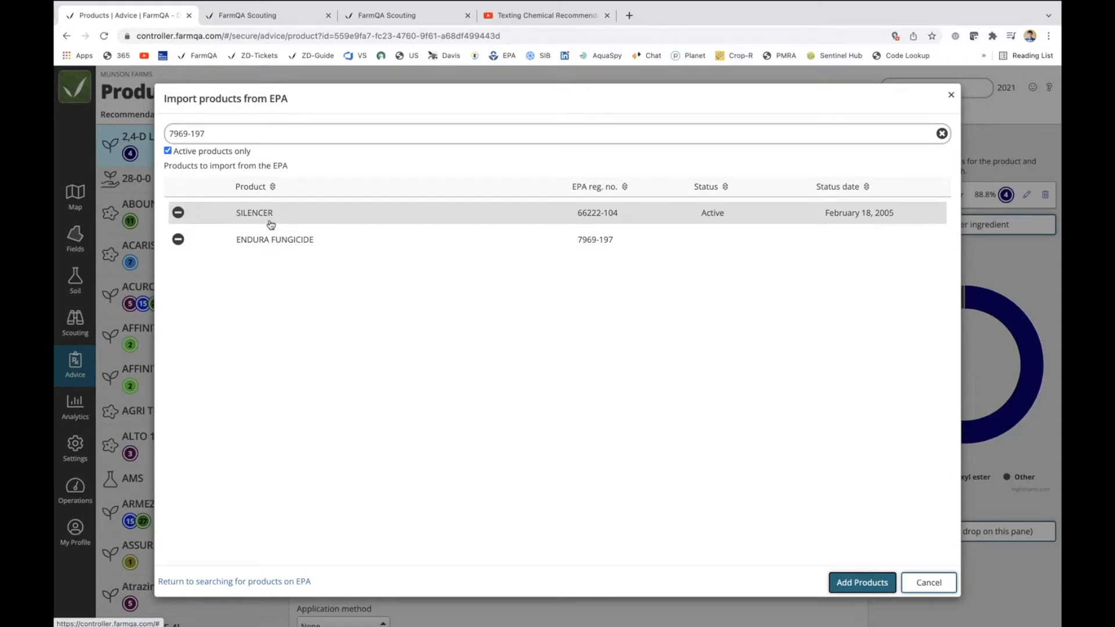
click(864, 584)
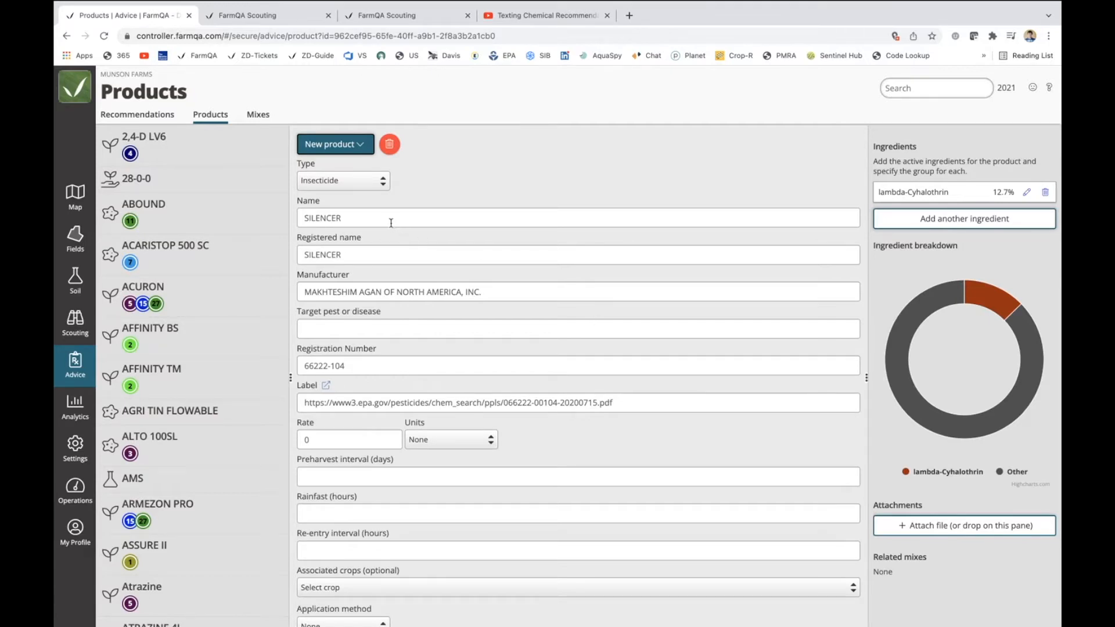
- Check the product type options for SILENCER and view its EPA label PDF, including the active ingredient section on page 2
click(383, 181)
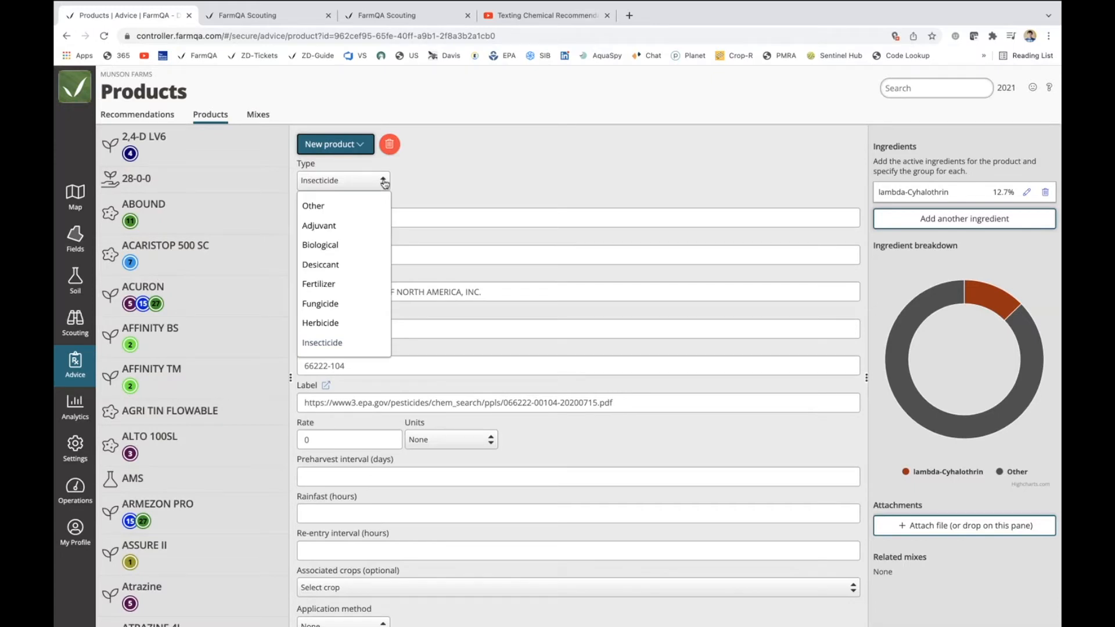
click(425, 176)
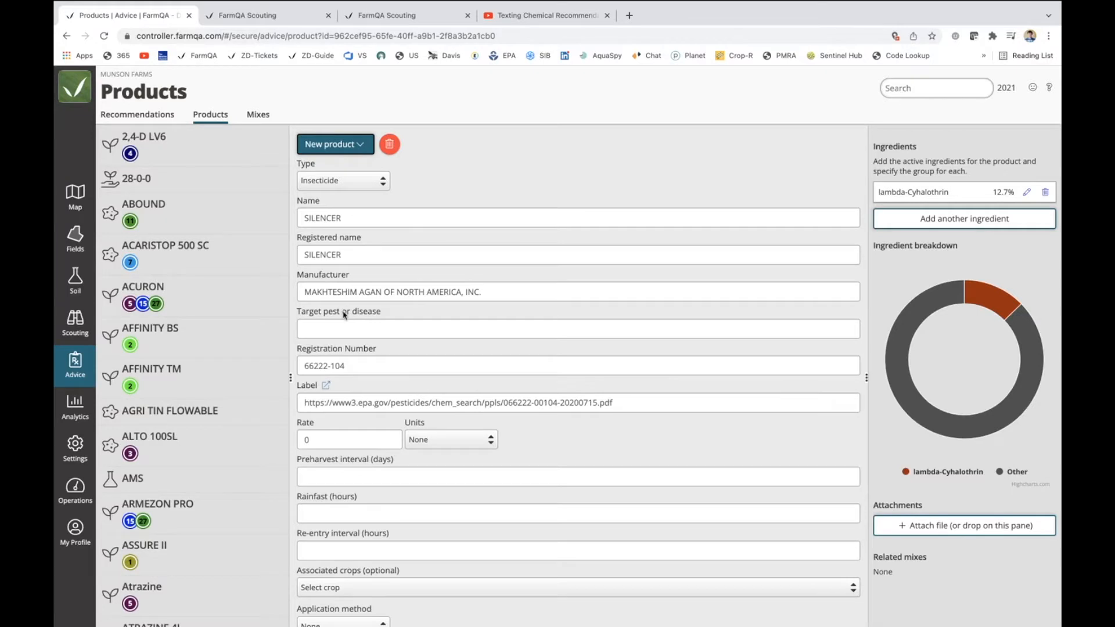
click(326, 387)
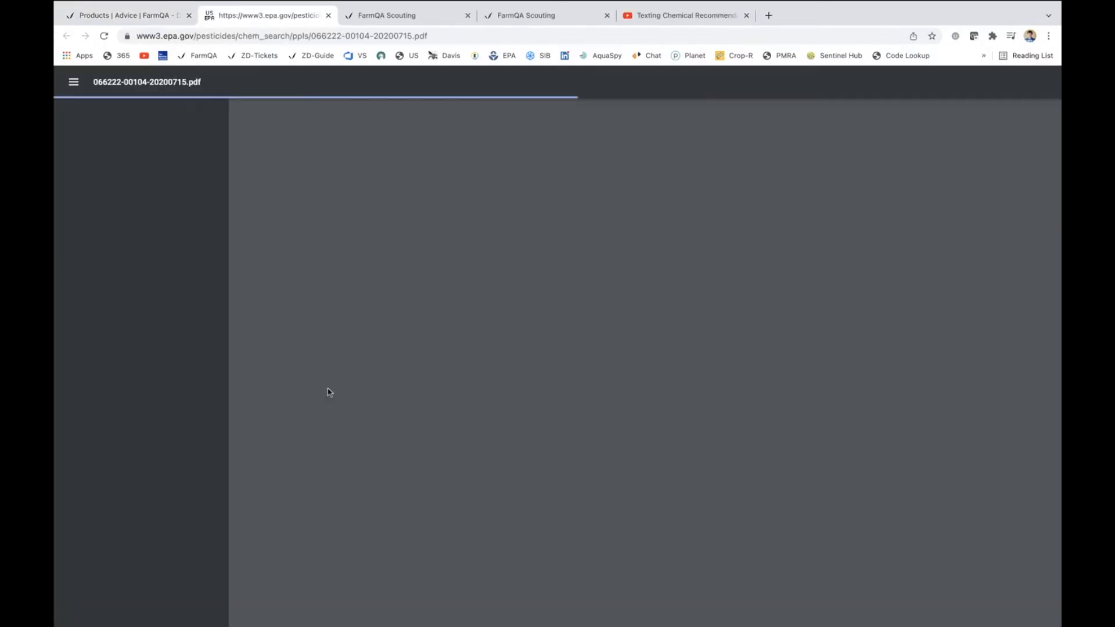
scroll(346, 415, down, 3)
scroll(346, 415, down, 10)
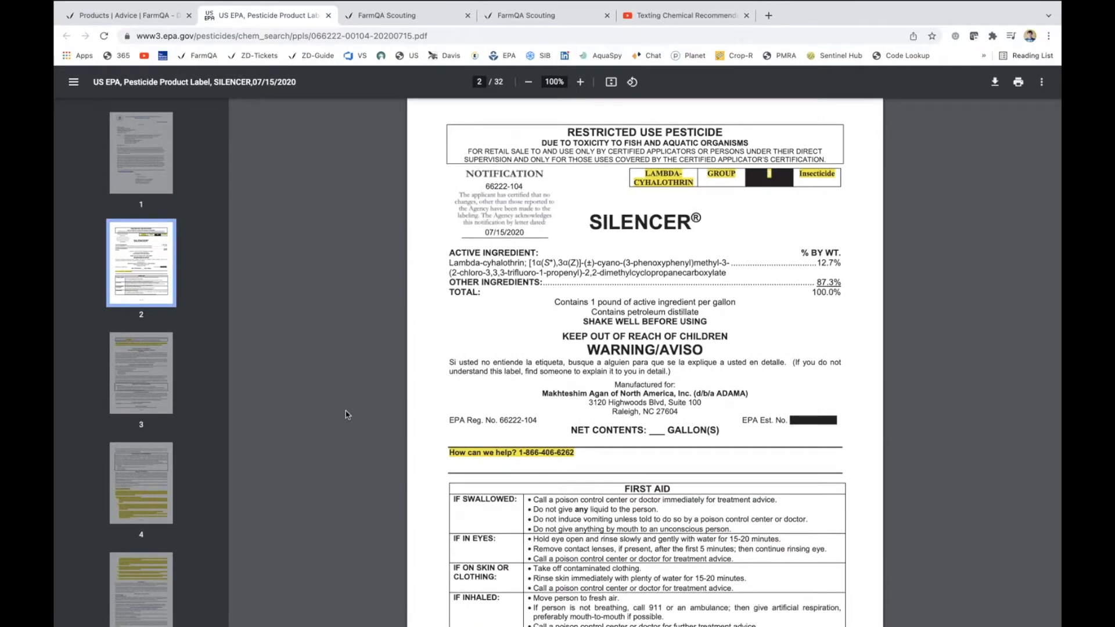
click(143, 17)
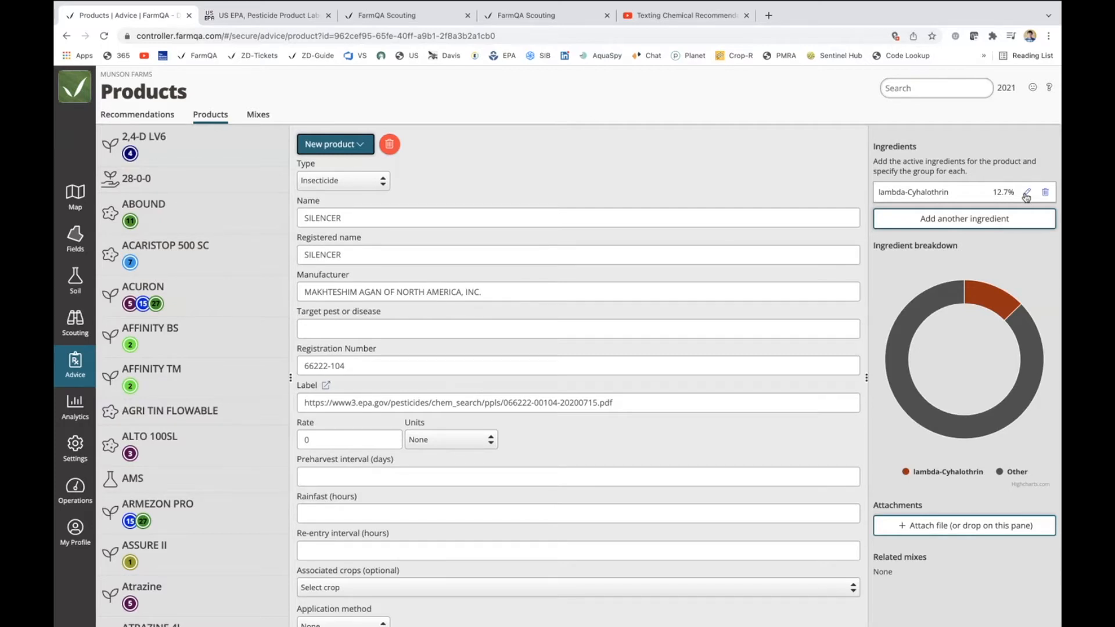
- Open ACURON, examine the group options for its Atrazine ingredient, and save the ingredient with its existing group
click(231, 294)
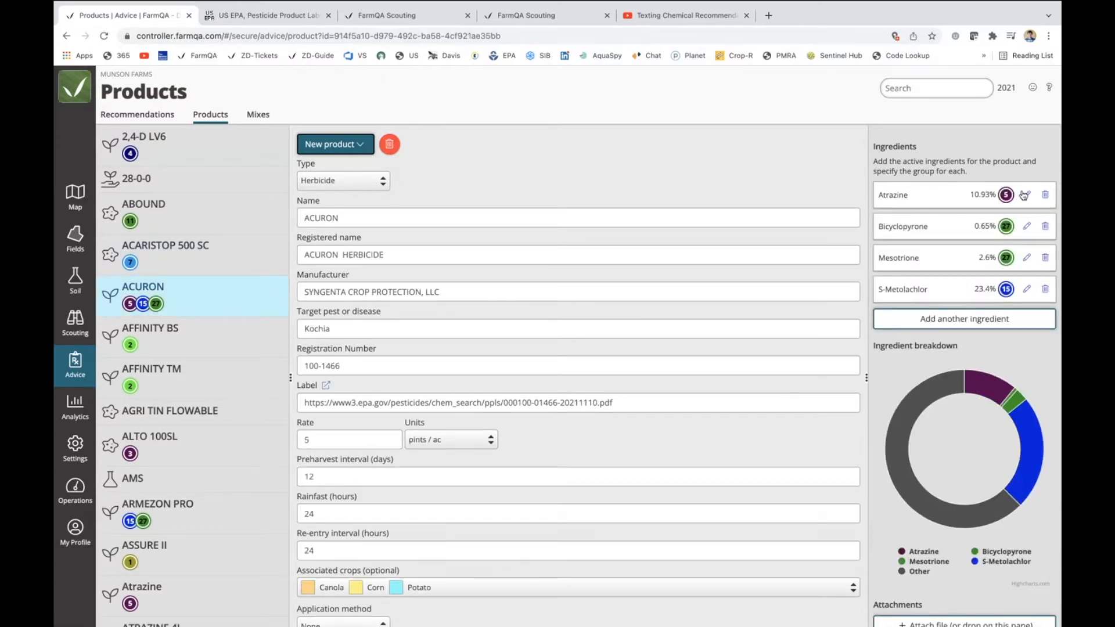
click(1026, 194)
click(990, 256)
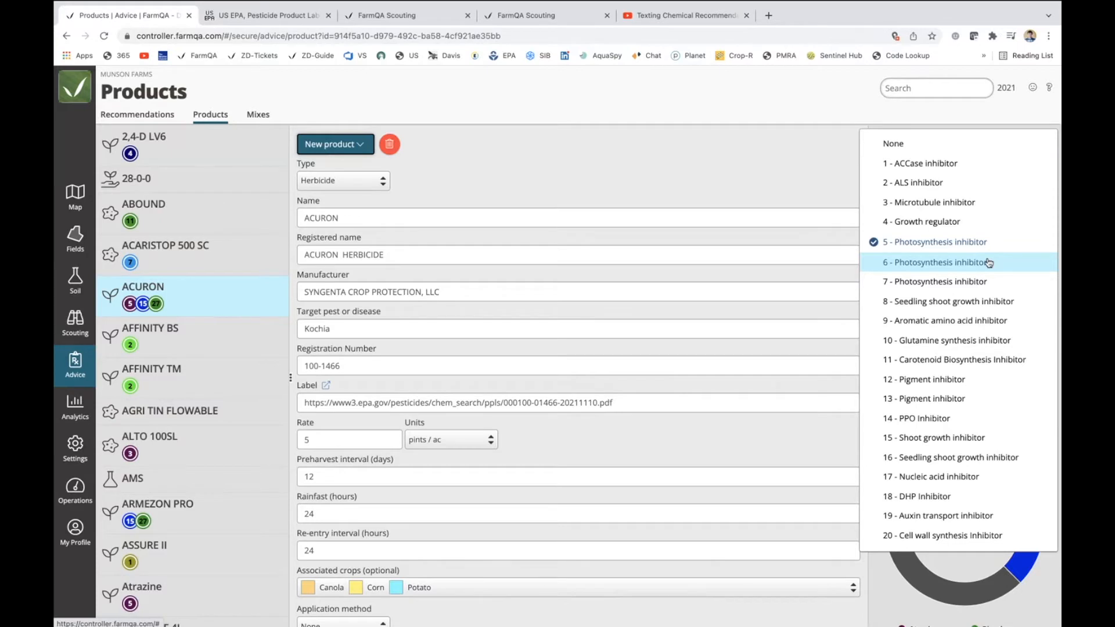
click(704, 175)
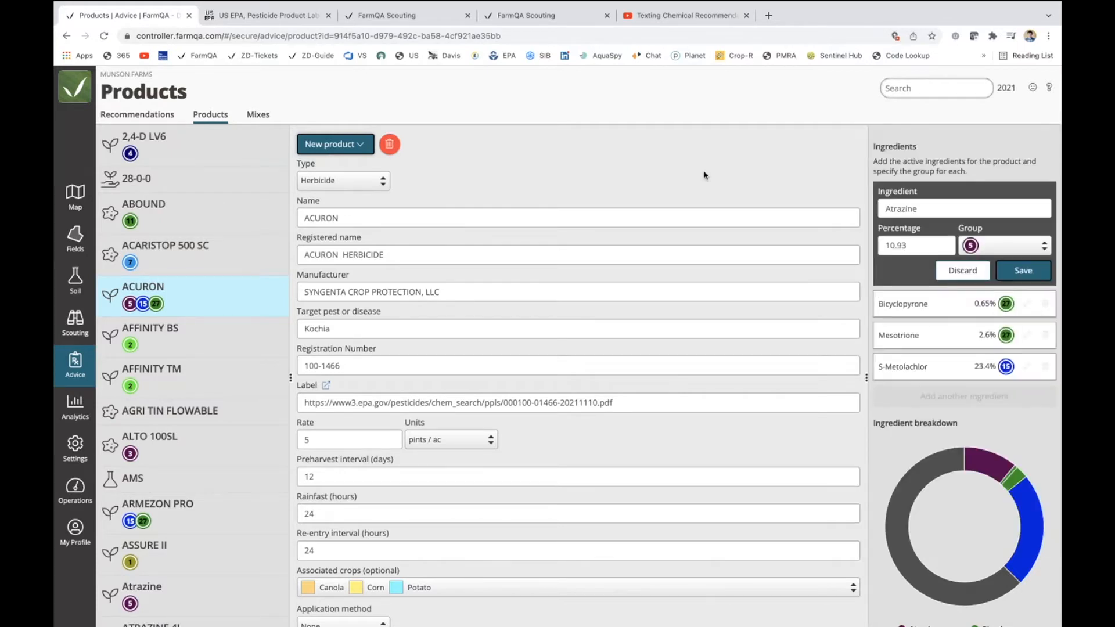
click(1027, 271)
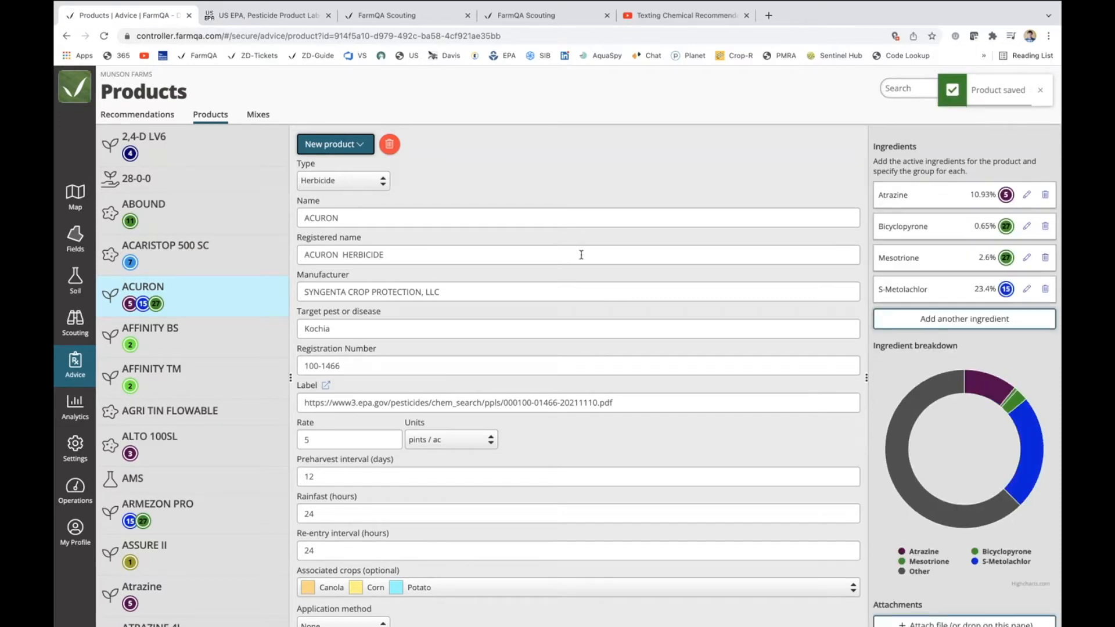
- Search the product list for "Sile" and open the SILENCER product
click(911, 87)
text(Sile)
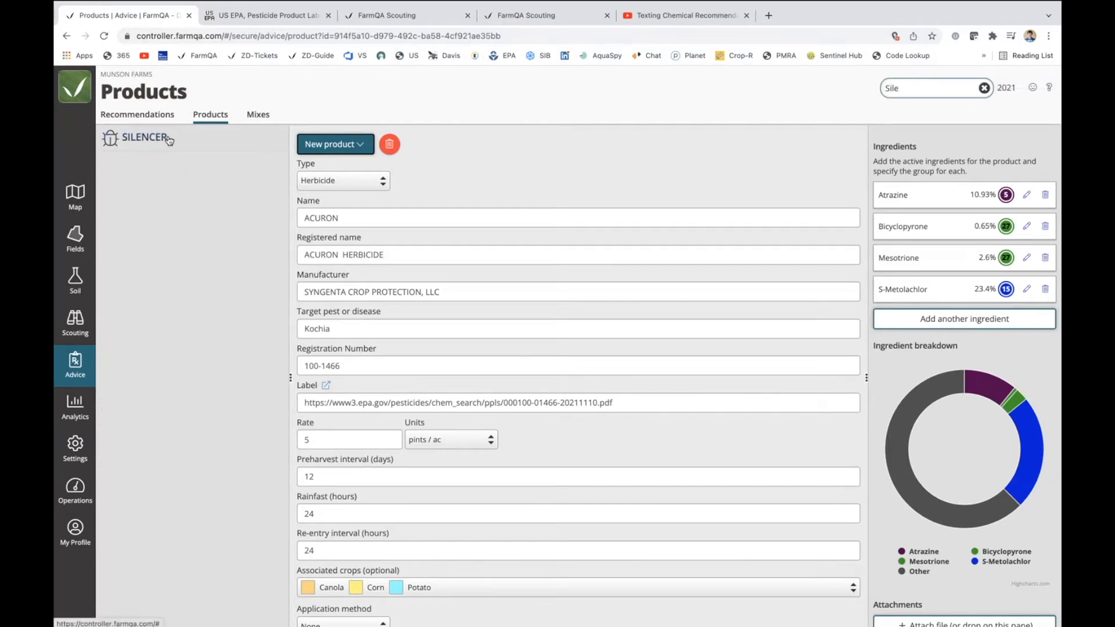
click(145, 138)
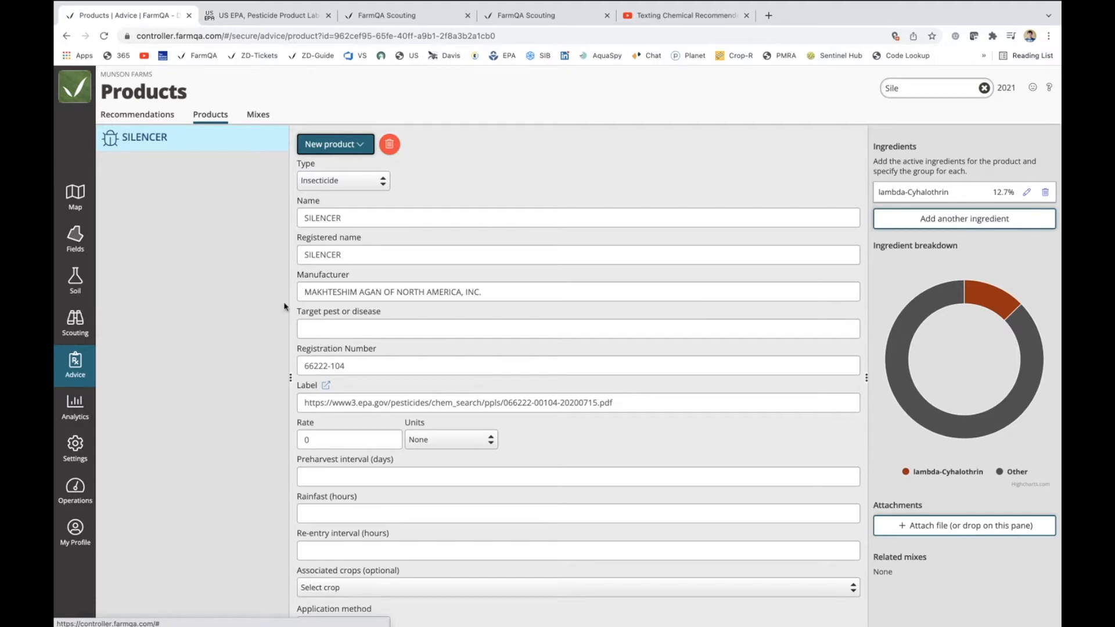
- Set SILENCER's rate to 12 with fl oz / ac as the units
scroll(310, 413, down, 1)
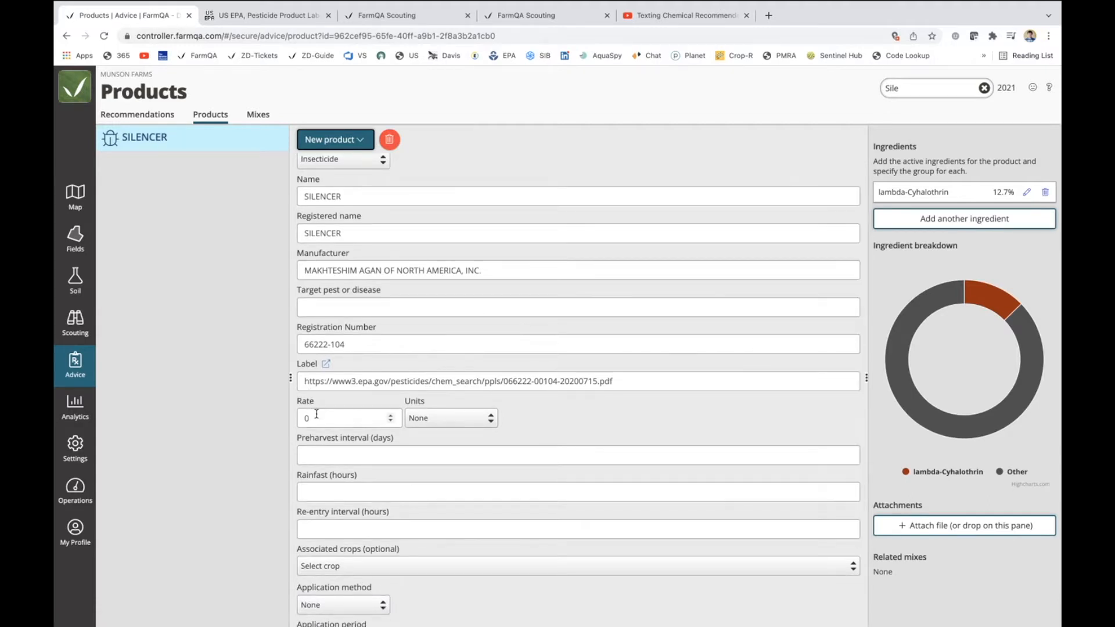
drag(313, 417, 292, 418)
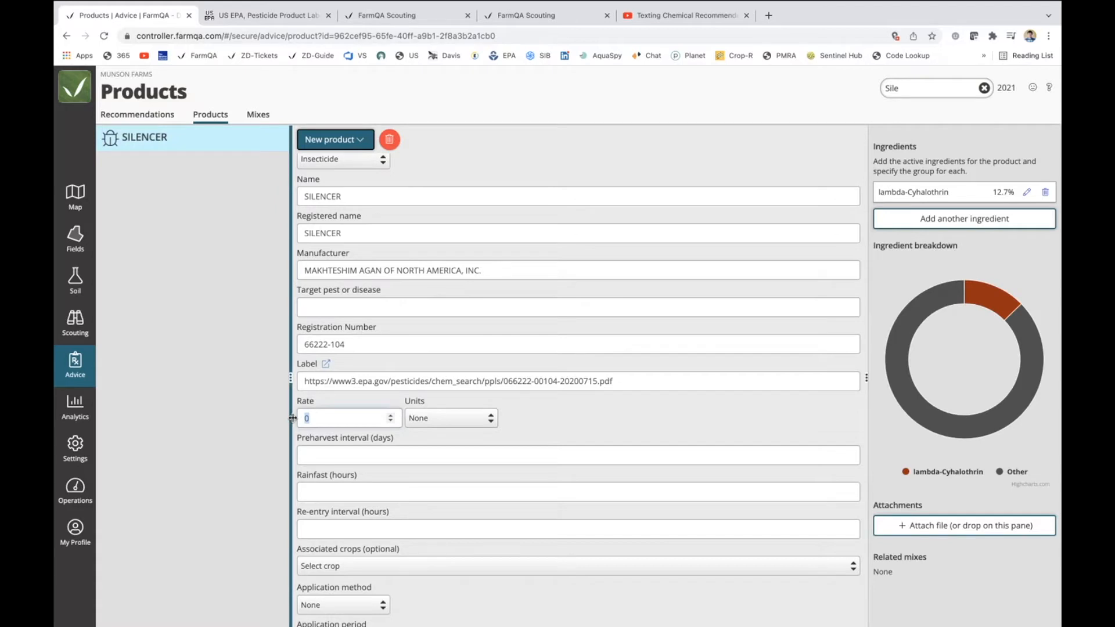
text(12)
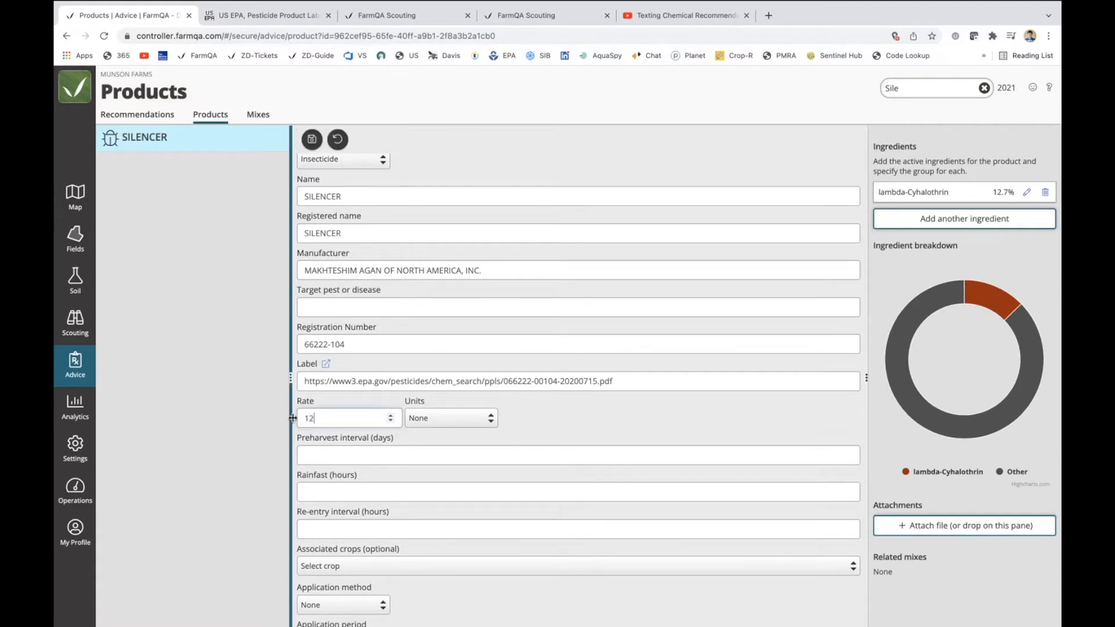
click(422, 423)
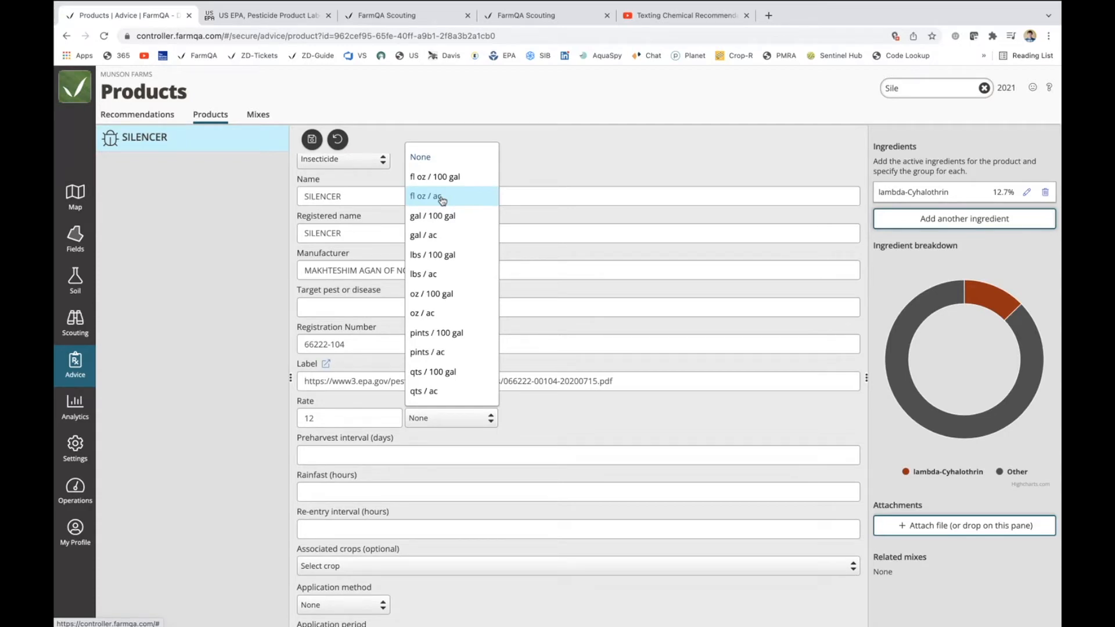
click(353, 420)
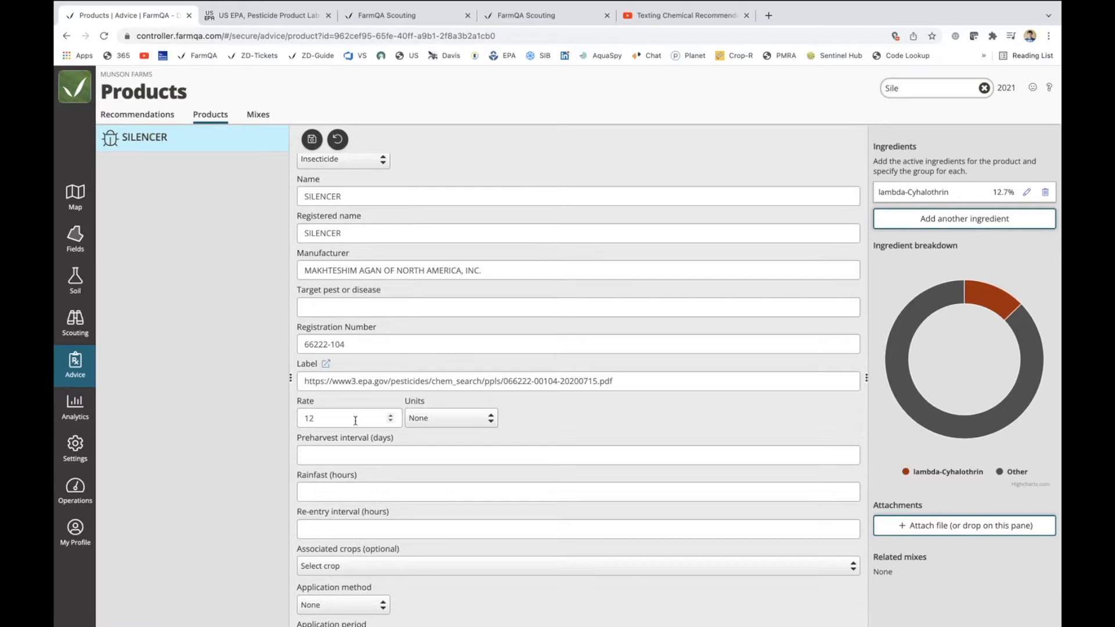
click(427, 418)
click(440, 199)
- Set SILENCER's preharvest interval to 12 days, rainfast to 24 hours, and re-entry interval to 6 hours
scroll(531, 441, up, 1)
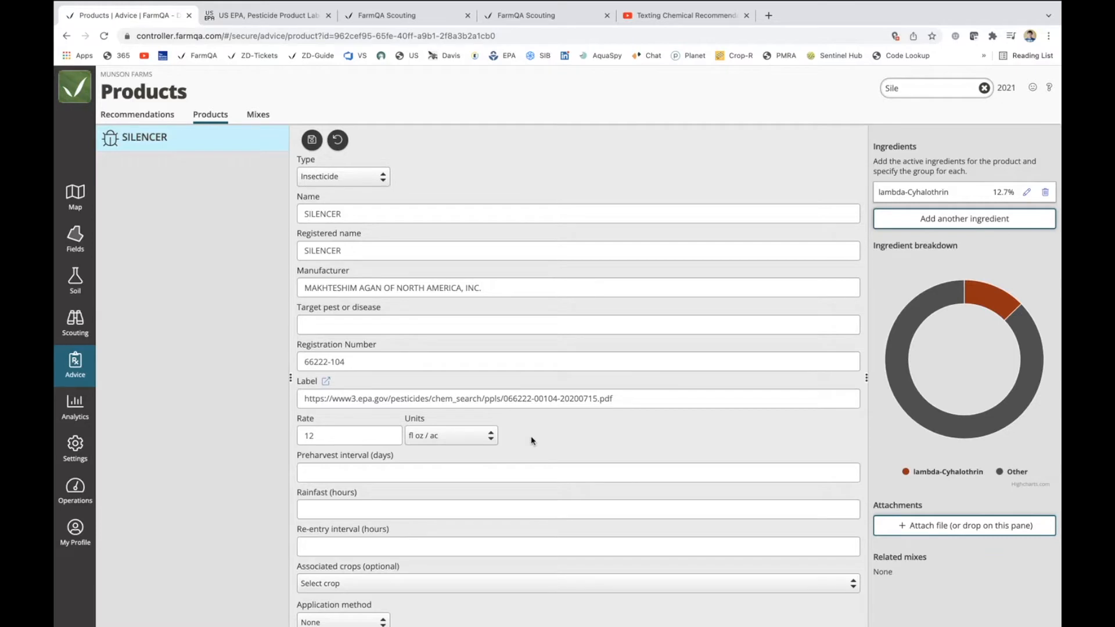
scroll(532, 441, down, 2)
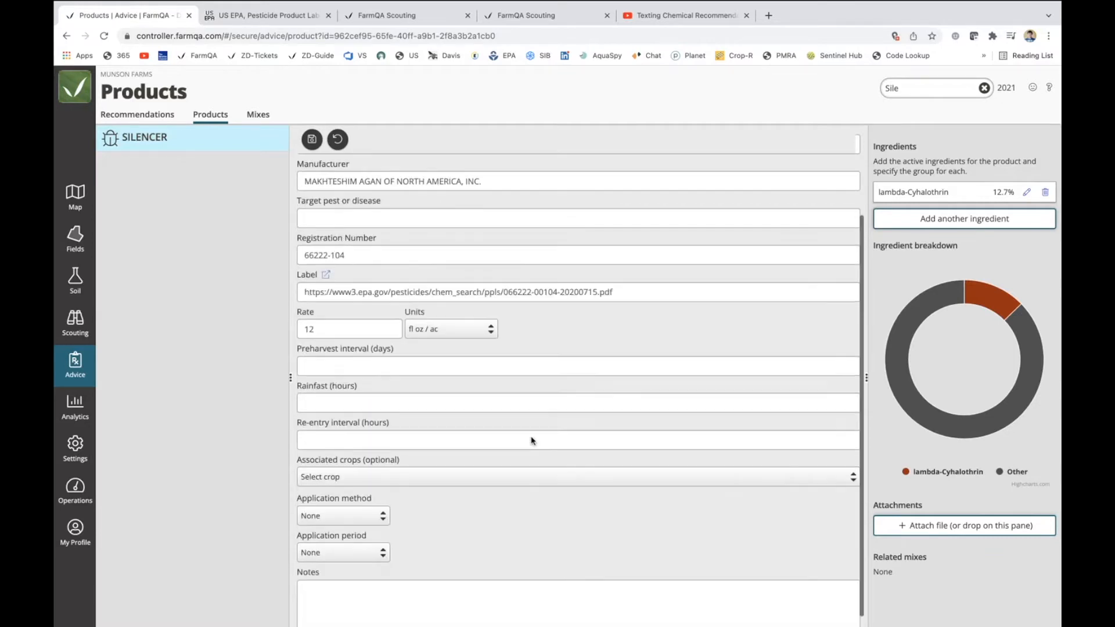
click(334, 366)
text(12)
click(327, 401)
text(24)
click(314, 434)
text(6)
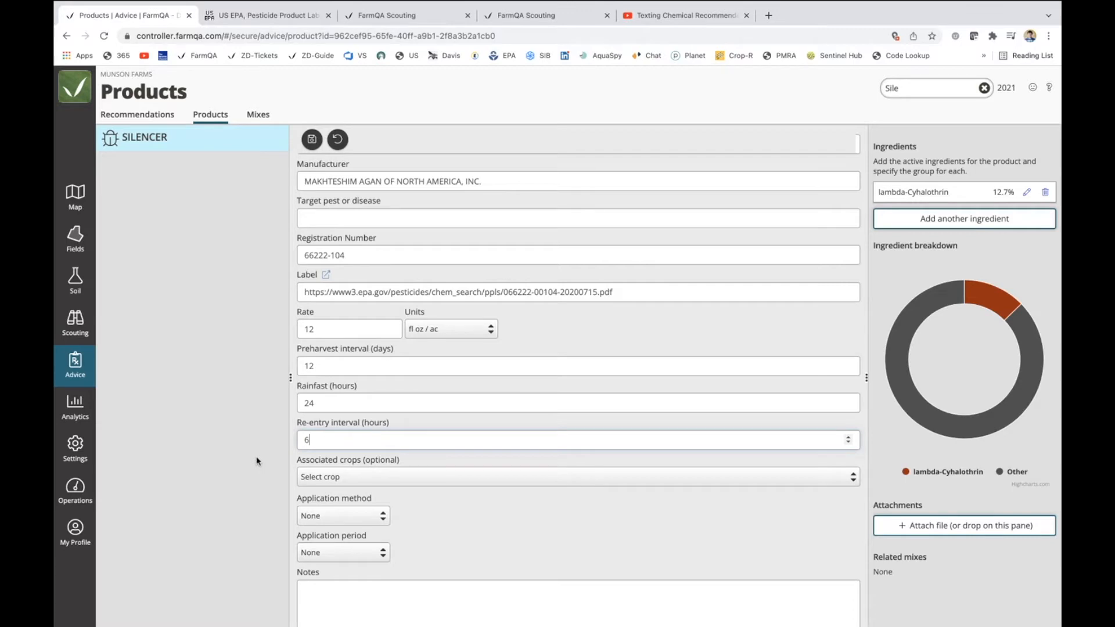
- Associate SILENCER with the crops Corn, Soy Beans, and Winter Wheat
click(331, 479)
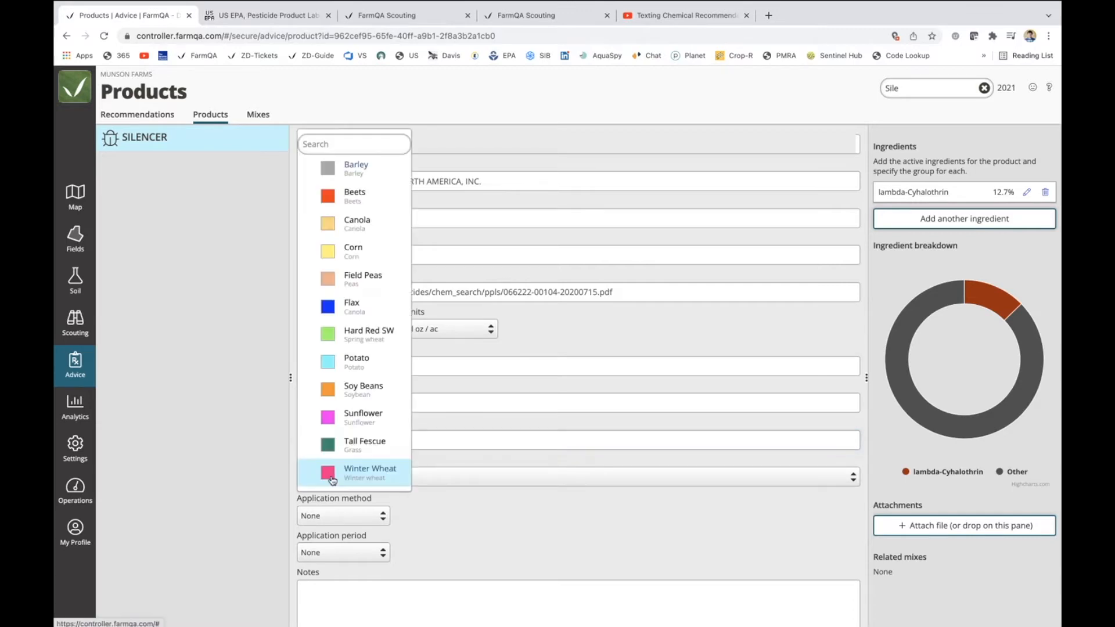
click(353, 251)
click(363, 386)
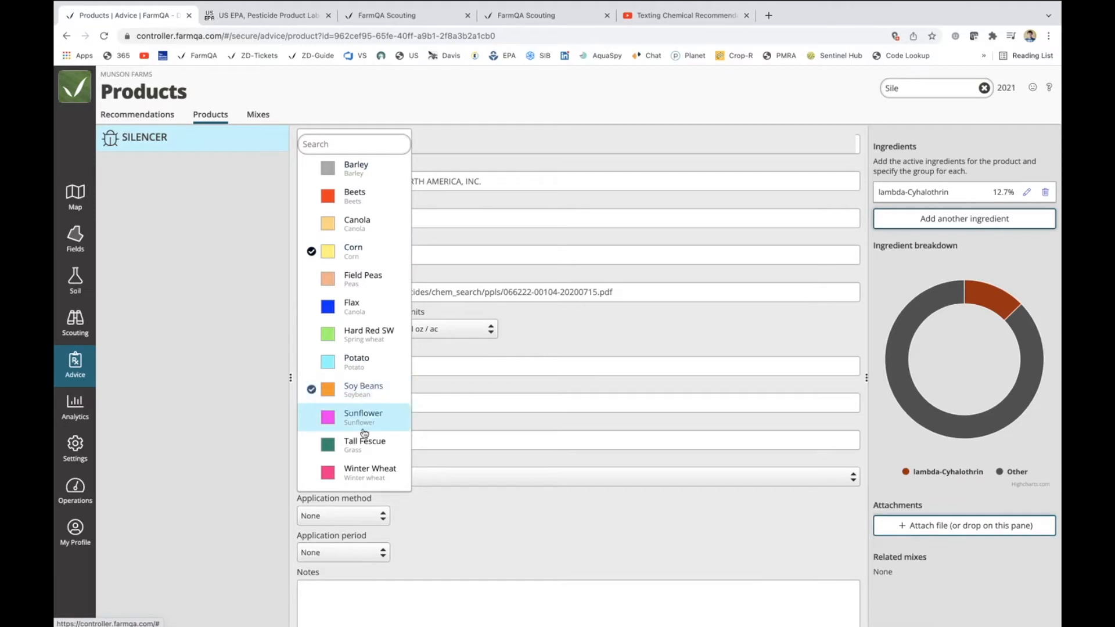
click(364, 473)
click(457, 534)
- Examine the application method and application period options for SILENCER, leaving both at None, and go to the notes
scroll(457, 535, down, 1)
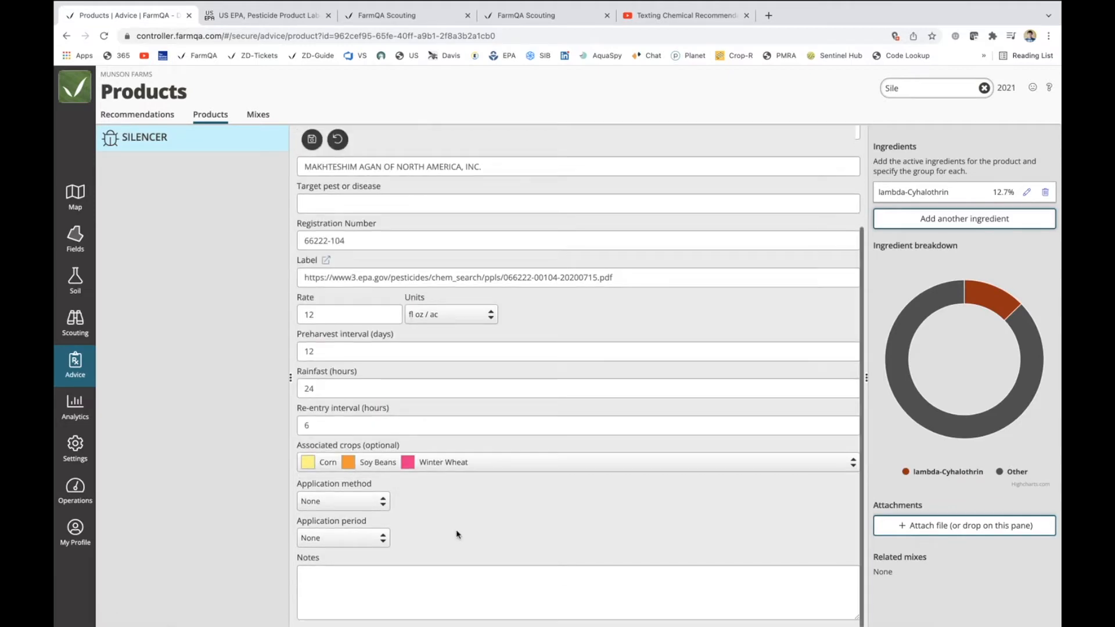
click(332, 503)
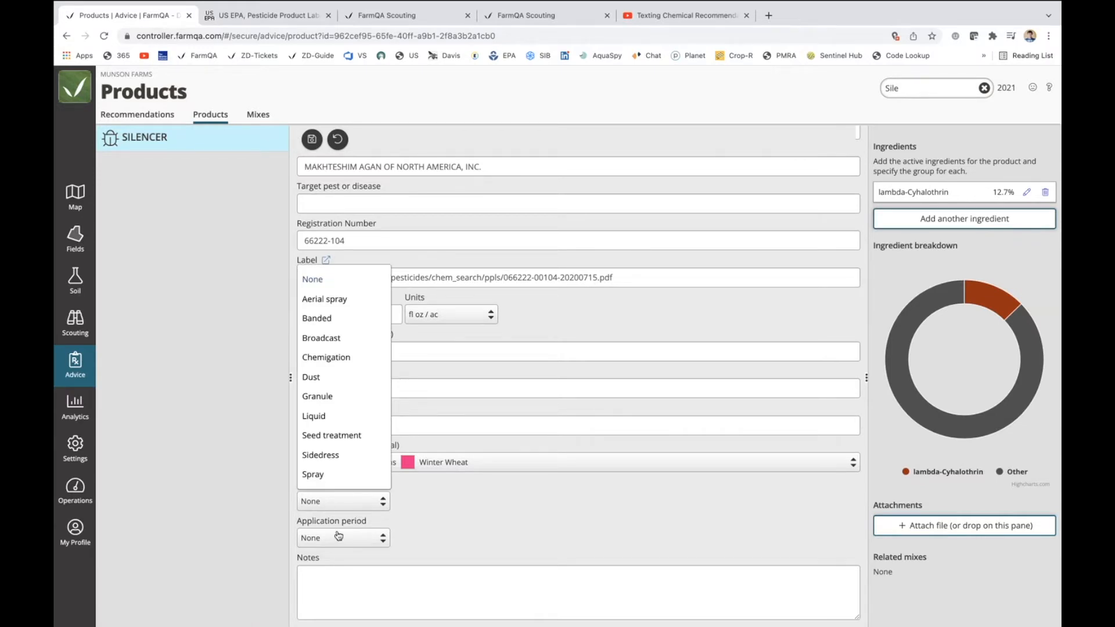
click(340, 539)
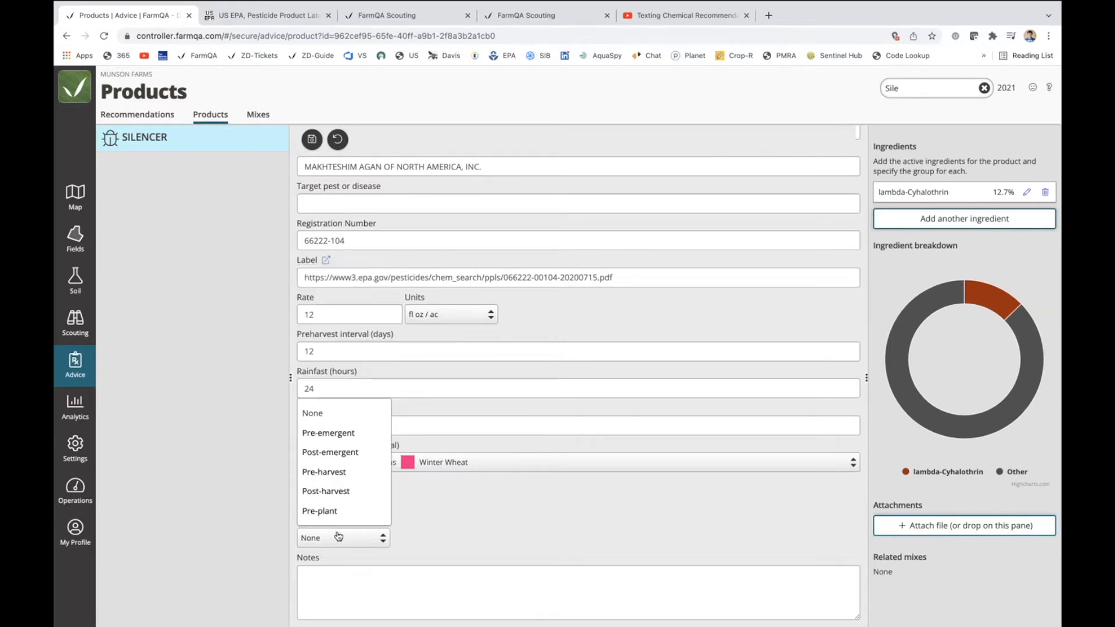
click(357, 583)
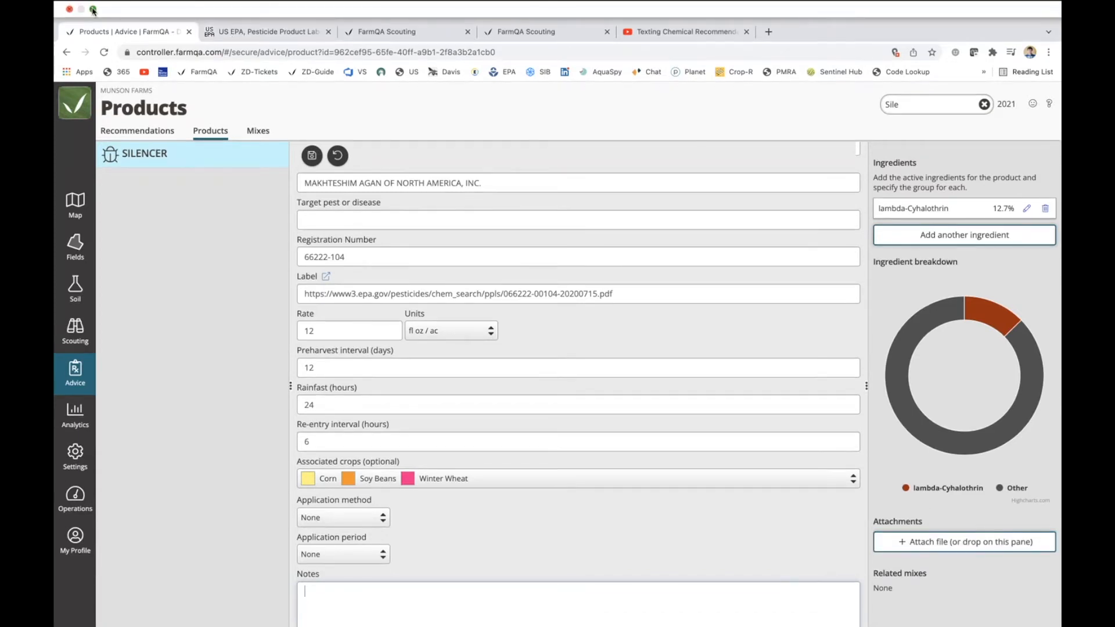
- Leave full screen and attach ld71N000_Secondary.pdf from the Dock to SILENCER's attachments
click(92, 8)
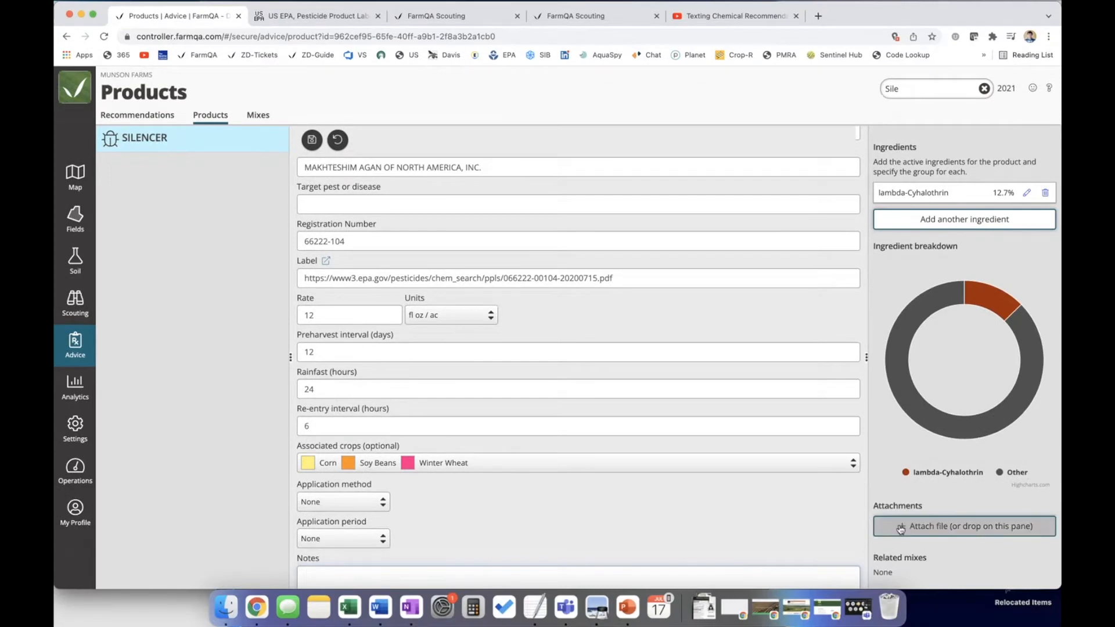
click(706, 611)
drag(705, 565, 929, 526)
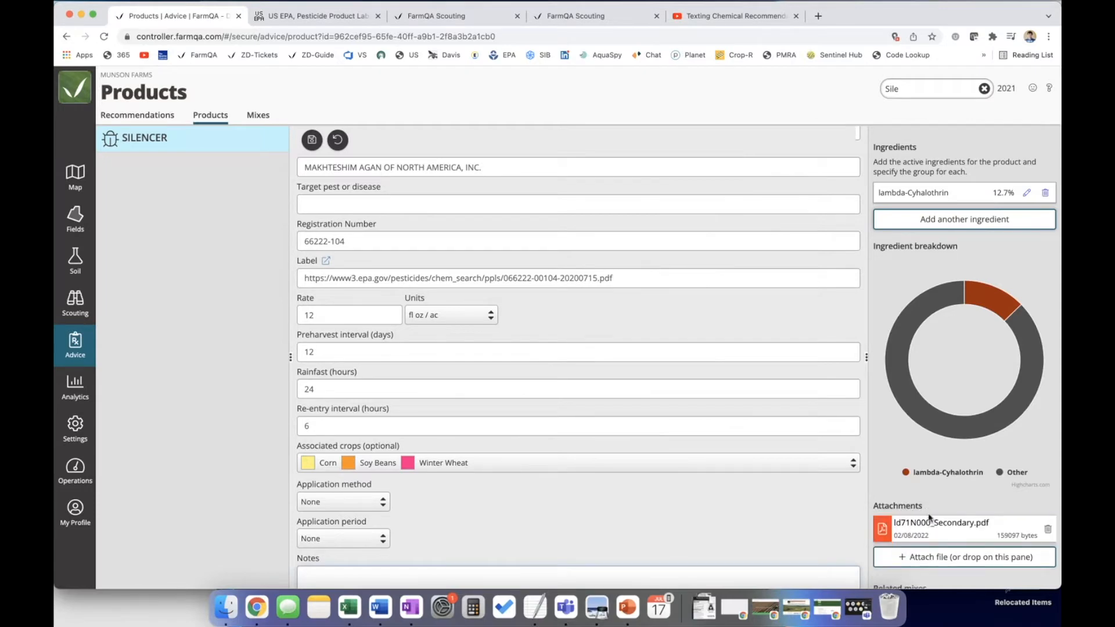
scroll(929, 517, down, 1)
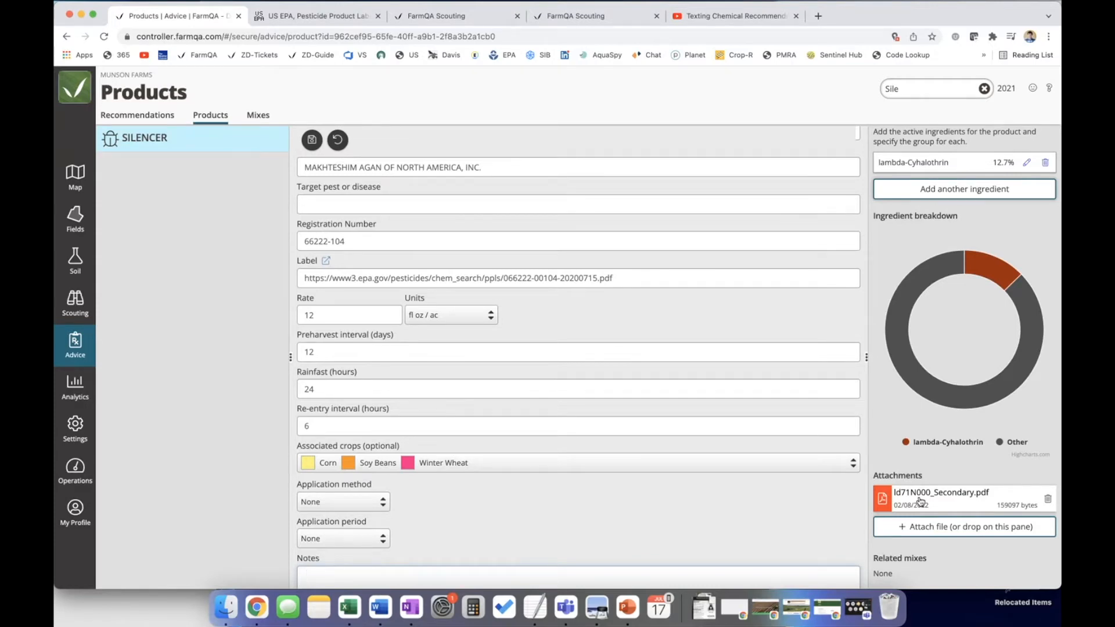
- Clear the product search, switch to ACURON while saving the SILENCER changes, and return the browser to full screen
click(986, 91)
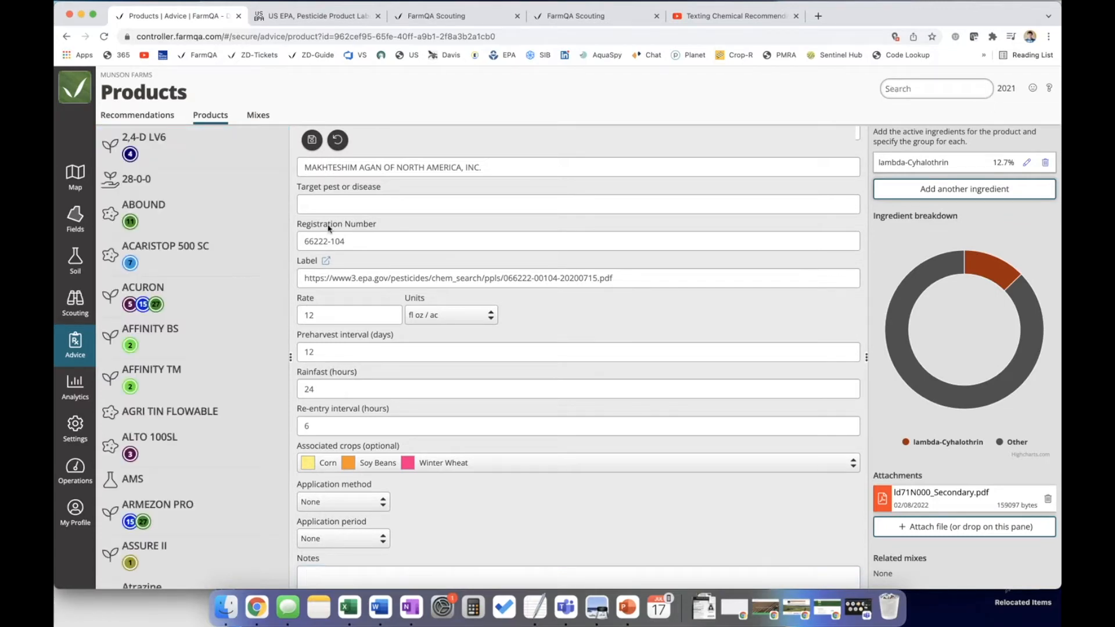
click(172, 295)
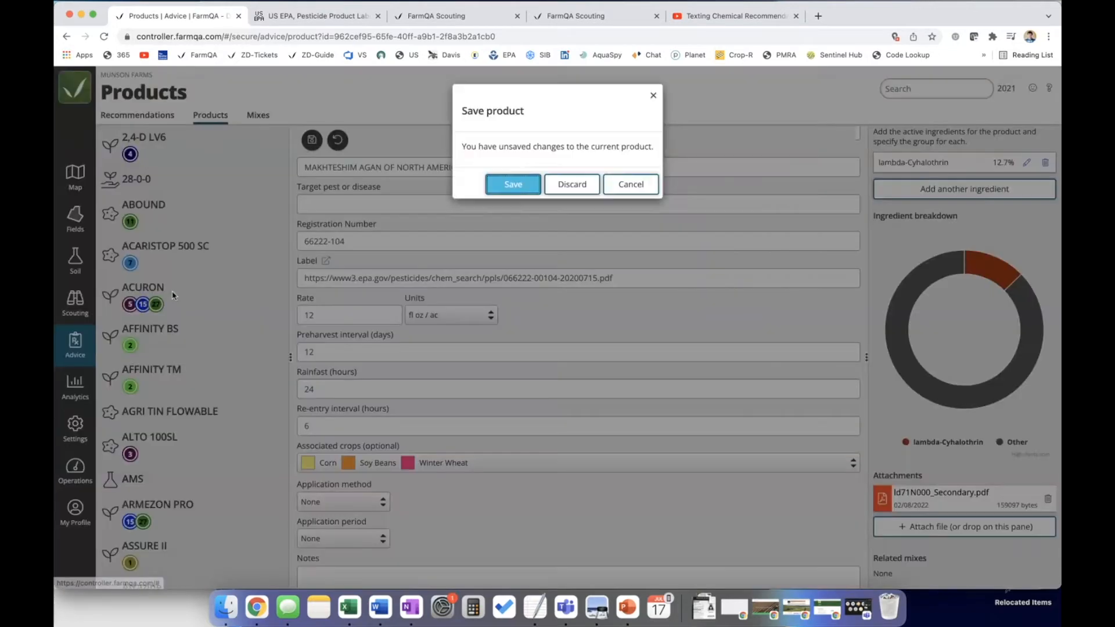
click(522, 184)
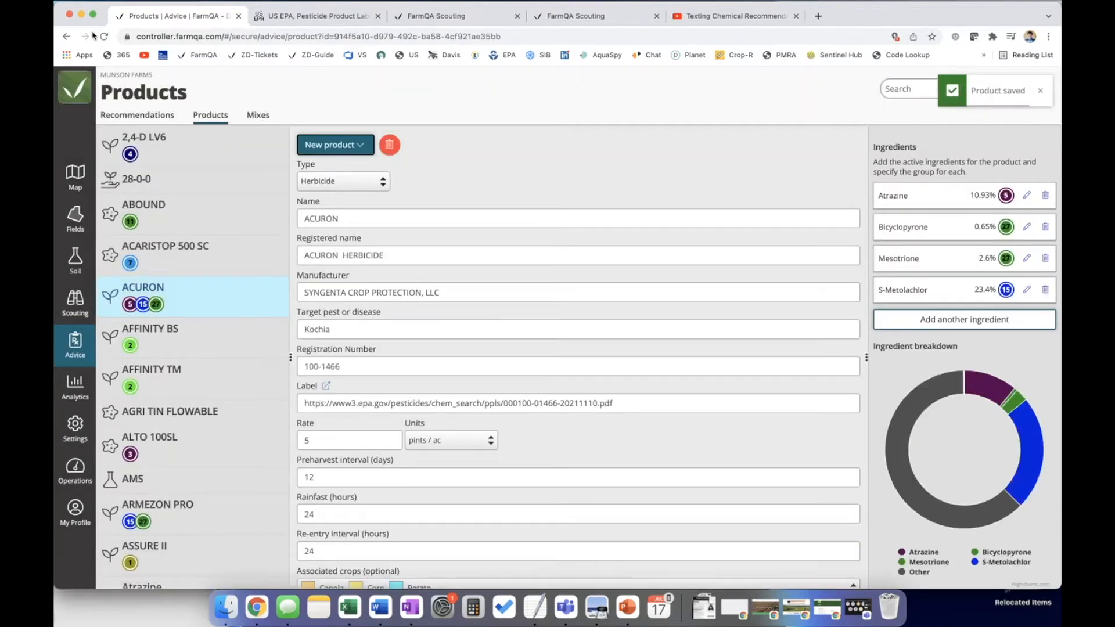
click(93, 15)
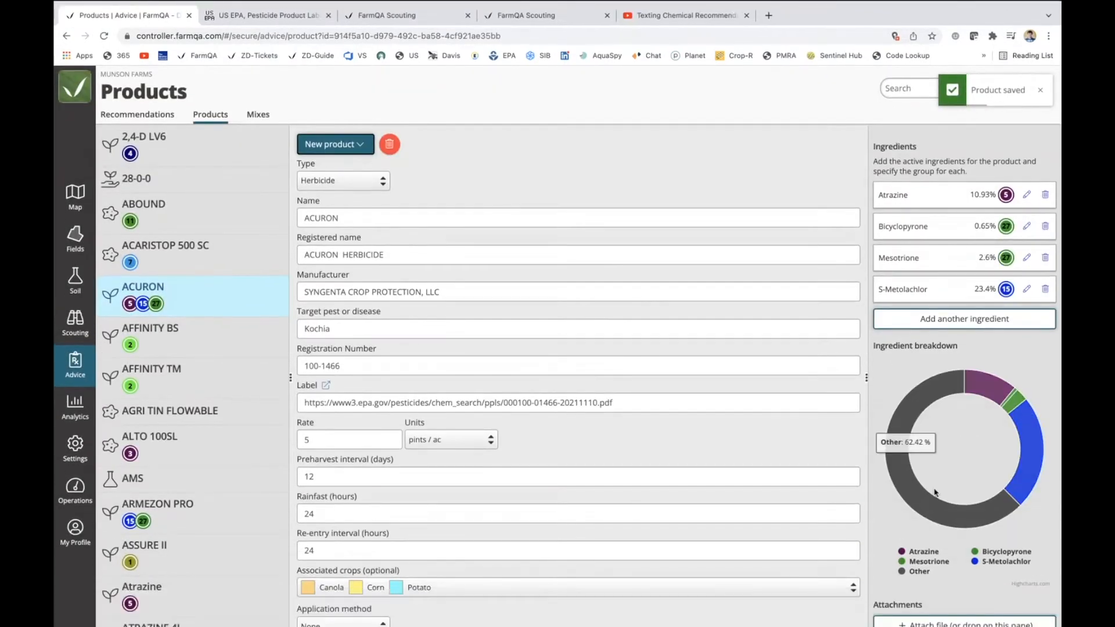
- Review ACURON's ingredient breakdown, attachments, and the list of related mixes that use the product
scroll(935, 492, down, 3)
drag(928, 562, 876, 561)
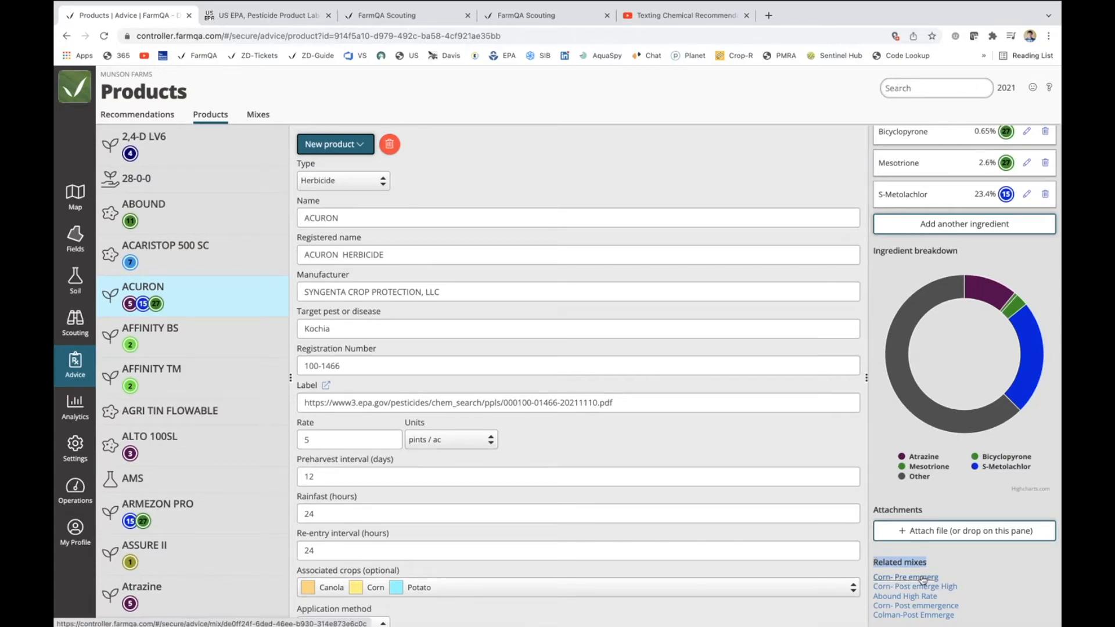
click(972, 578)
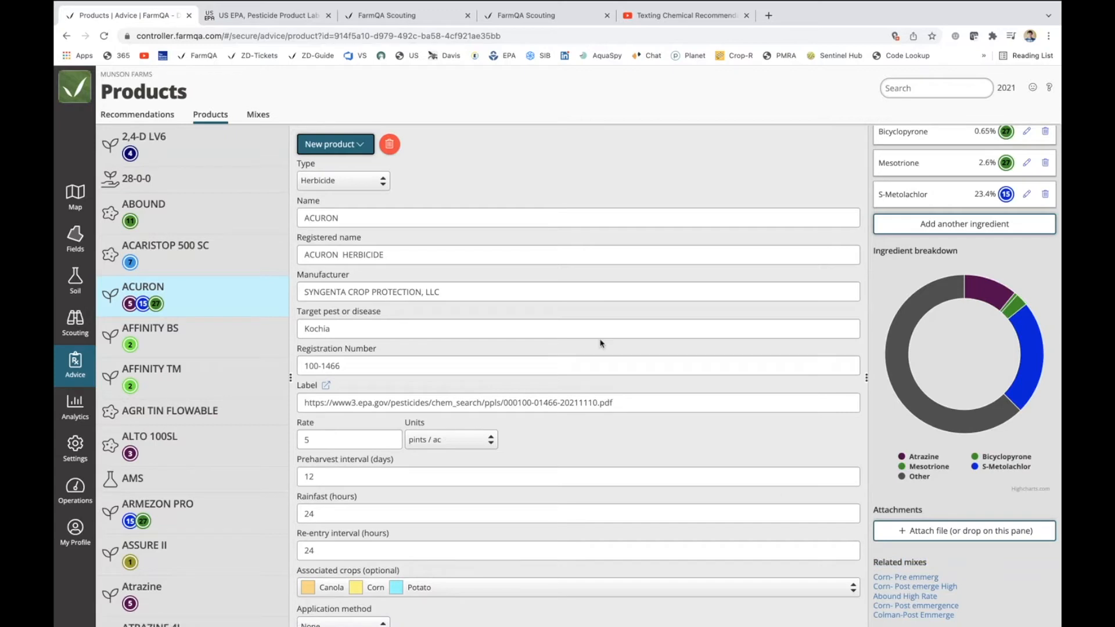
- Try adding "broad" after Kochia in ACURON's target pest or disease entry
click(420, 328)
text(, broad)
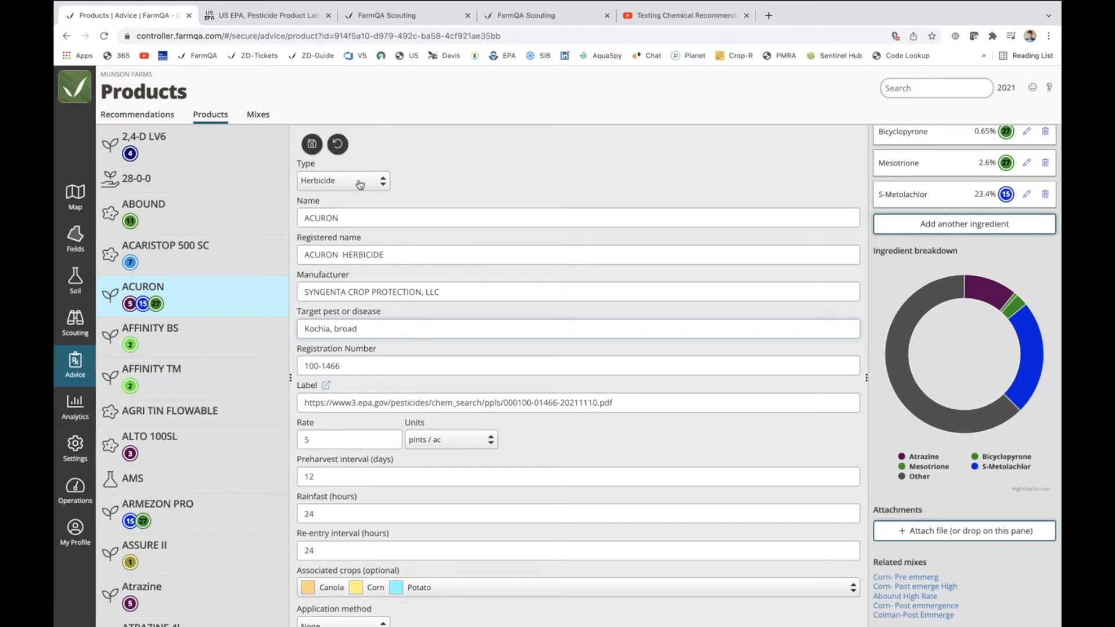
click(311, 145)
click(311, 146)
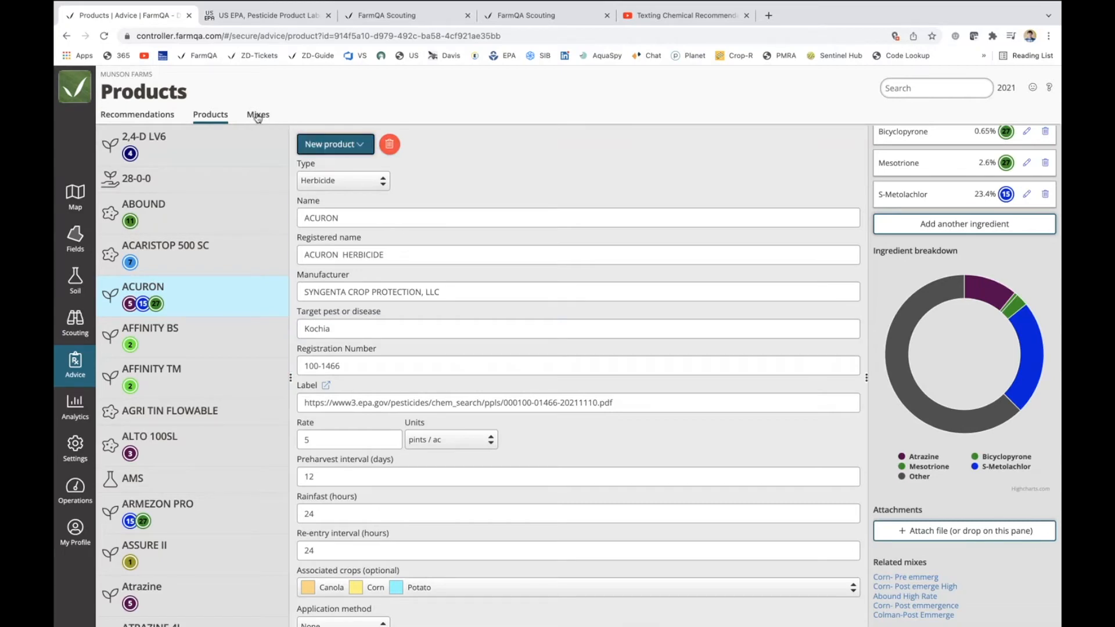
- Create a new blank product of type Fertilizer and name it Starter Blend
click(364, 147)
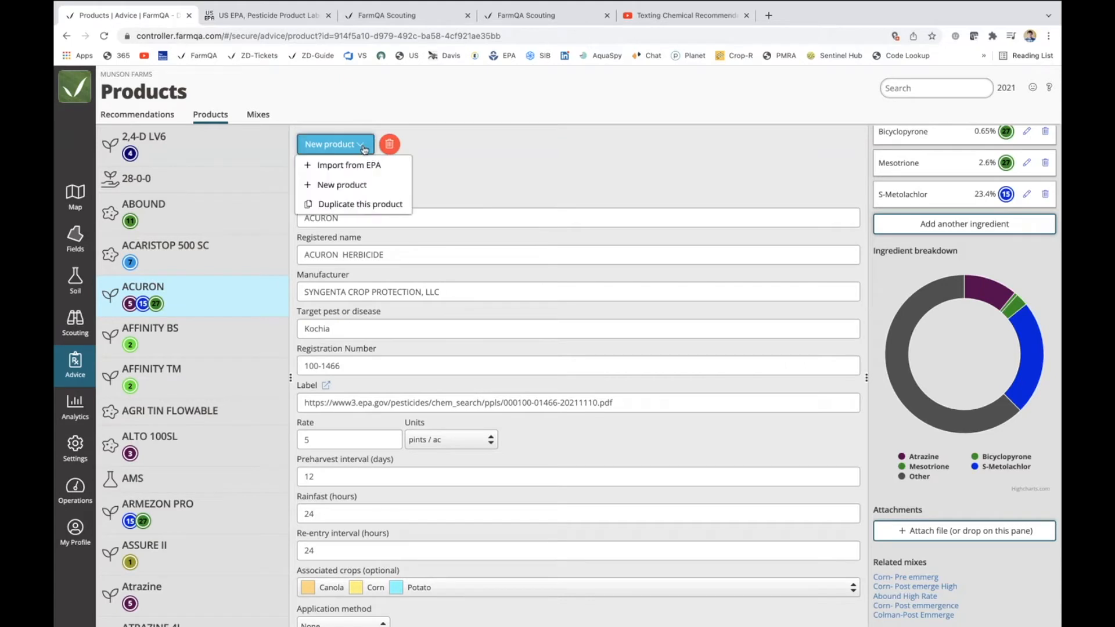
click(334, 186)
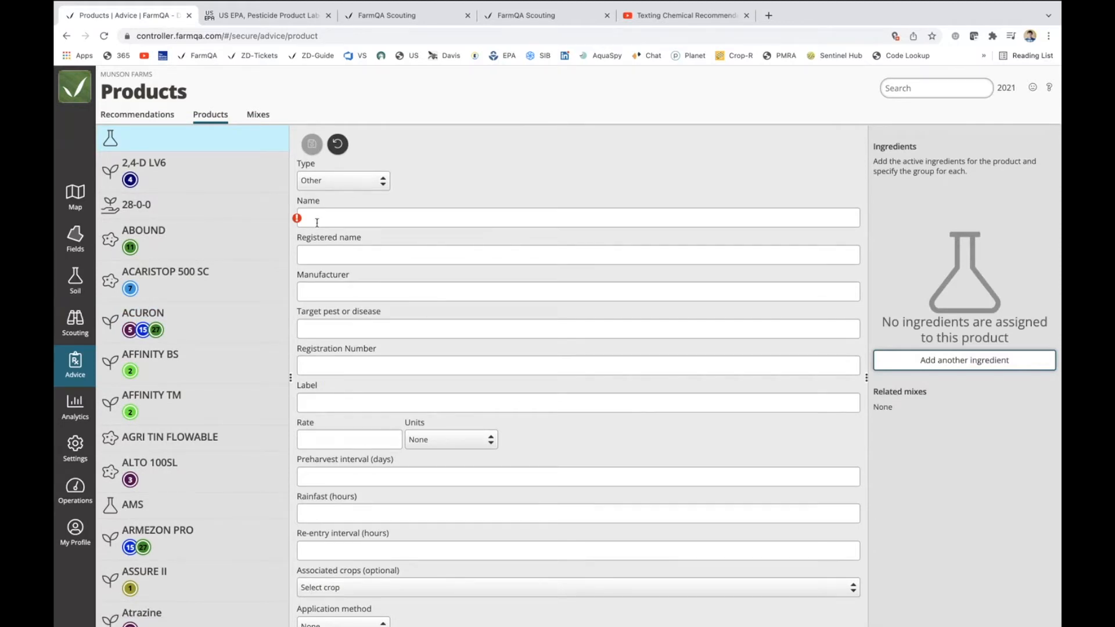
click(375, 187)
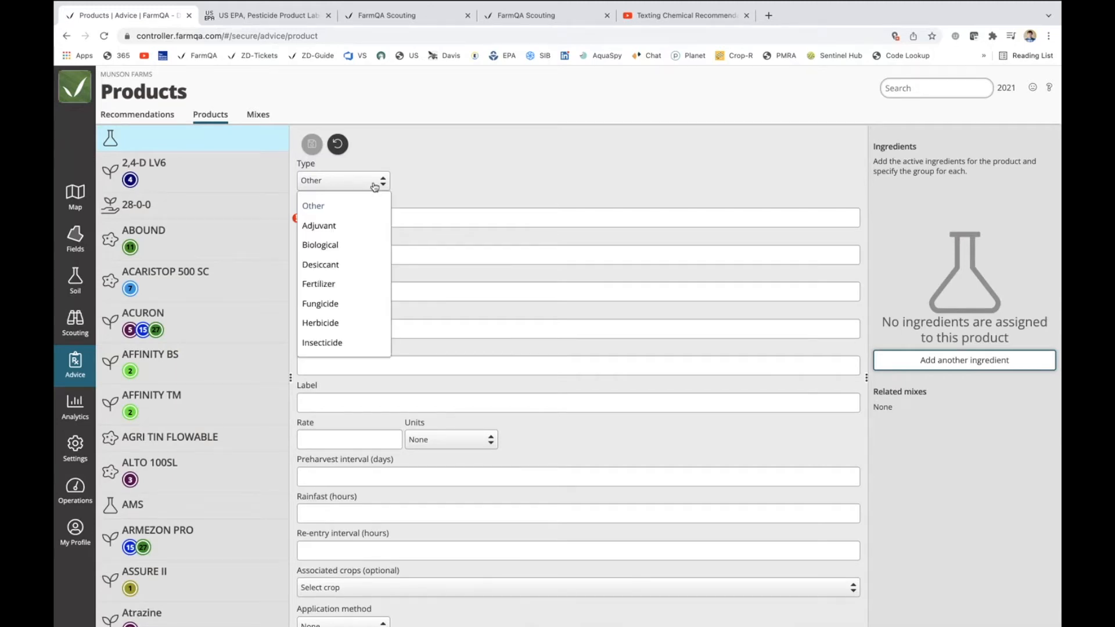
click(337, 225)
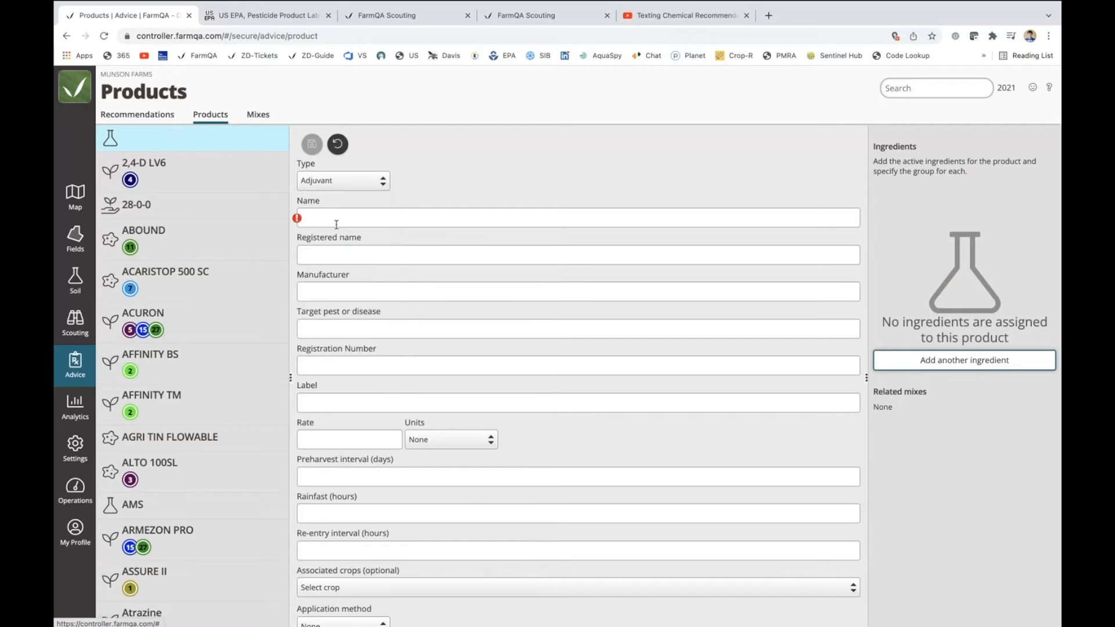
click(378, 186)
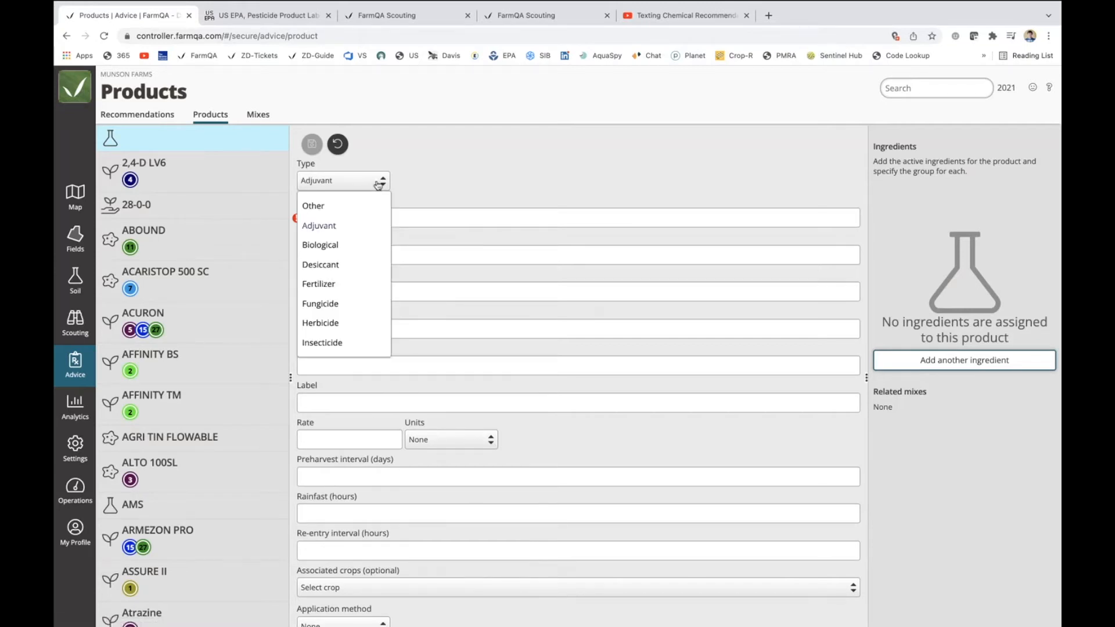
click(330, 284)
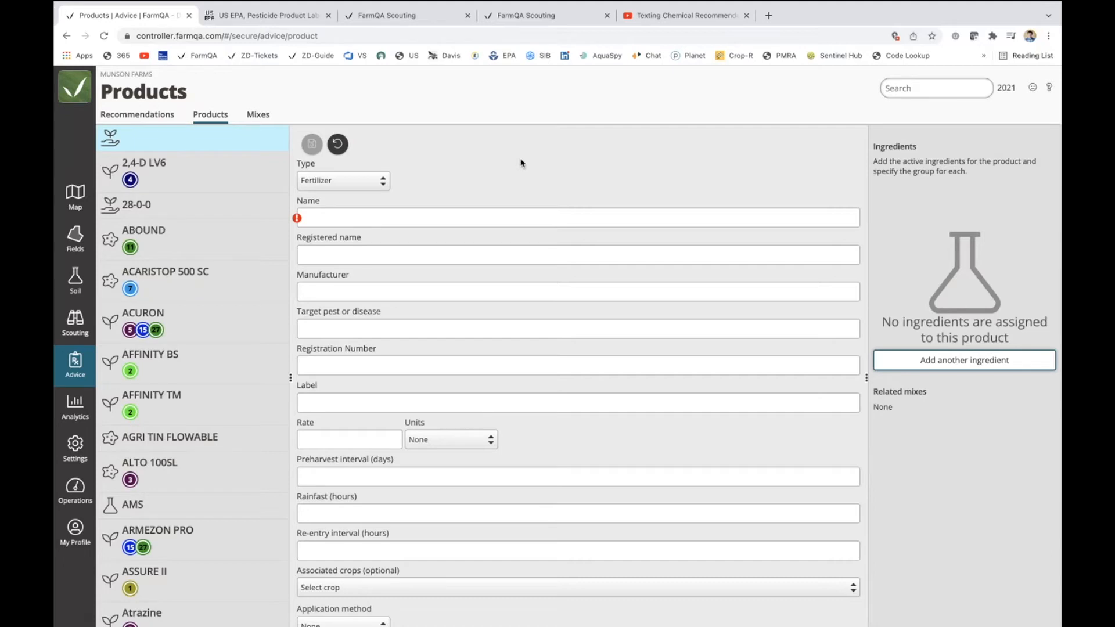
click(371, 214)
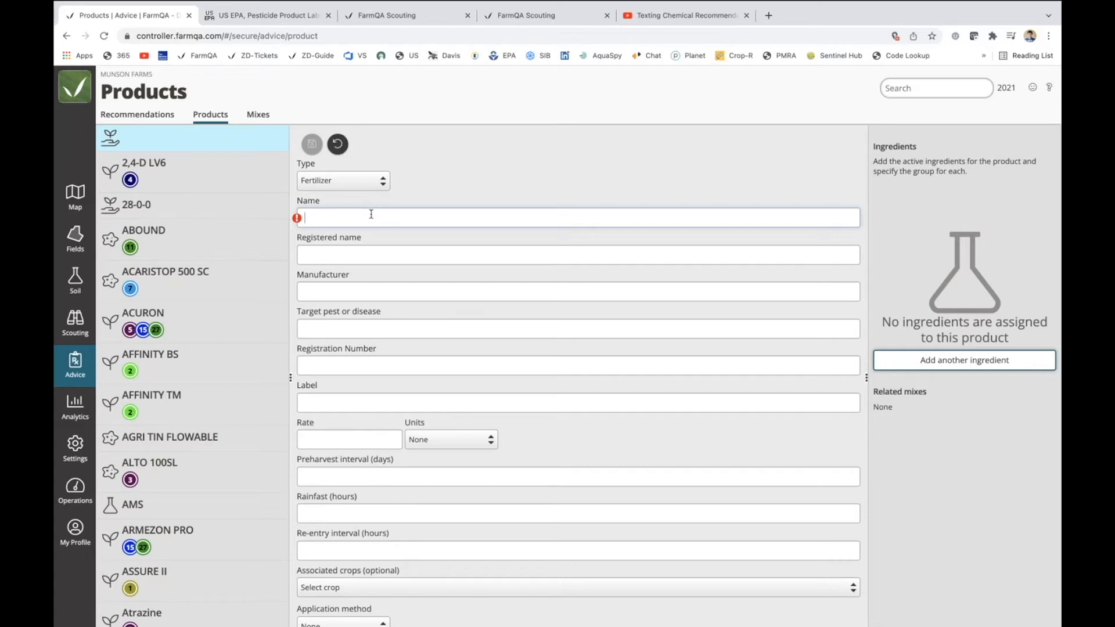
text(Sta)
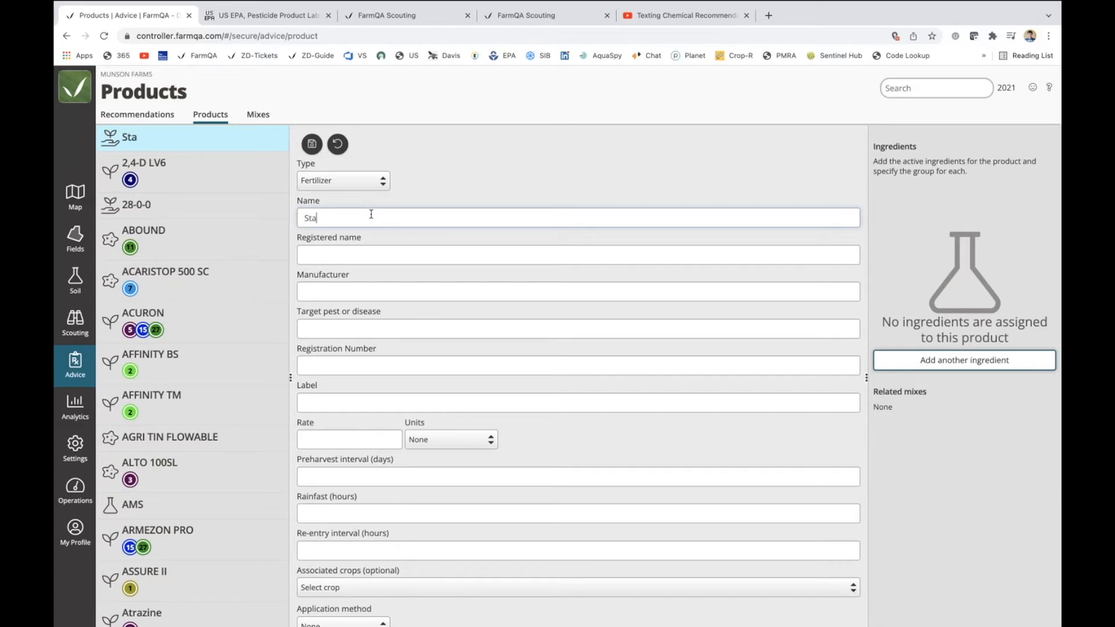
text(rter Blend)
- Add the ingredient 21-0-0-24 AMS to Starter Blend without a percentage and save it
click(929, 361)
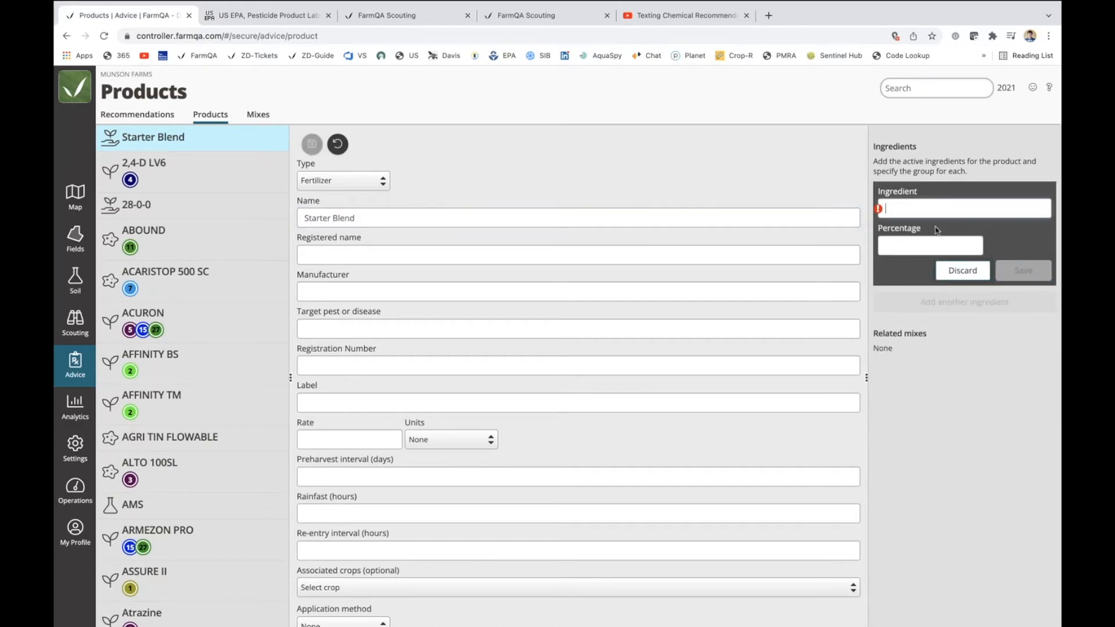
text(21-0-0)
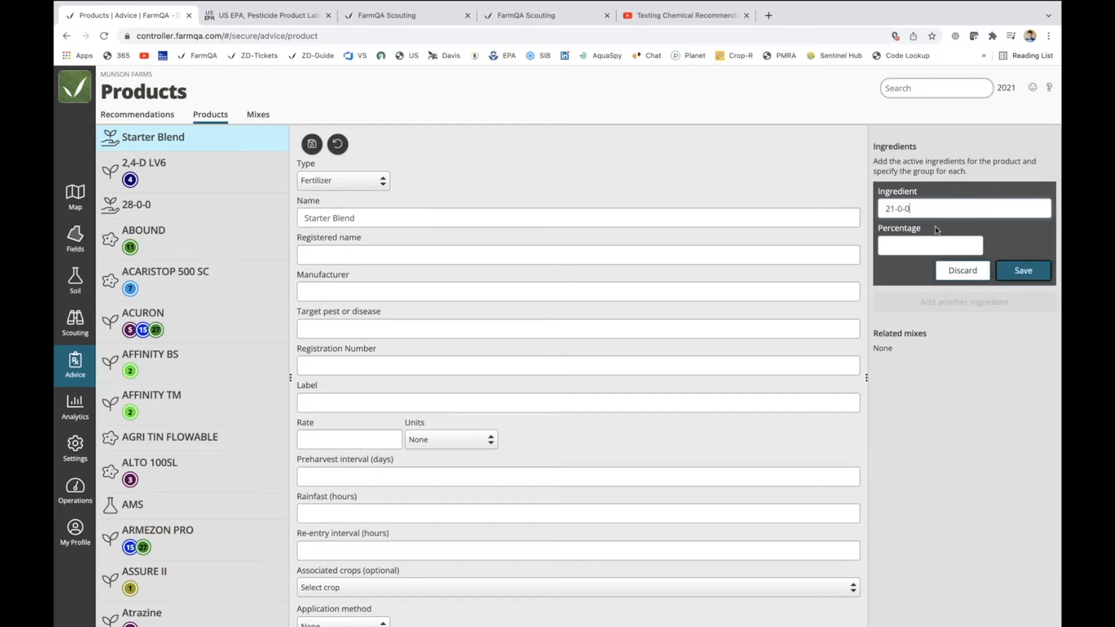
text(-24 AMS)
click(1024, 273)
- Add 11-52-0 MAP at 70 percent as the second ingredient of Starter Blend and save it
click(991, 219)
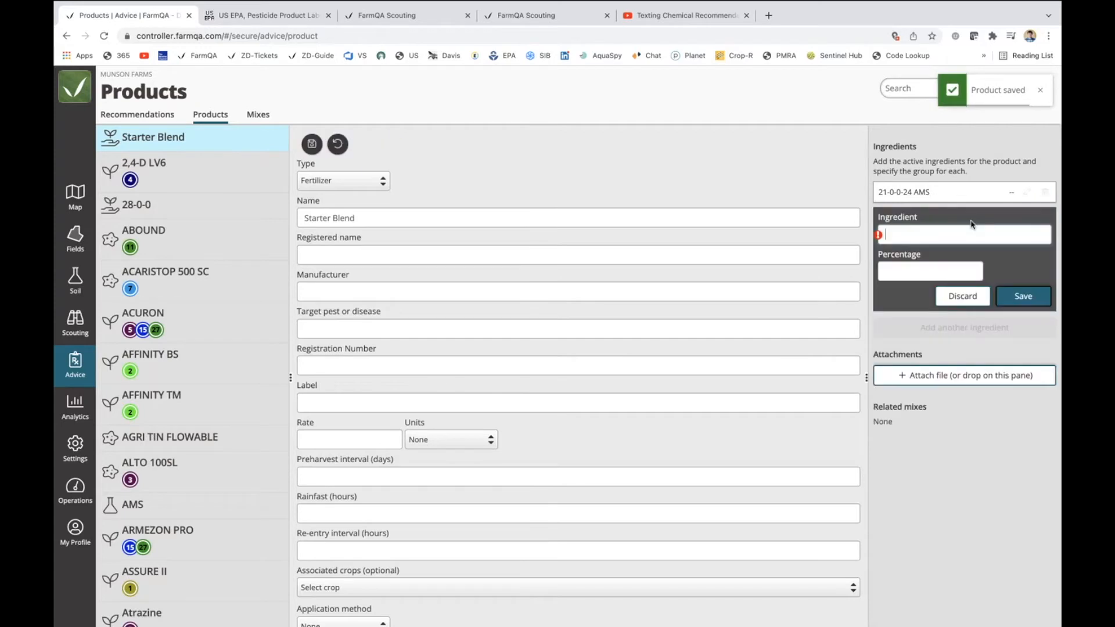
text(11-52)
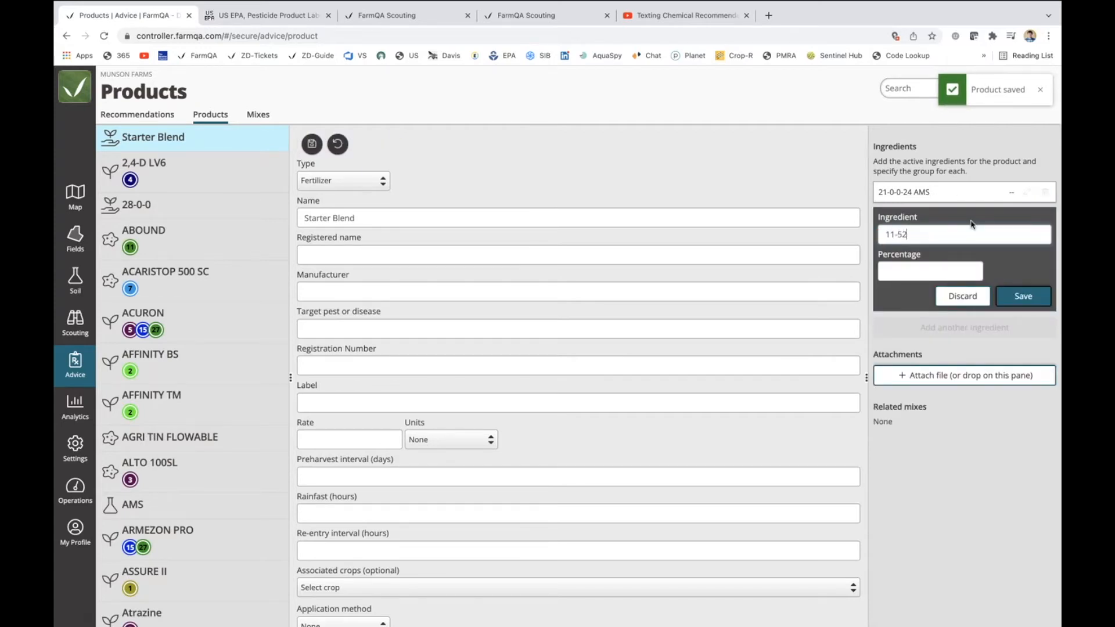
text(-0 MAP)
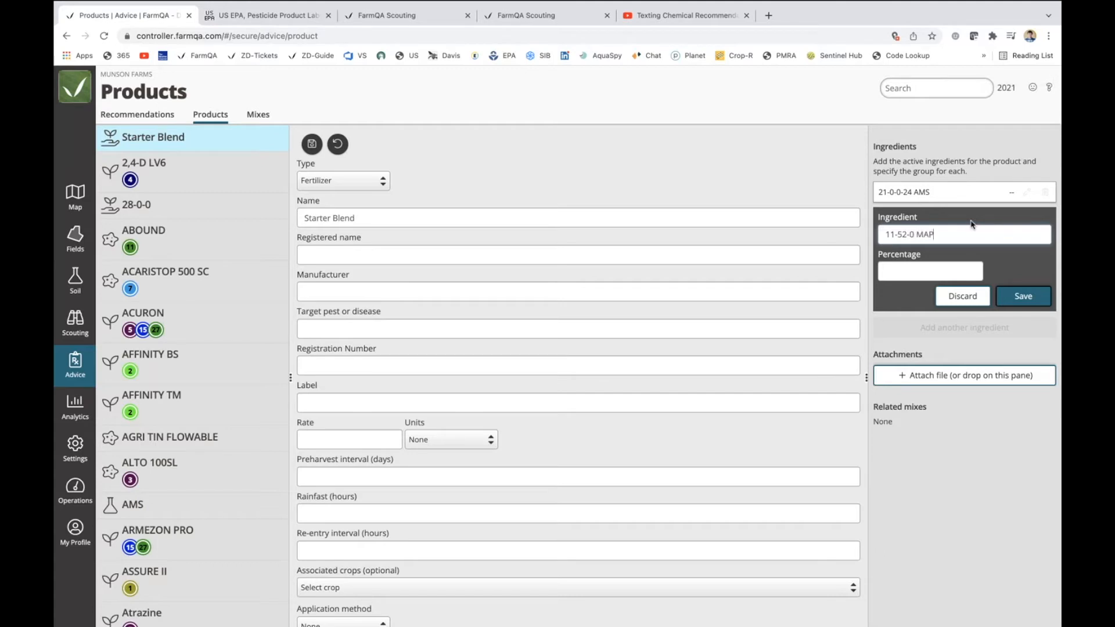
click(951, 270)
text(70)
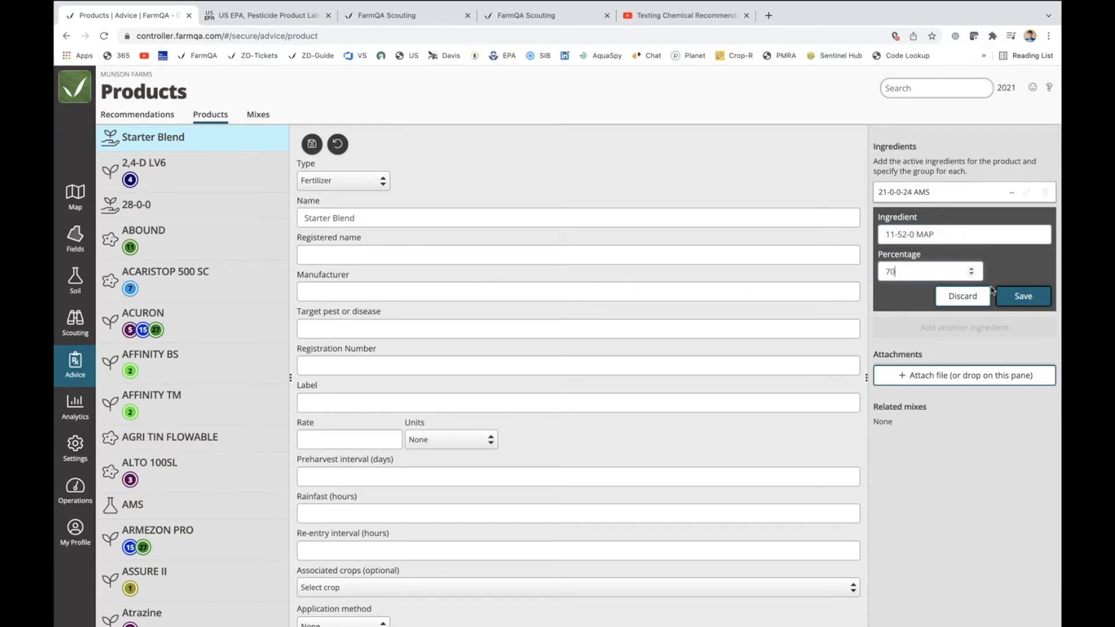
click(1025, 297)
- Set the percentage of the 21-0-0-24 AMS ingredient to 30 and save it
click(1027, 191)
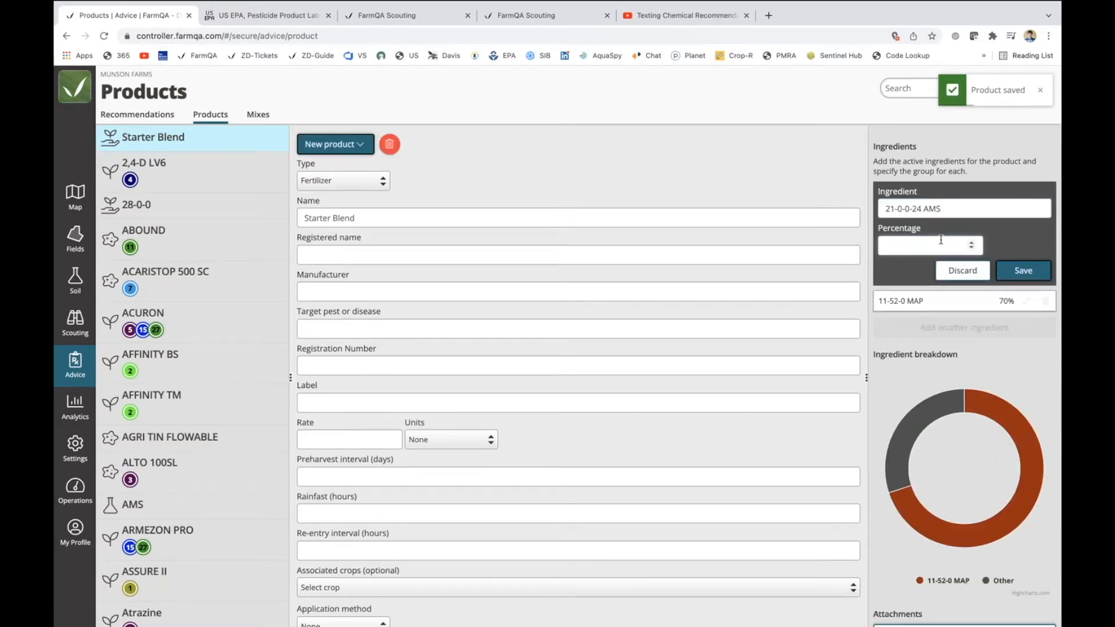
text(30)
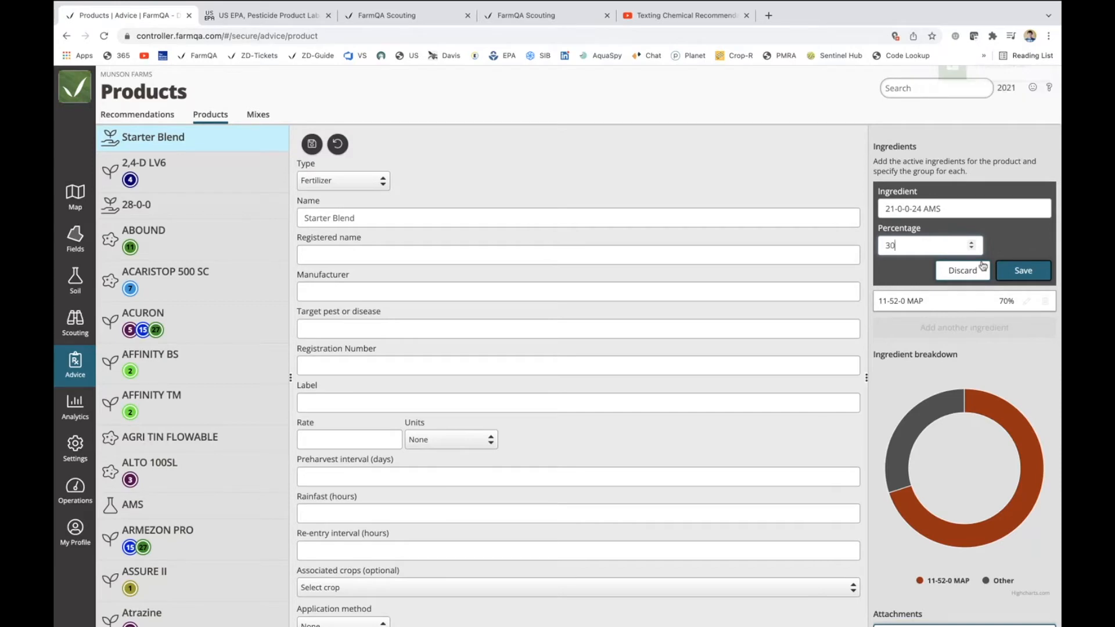
click(1025, 271)
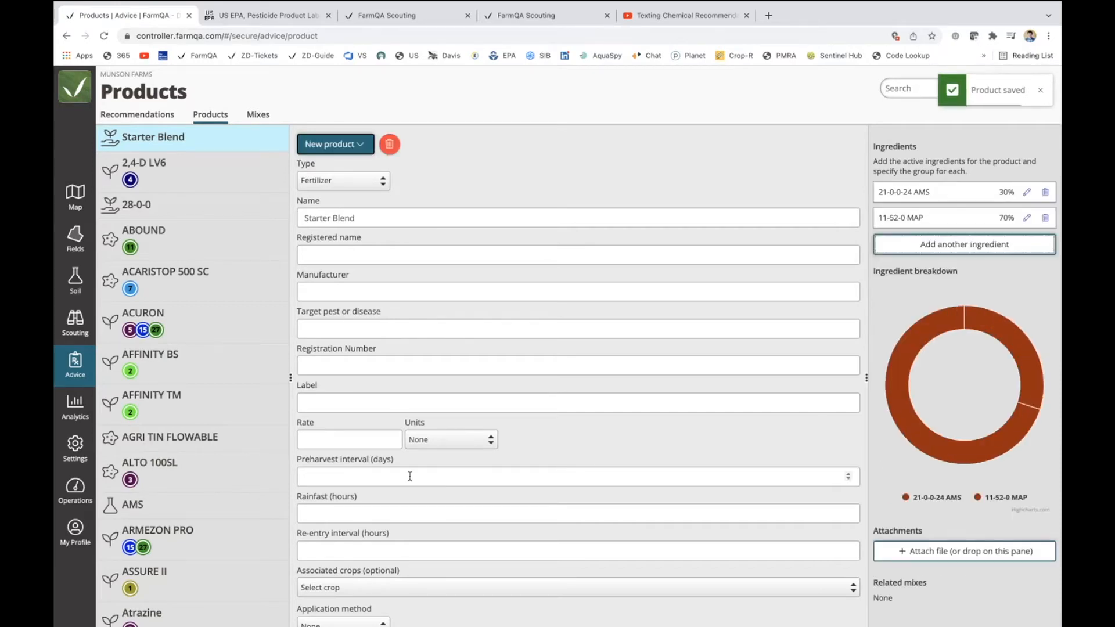
- Set Starter Blend's rate units to lbs / ac, leaving the rate blank, and save the product
click(439, 442)
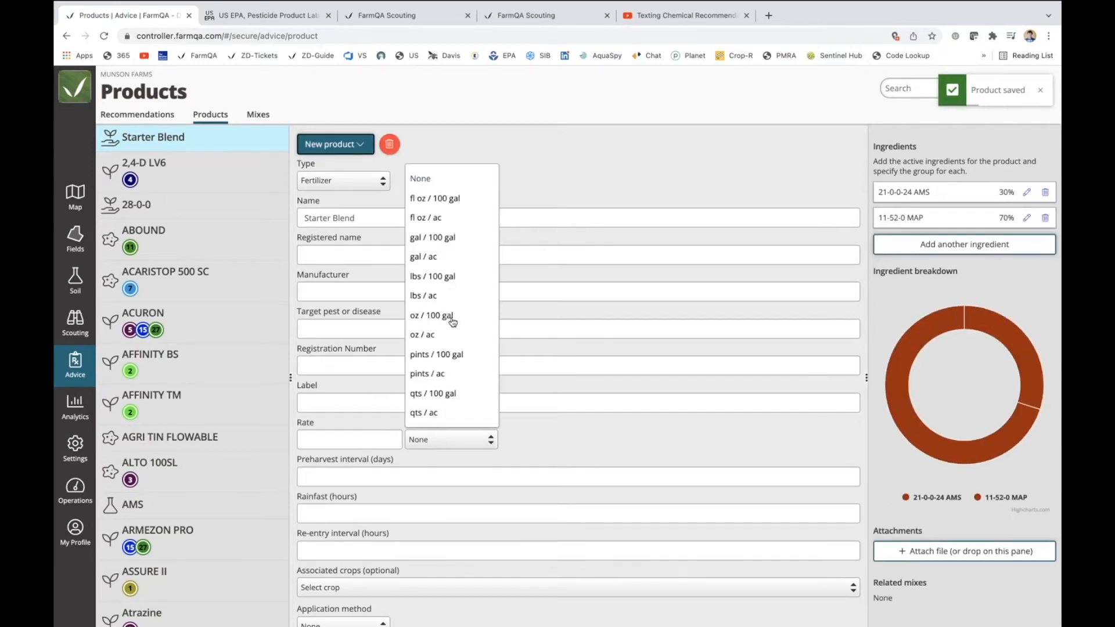
click(439, 295)
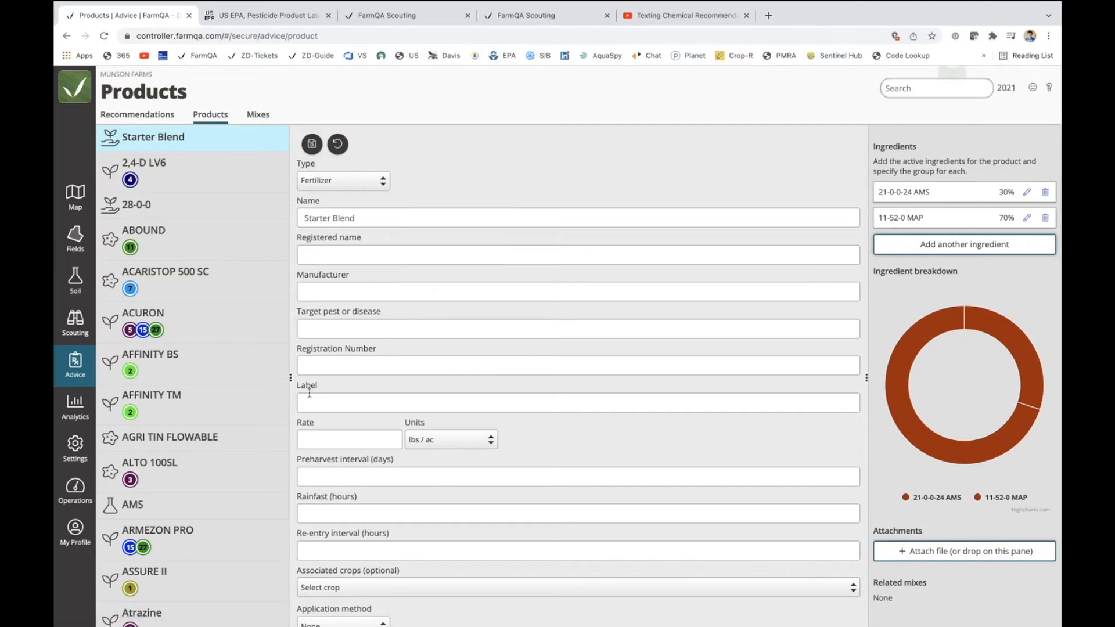
drag(296, 422, 314, 422)
click(313, 145)
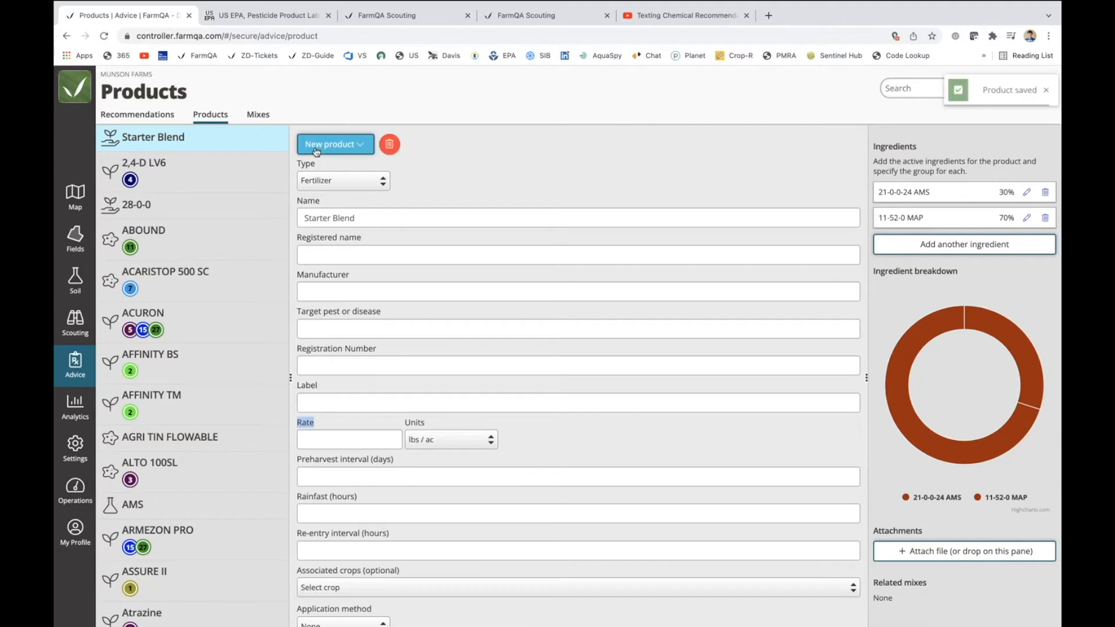
- Go to the mixes and create a new mix named Starter Blend
click(259, 115)
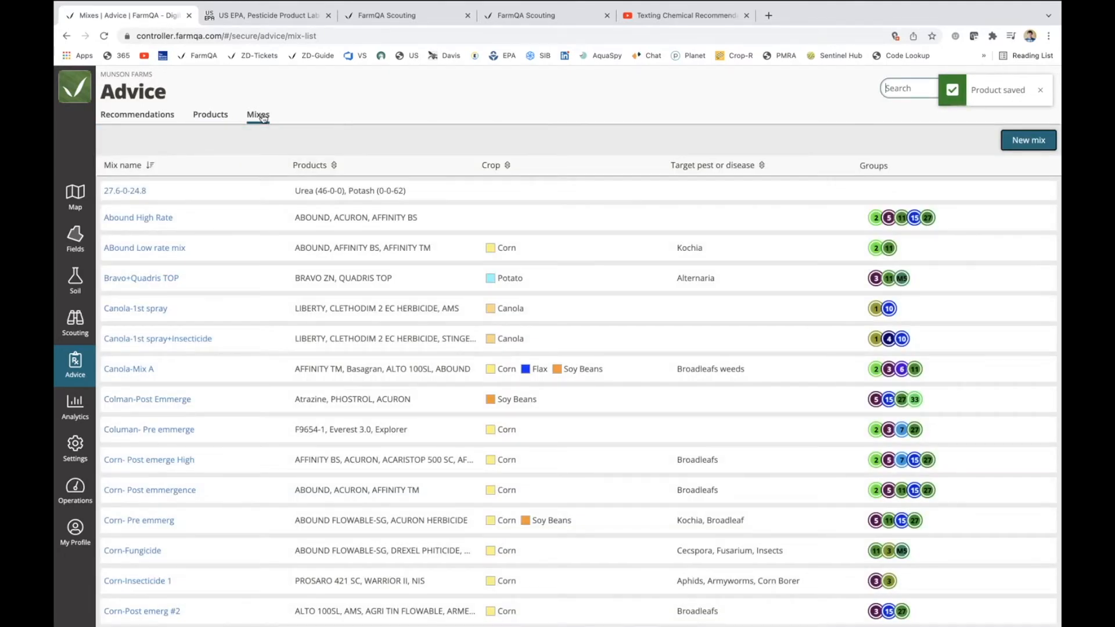
click(1013, 143)
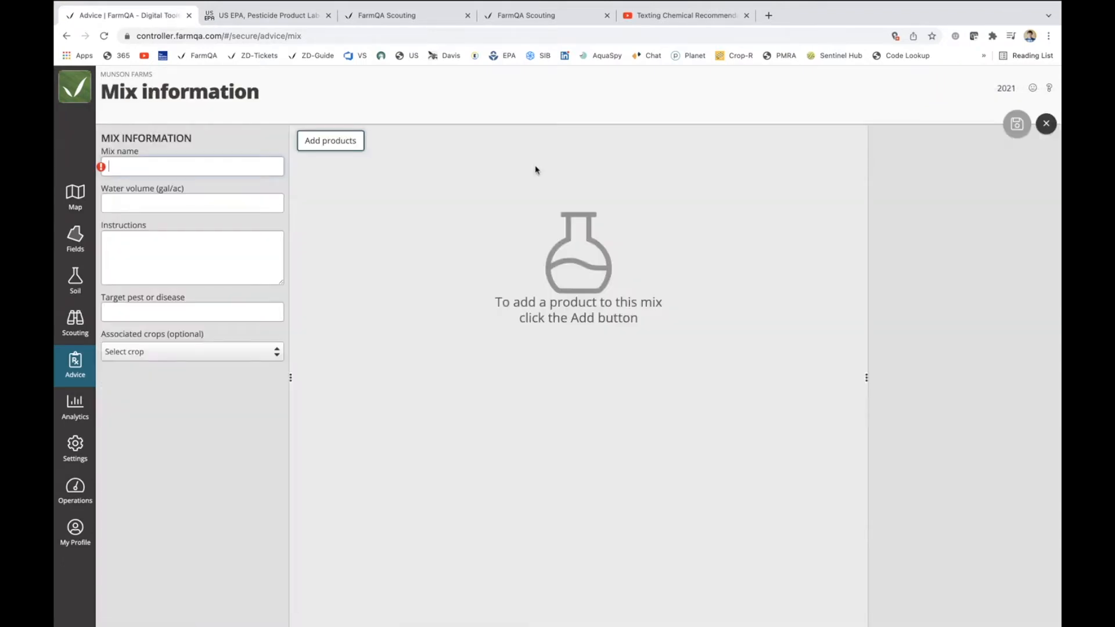
text(Star)
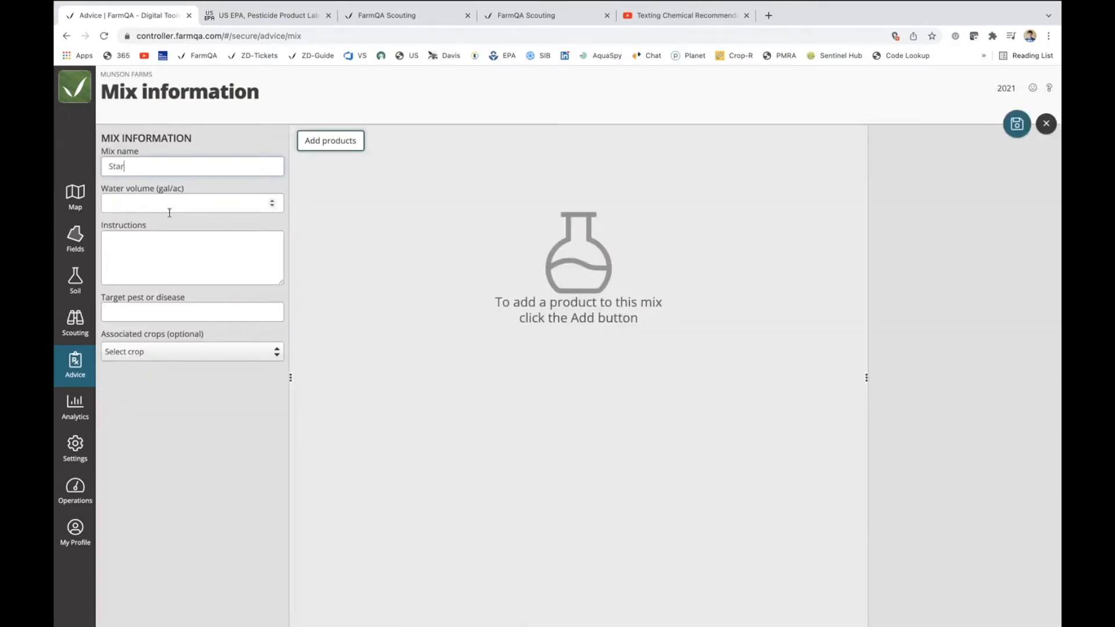
text(ter Blend)
- Find the Starter Blend product, add it to the mix, and set its rate to 100 lbs / ac
click(330, 141)
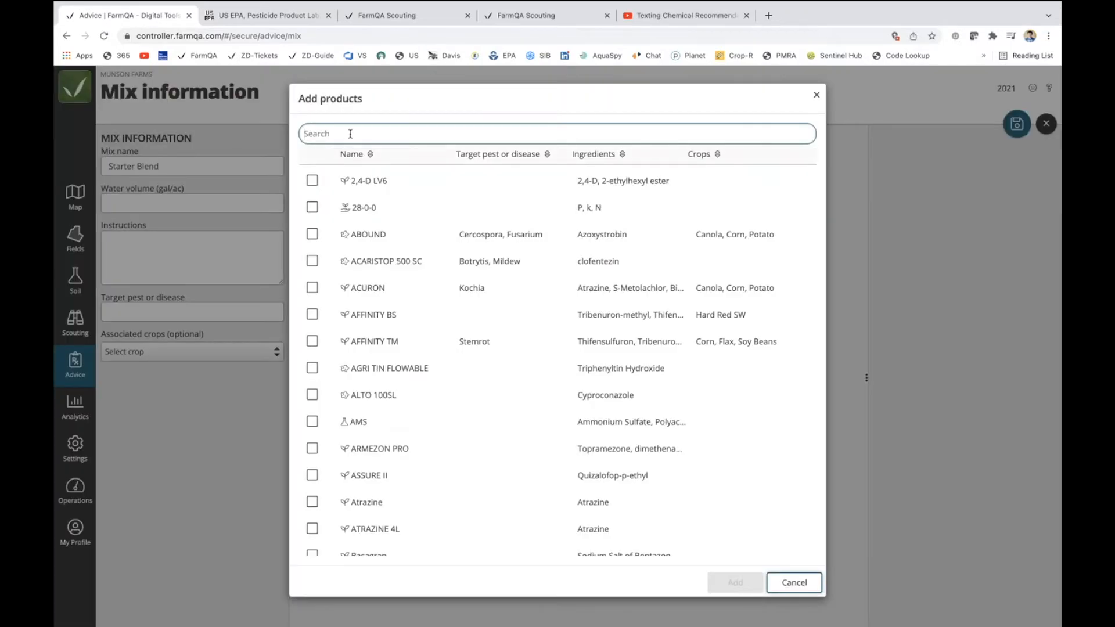
text(Star)
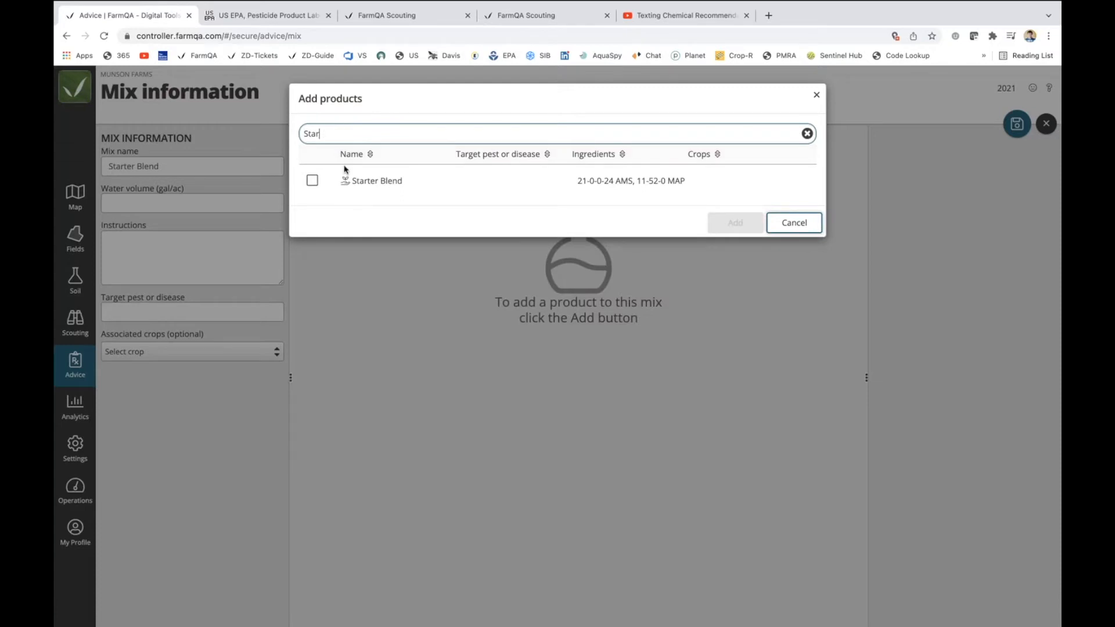
click(313, 181)
click(739, 223)
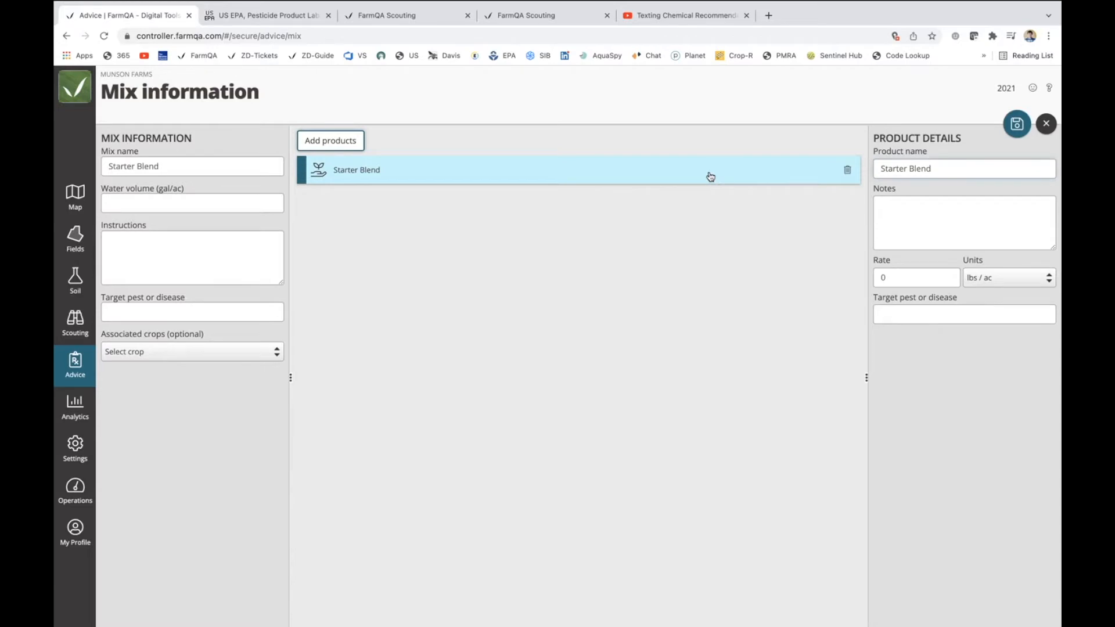
click(887, 277)
drag(887, 277, 873, 277)
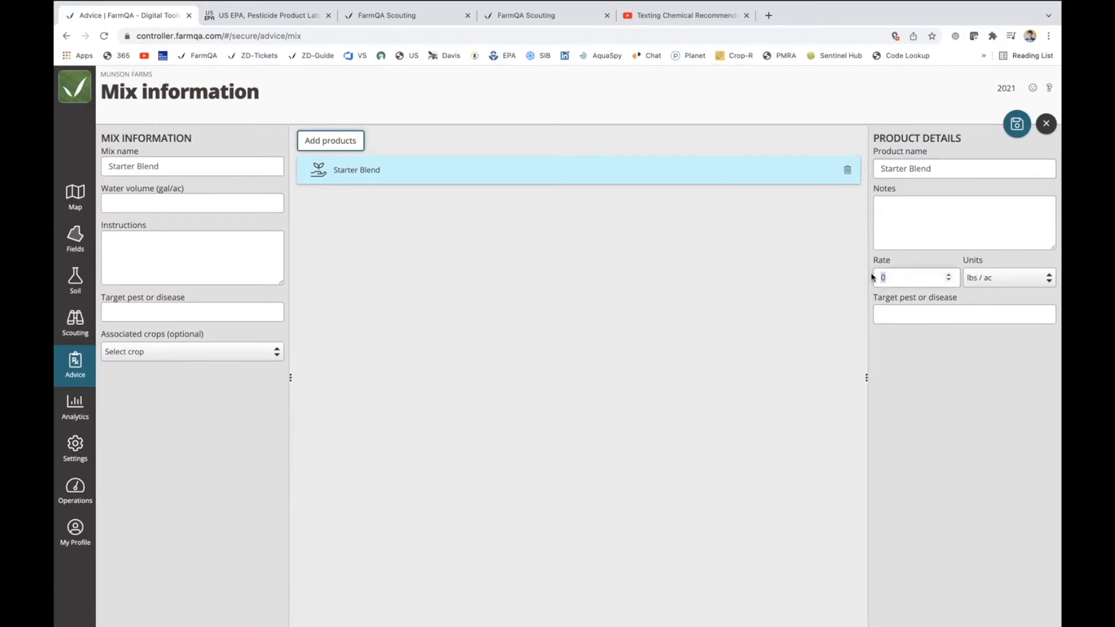
text(100)
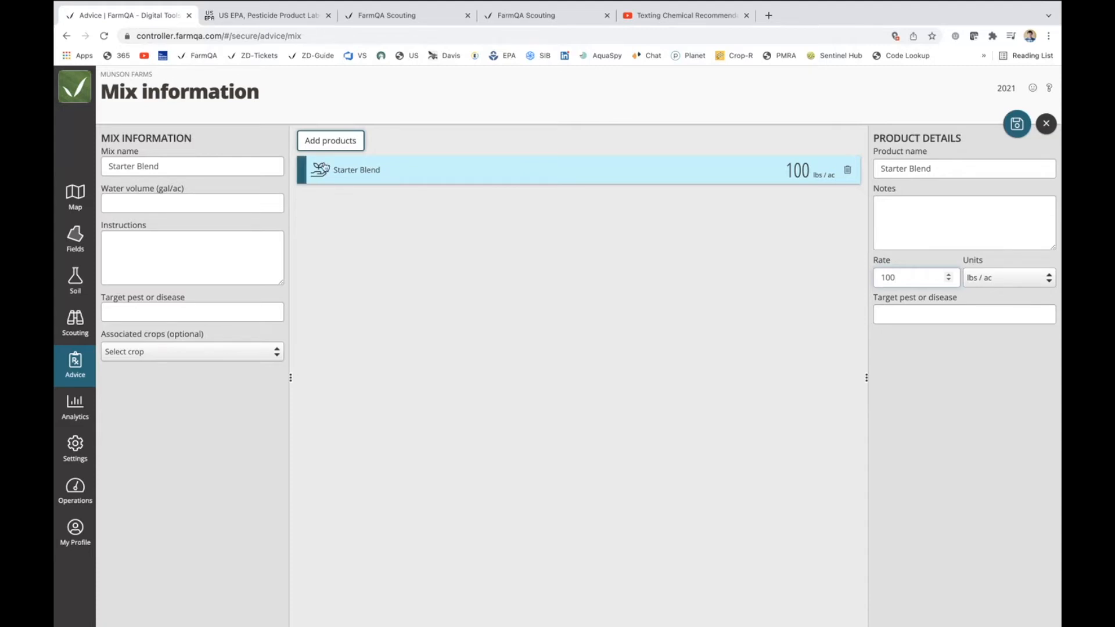
- Associate the Starter Blend mix with the crops Corn, Potato, and Soy Beans, and save the mix
click(149, 357)
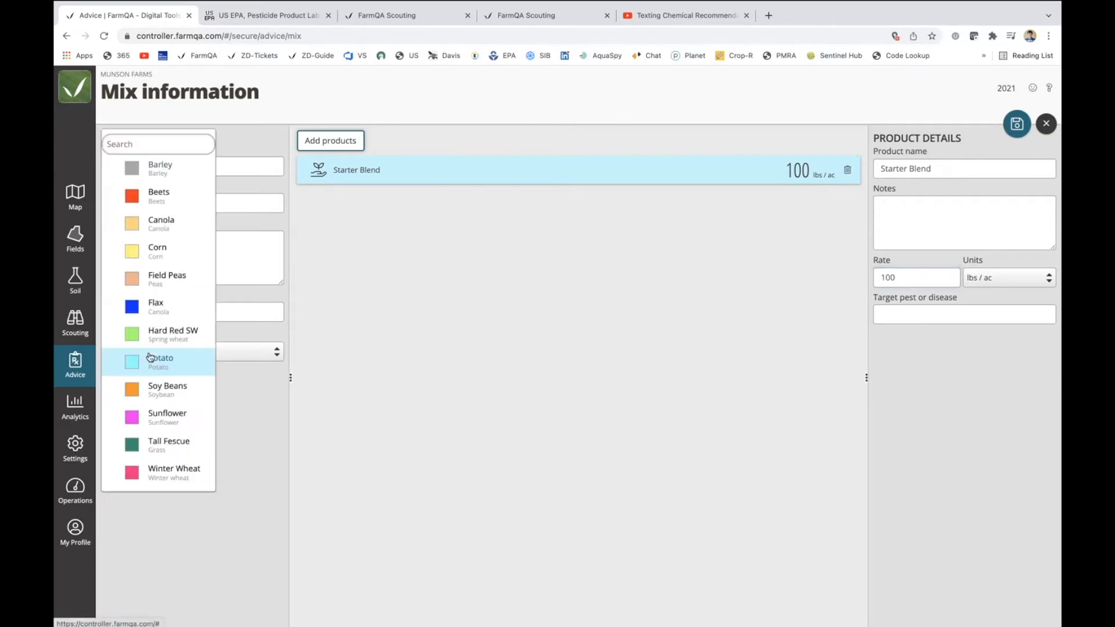
click(161, 253)
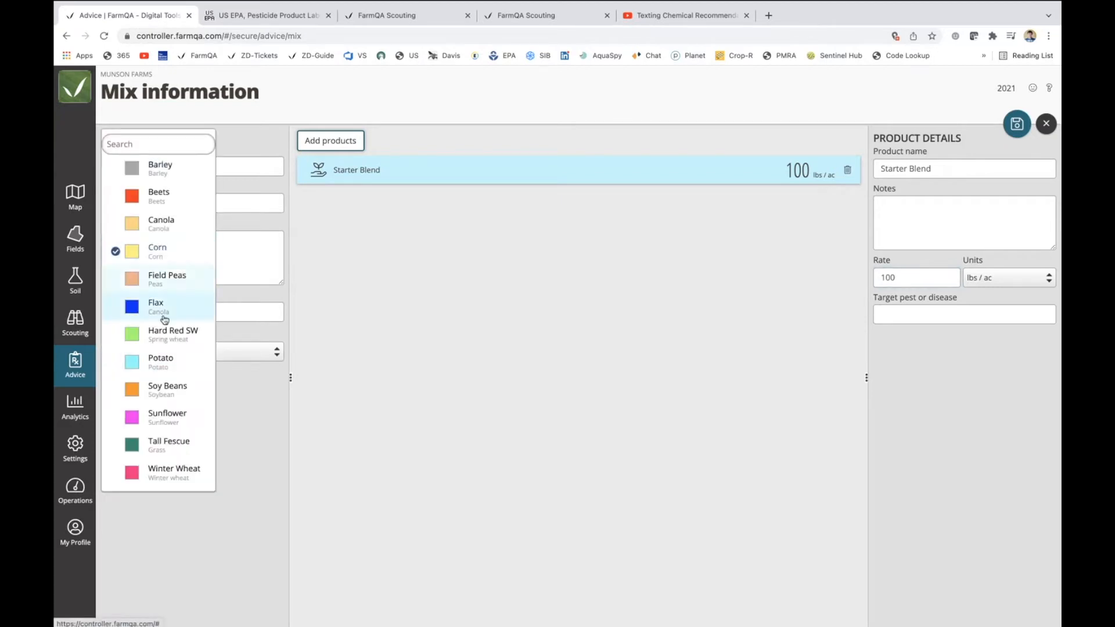
click(155, 364)
click(163, 390)
click(322, 410)
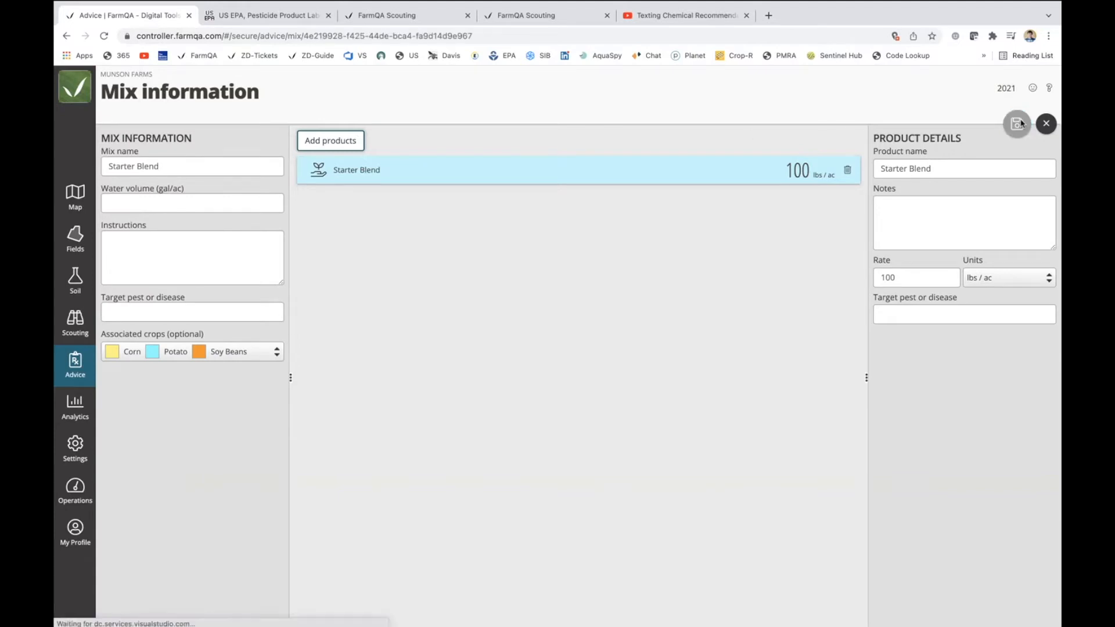
- Save the Starter Blend mix and close it to return to the list of mixes
click(1020, 124)
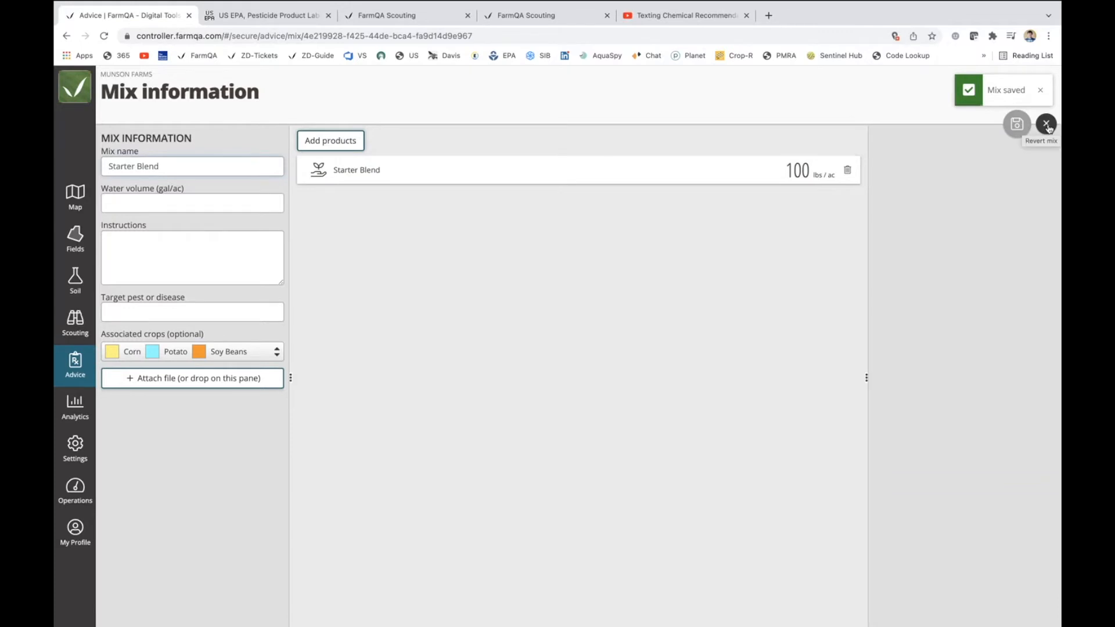
click(1048, 125)
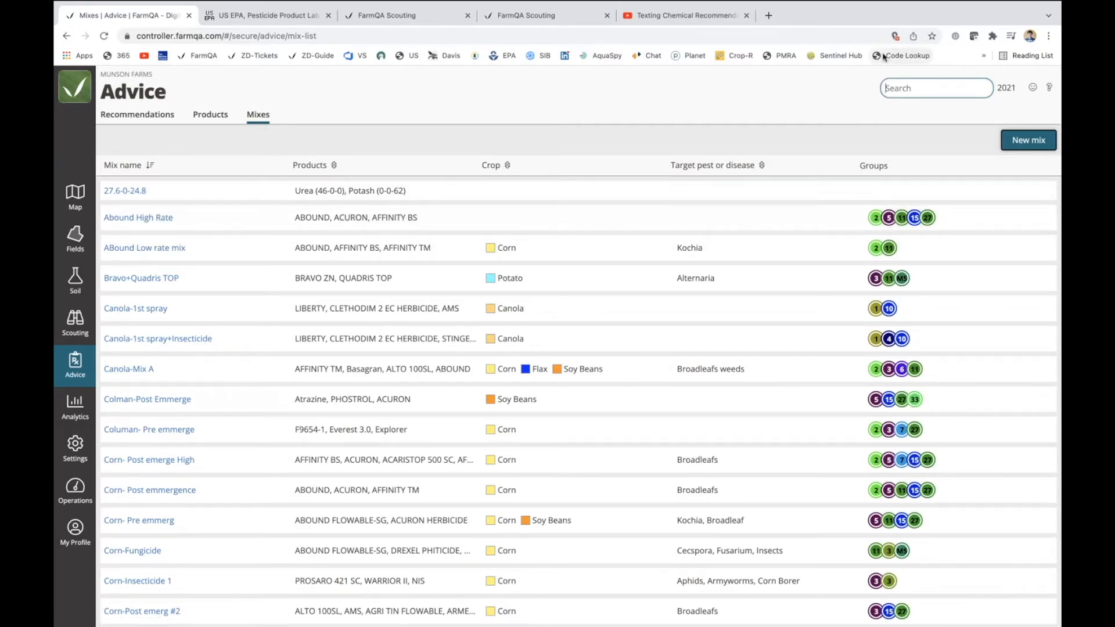
- Search the mixes for Abound, open the Abound High Rate mix, and view the details of its ABOUND product
text(Abound)
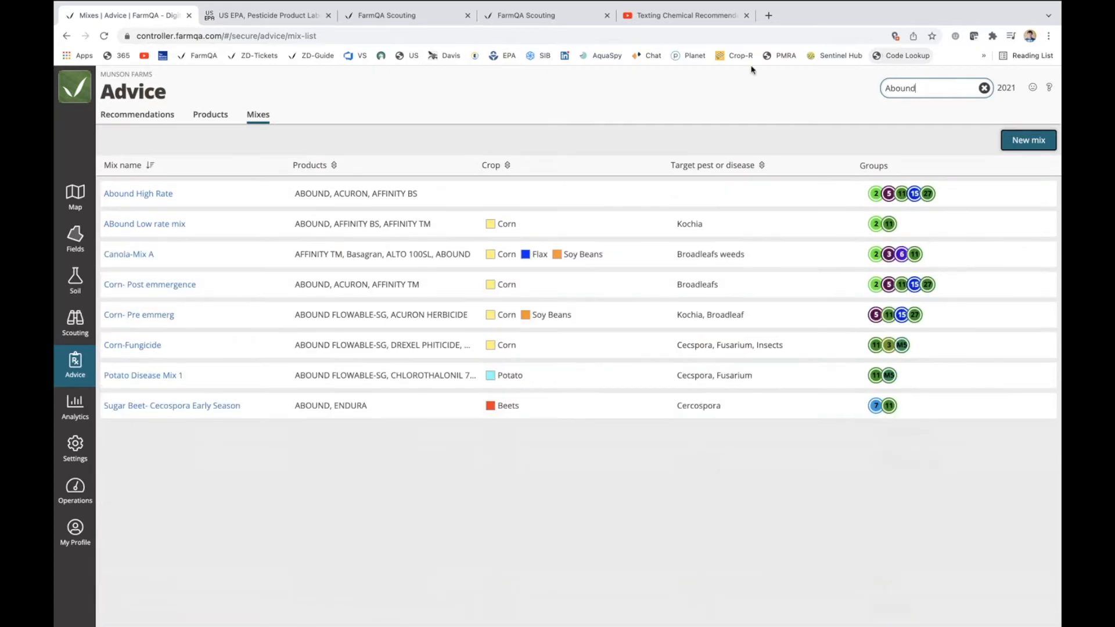
click(161, 196)
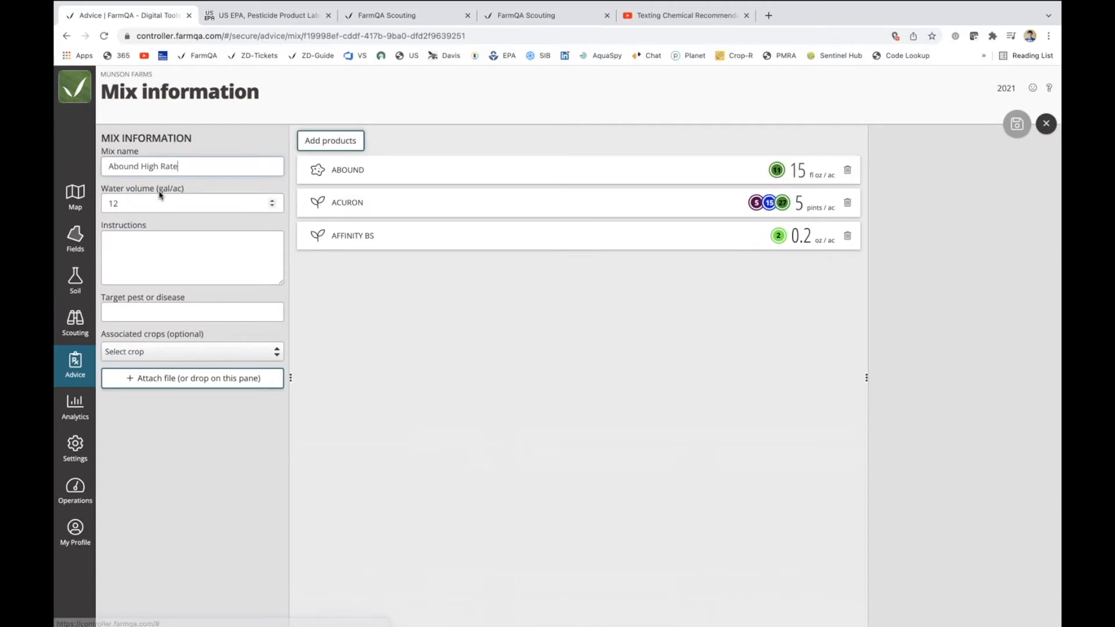
click(407, 172)
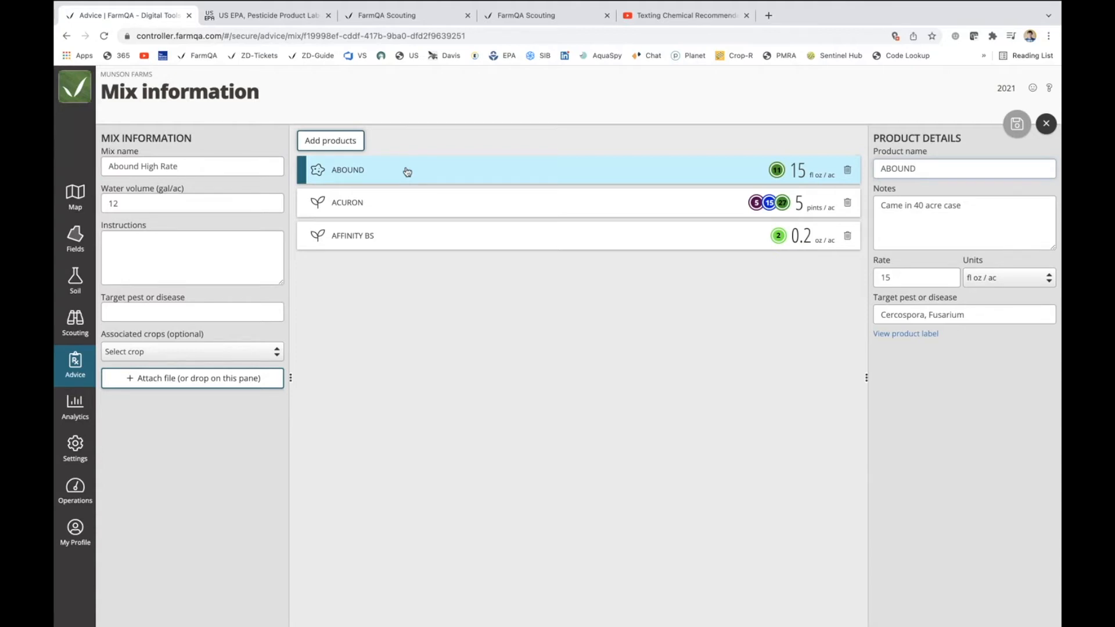
- Return to the list of mixes and create a new mix named Wheat Herb 3
click(73, 364)
click(258, 114)
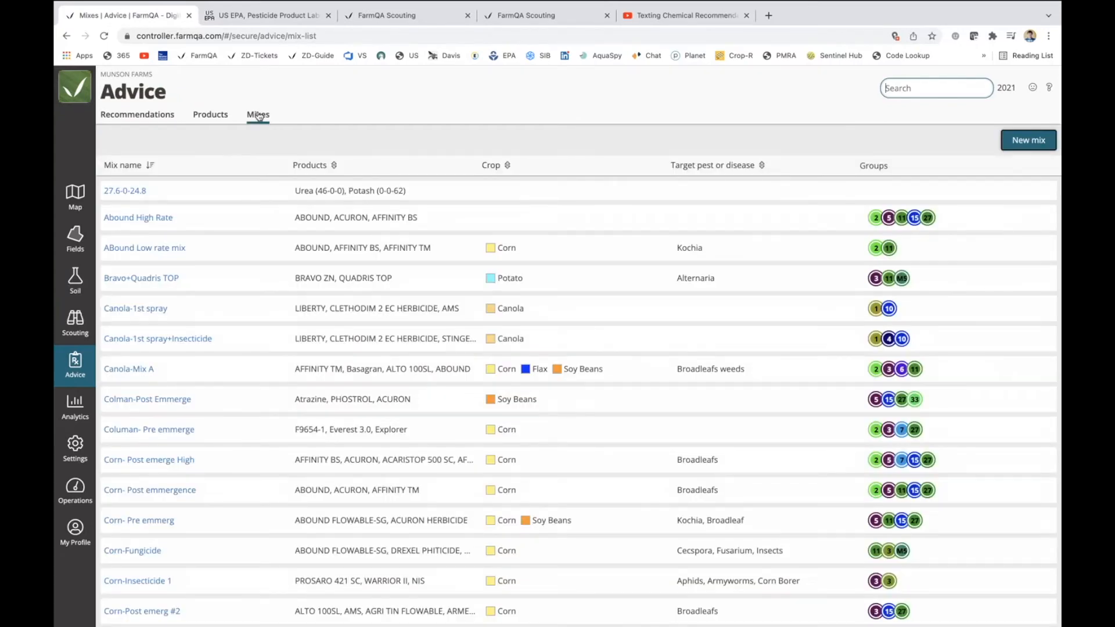
click(1025, 146)
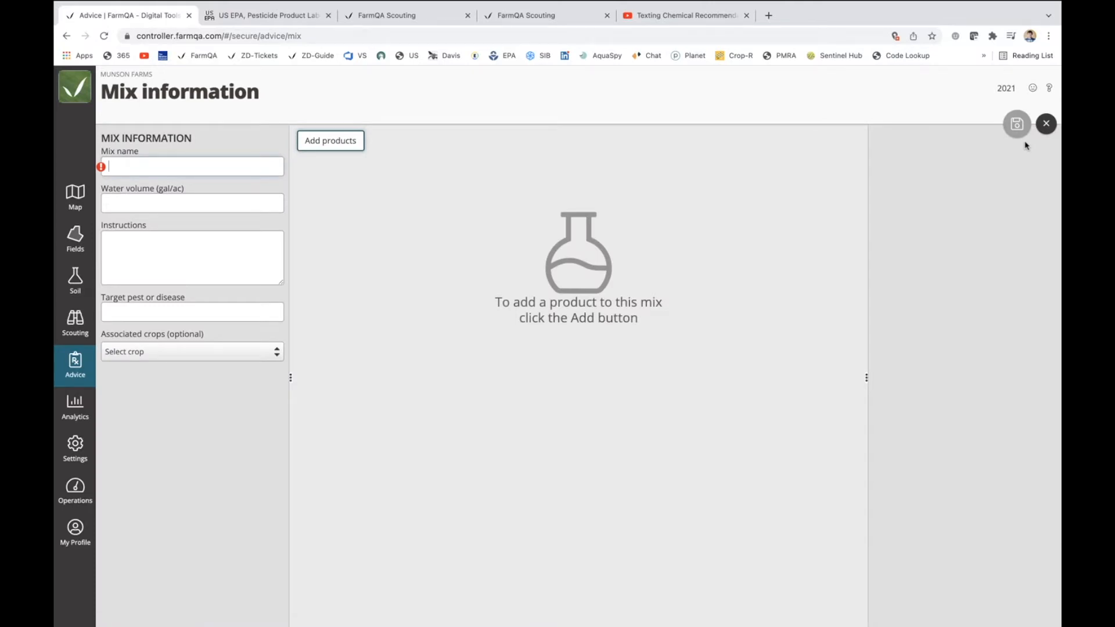
text(Wheat )
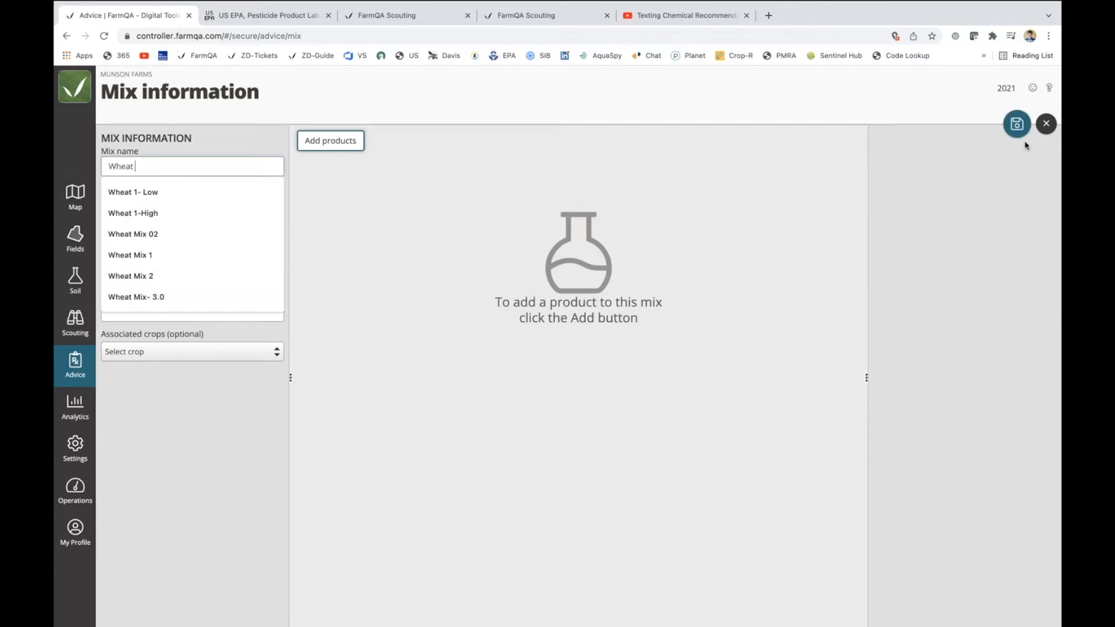
text(Herb 3)
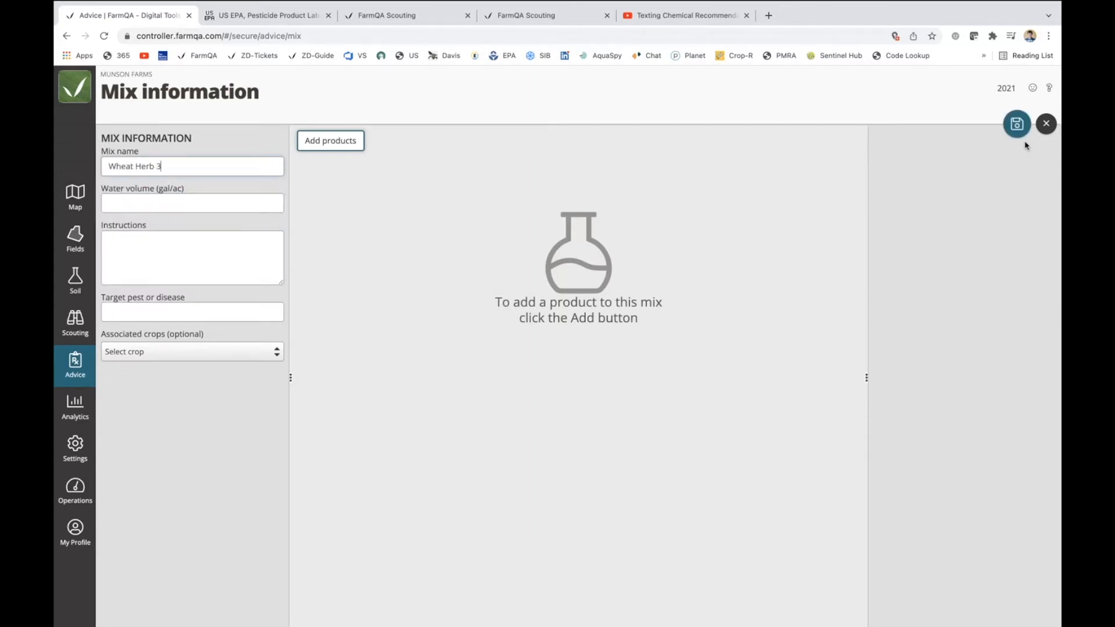
- Start adding products to the Wheat Herb 3 mix, searching for and selecting Everest 3.0 and Unison
click(315, 141)
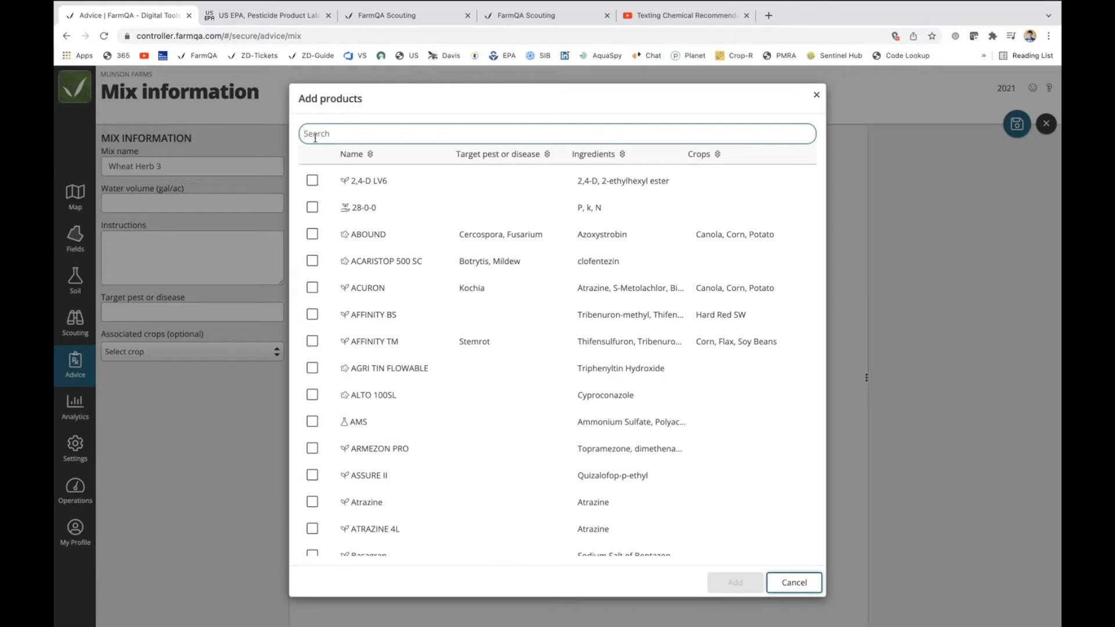
text(Ever)
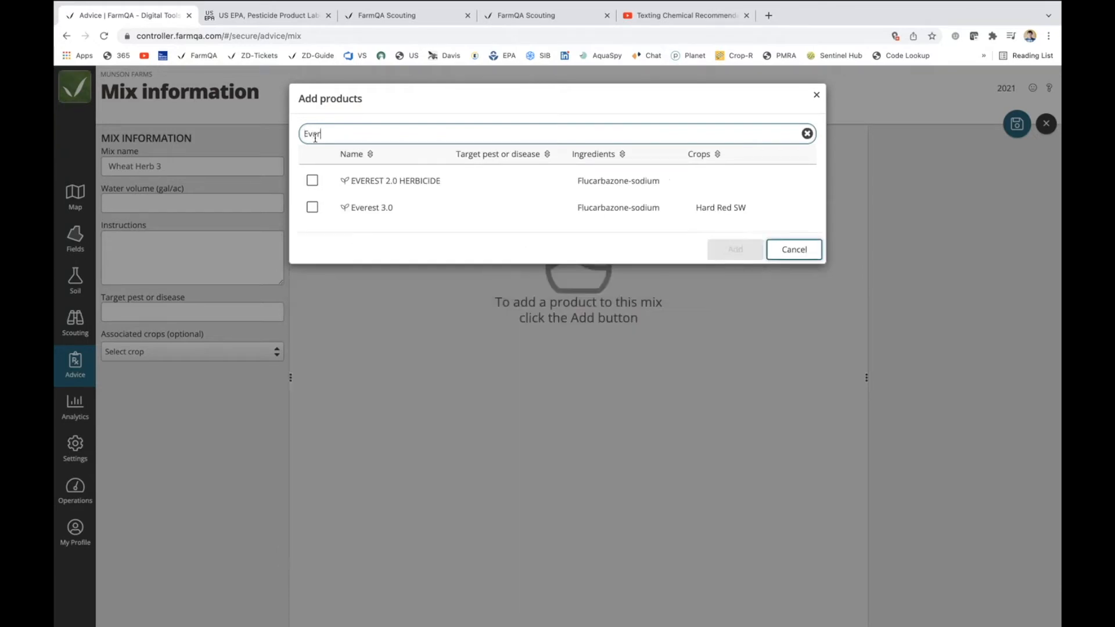
click(313, 207)
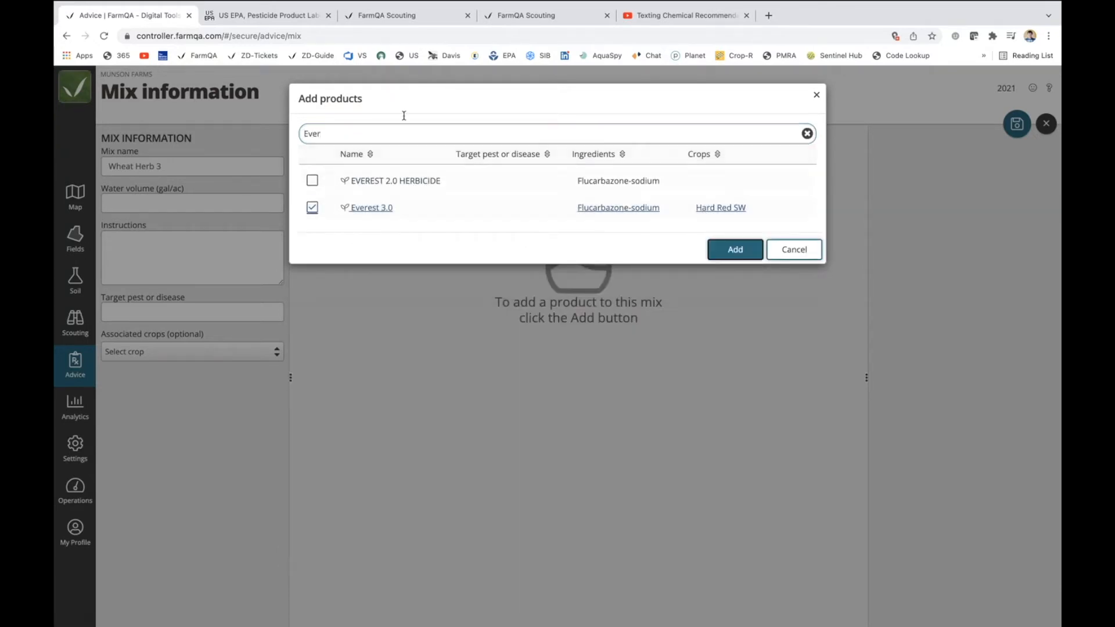
drag(324, 134, 280, 136)
key(BackSpace)
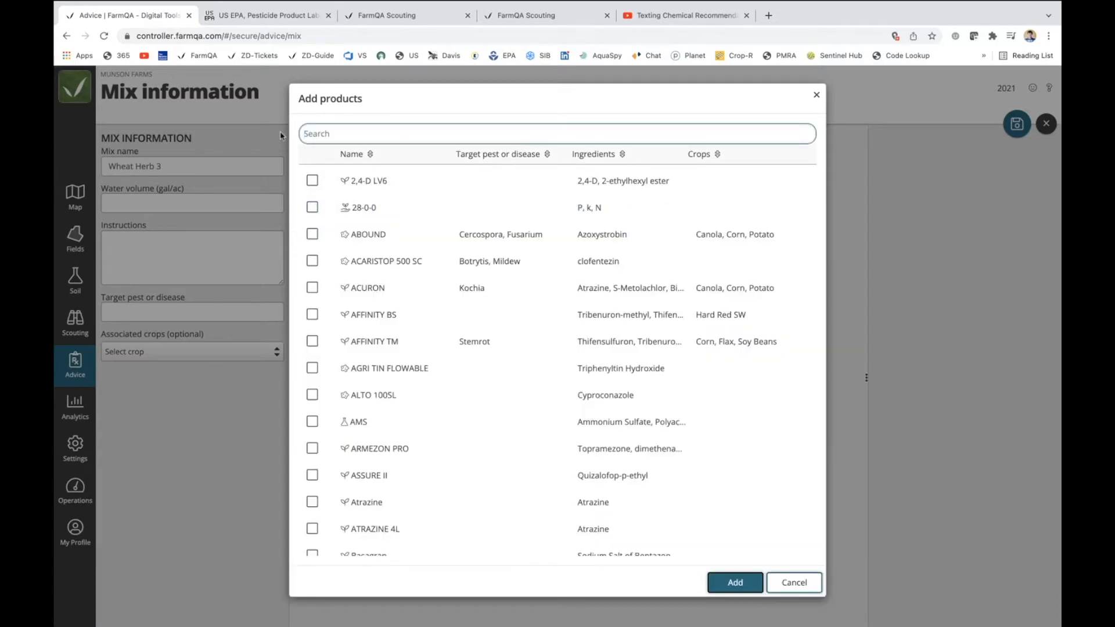
text(Unison)
click(313, 207)
- Find and select WIDEMATCH HERBICIDE and TILT BRAVO SE as well, and add all four selected products to the mix
drag(339, 134, 270, 128)
text(Wide)
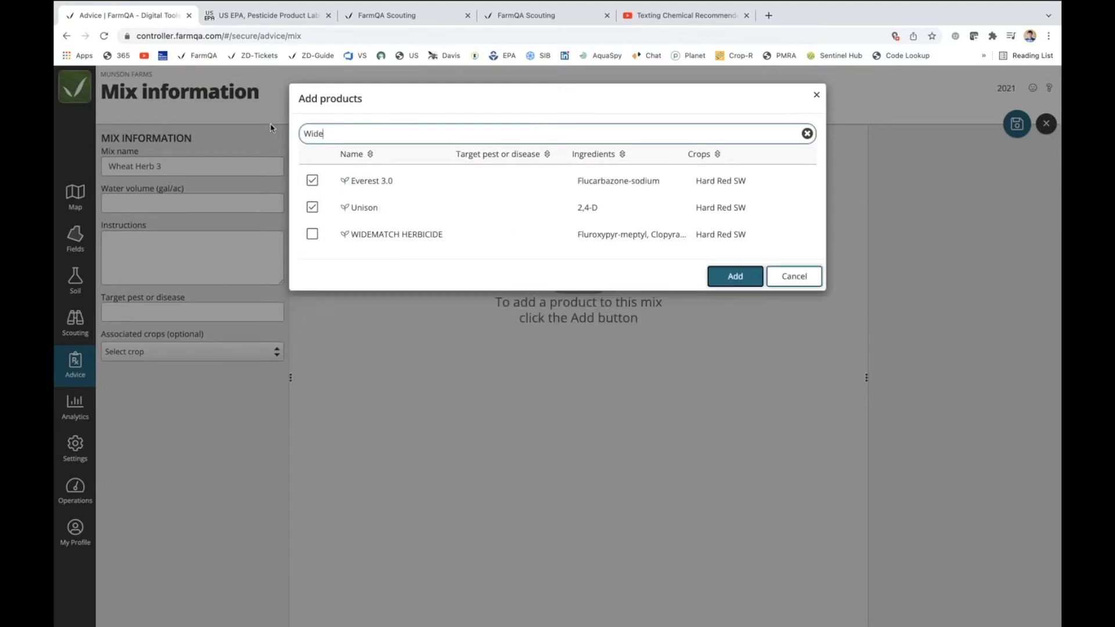
click(312, 234)
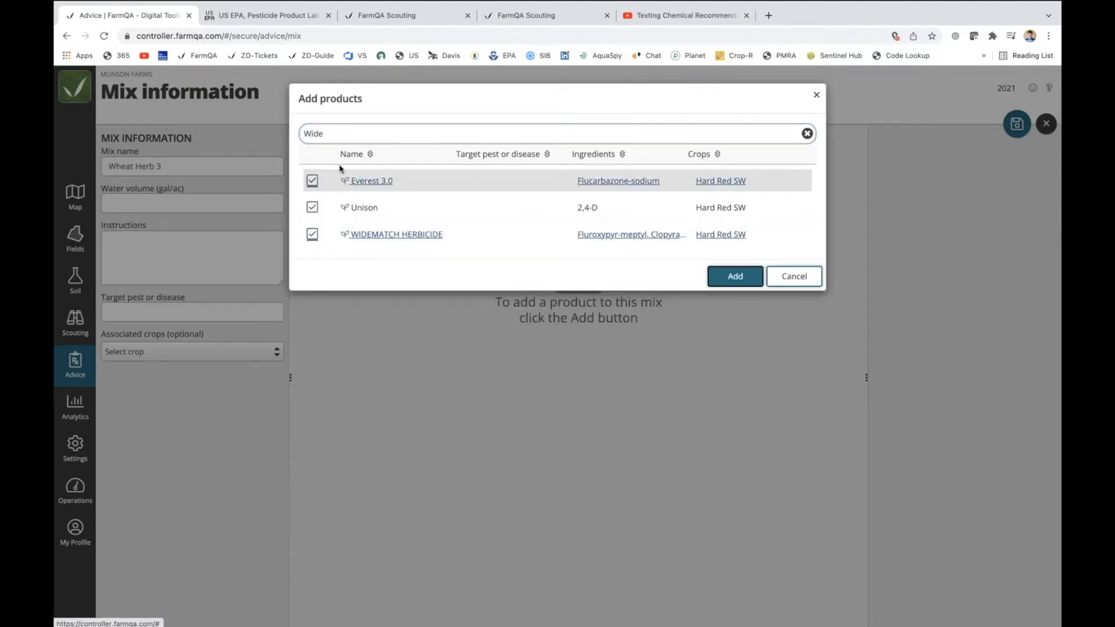
drag(340, 135, 272, 130)
key(BackSpace)
text(Tilt)
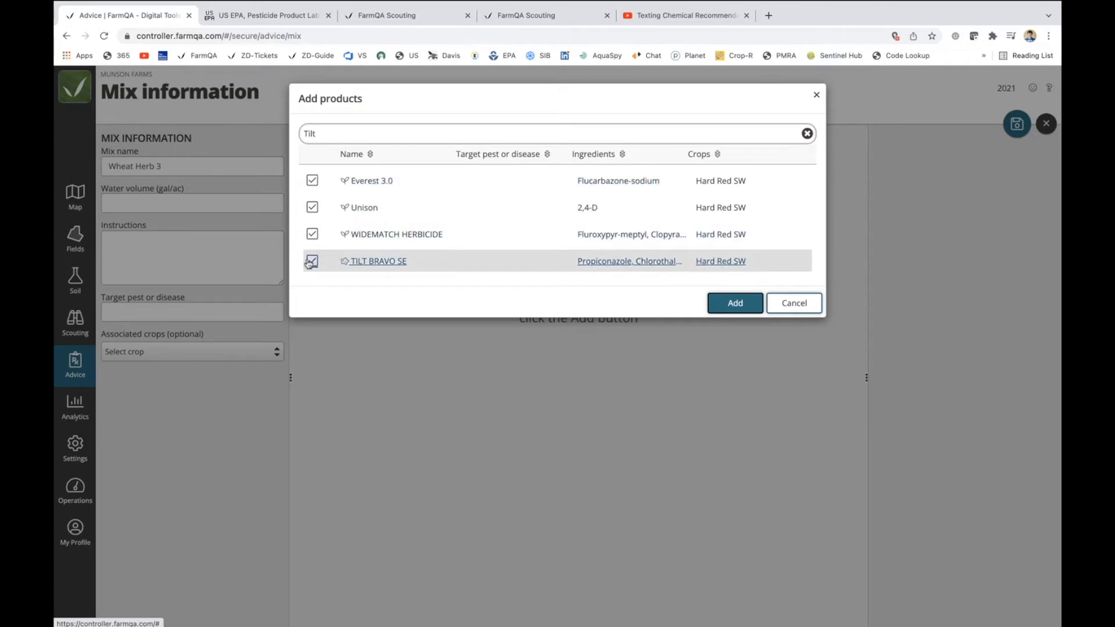
click(736, 303)
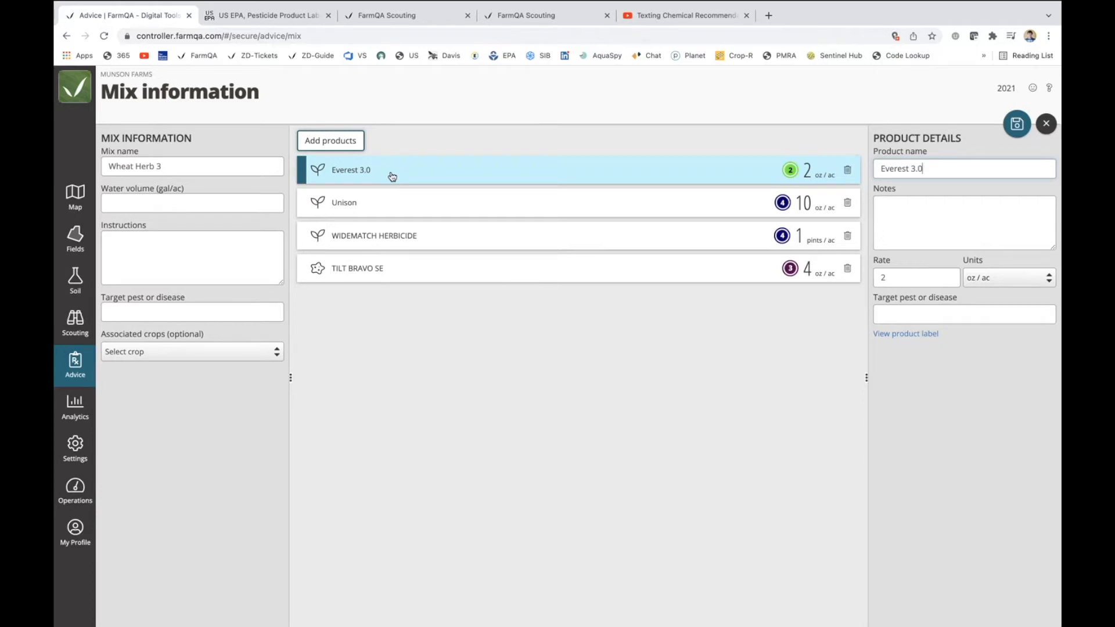
- Move Everest 3.0 below WIDEMATCH HERBICIDE in the mix's product order and return it to first place
drag(392, 176, 391, 241)
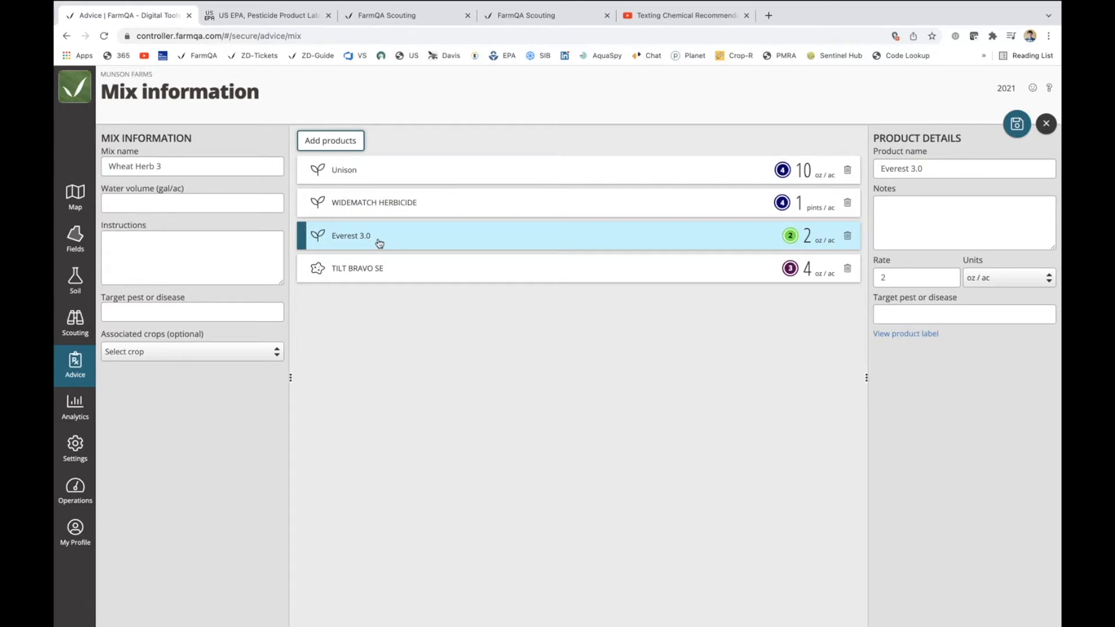
drag(380, 243, 381, 177)
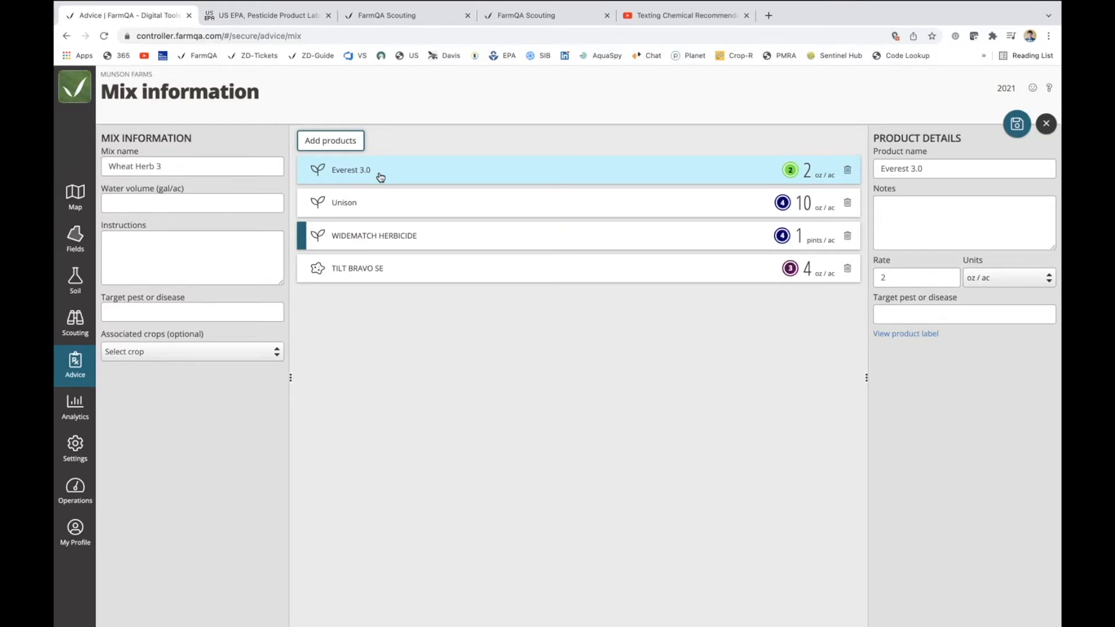
click(354, 180)
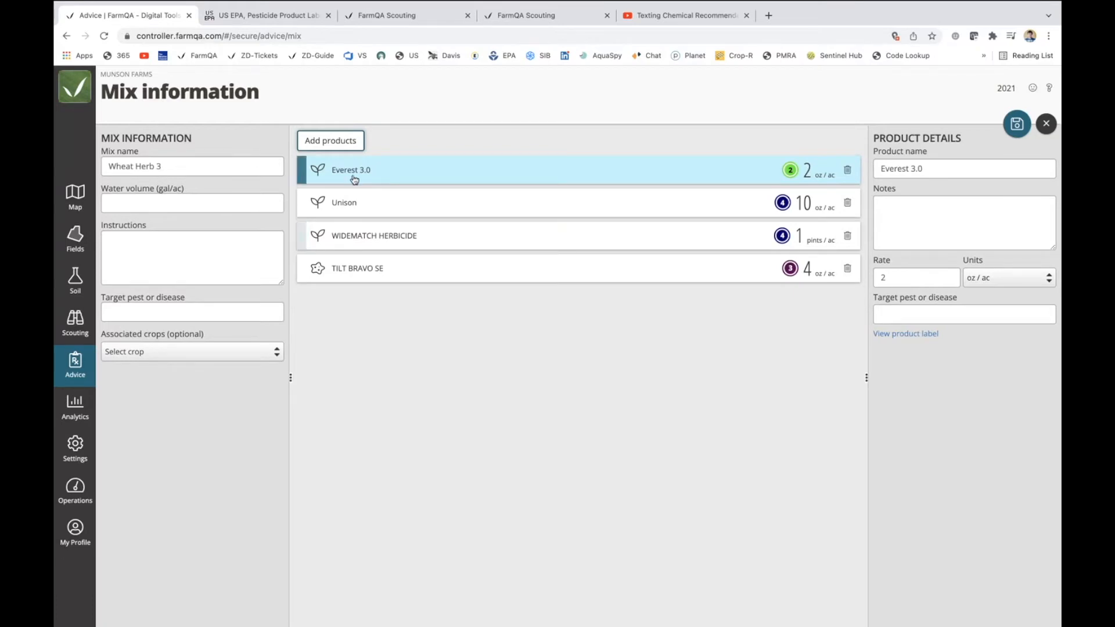
- Set the water volume of the Wheat Herb 3 mix to 12 gal/ac
drag(186, 189, 102, 190)
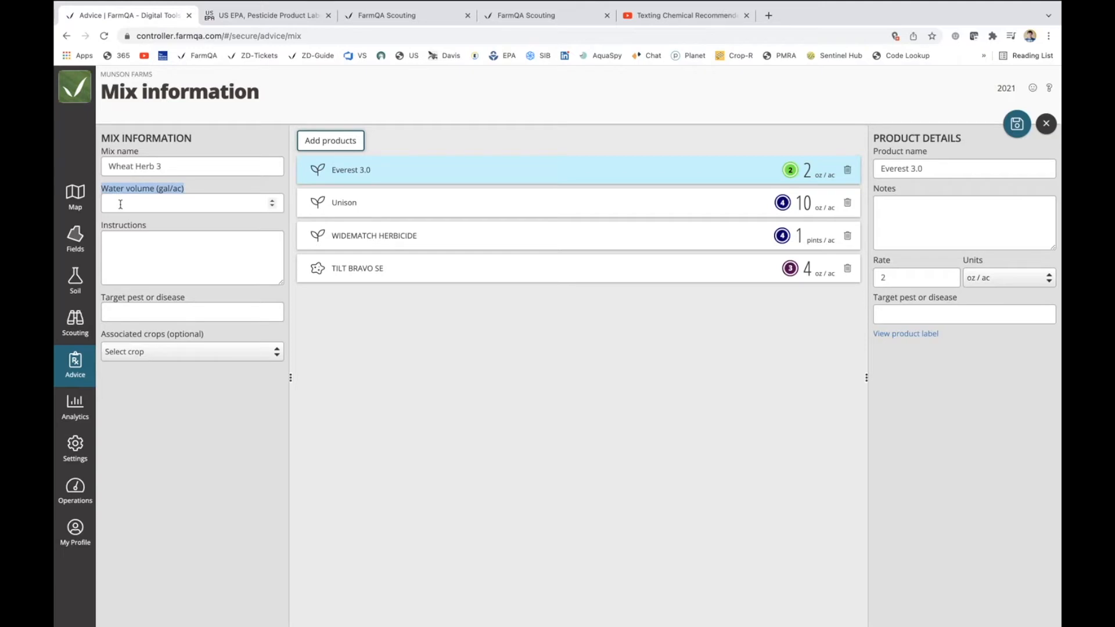
click(120, 203)
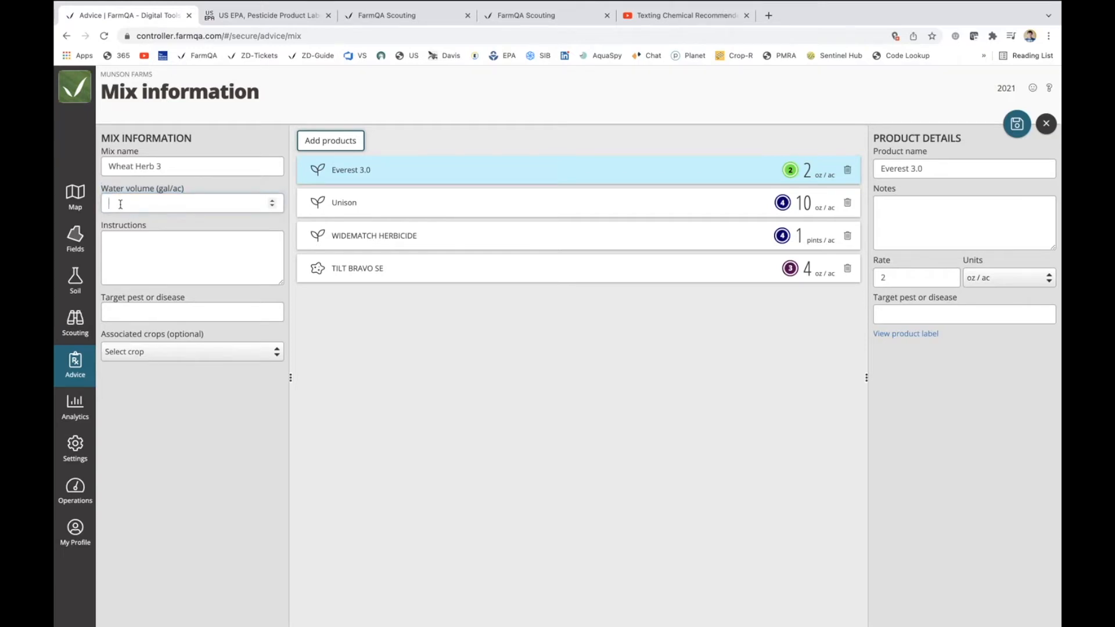
text(12)
drag(157, 192, 183, 192)
- Enter the mix instructions "Make sure to mix Everest first"
click(138, 255)
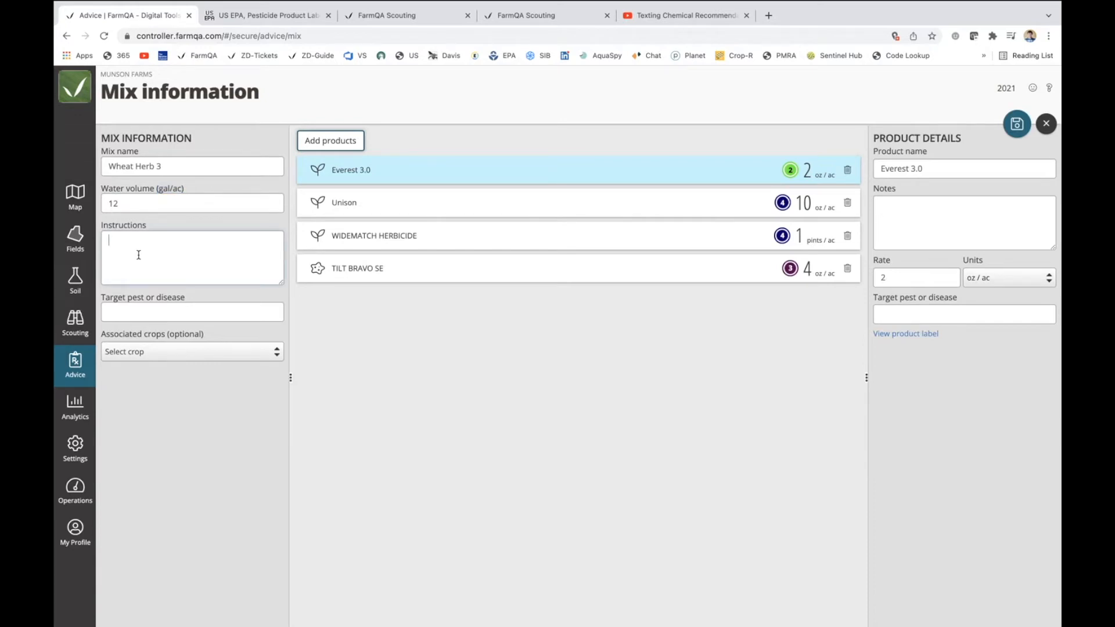
text(S)
text(ake sure to sp)
text(ray Evere)
text(st)
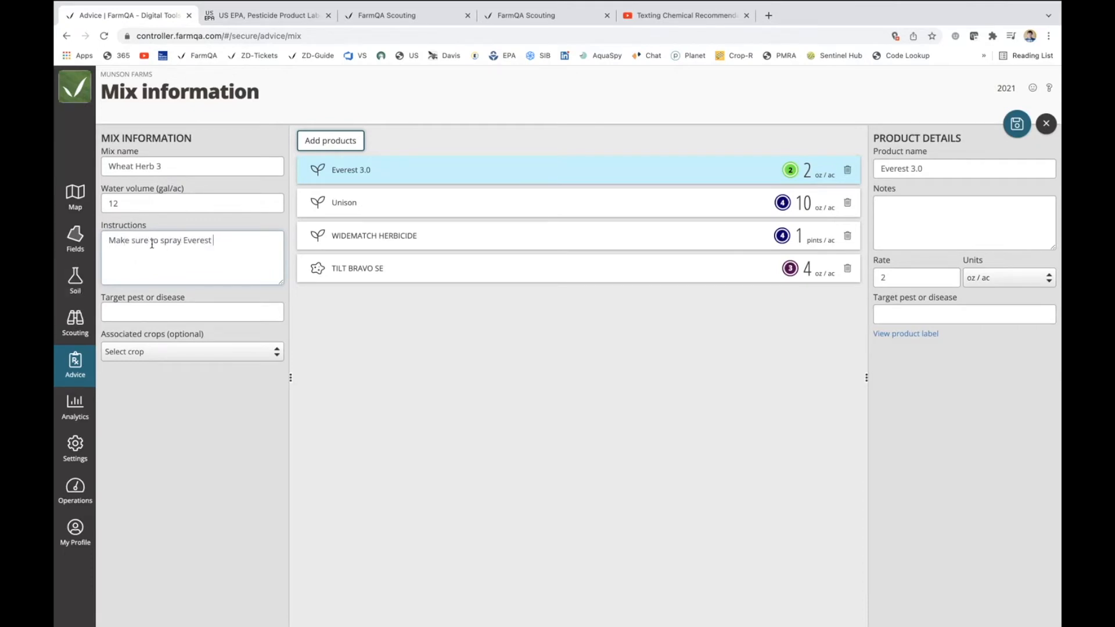
double_click(173, 241)
text(mix)
click(229, 241)
text(first)
- Set the mix's target pest to Broadleafs and associate it with the crops Winter Wheat and Hard Red SW
click(149, 310)
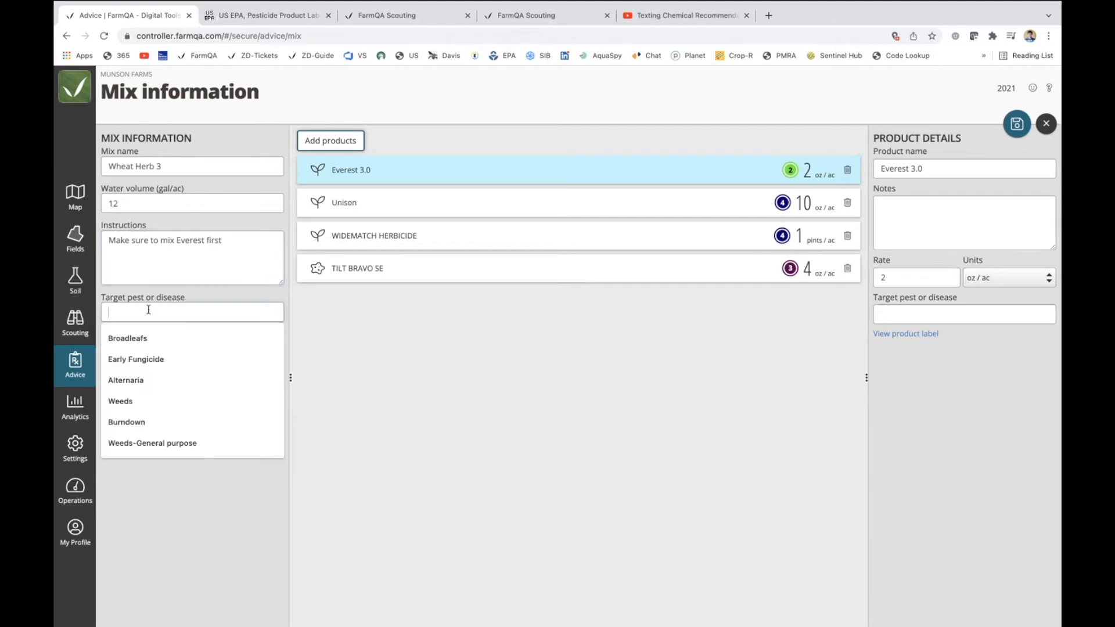
click(138, 339)
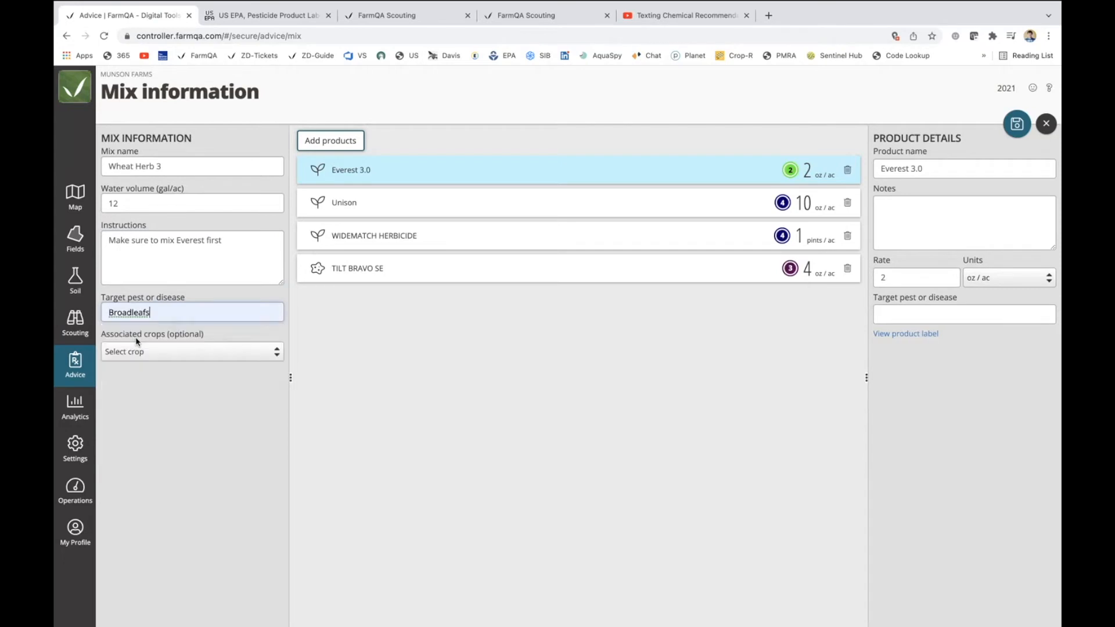
click(164, 355)
click(194, 472)
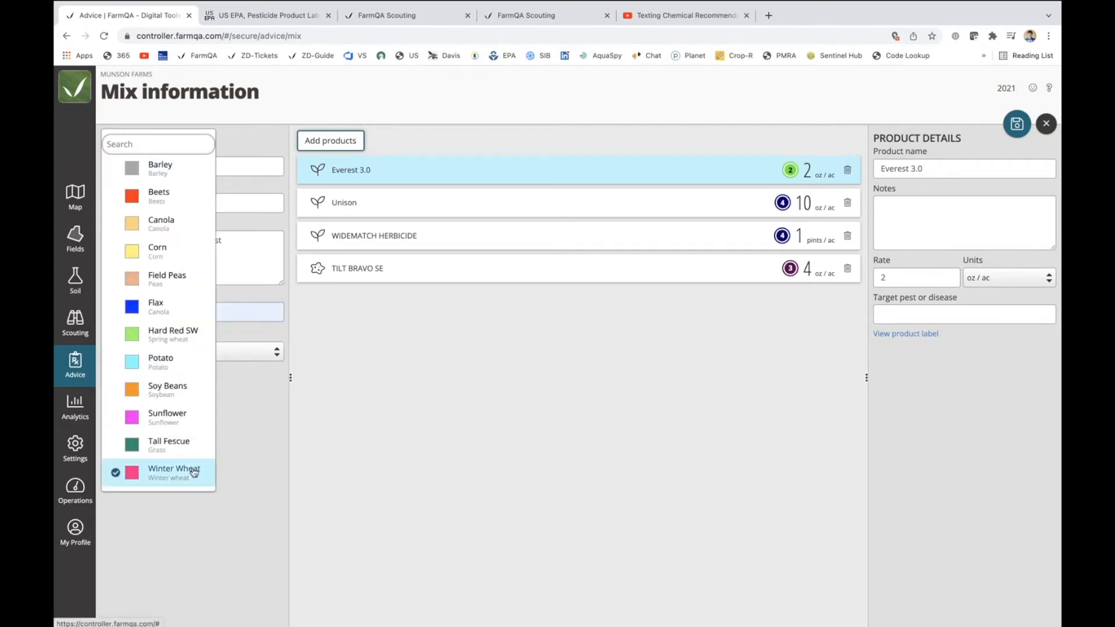
click(182, 347)
click(448, 381)
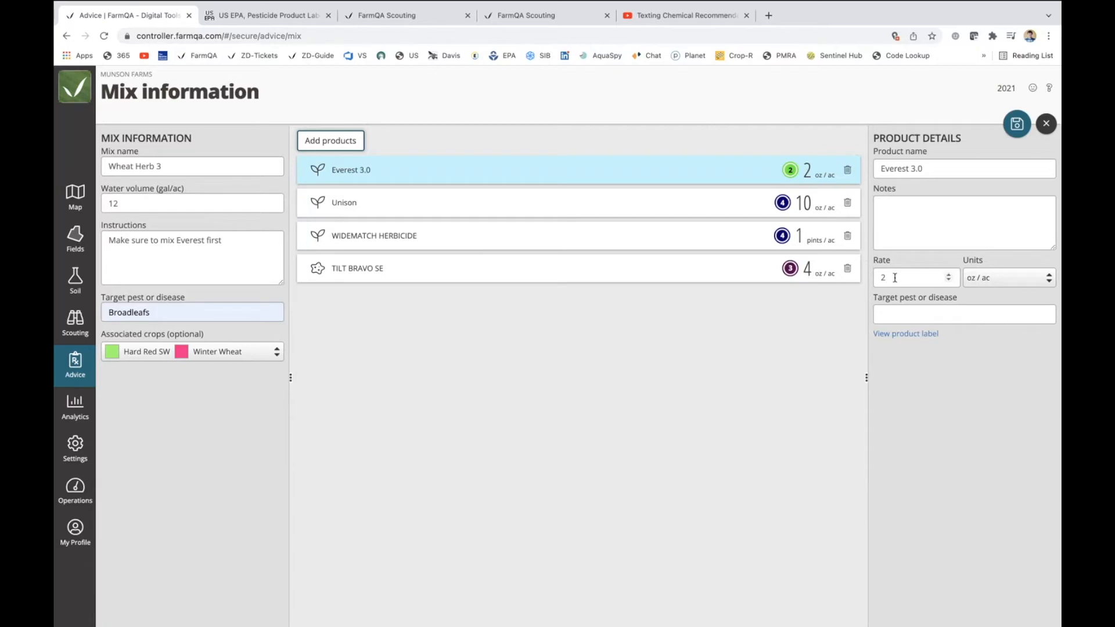
- Change the WIDEMATCH HERBICIDE rate in the mix to 13 fl oz / ac and save the mix
click(815, 238)
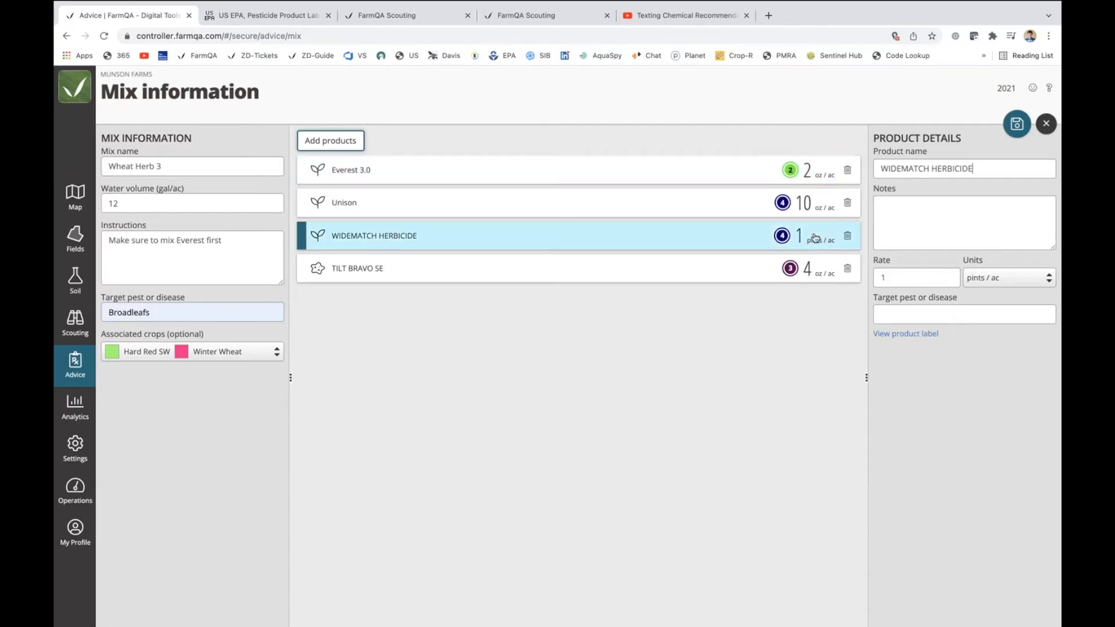
text(12)
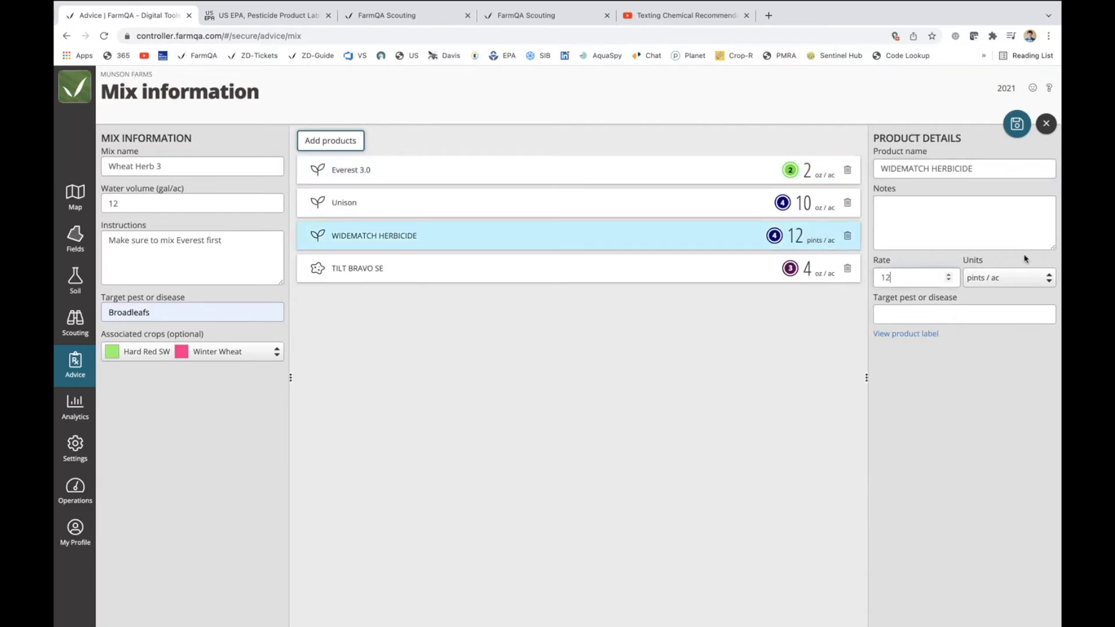
click(1010, 277)
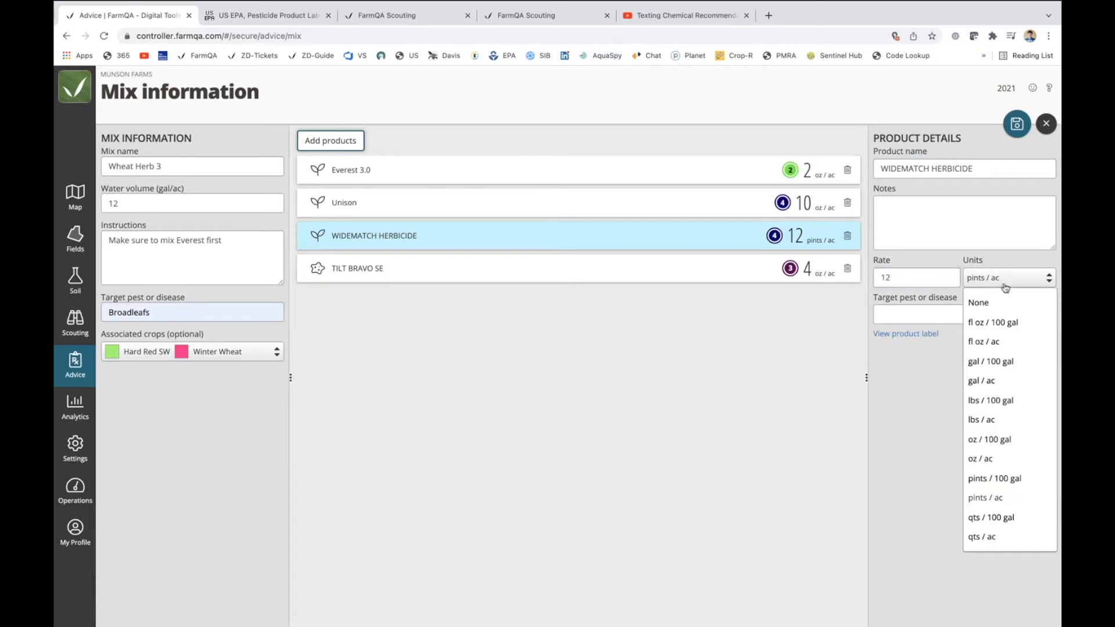
click(994, 347)
click(906, 279)
key(BackSpace)
text(3)
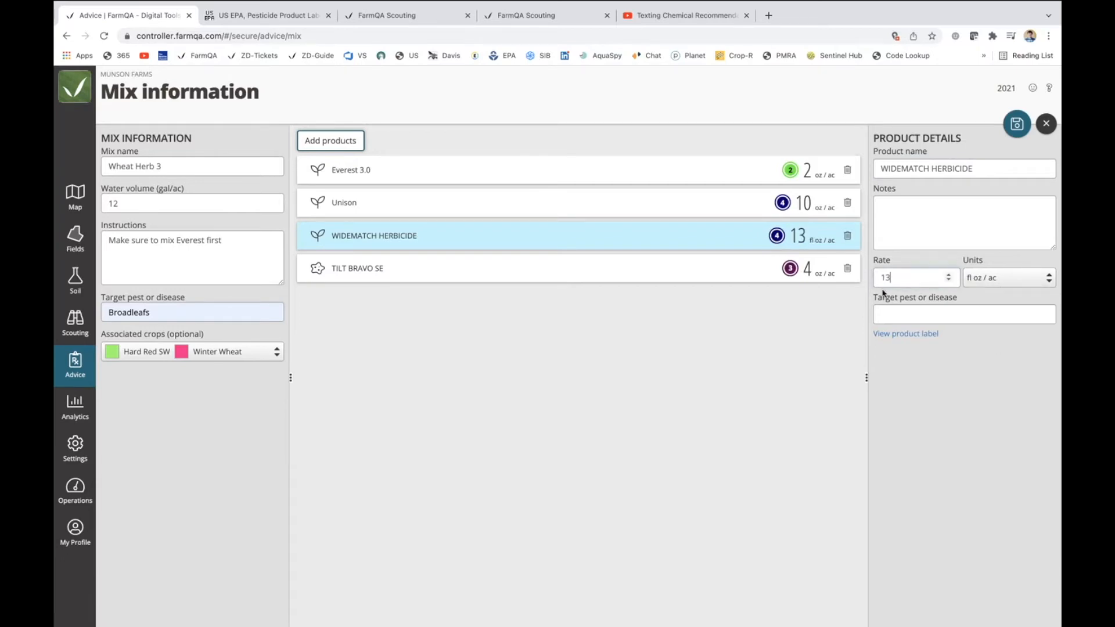
click(1016, 123)
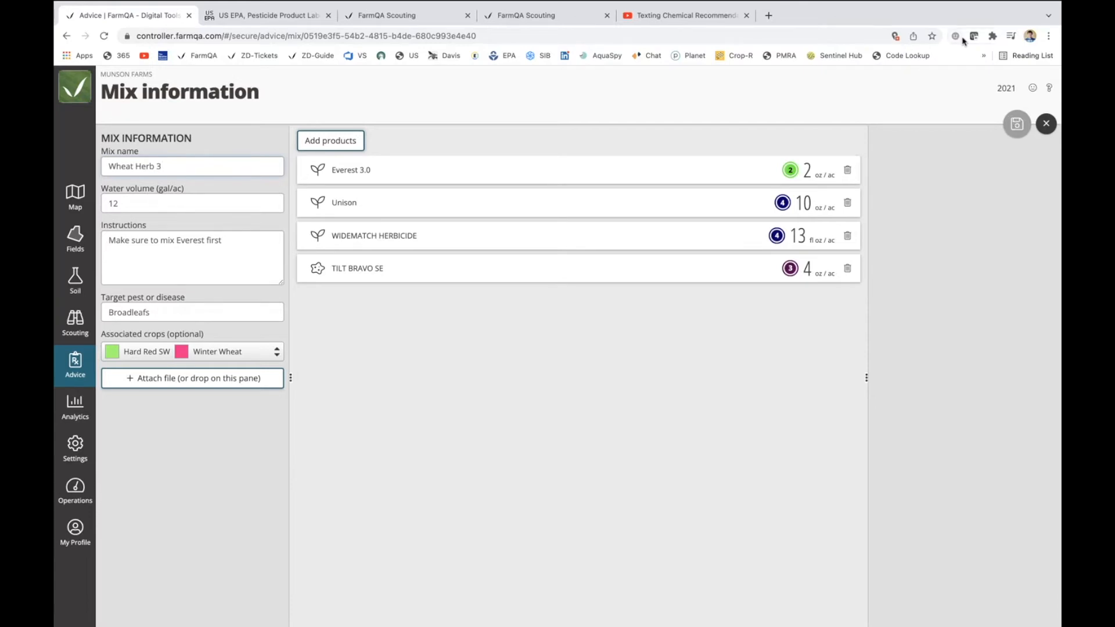
- Switch to the FarmQA Scouting app and view the Munson Farms fields on the map
click(402, 22)
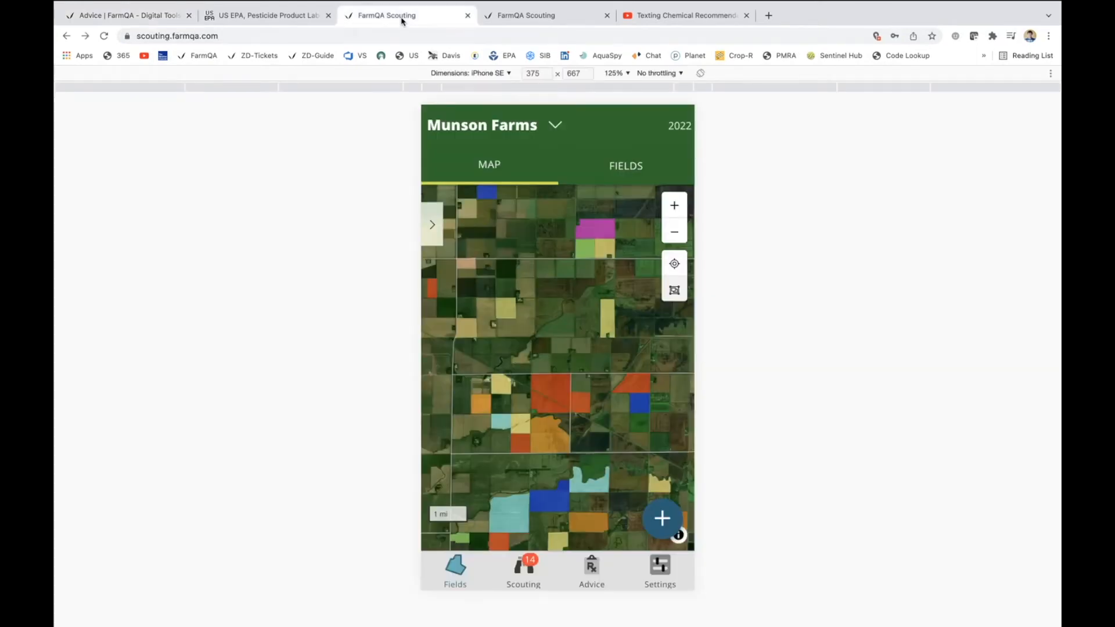
scroll(556, 347, down, 1)
drag(556, 346, 541, 287)
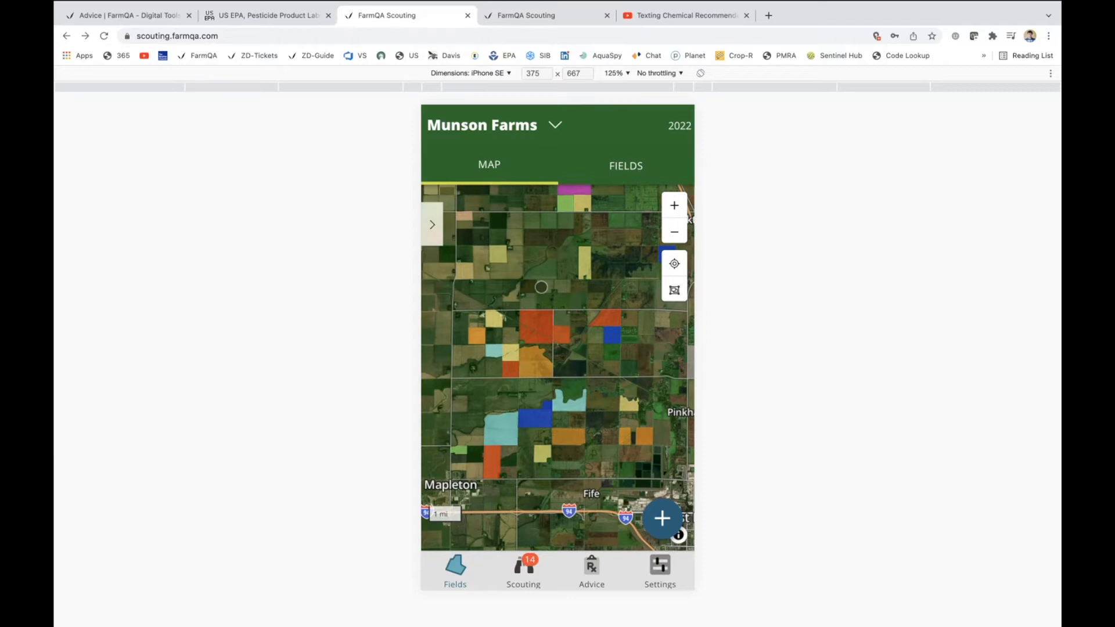
- Filter the Munson Farms field list for hard red wheat fields and open field 26 of ND Farm
scroll(538, 319, up, 3)
drag(538, 319, 636, 321)
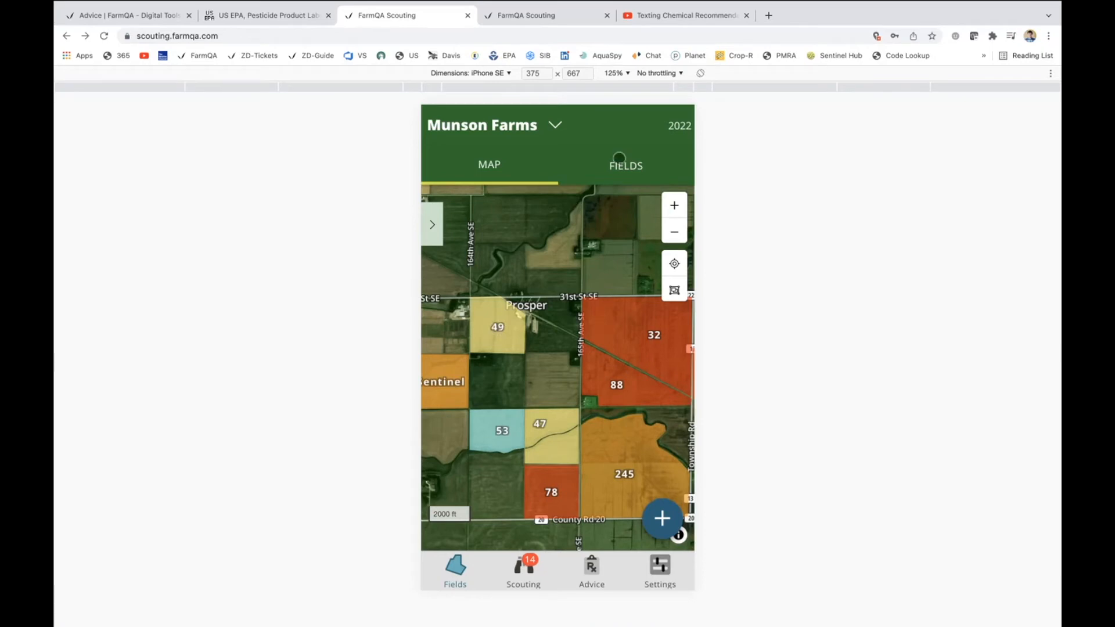
click(615, 169)
click(553, 210)
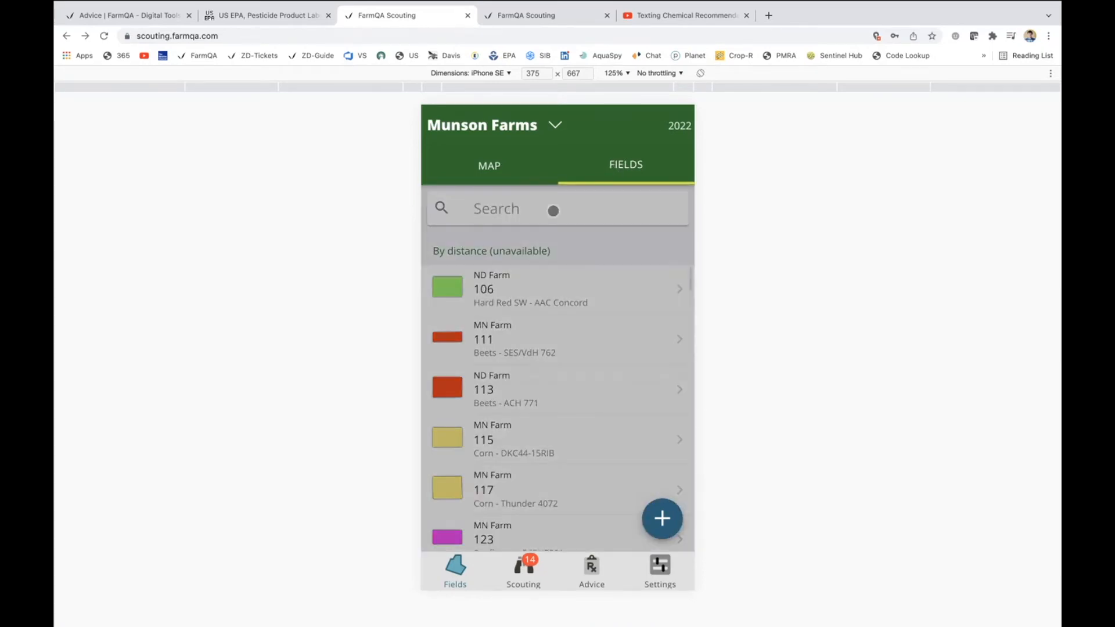
text(hard red)
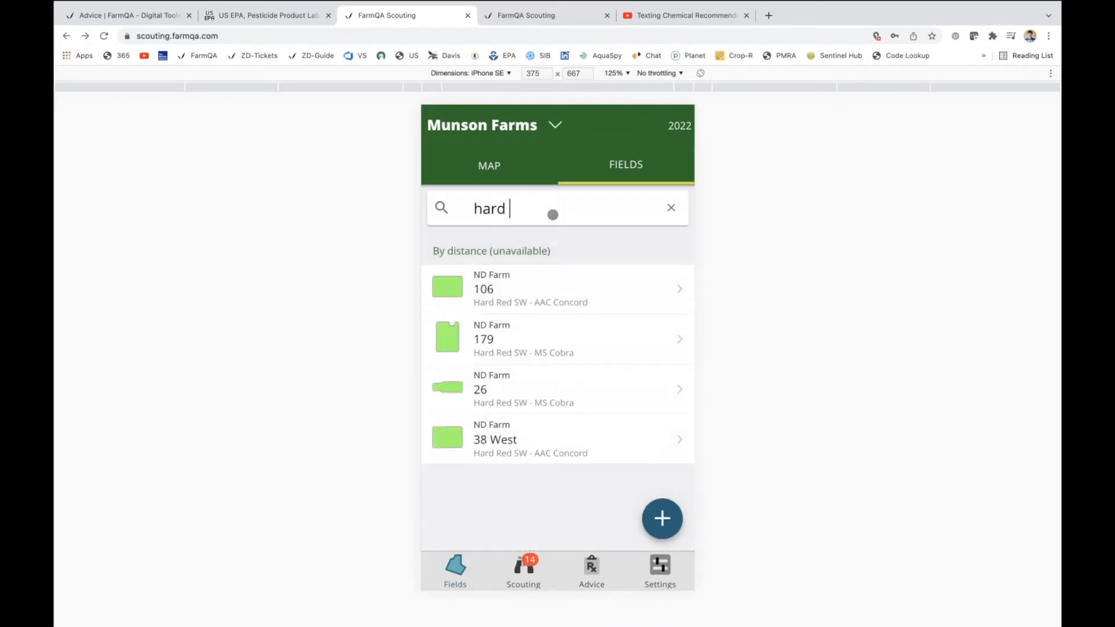
click(514, 389)
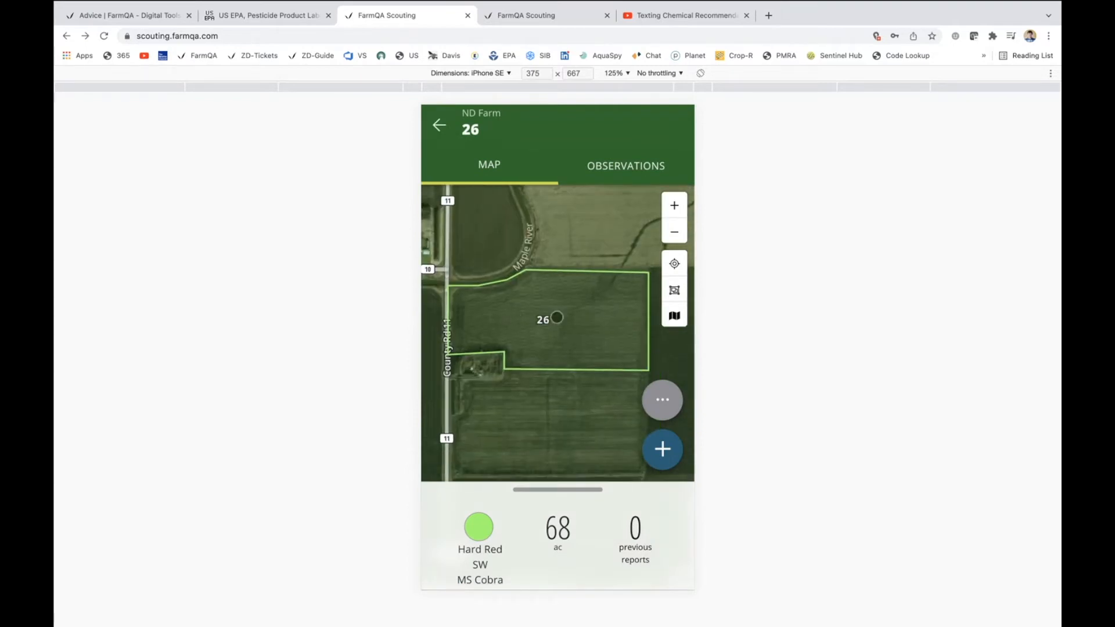
- Create a recommendation from a location in field 26 and add fields 106 and 179 to it
click(556, 317)
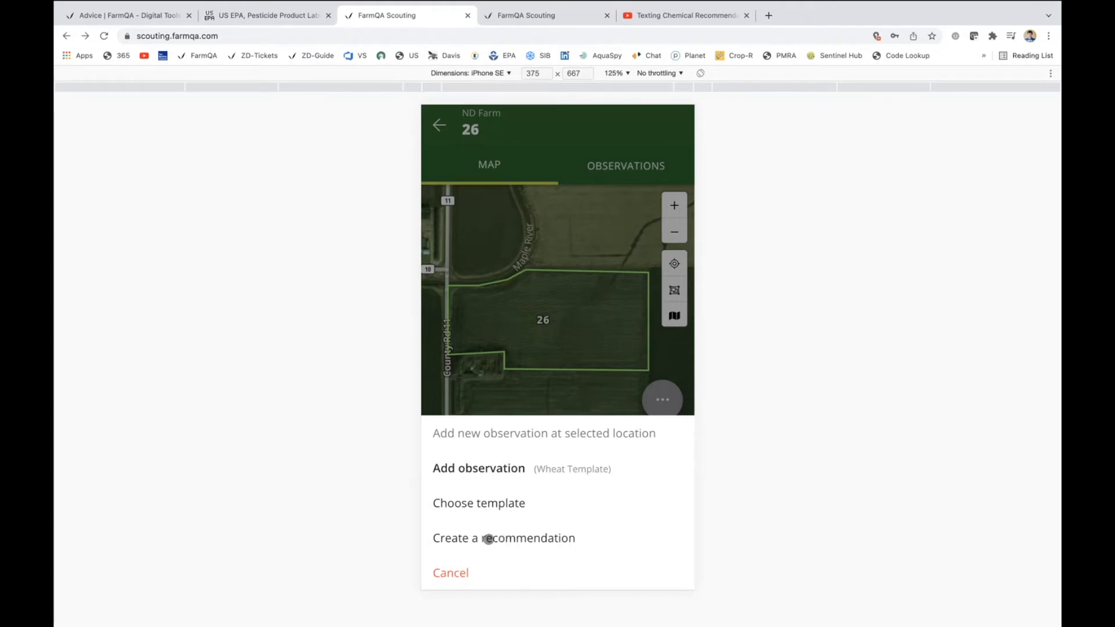
click(488, 539)
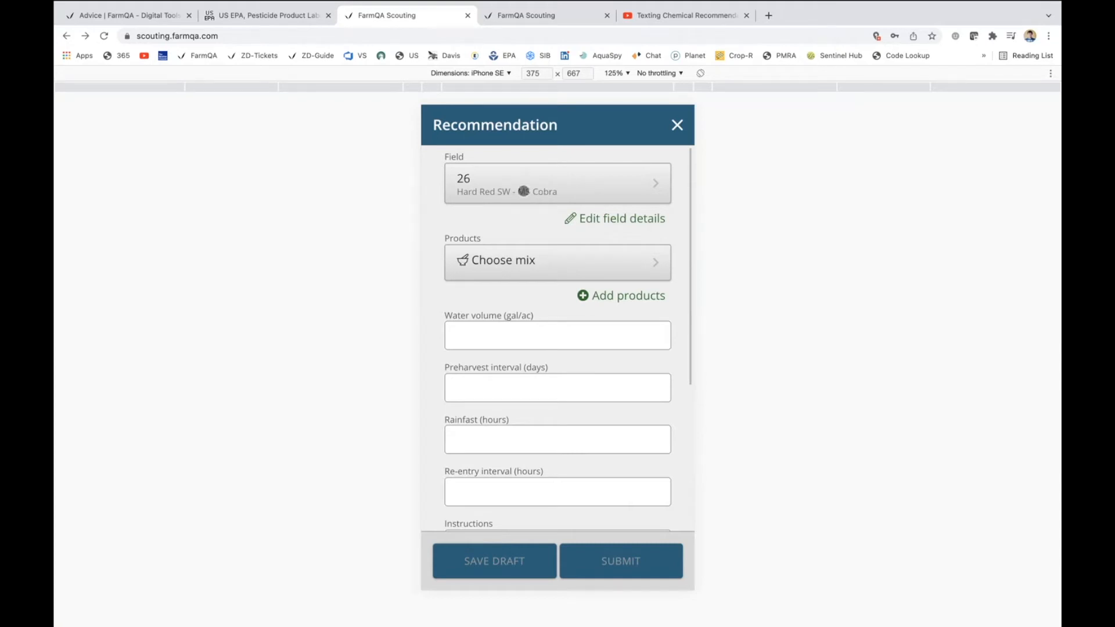
click(524, 191)
click(525, 171)
text(hard)
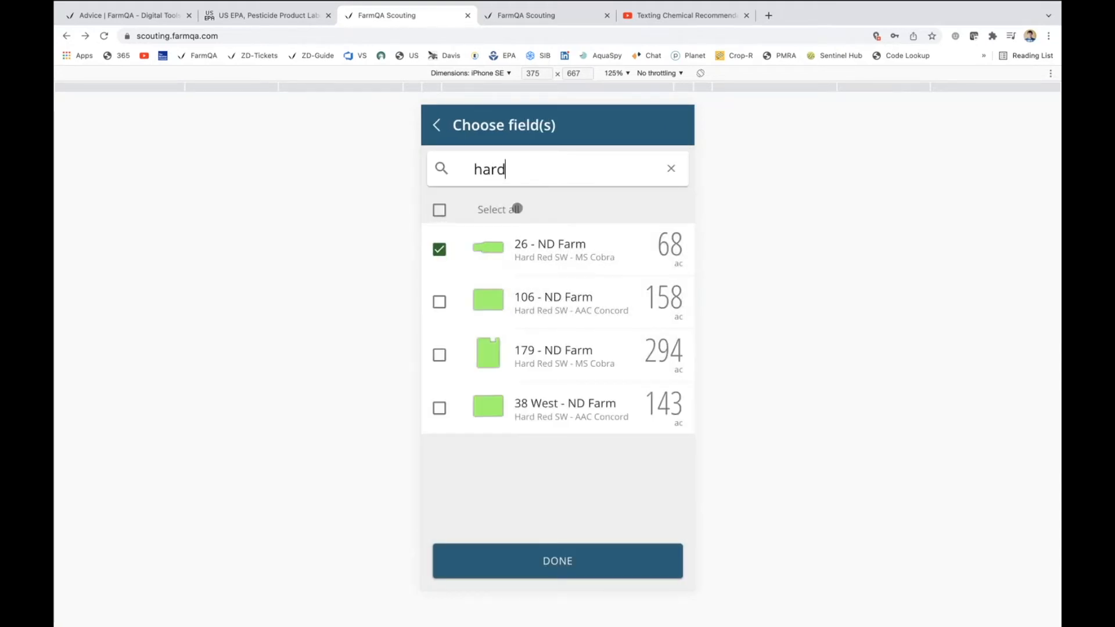
click(439, 301)
click(439, 355)
click(525, 571)
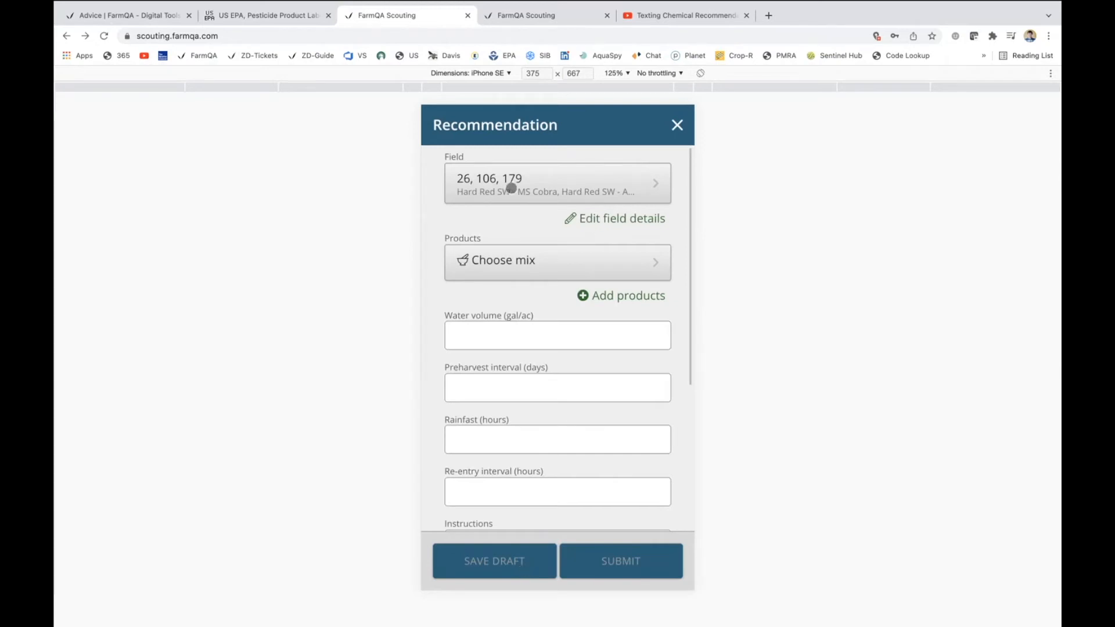
- In the recommendation's field details, give field 26 a custom area of 15 ac and the instructions "Boarders only"
click(589, 217)
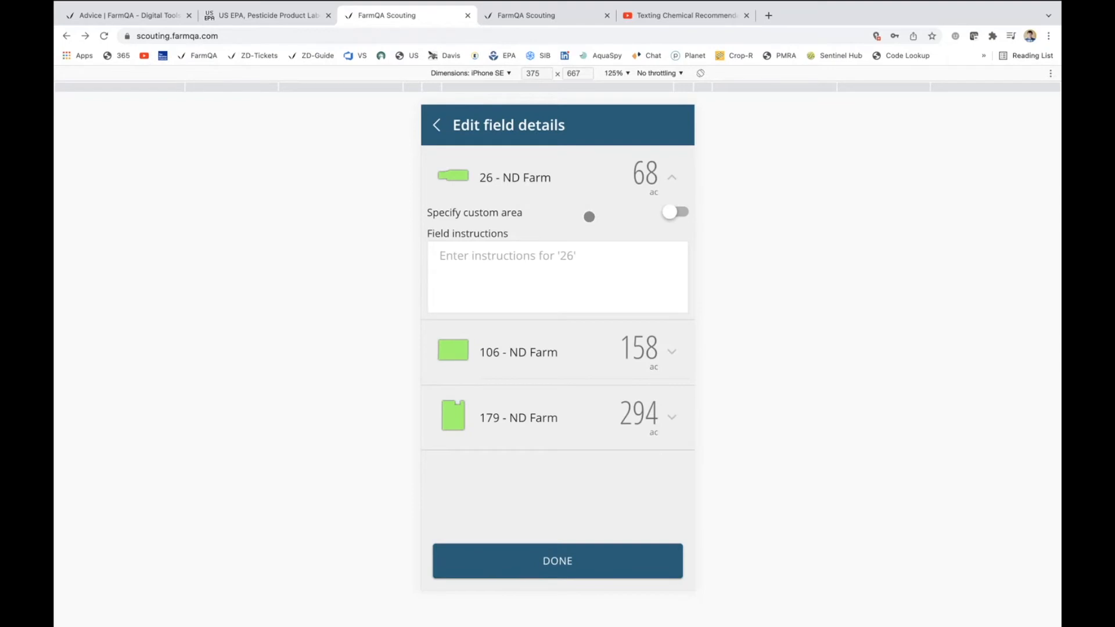
click(680, 211)
click(503, 256)
click(475, 444)
click(543, 509)
click(570, 323)
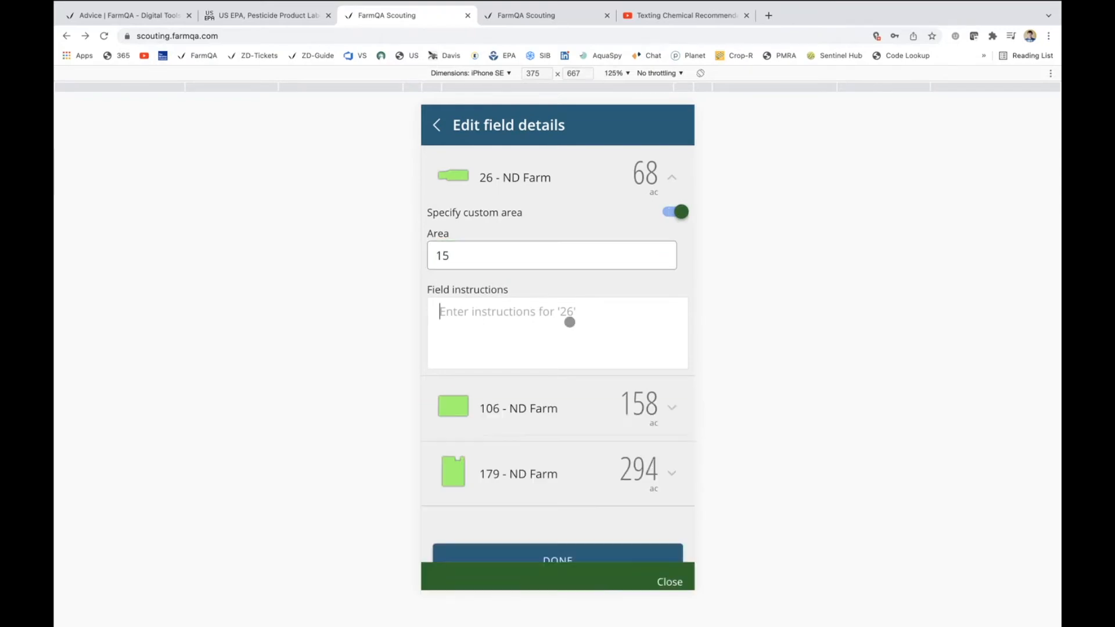
text(Board)
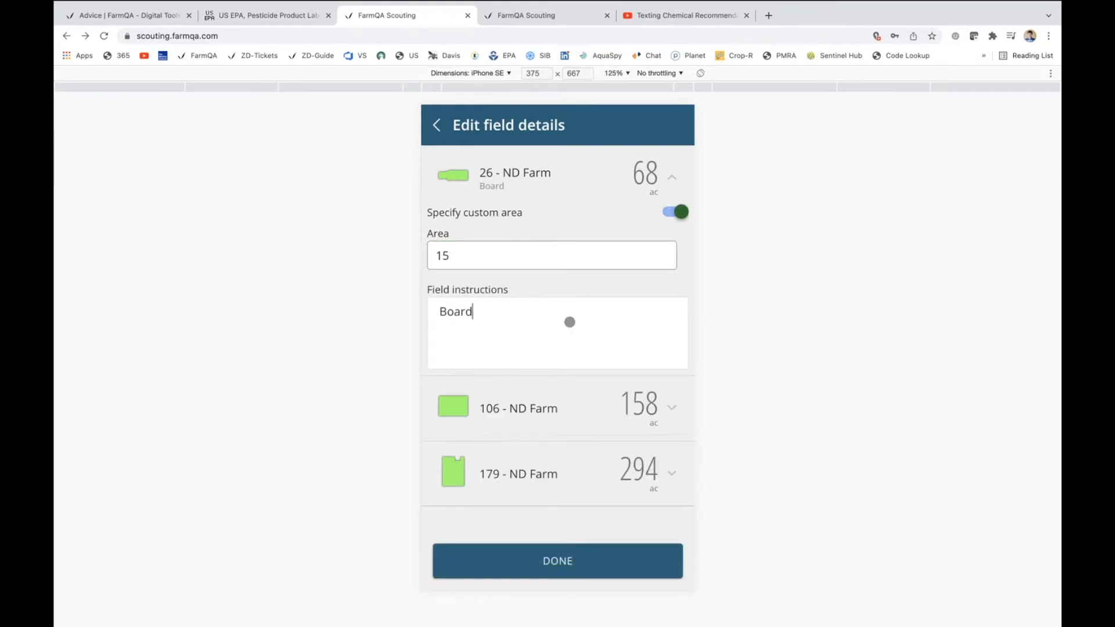
text(ers only)
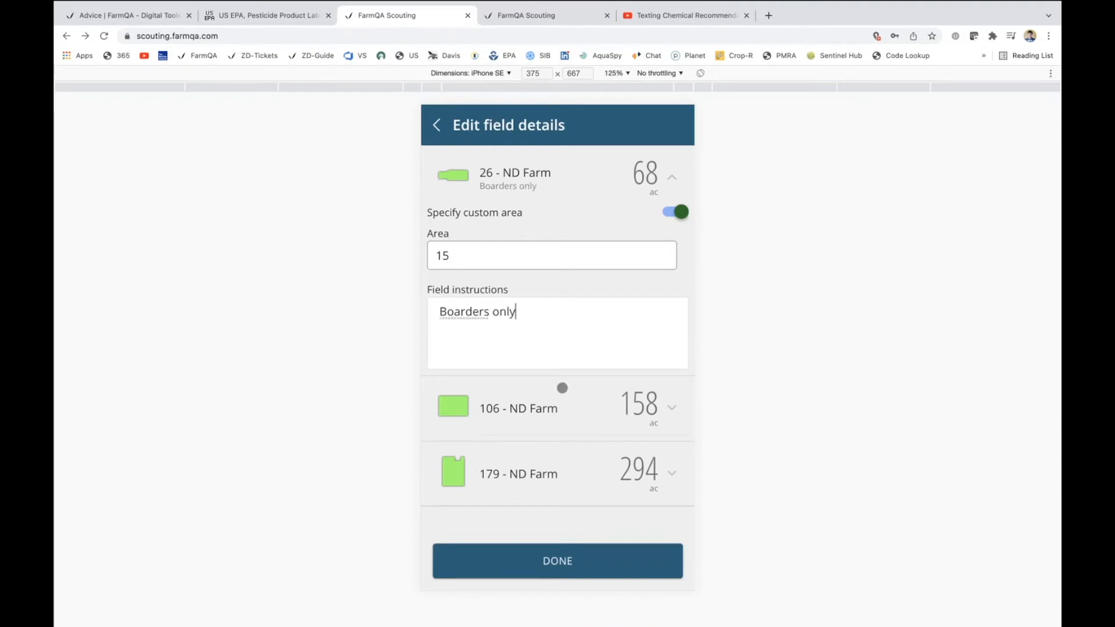
- Enter the field instructions "Spray 1st" for field 106 and "Spray 2nd" for field 179, and finish editing the field details
click(559, 395)
click(518, 351)
text(Spray 1st)
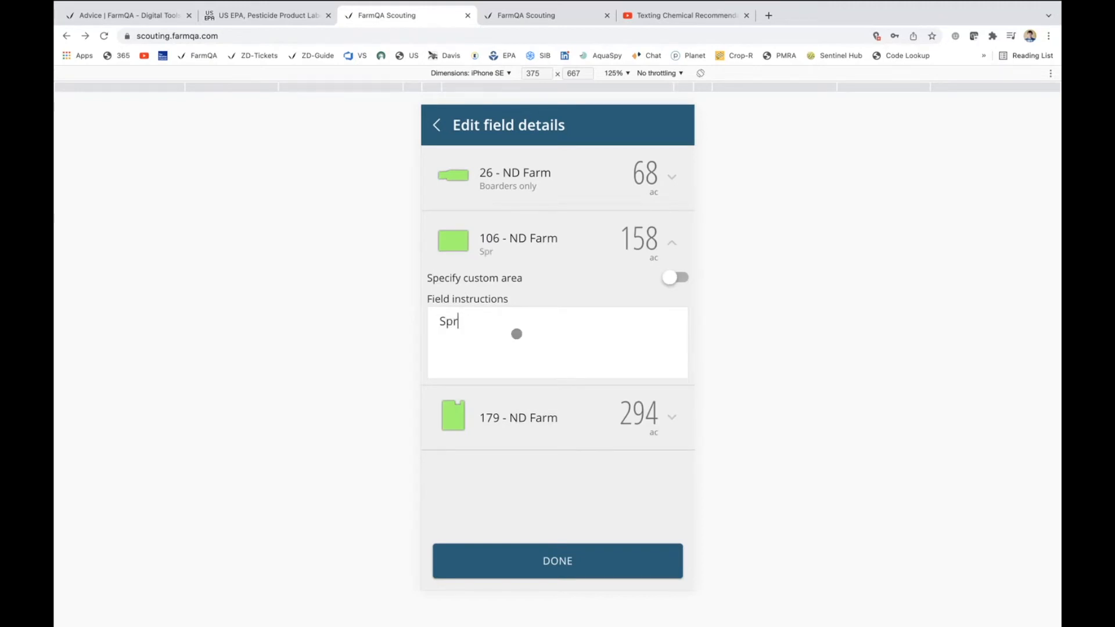
click(520, 436)
text(Spra)
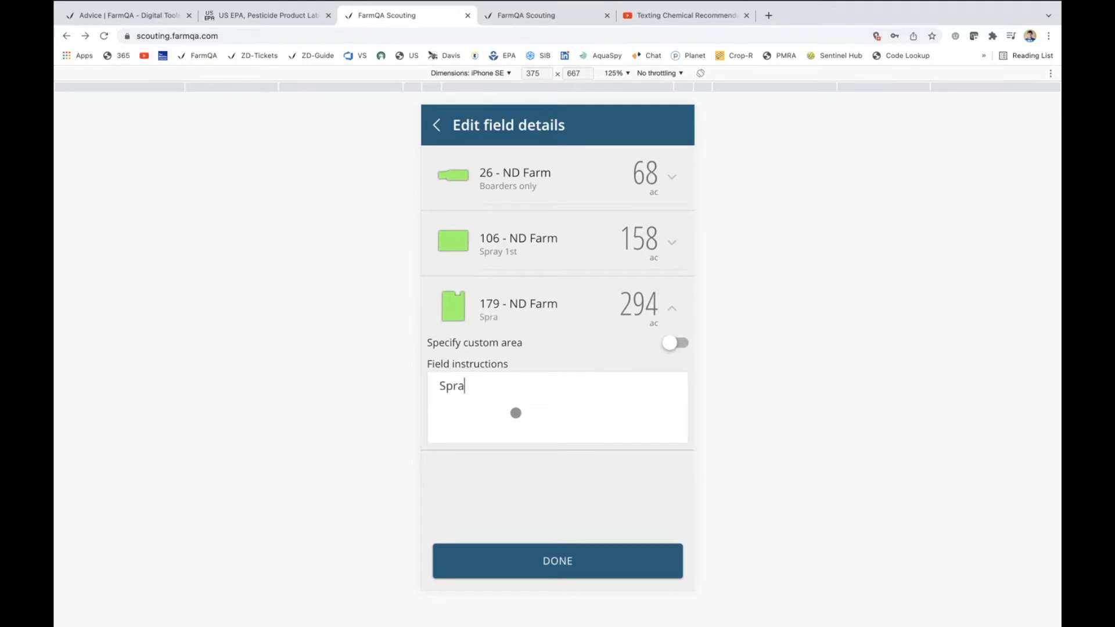
text(y 2nd)
click(560, 561)
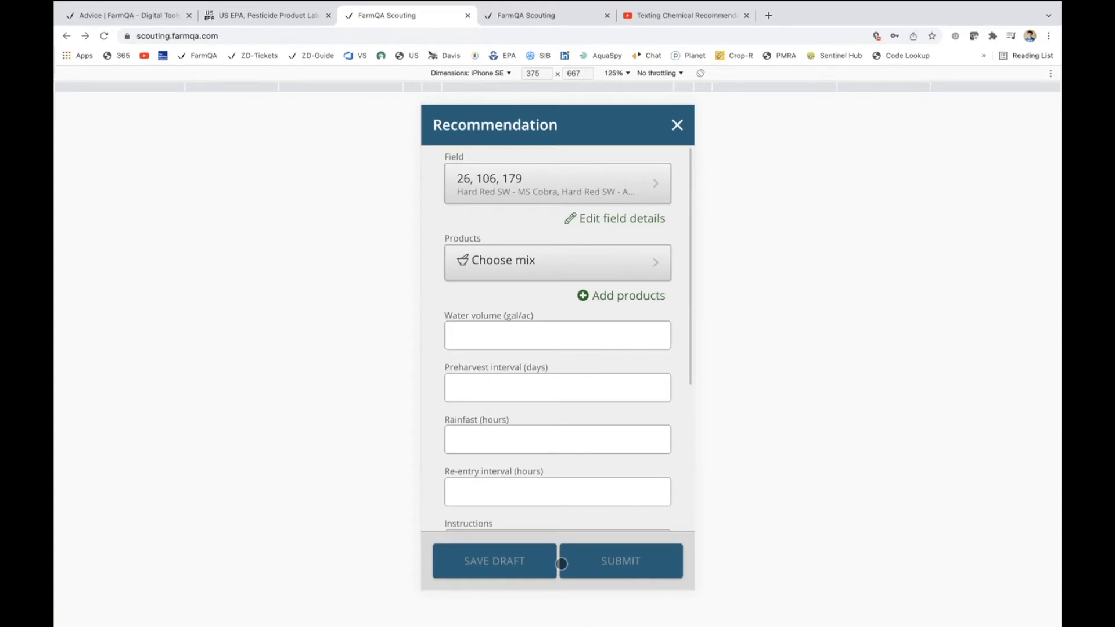
- Search the recommendation's individual products for "Affin" and "Bro", and return to the recommendation without adding any
click(617, 299)
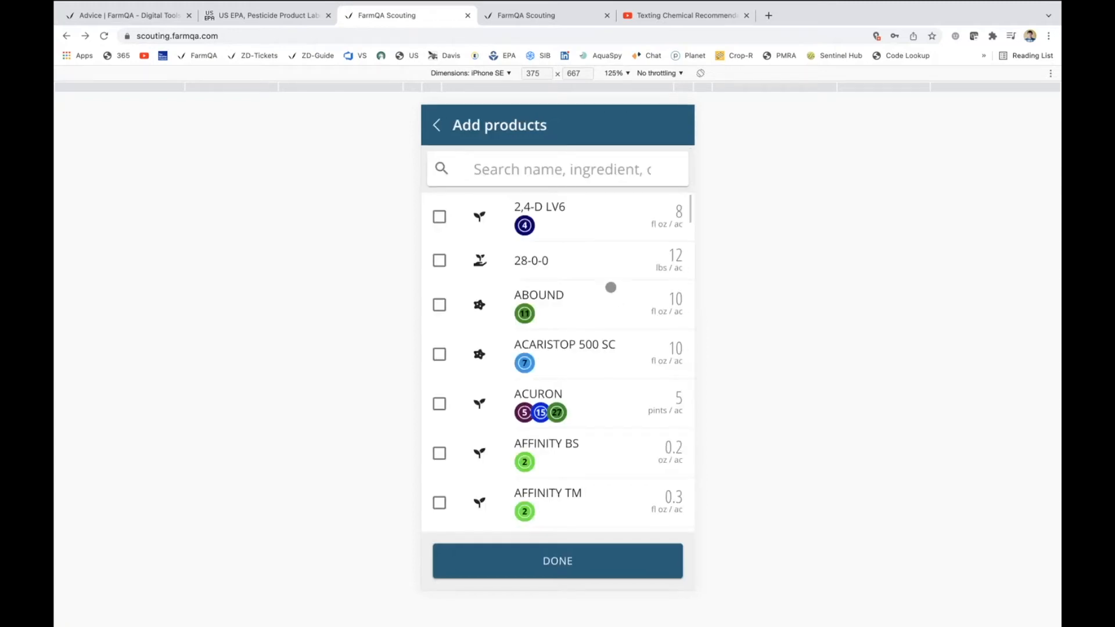
click(563, 173)
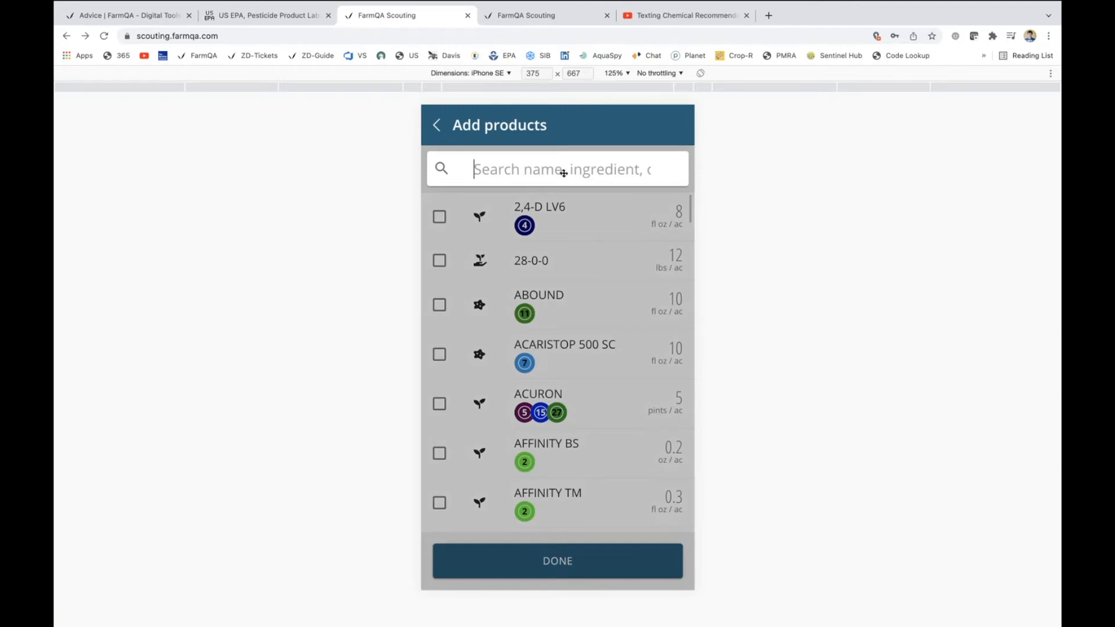
text(Affin)
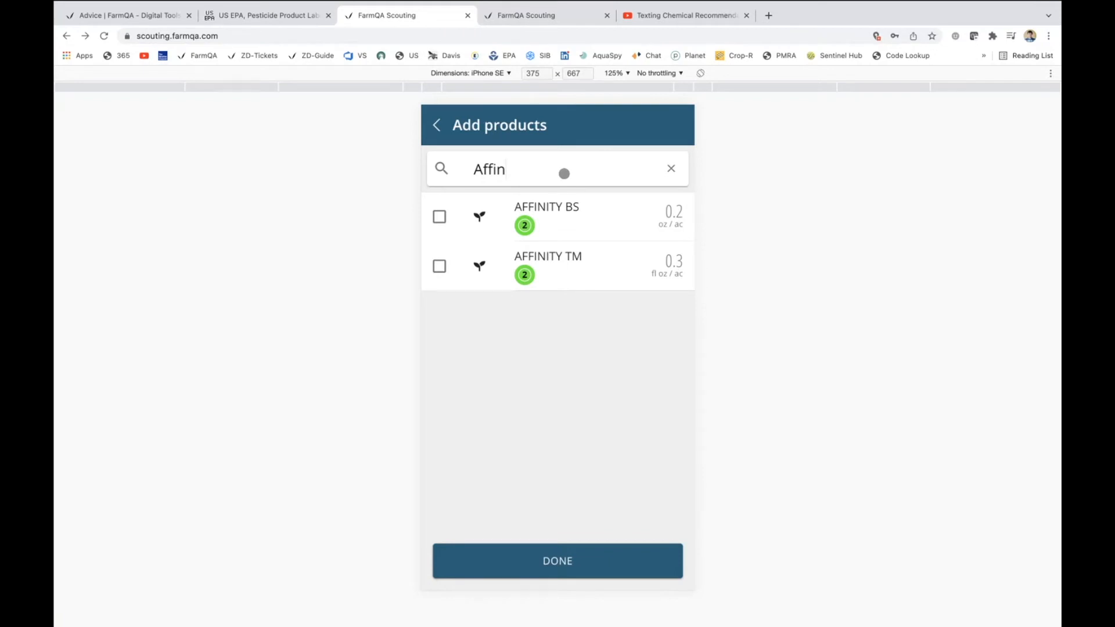
key(BackSpace)
key(BackSpace)
key(BackSpace)
key(BackSpace)
key(BackSpace)
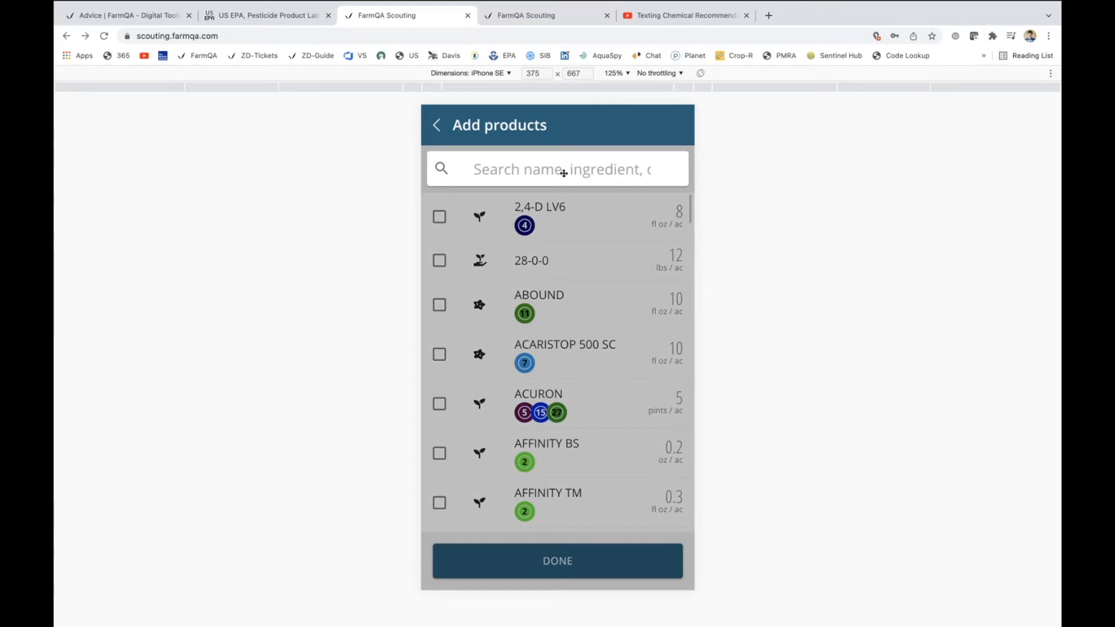
text(Bro)
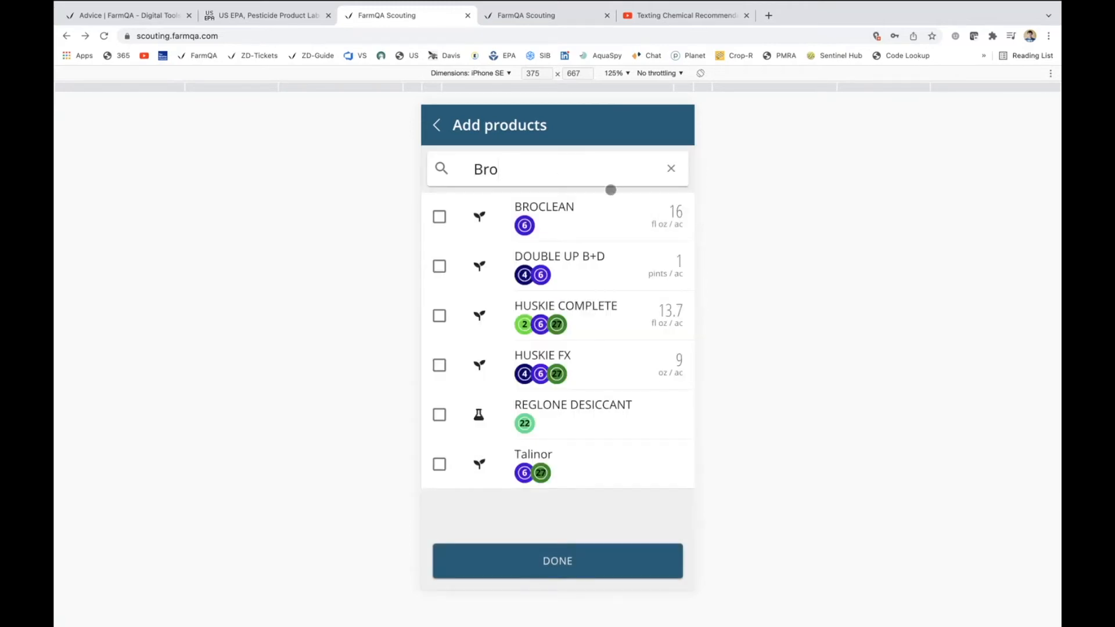
key(BackSpace)
key(BackSpace)
key(BackSpace)
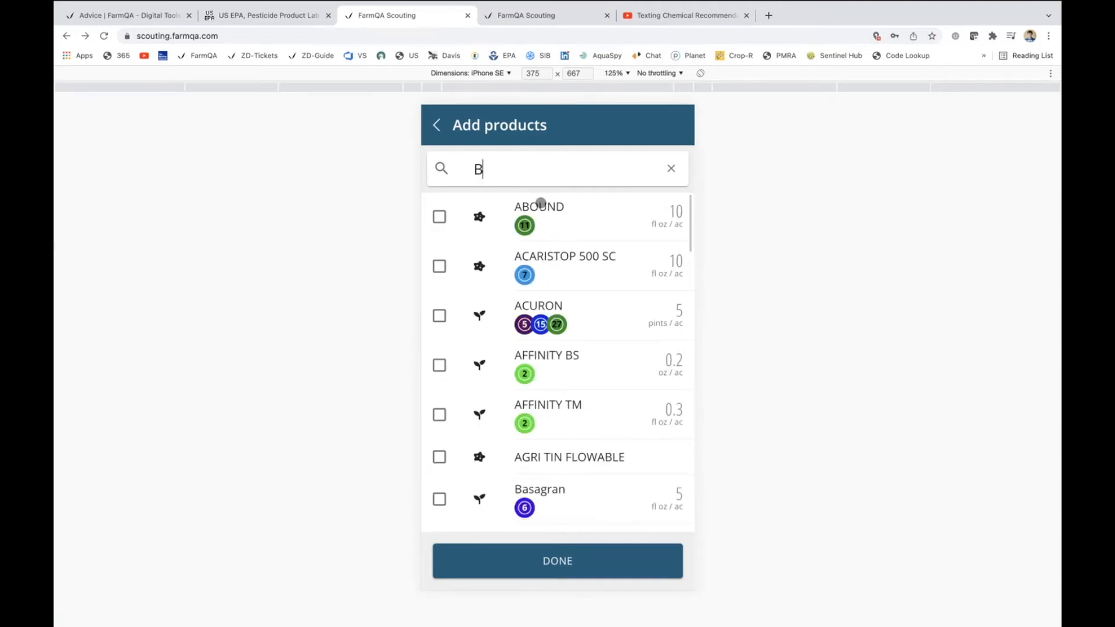
click(442, 127)
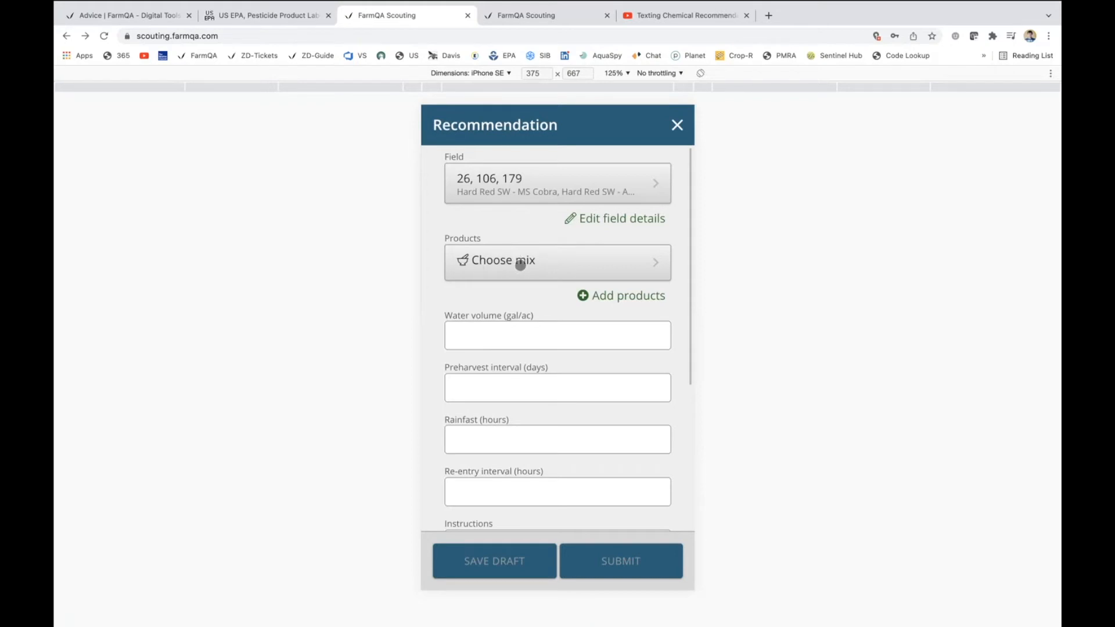
- Browse the mixes available for the recommendation and search them for "Corn"
click(520, 265)
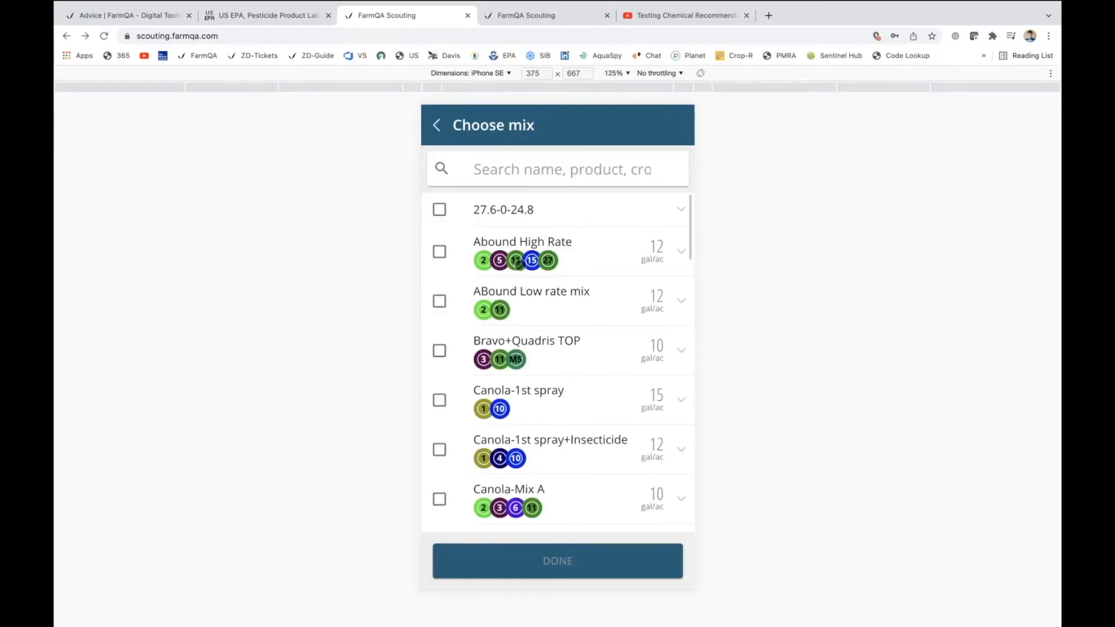
click(535, 180)
click(536, 247)
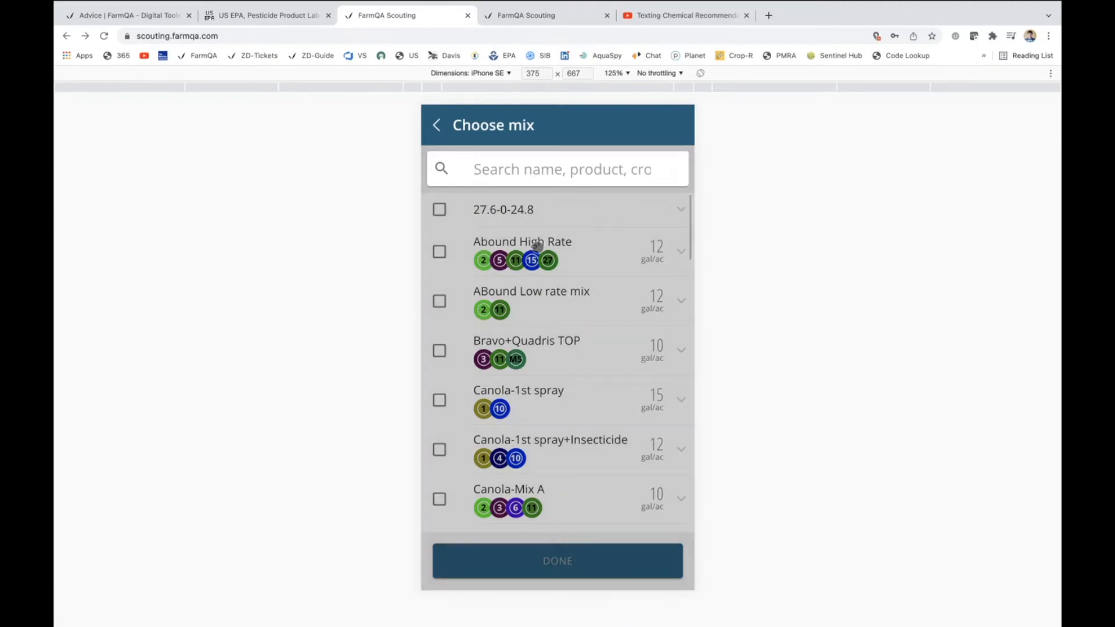
scroll(498, 407, down, 3)
scroll(498, 406, down, 4)
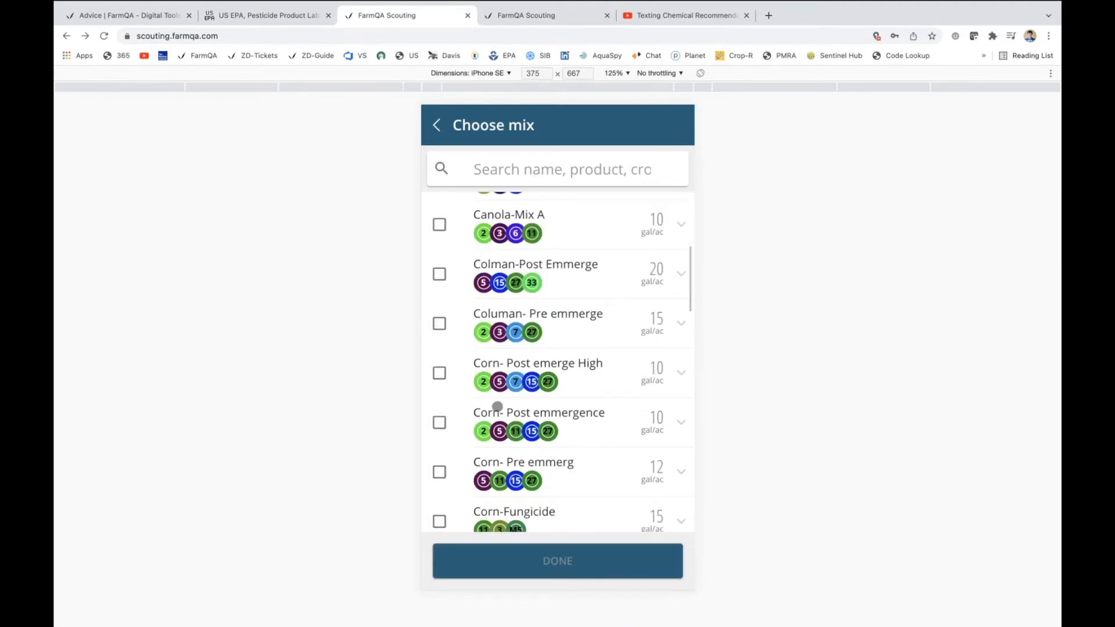
click(515, 172)
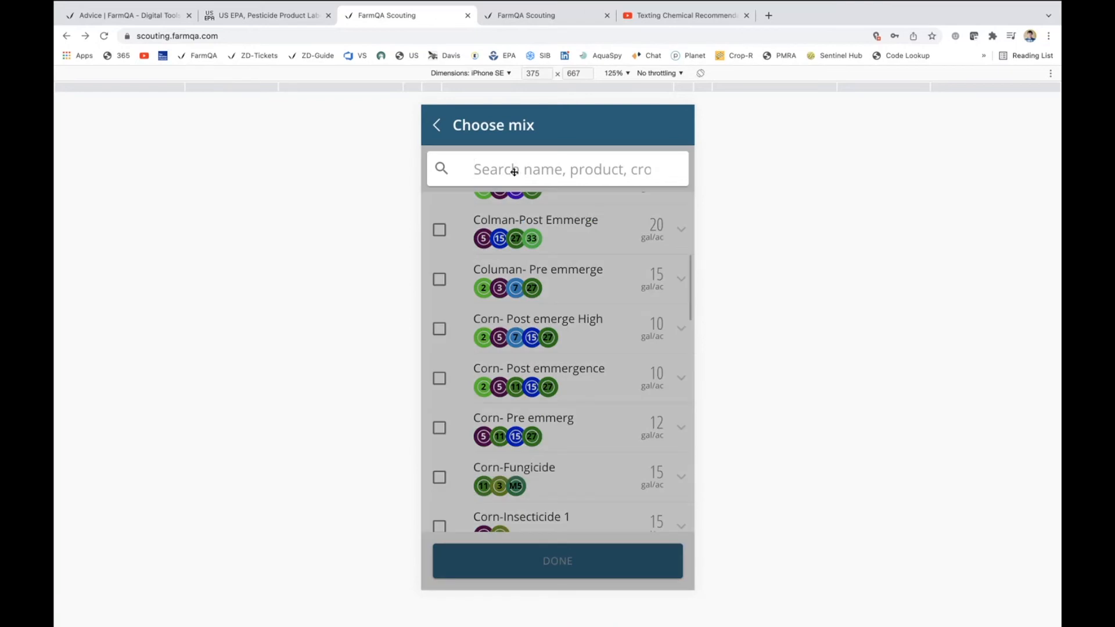
text(Corn)
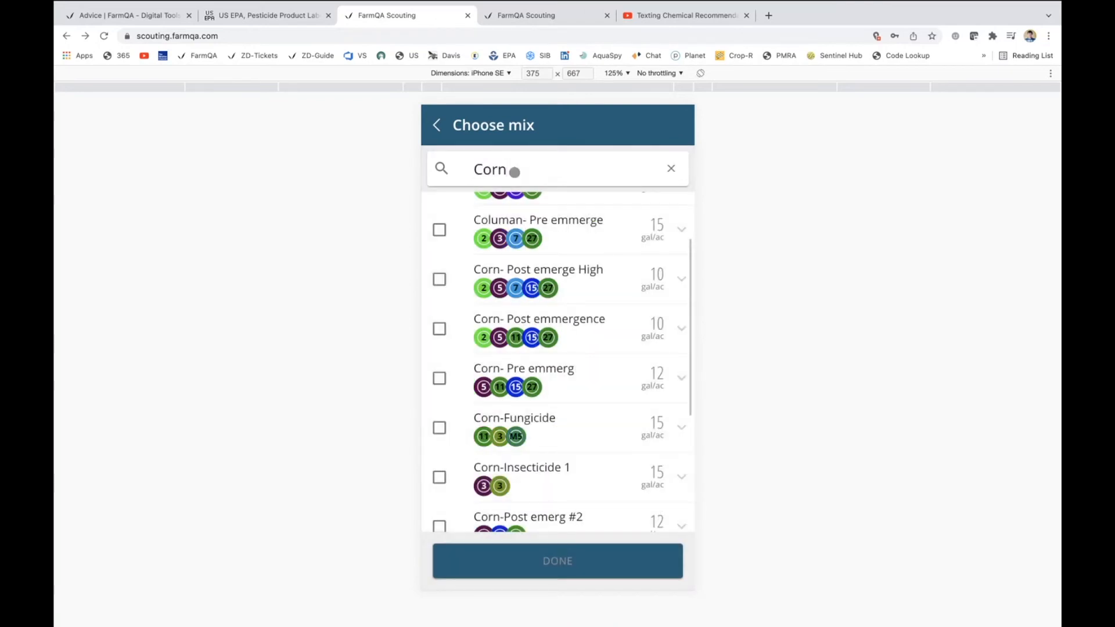
scroll(544, 328, down, 2)
scroll(543, 328, down, 3)
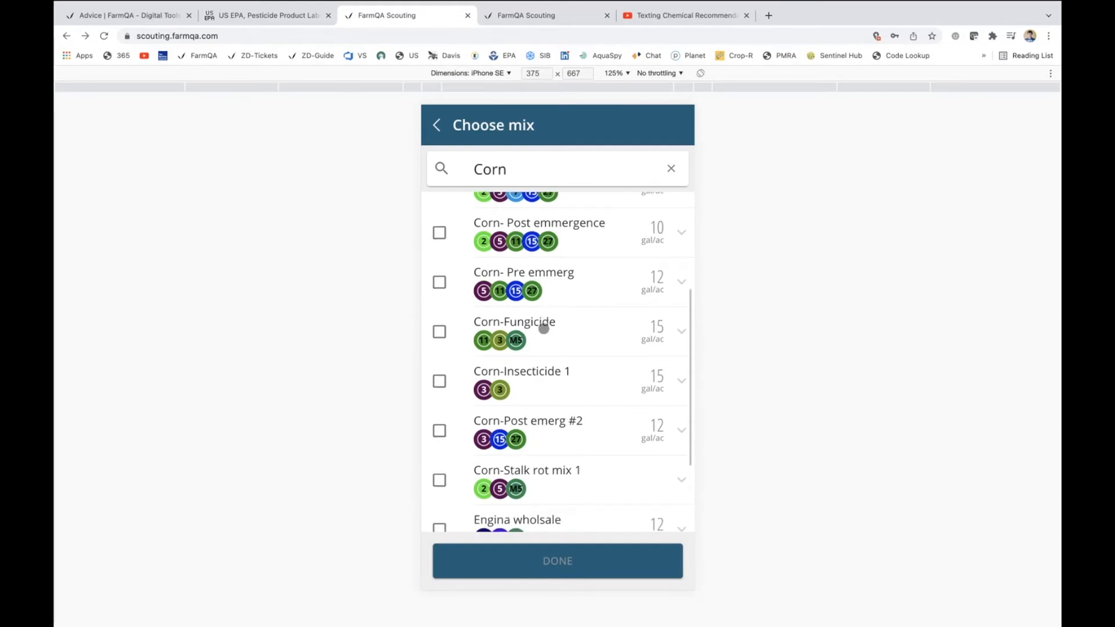
scroll(543, 343, down, 5)
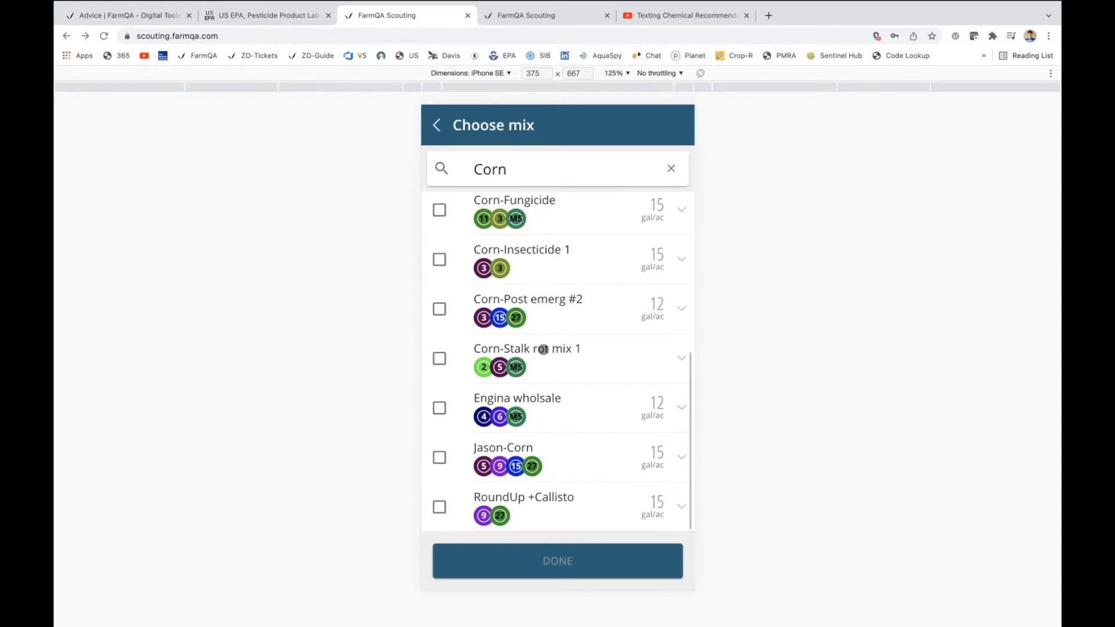
scroll(543, 347, up, 2)
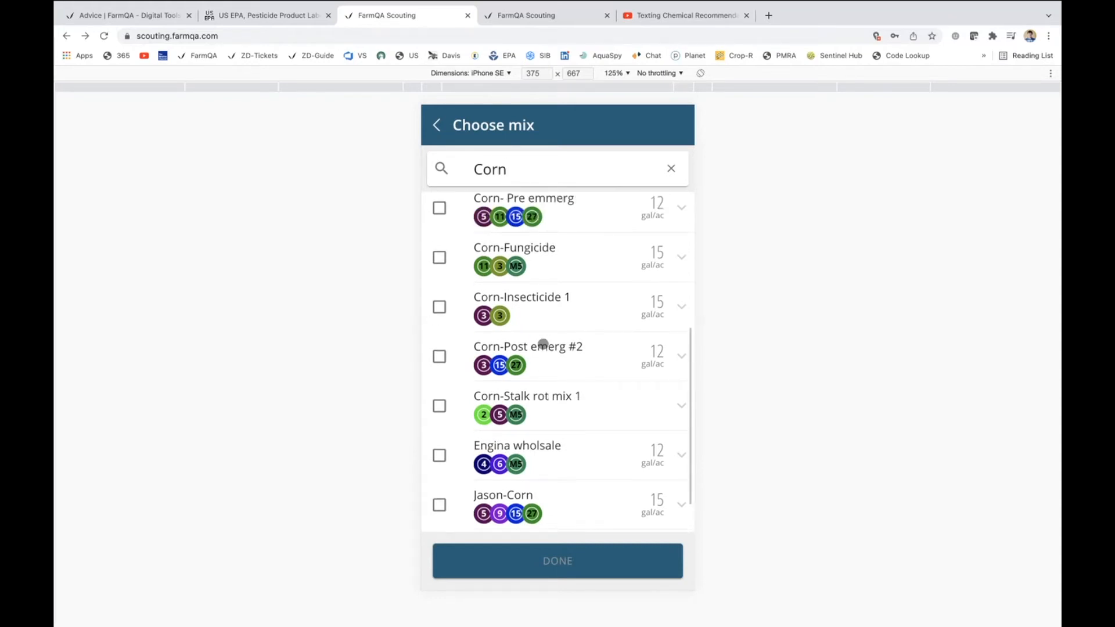
- Select the Corn-Fungicide, Corn- Pre emmerg and Corn-Insecticide 1 mixes in turn to examine their products and rates
click(546, 266)
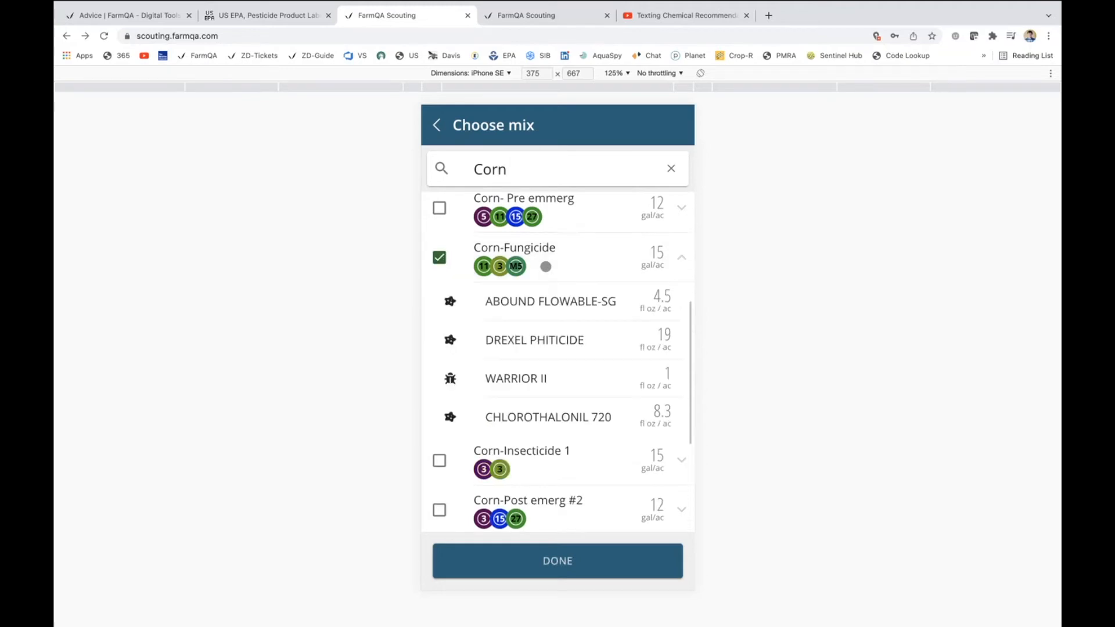
click(560, 220)
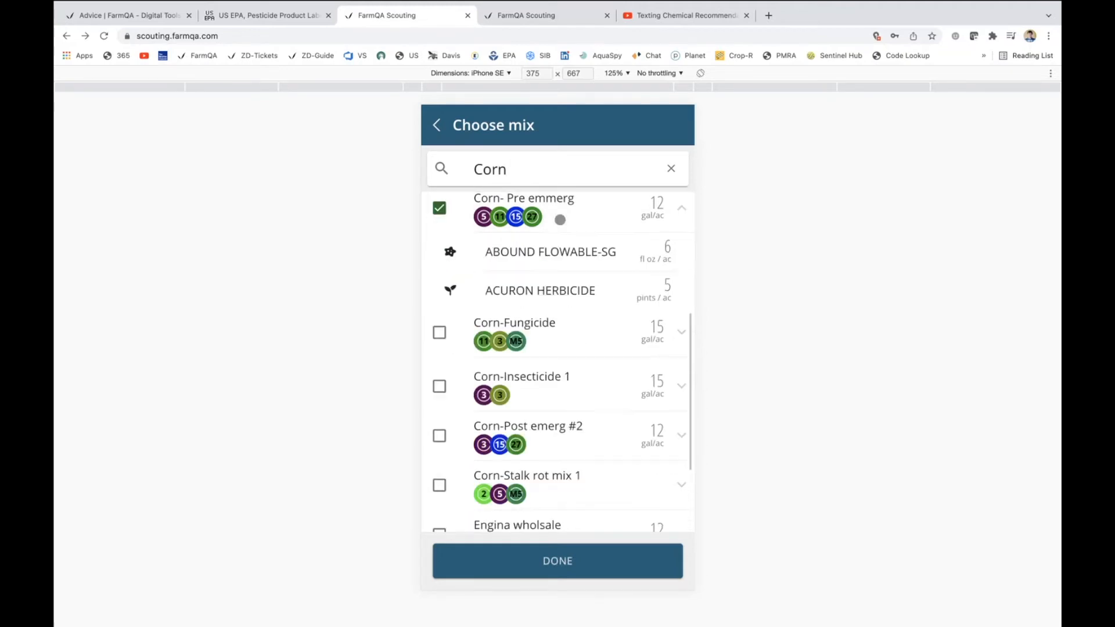
click(542, 328)
click(525, 453)
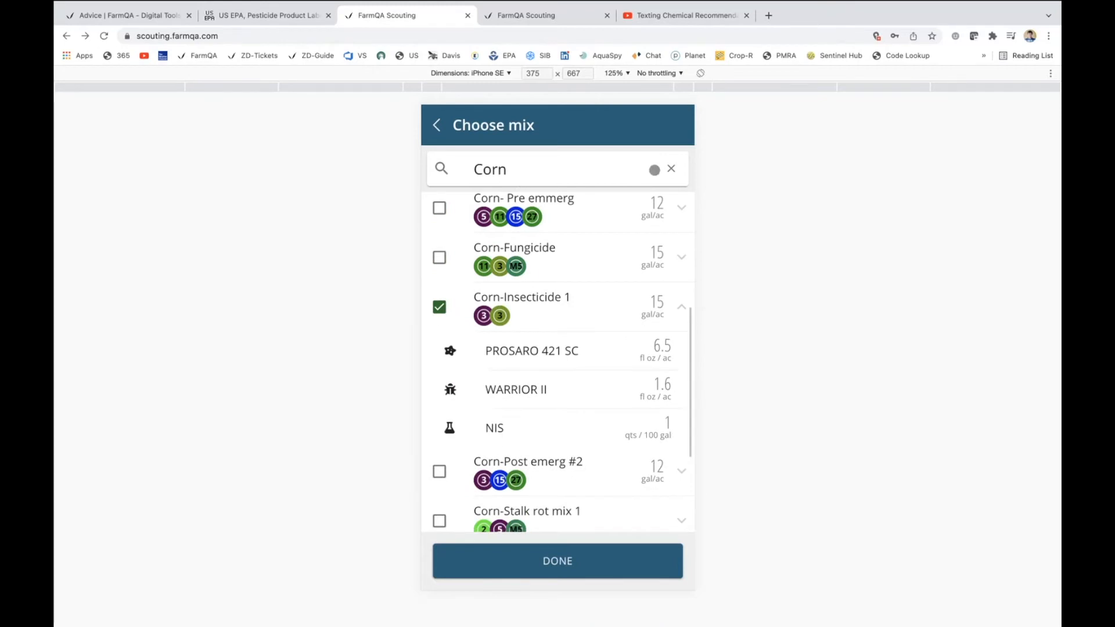
- Search the mixes for "wh" and add Wheat Mix 02 to the recommendation
click(670, 168)
text(wh)
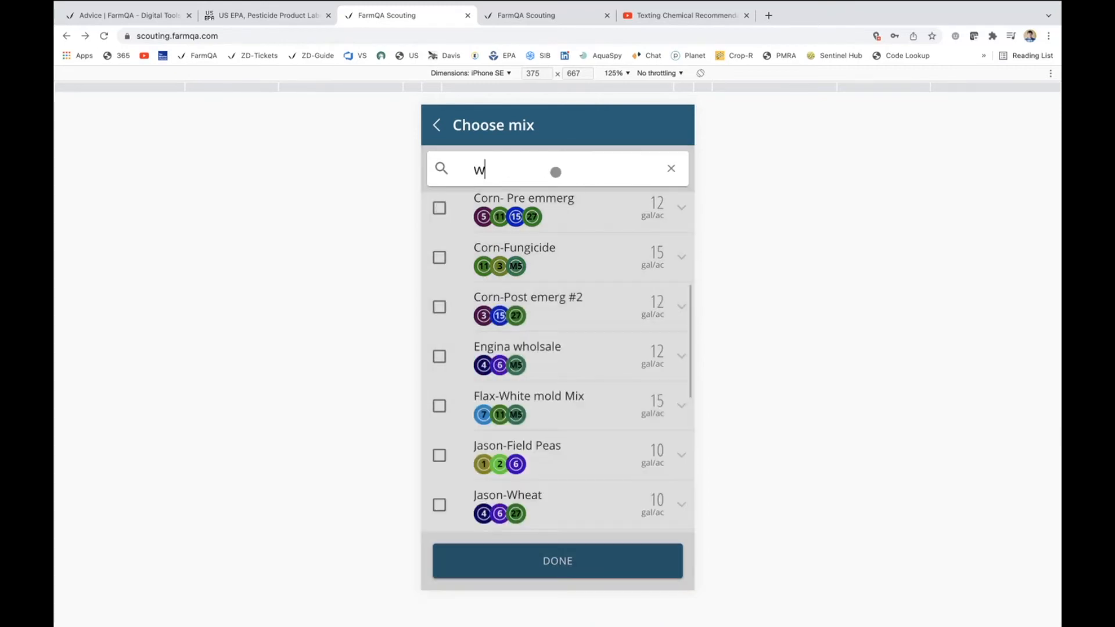
scroll(592, 363, down, 2)
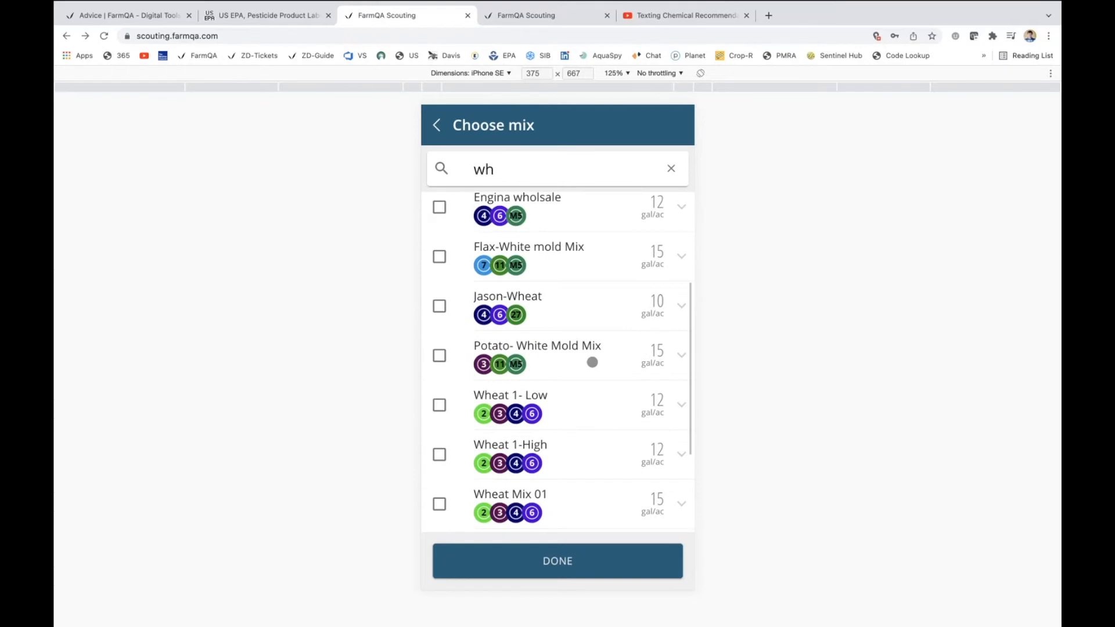
scroll(592, 362, down, 2)
click(559, 444)
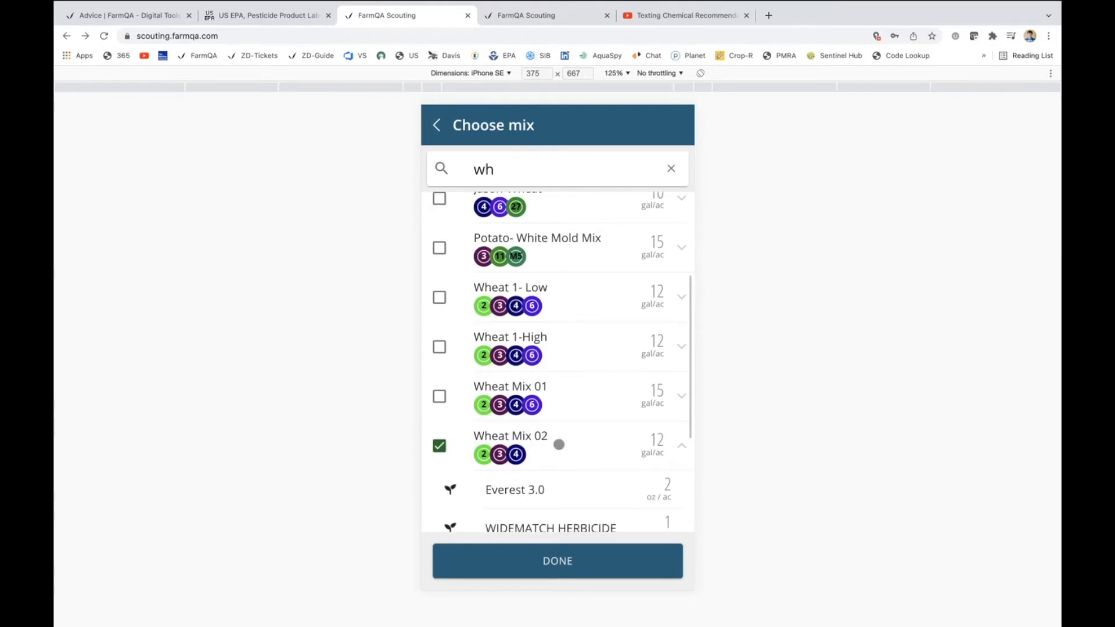
scroll(559, 445, down, 3)
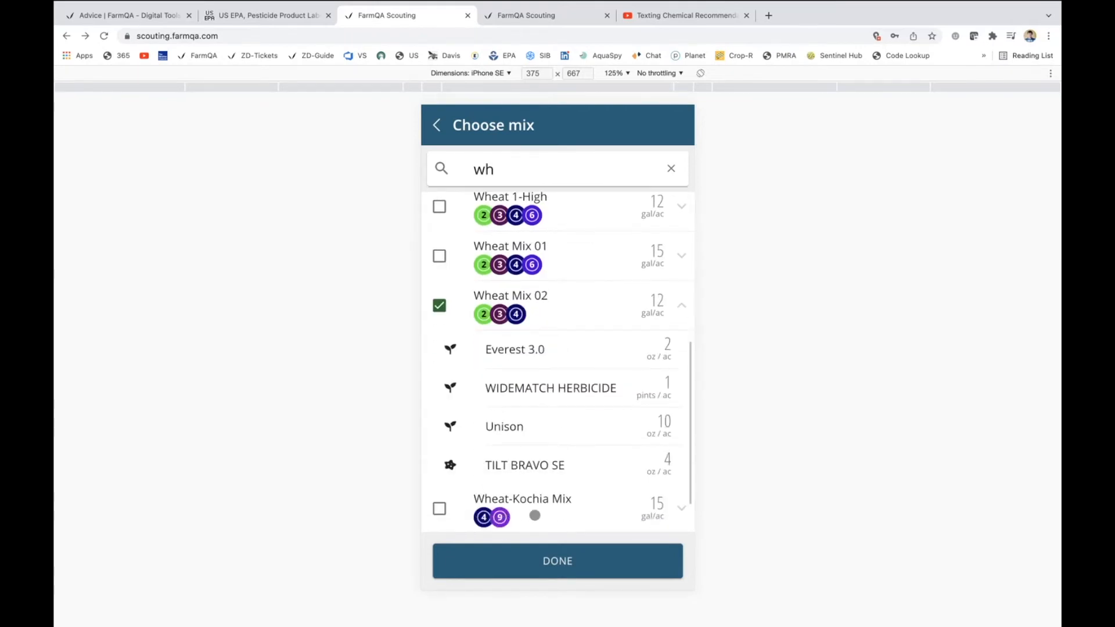
click(507, 562)
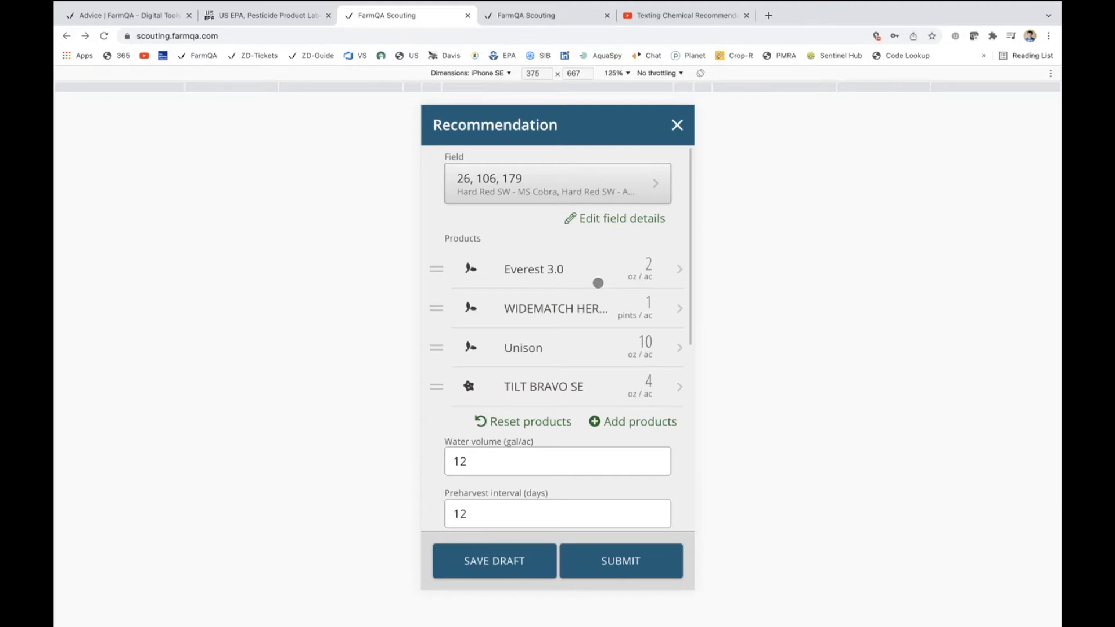
- Set the rate of Everest 3.0 in the recommendation to 3 oz/ac
click(560, 271)
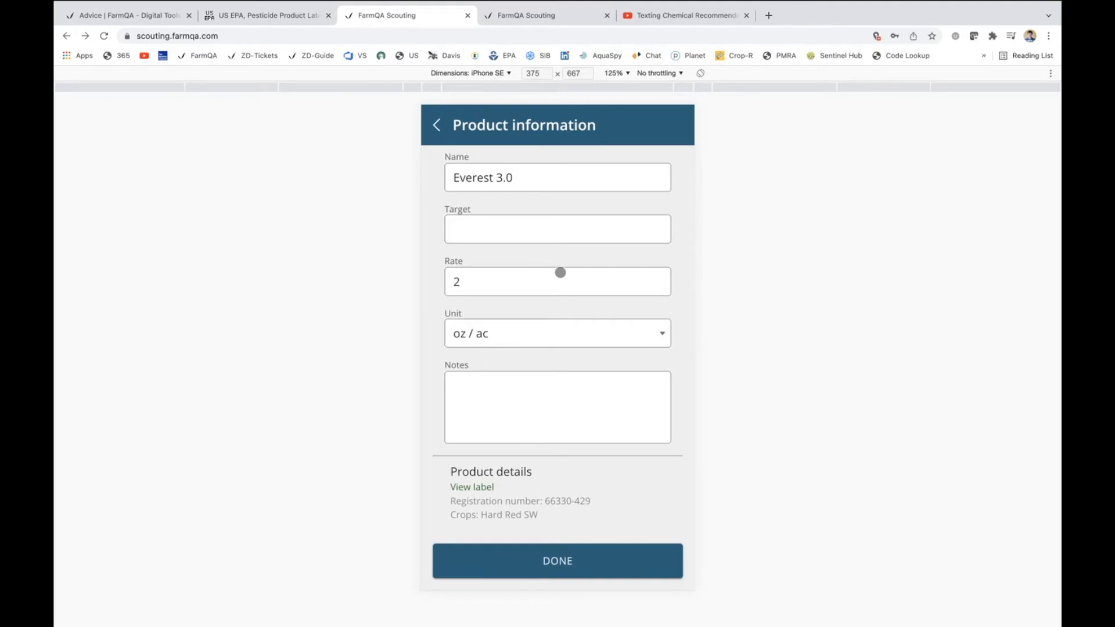
click(486, 288)
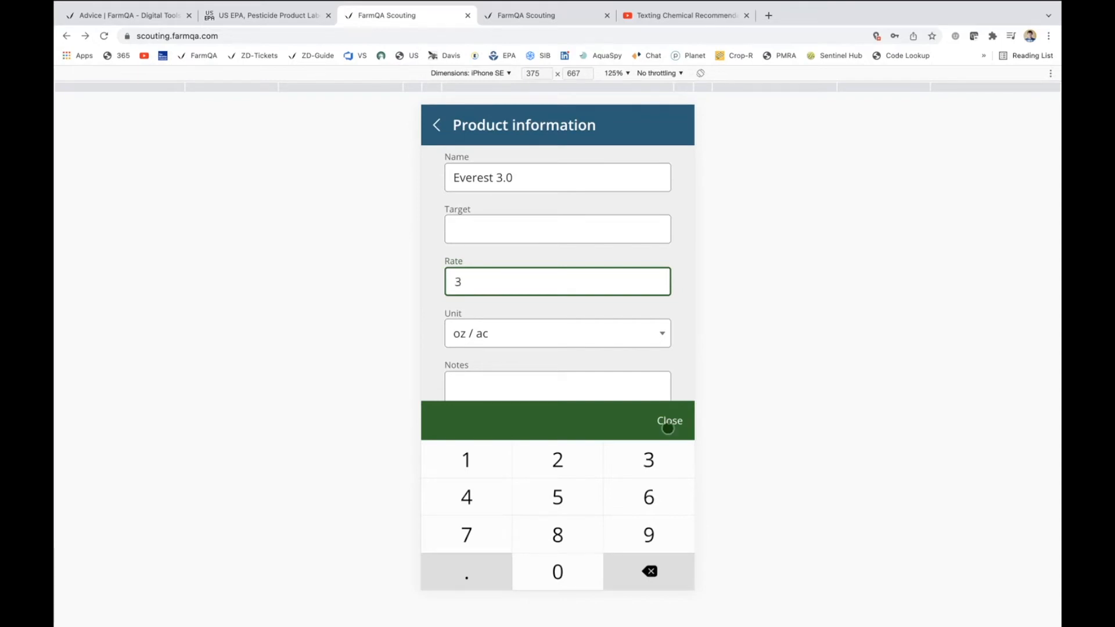
click(667, 427)
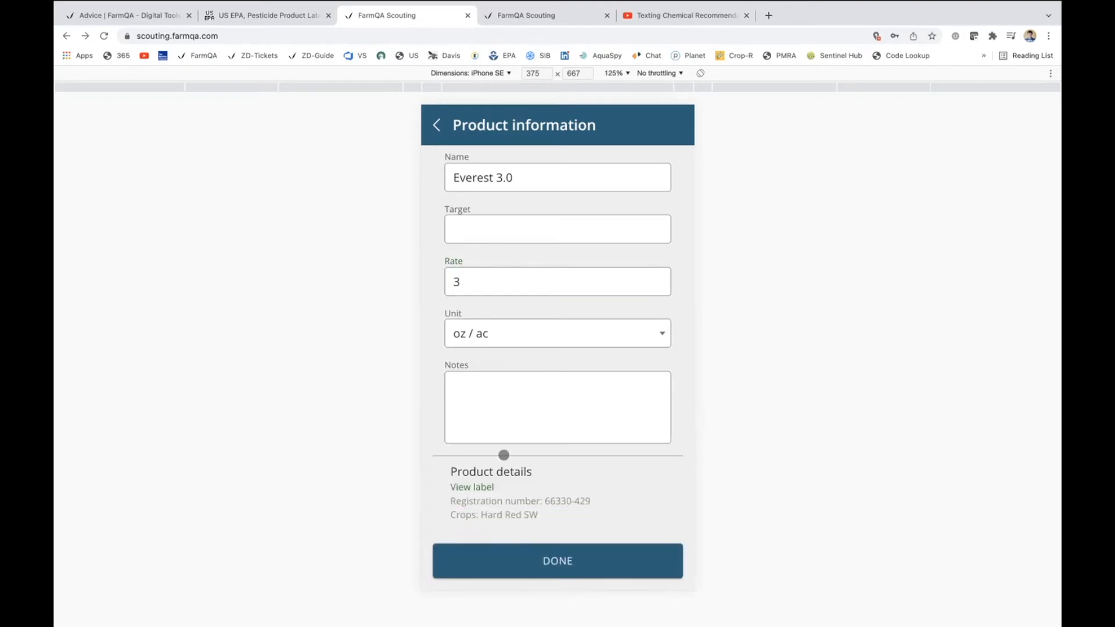
- Open the EPA label of Everest 3.0, read through its first three pages, and return to the recommendation
click(465, 487)
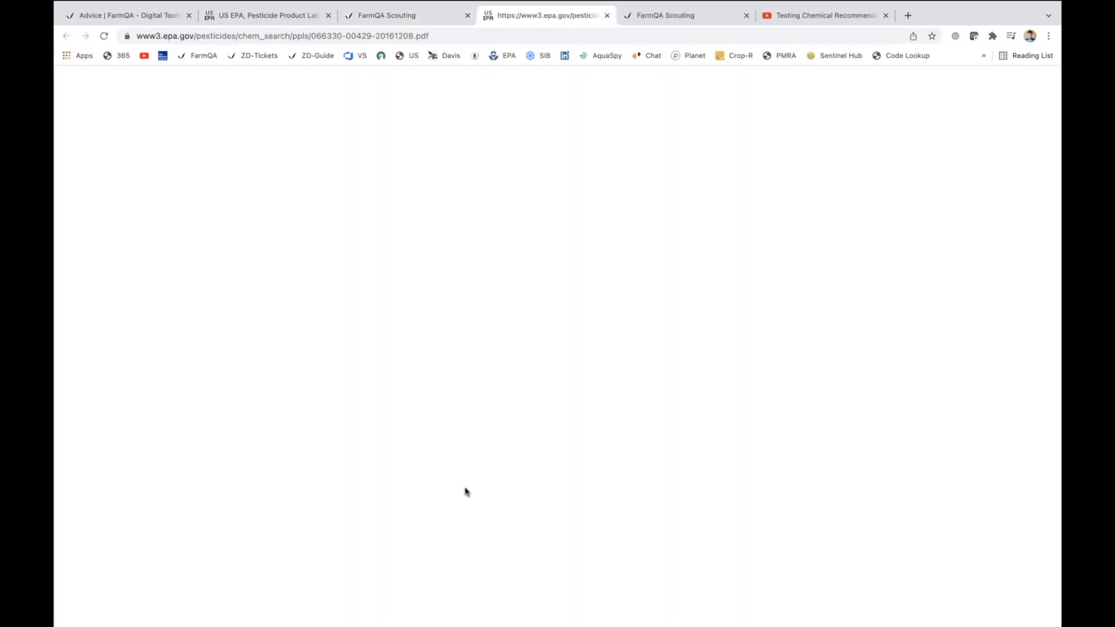
scroll(465, 490, down, 17)
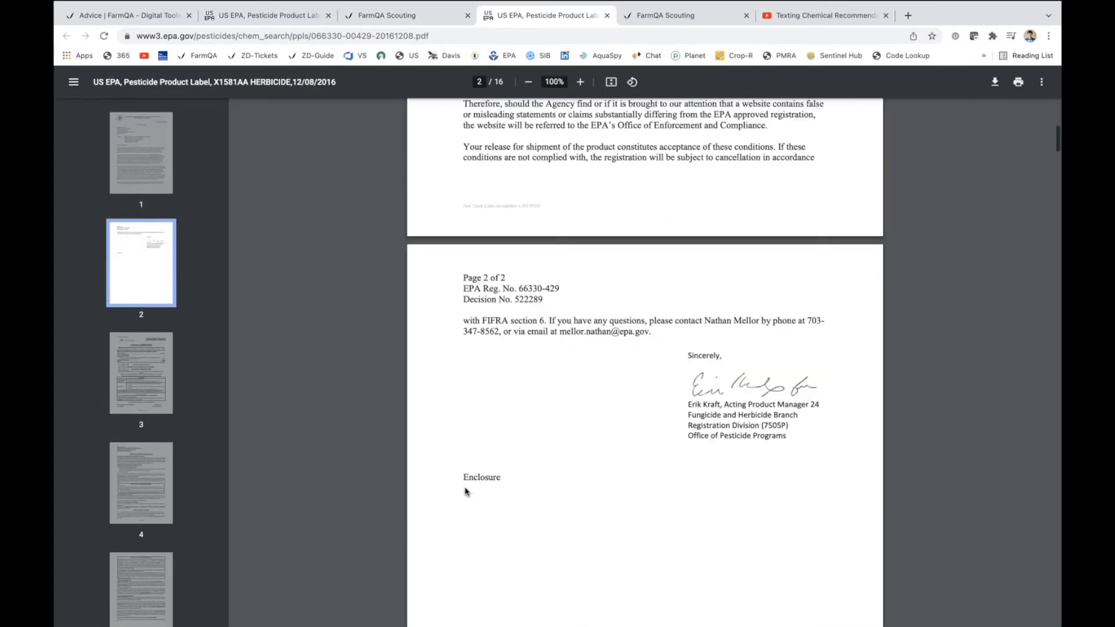
scroll(465, 491, down, 3)
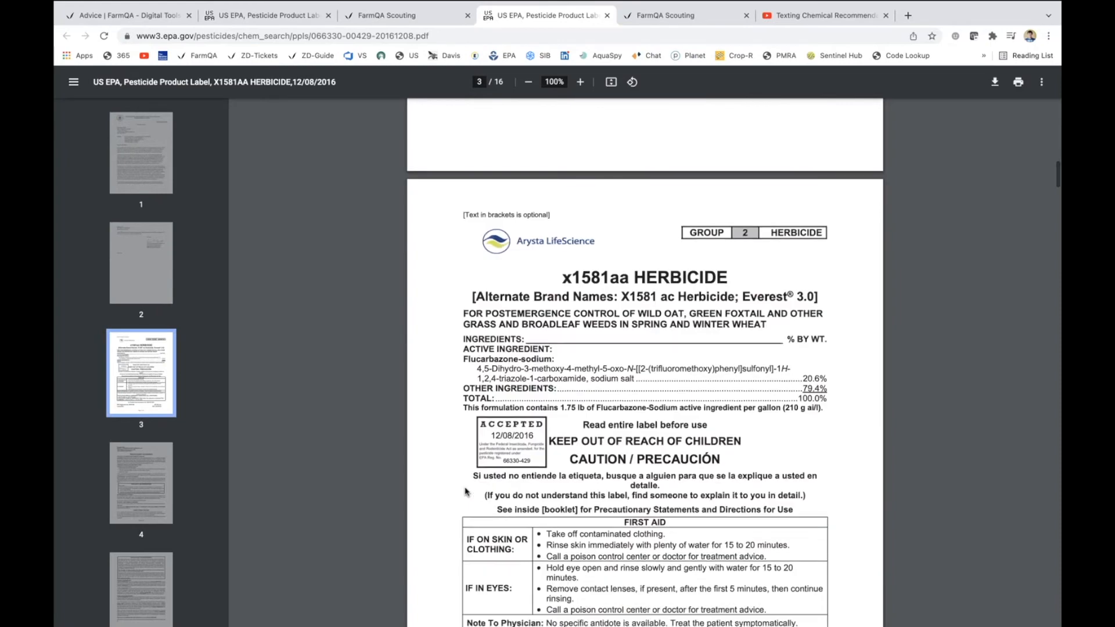
scroll(465, 491, down, 4)
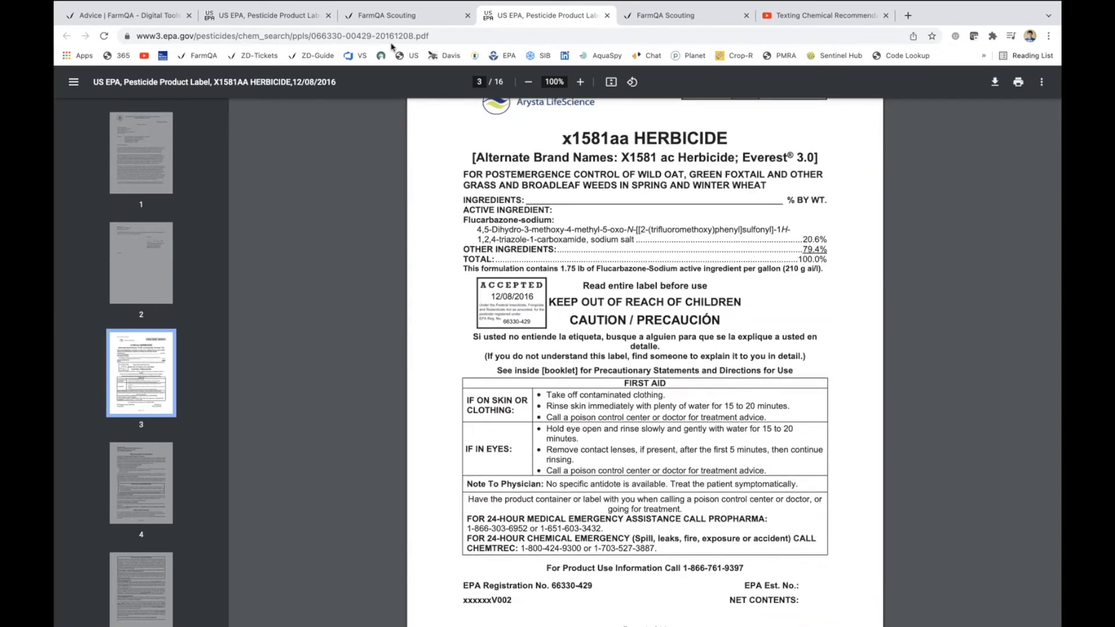
click(395, 17)
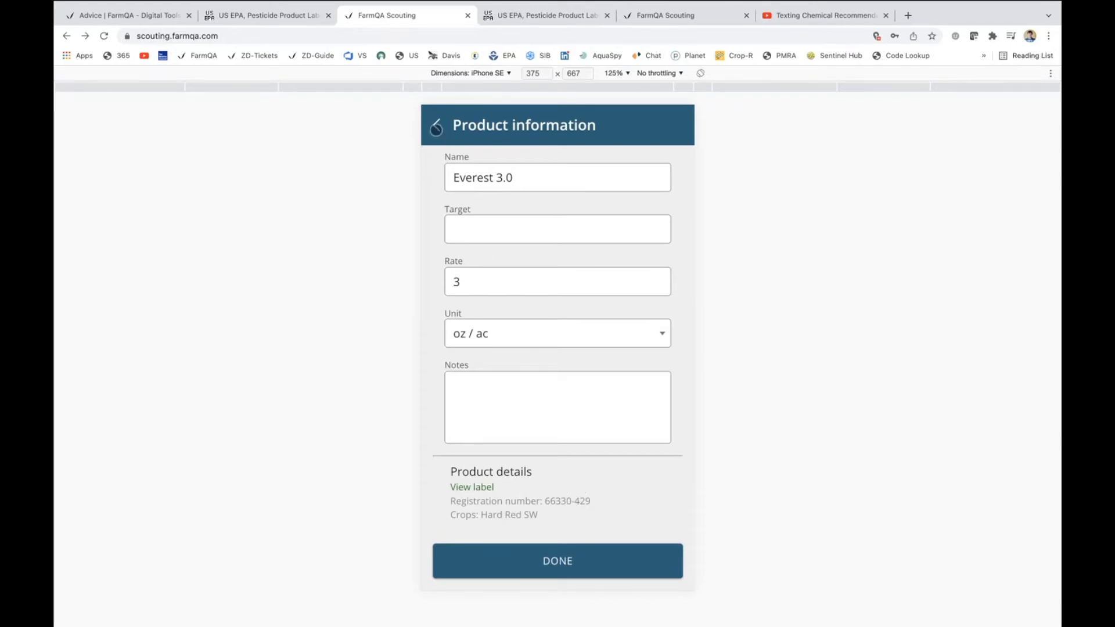
click(435, 128)
- Examine the product details of WIDEMATCH HERBICIDE, and try out the swipe-to-remove option on TILT BRAVO SE without removing it
click(535, 321)
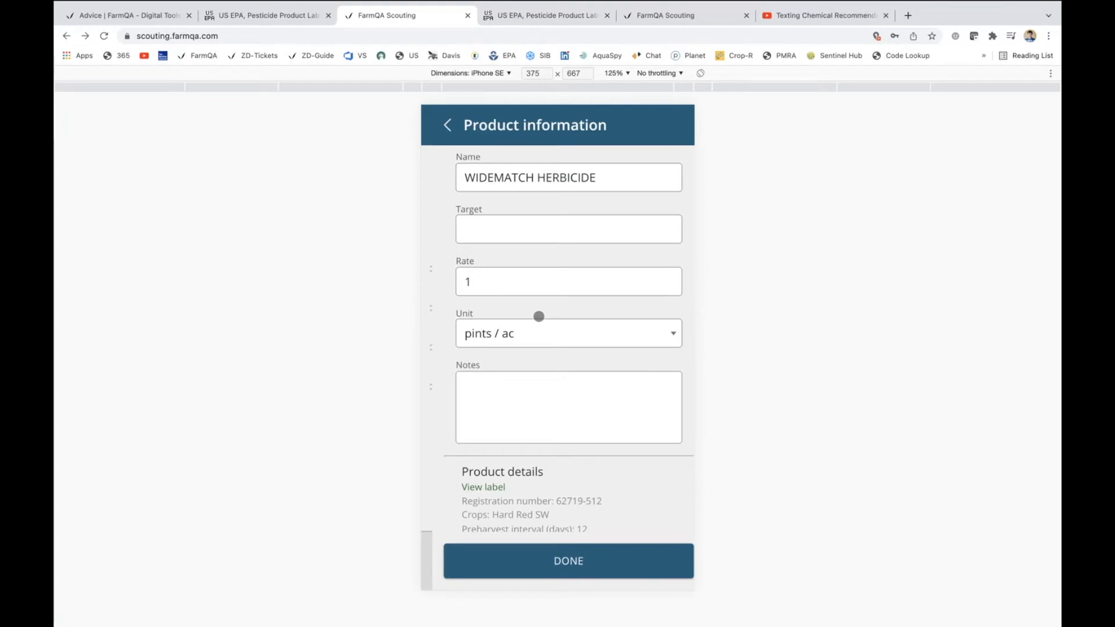
scroll(547, 436, down, 1)
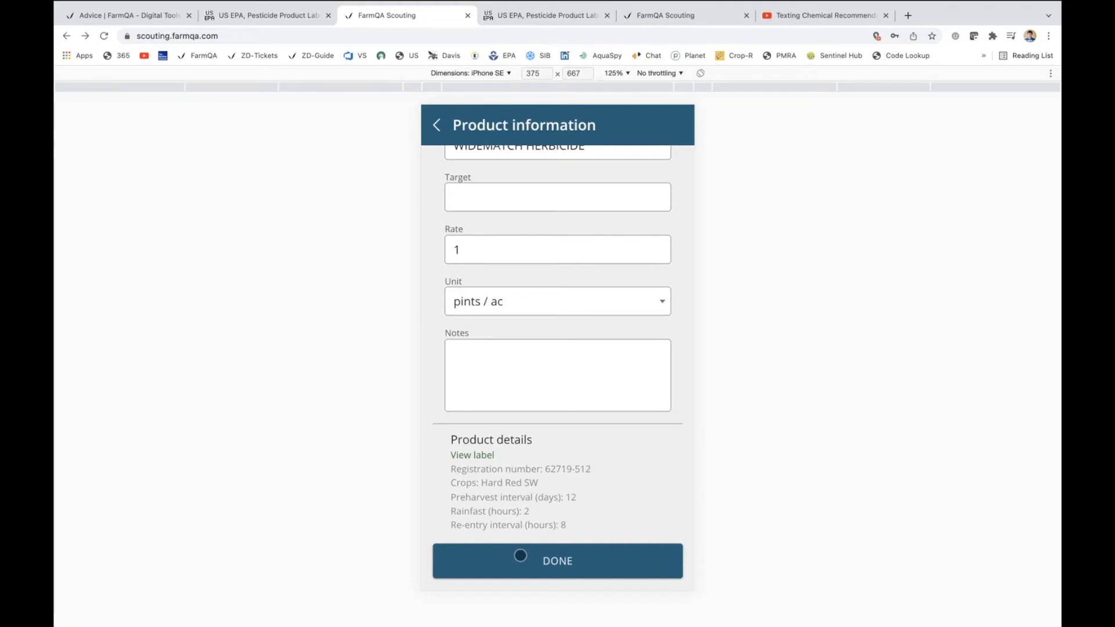
click(520, 555)
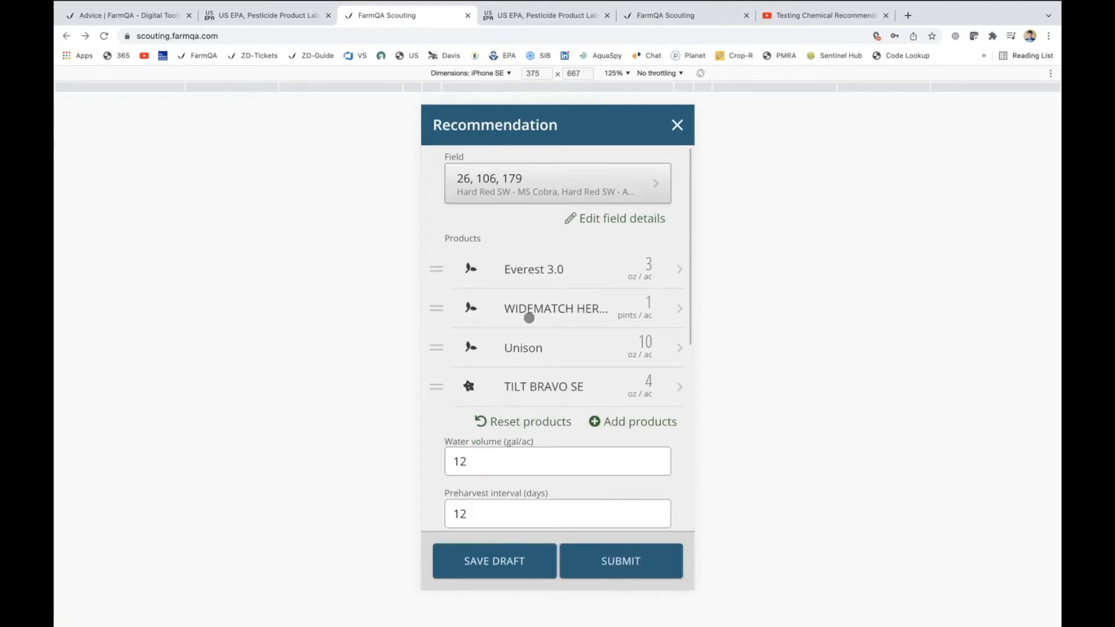
drag(588, 390, 553, 388)
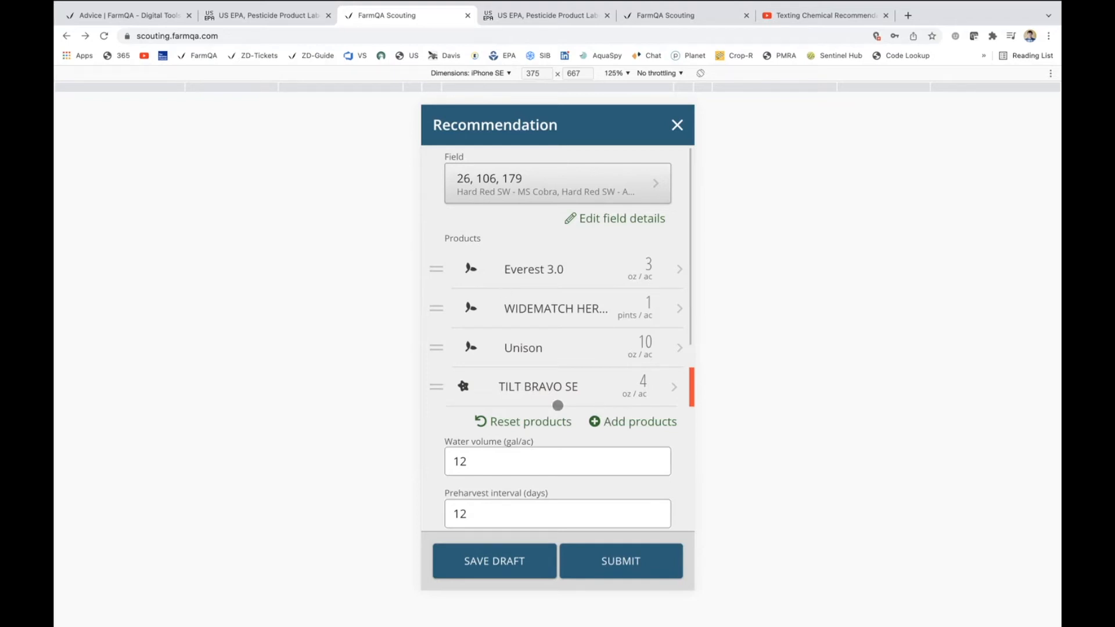
- Search the individual products for "Abound", add ABOUND to the recommendation, and dismiss the interval notice
click(617, 422)
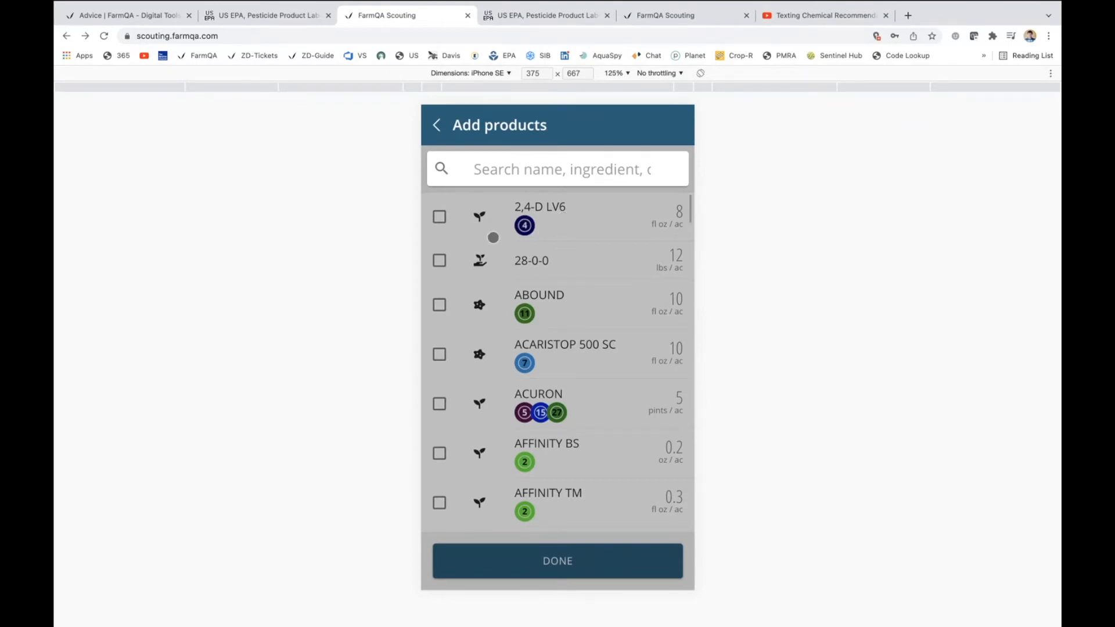
click(516, 178)
text(Abound)
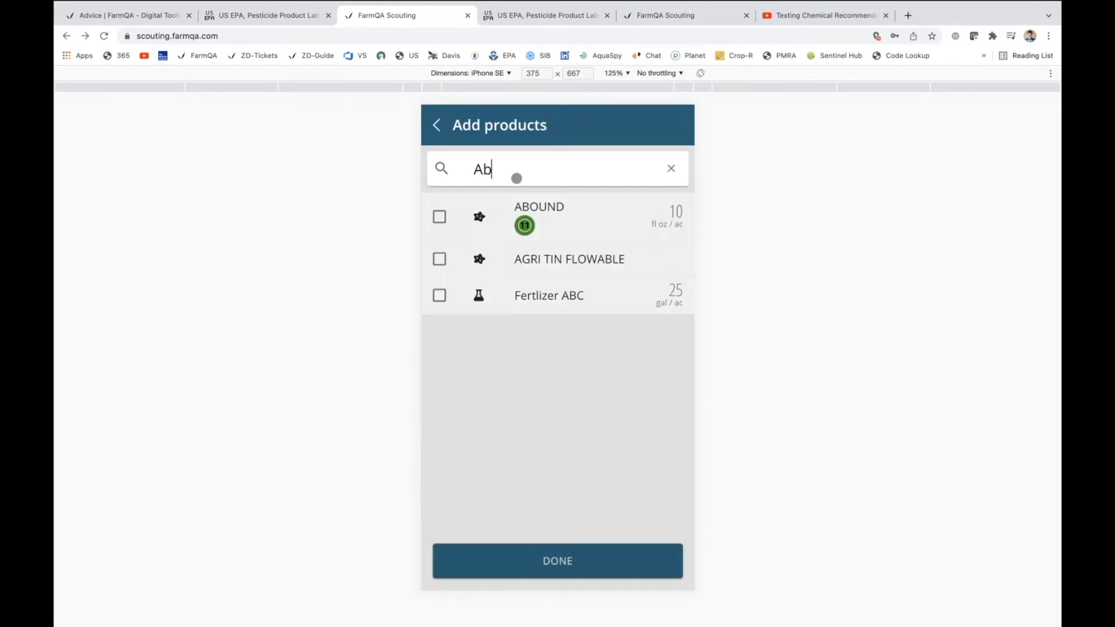
click(439, 216)
click(534, 561)
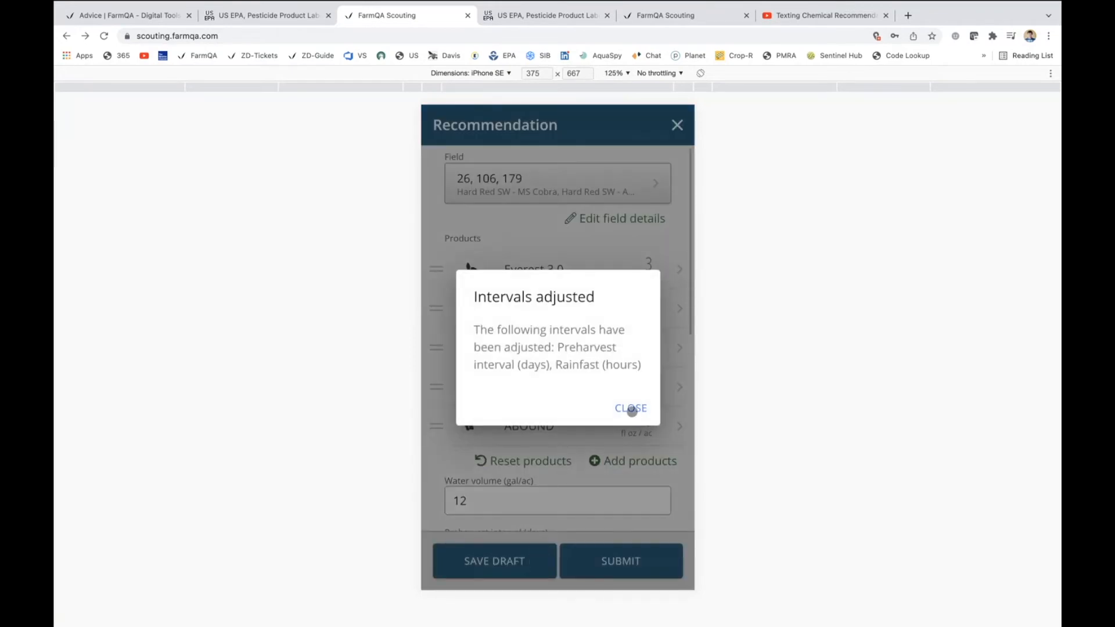
click(632, 409)
- Enter the recommendation instructions "Spray Now!" and set the priority to High
scroll(570, 461, down, 4)
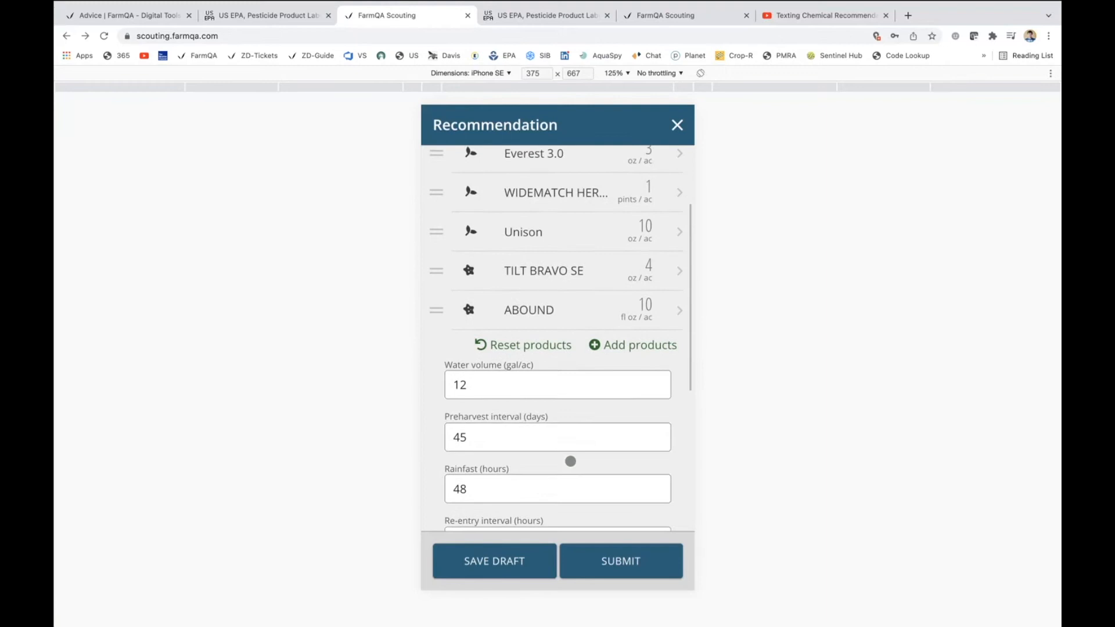
scroll(570, 459, down, 2)
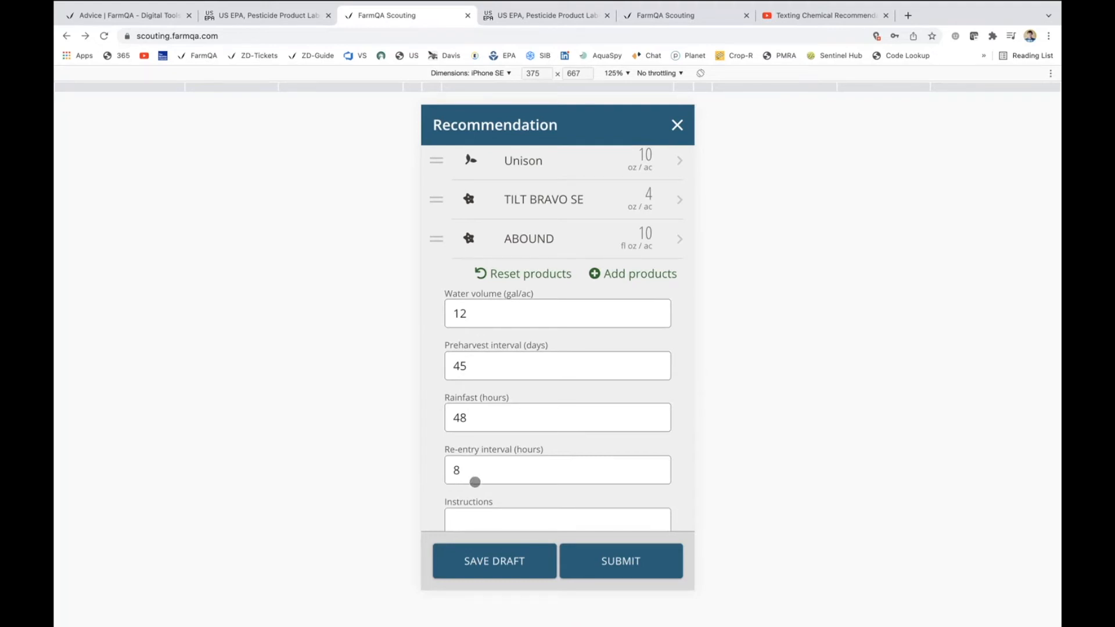
scroll(475, 482, down, 4)
click(485, 331)
text(Spray )
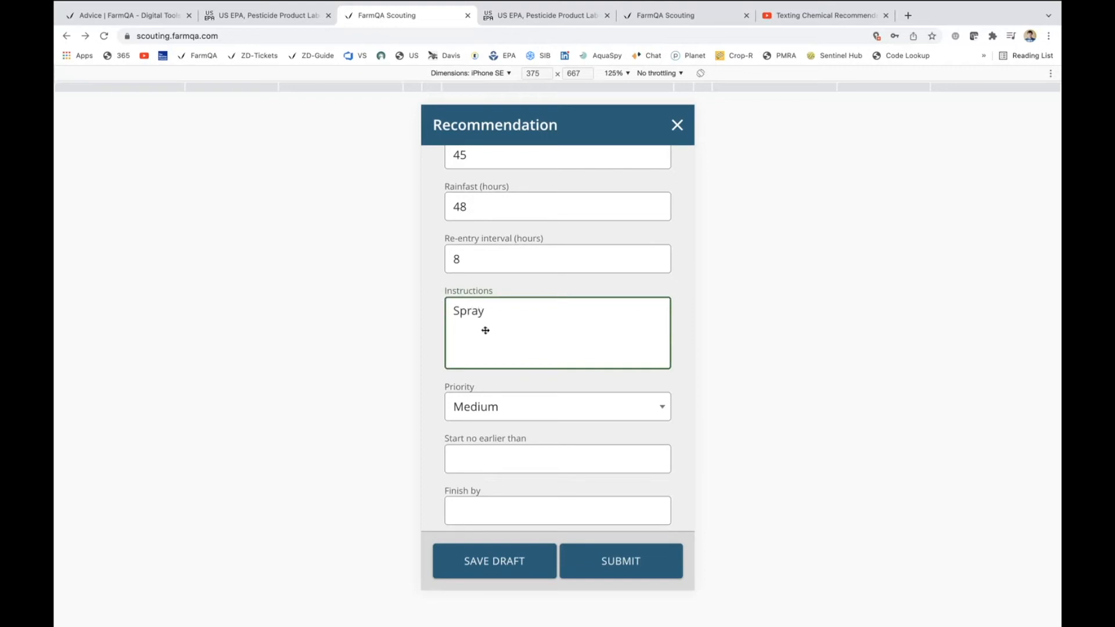
text(Now!)
click(517, 406)
scroll(542, 466, down, 1)
click(667, 421)
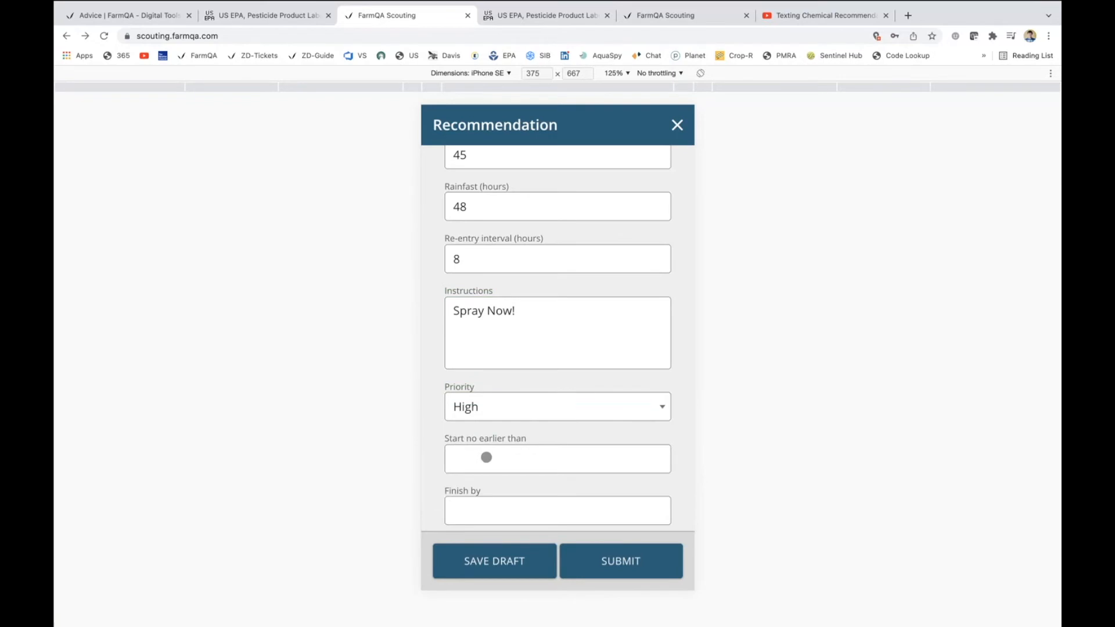
- Set the start no earlier than date to 2/8/2022 and the finish by date to 2/15/2022, and submit the recommendation
click(486, 457)
click(521, 473)
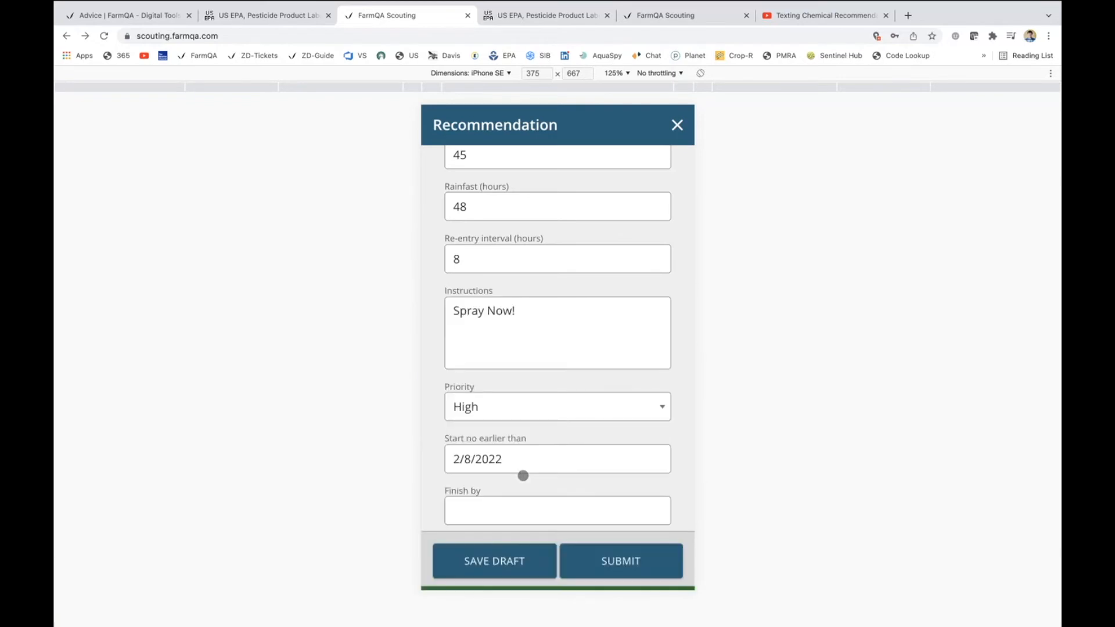
click(502, 502)
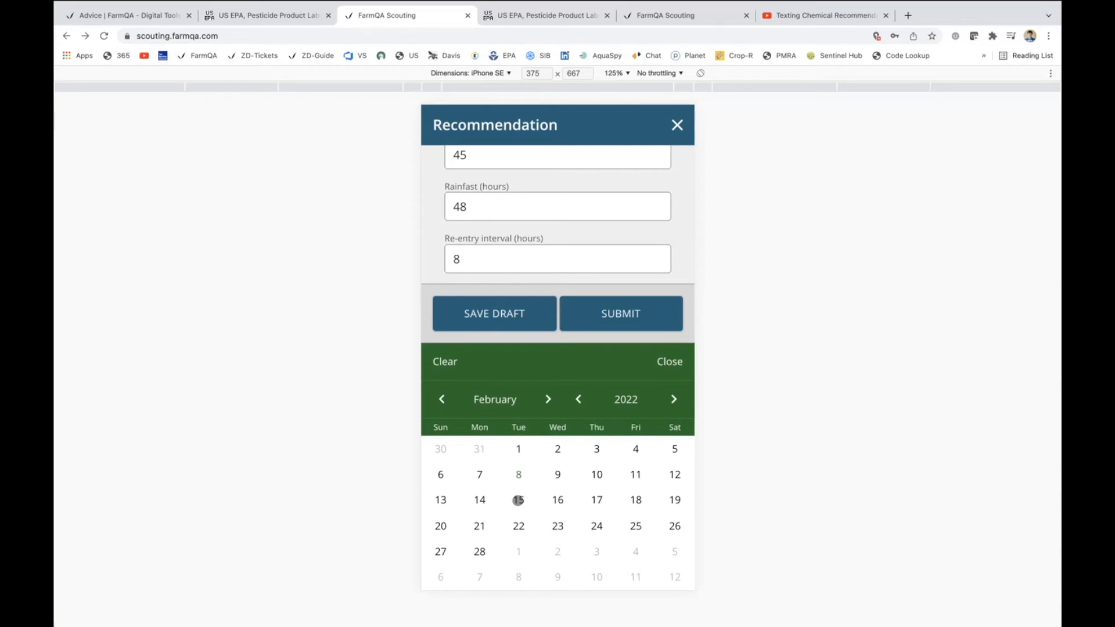
click(518, 501)
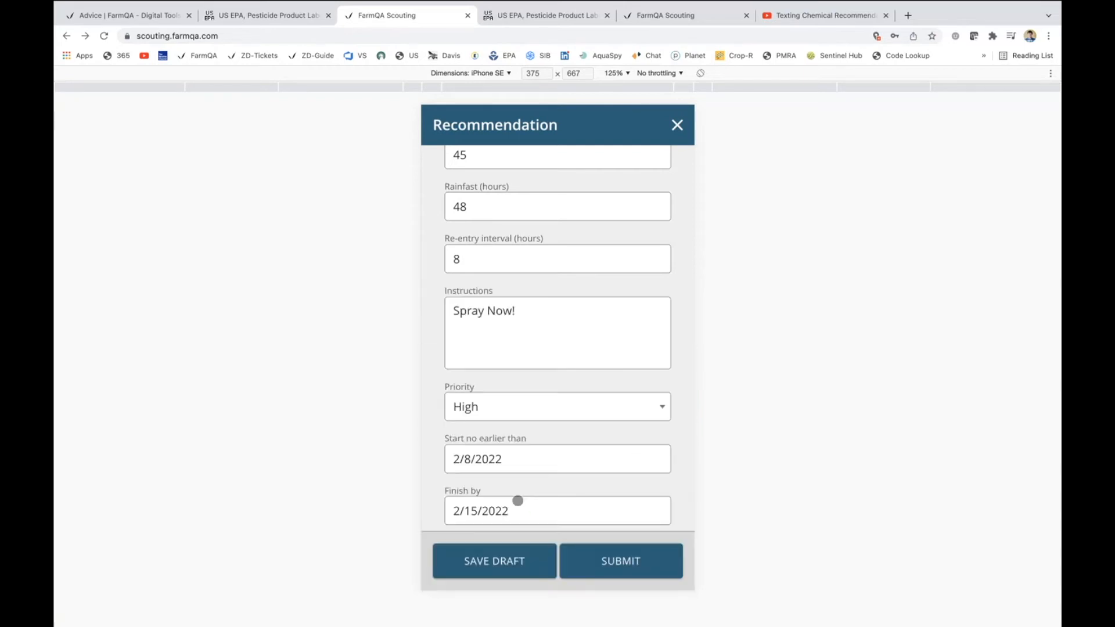
click(606, 561)
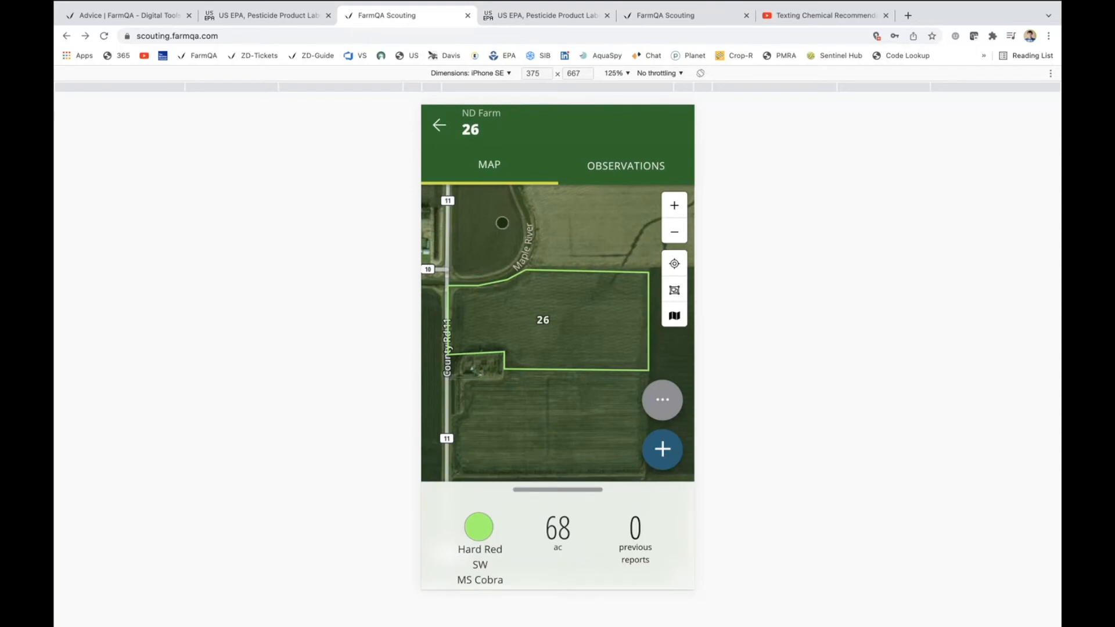
- Leave field 26 for the past recommendations in Advice, and check the farm and organization choices without switching from Munson Farms
click(442, 126)
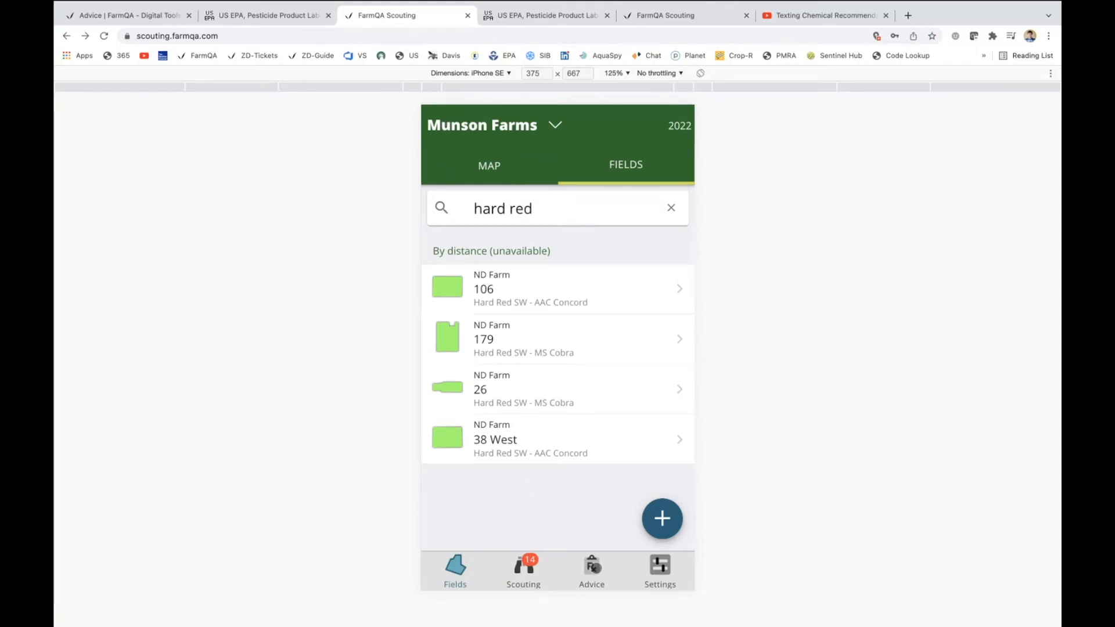
click(592, 566)
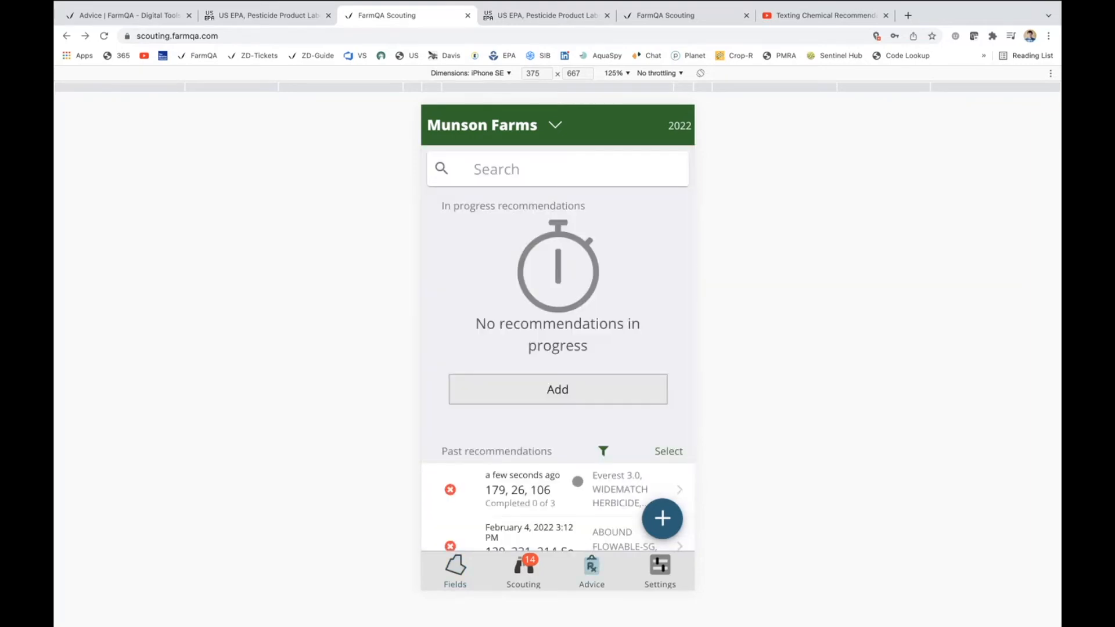
scroll(577, 482, down, 1)
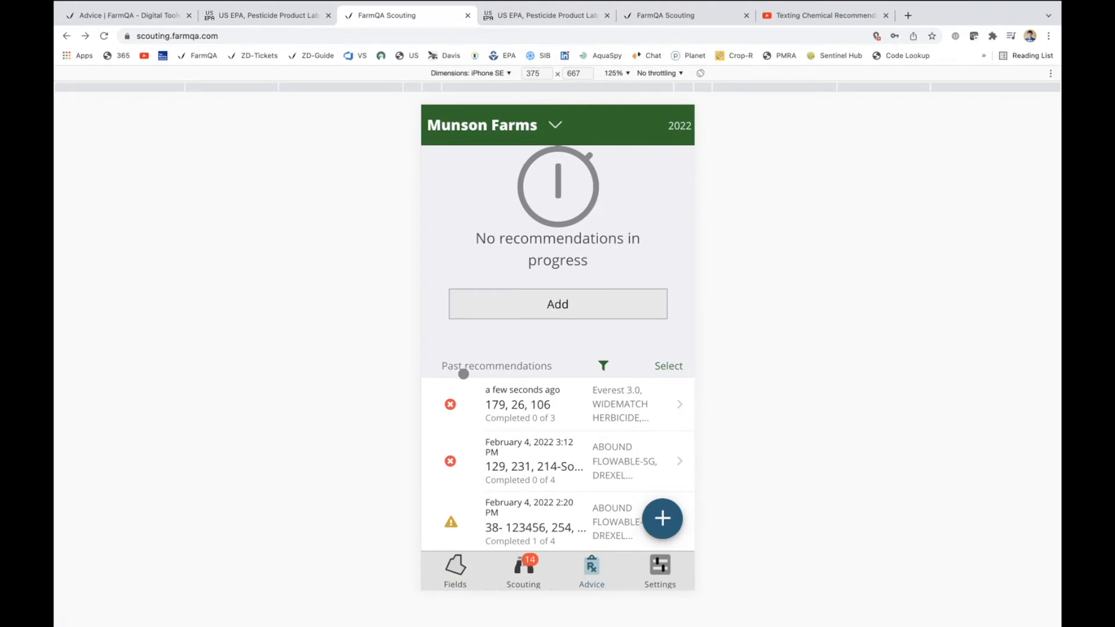
click(555, 129)
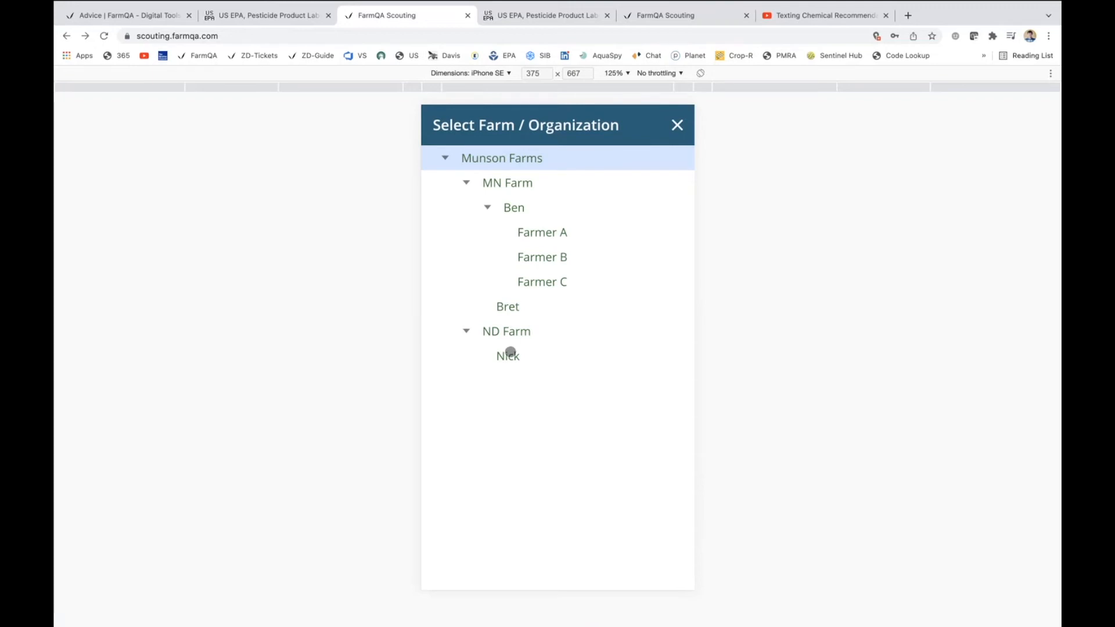
click(676, 124)
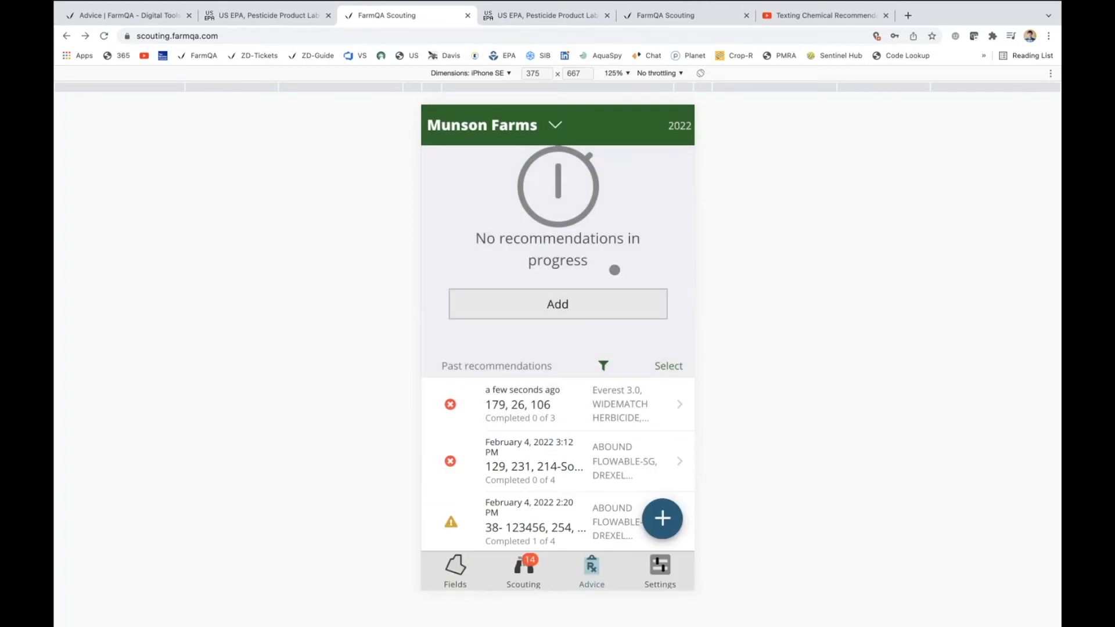
- Turn off hiding of per-field totals for the recommendation on fields 179, 26 and 106, and open its PDF
click(528, 404)
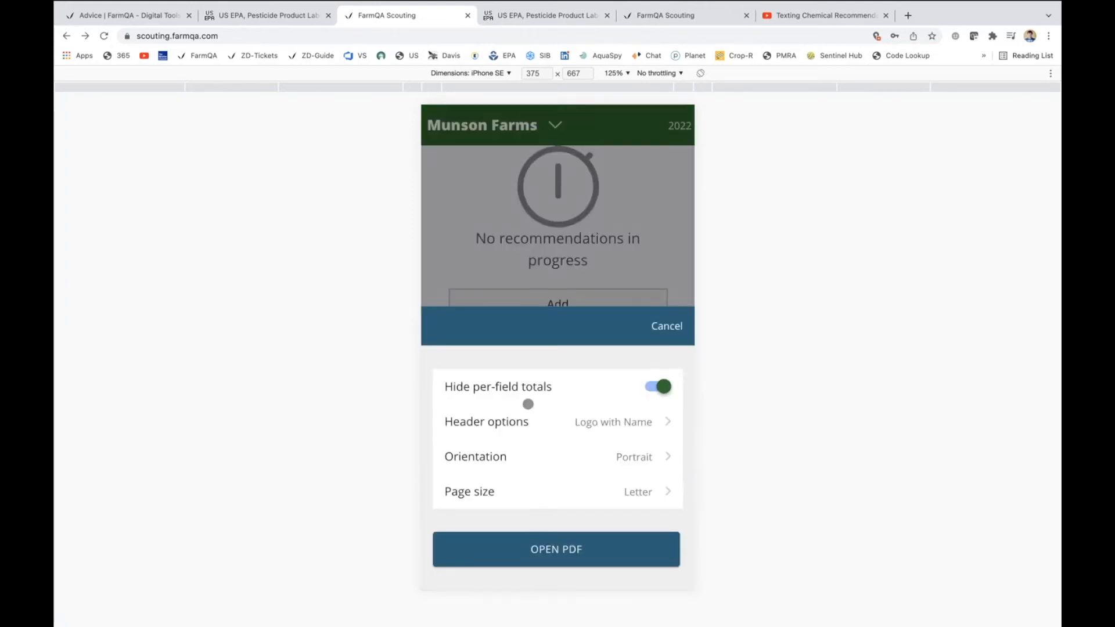
click(661, 387)
click(542, 556)
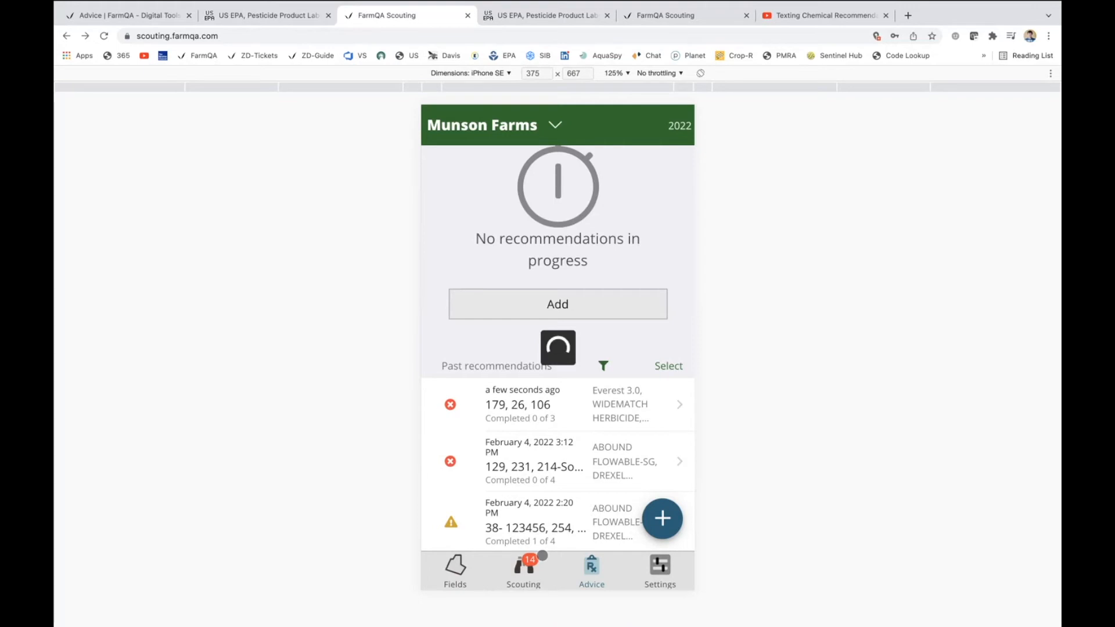
- Open the downloaded recommendation PDF and examine the date and creator details in its header
click(142, 617)
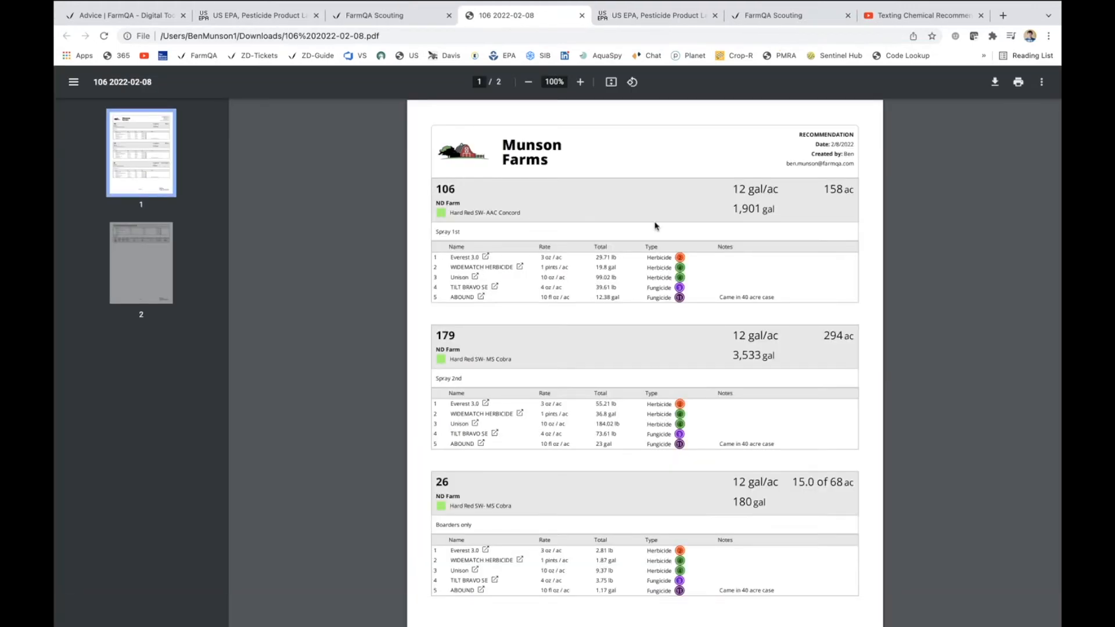
scroll(656, 227, up, 3)
scroll(656, 226, up, 1)
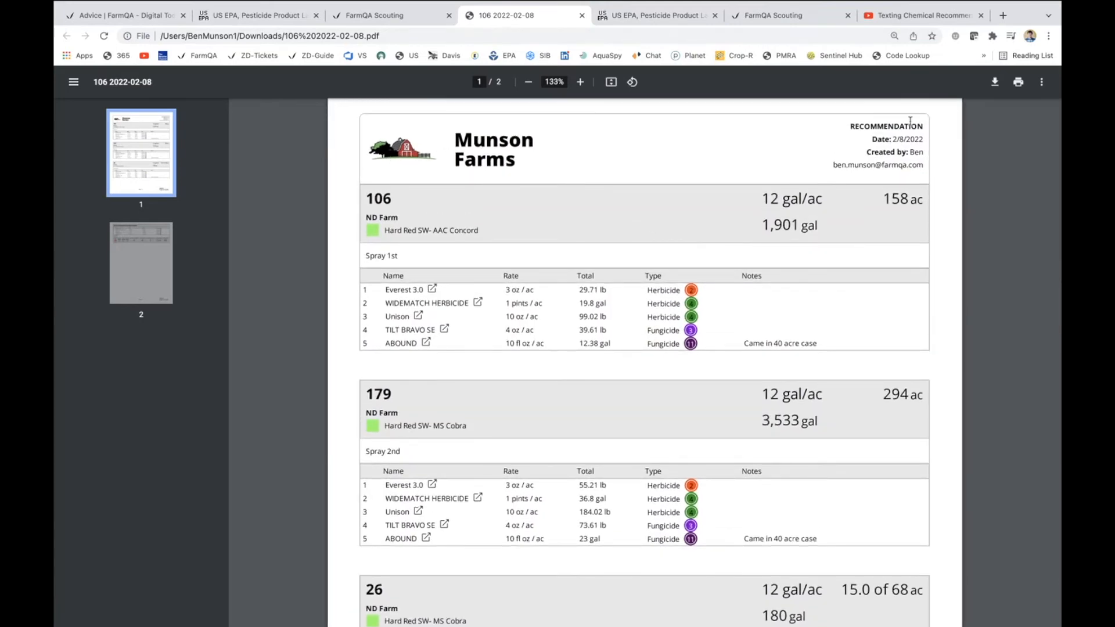
scroll(908, 150, up, 5)
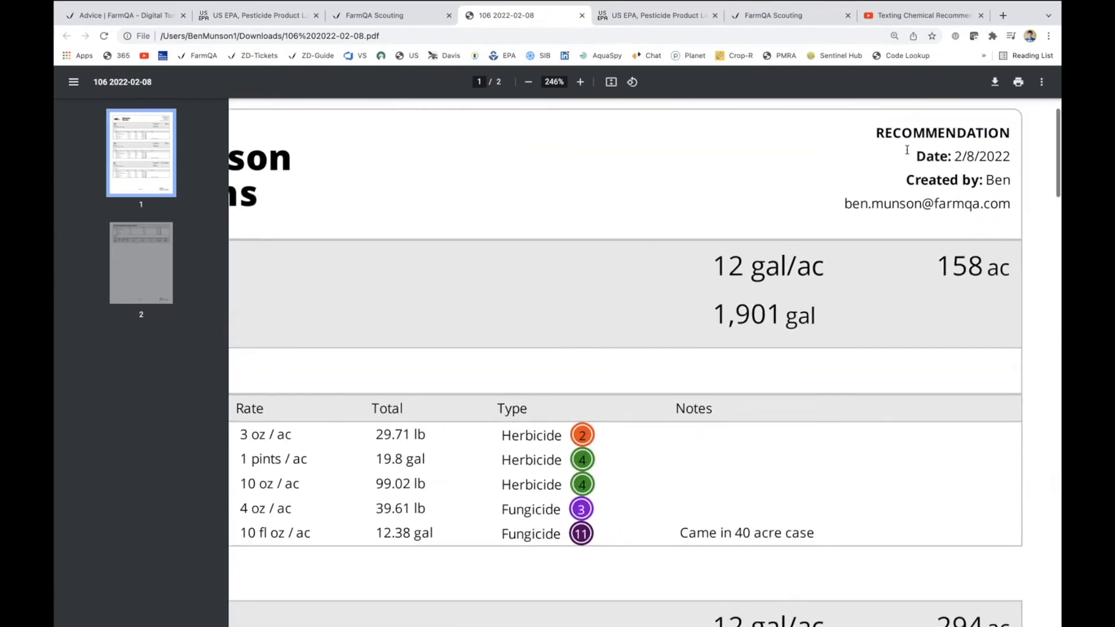
drag(907, 150, 1016, 156)
click(976, 157)
scroll(800, 219, down, 3)
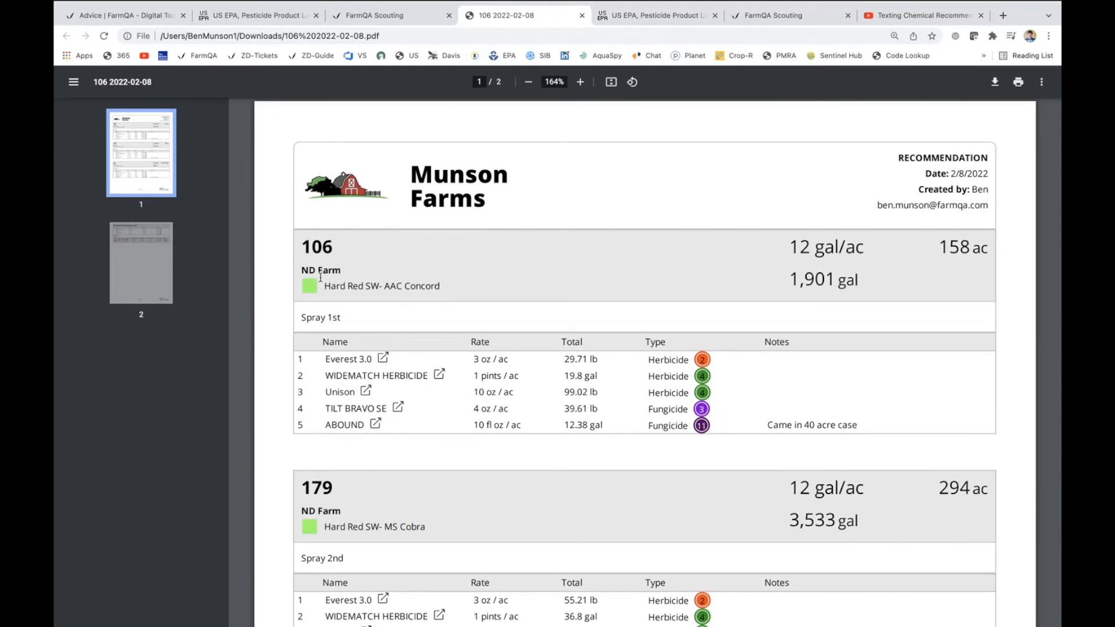
- Examine the instructions, acreage, water rate and per-field product totals for fields 106, 179 and 26 in the PDF
drag(297, 319, 347, 318)
click(351, 317)
drag(939, 239, 984, 241)
click(791, 246)
drag(791, 246, 877, 247)
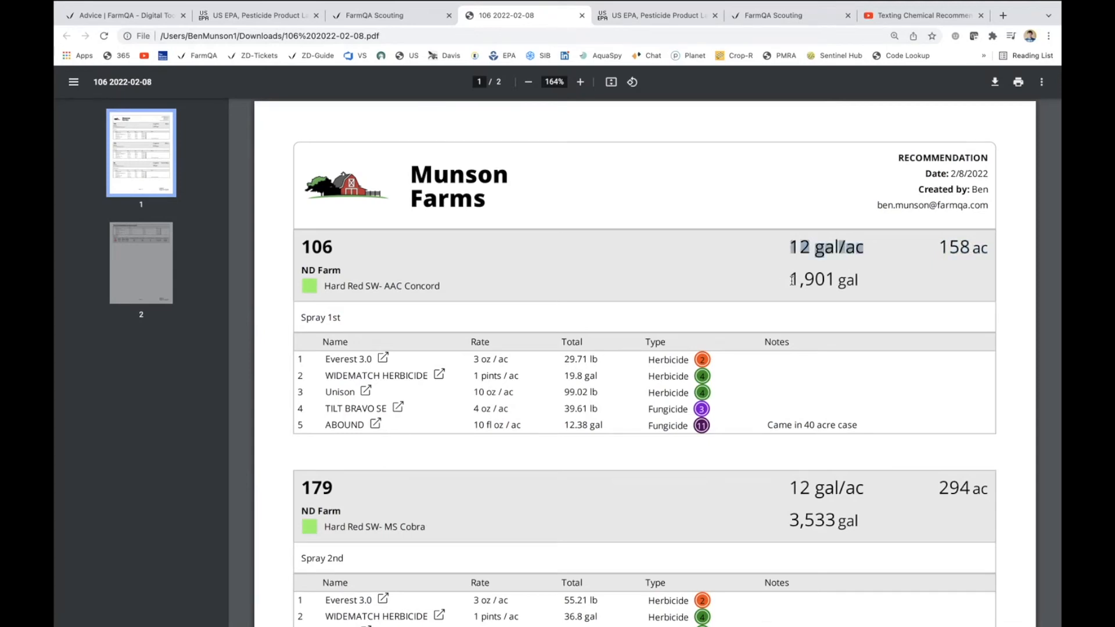
scroll(792, 281, down, 4)
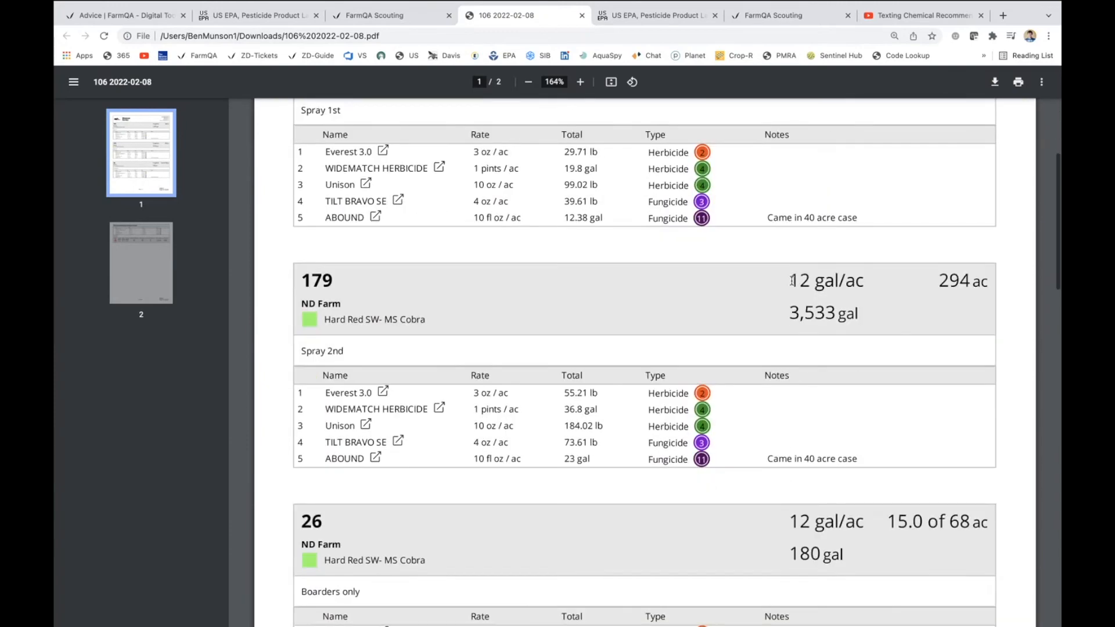
scroll(550, 322, down, 1)
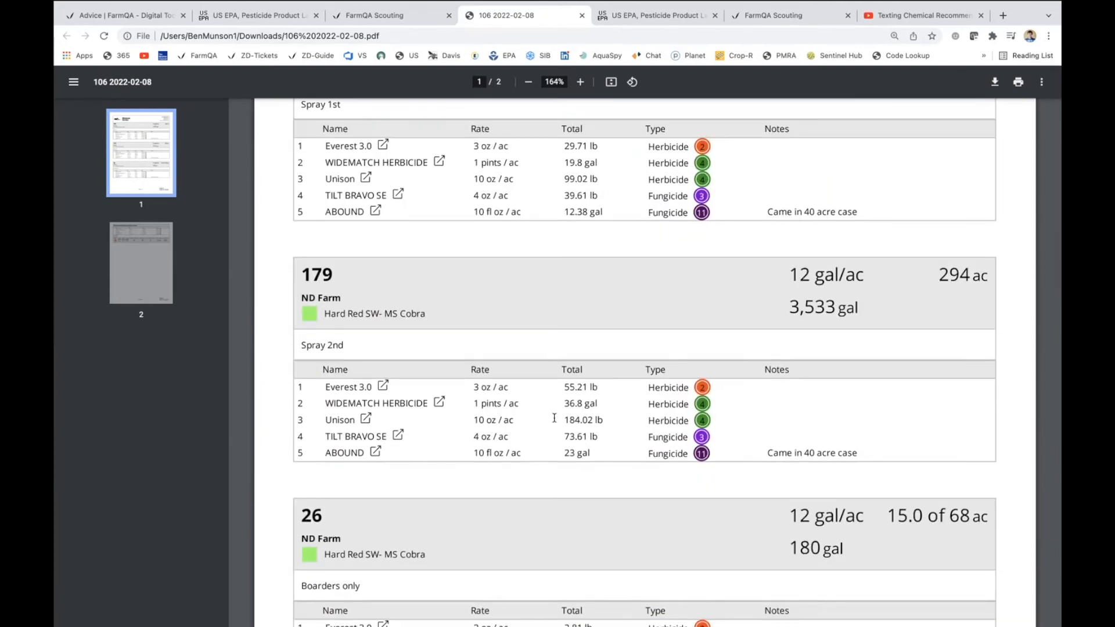
scroll(554, 418, down, 2)
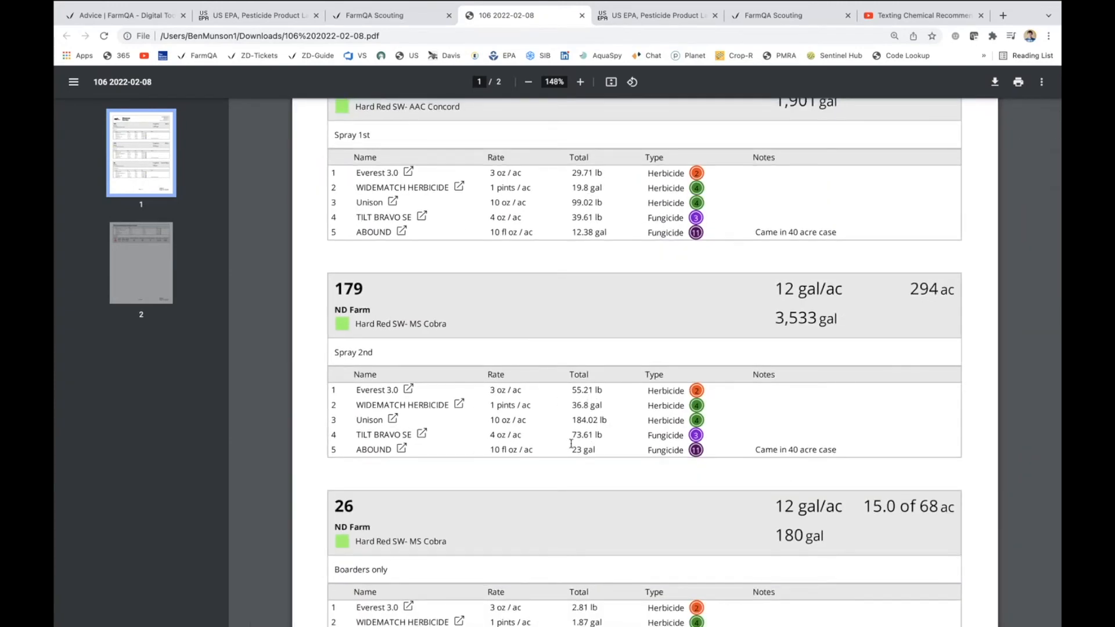
scroll(571, 444, down, 3)
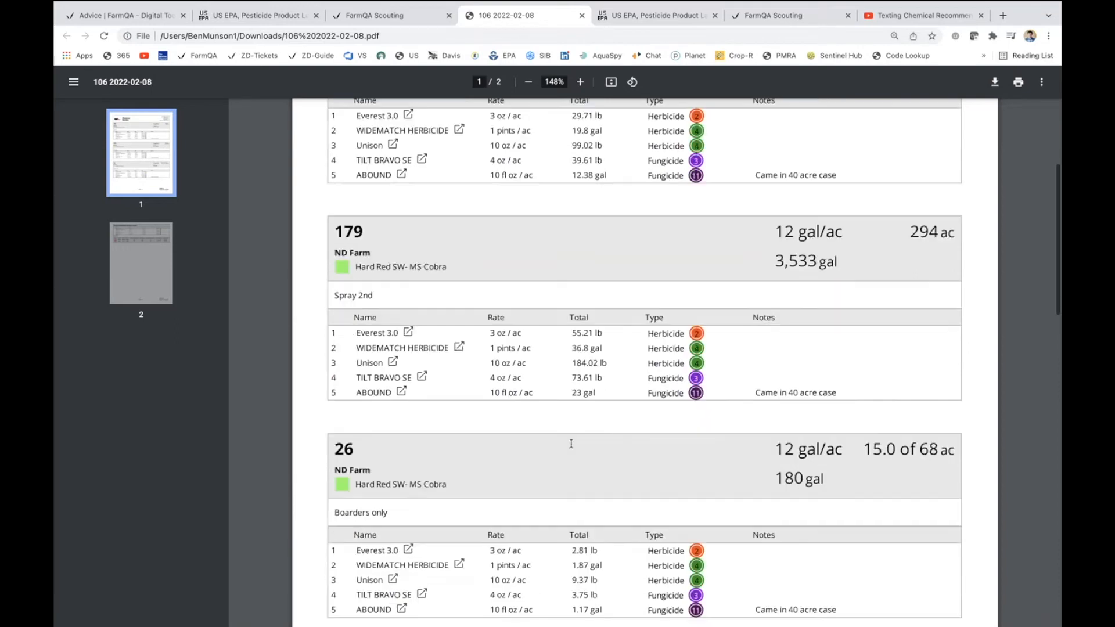
drag(865, 323, 953, 324)
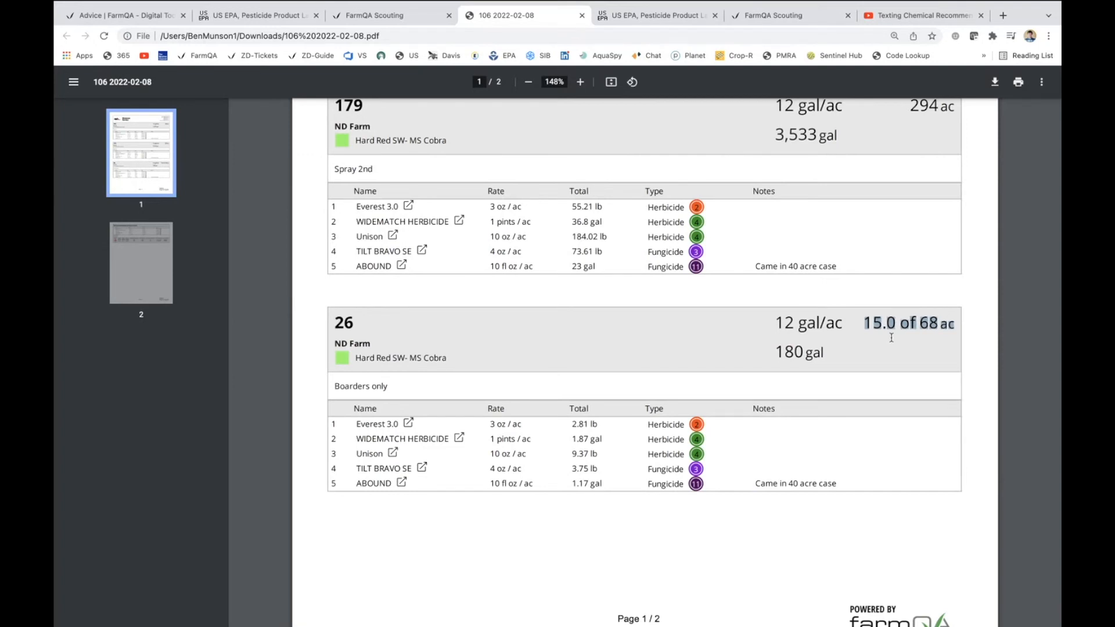
click(892, 337)
- Examine the recommendation product totals on the PDF's second page, including instructions, priority, dates, intervals, water and total area
scroll(614, 491, down, 8)
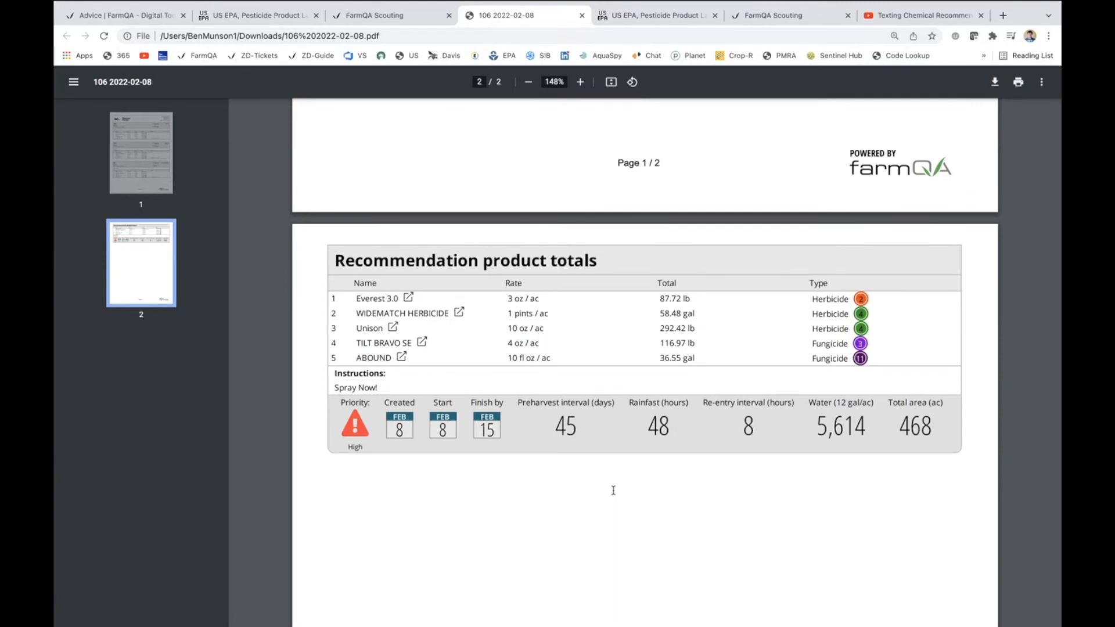
scroll(460, 453, up, 3)
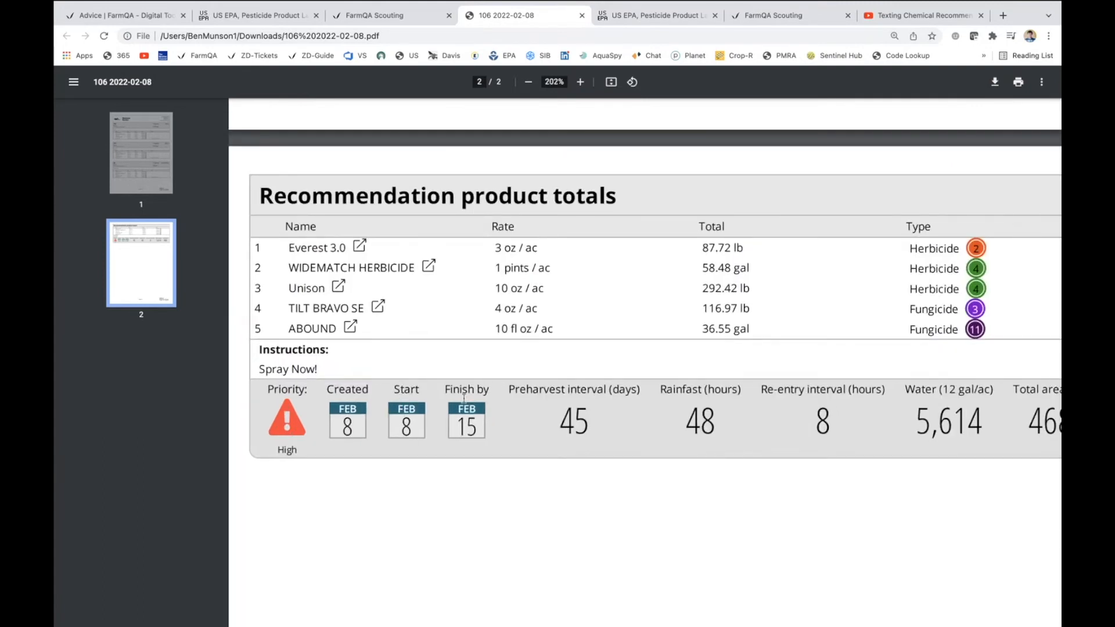
scroll(581, 429, right, 2)
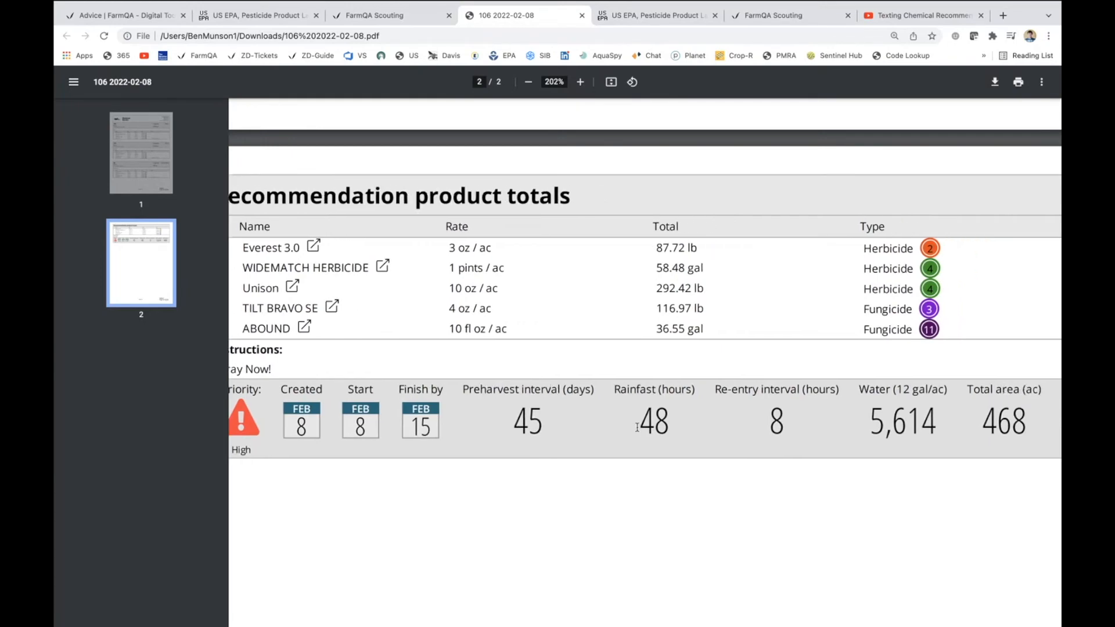
scroll(732, 435, down, 3)
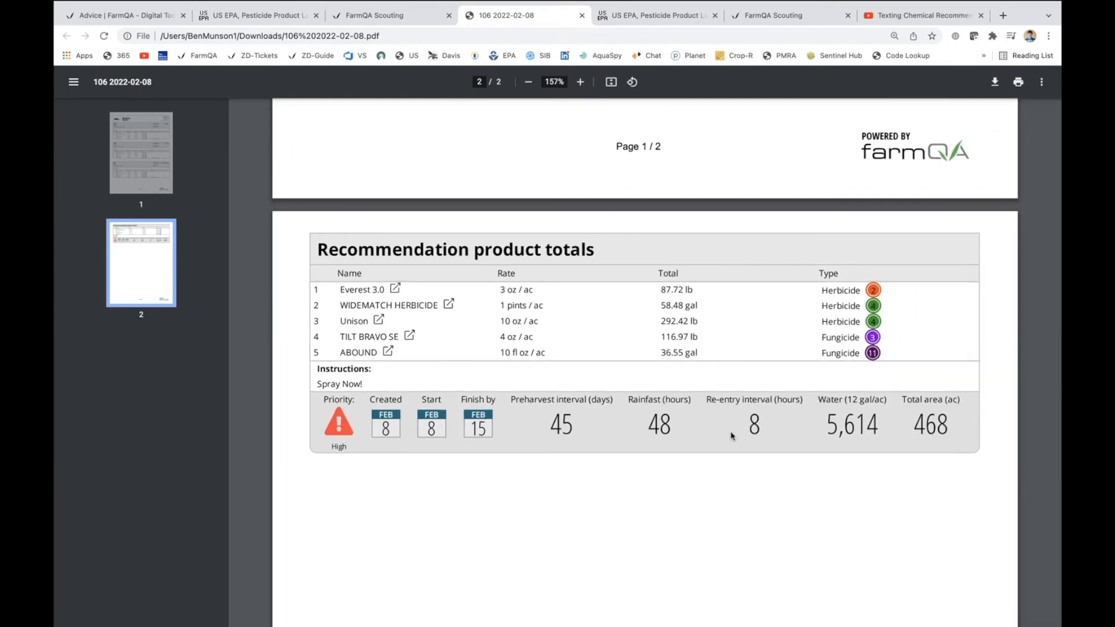
- Return to FarmQA Scouting and select the three most recent past recommendations in Advice
click(400, 16)
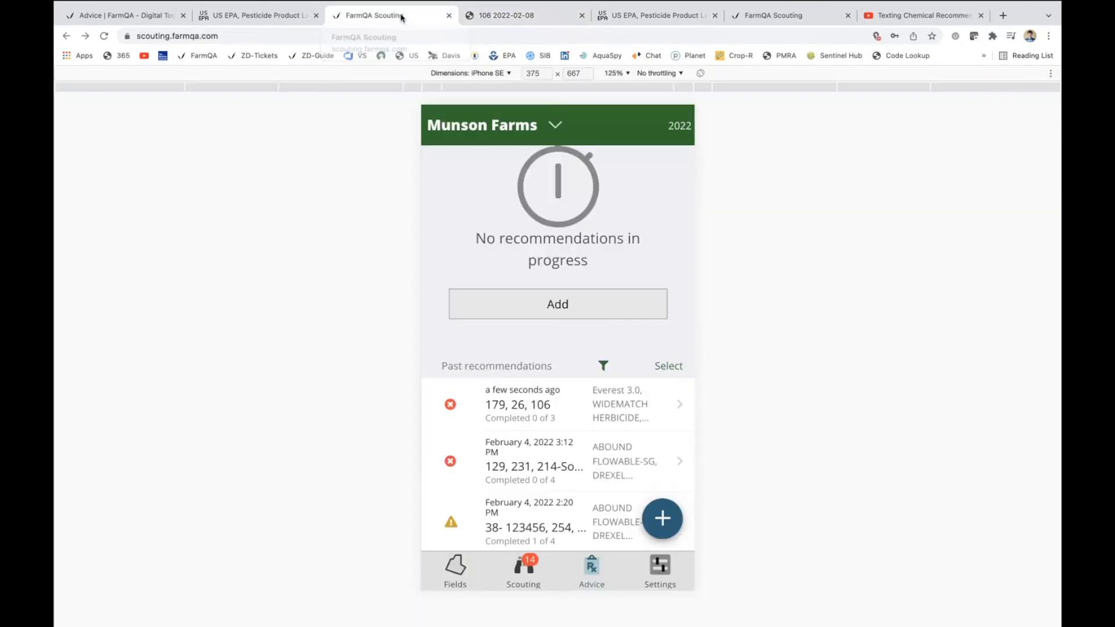
click(667, 367)
scroll(528, 442, down, 1)
click(535, 410)
click(529, 462)
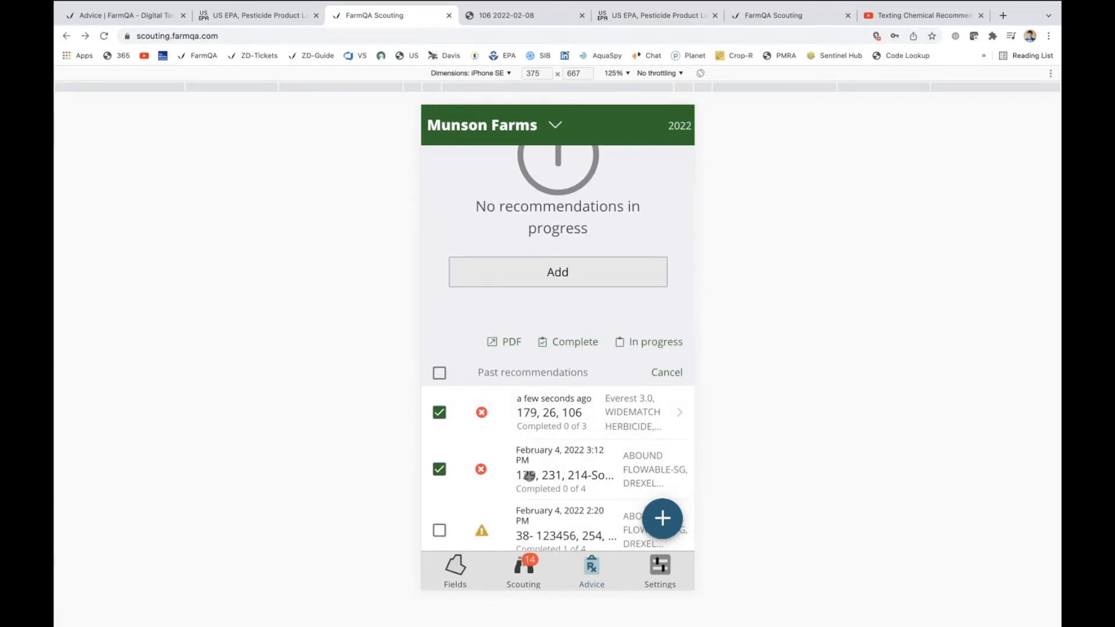
scroll(529, 465, down, 2)
click(529, 476)
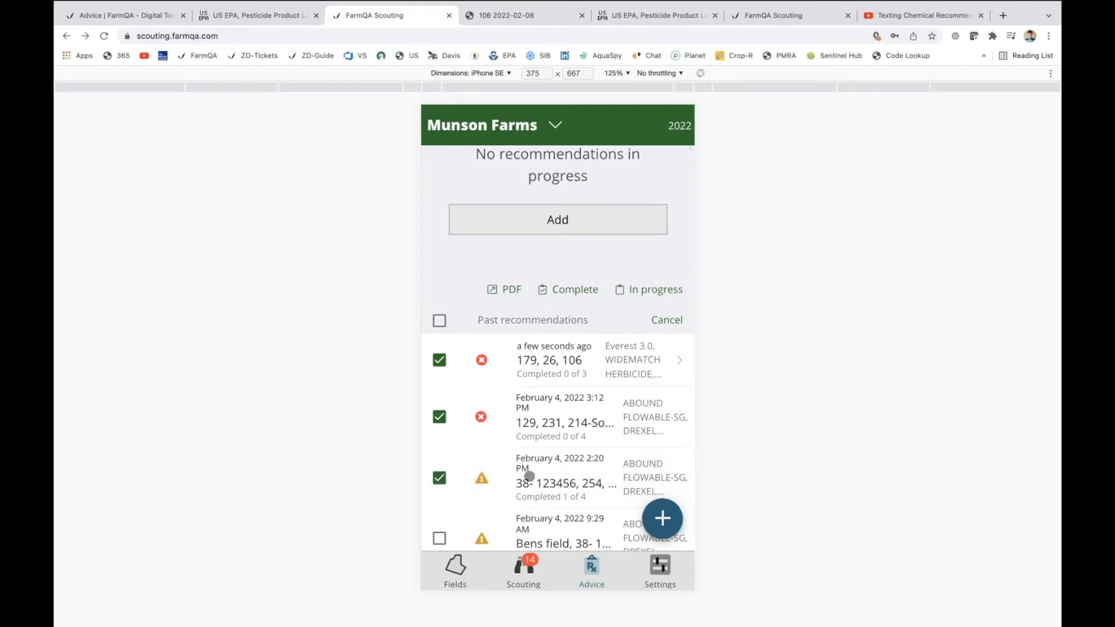
- Turn on hiding of per-field totals for the three selected recommendations and open their combined PDF
click(512, 289)
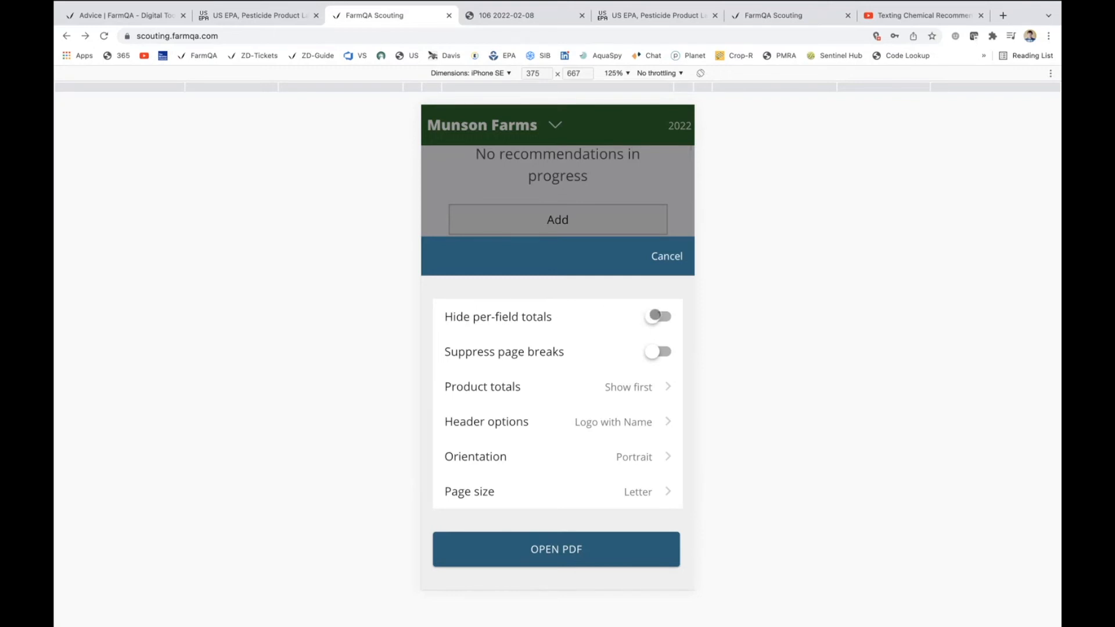
click(655, 317)
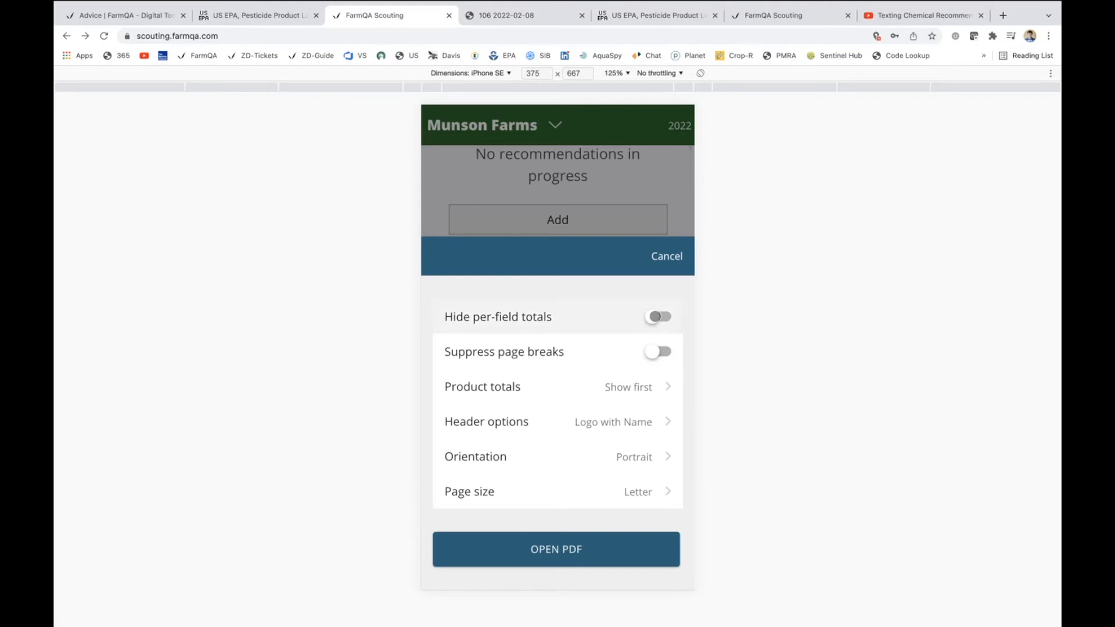
click(545, 549)
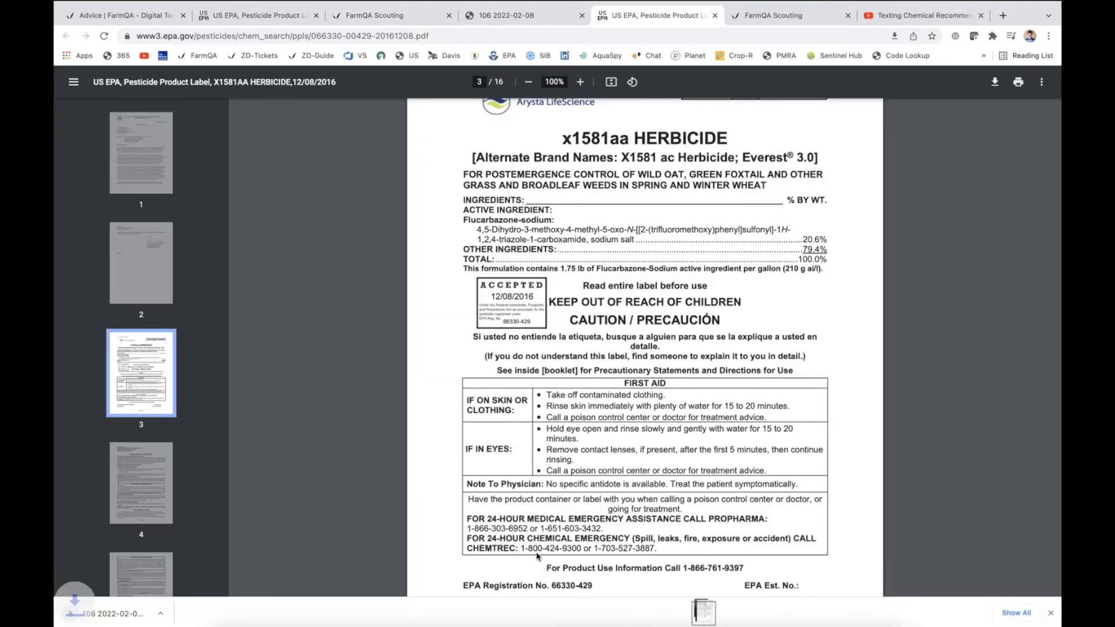
click(113, 613)
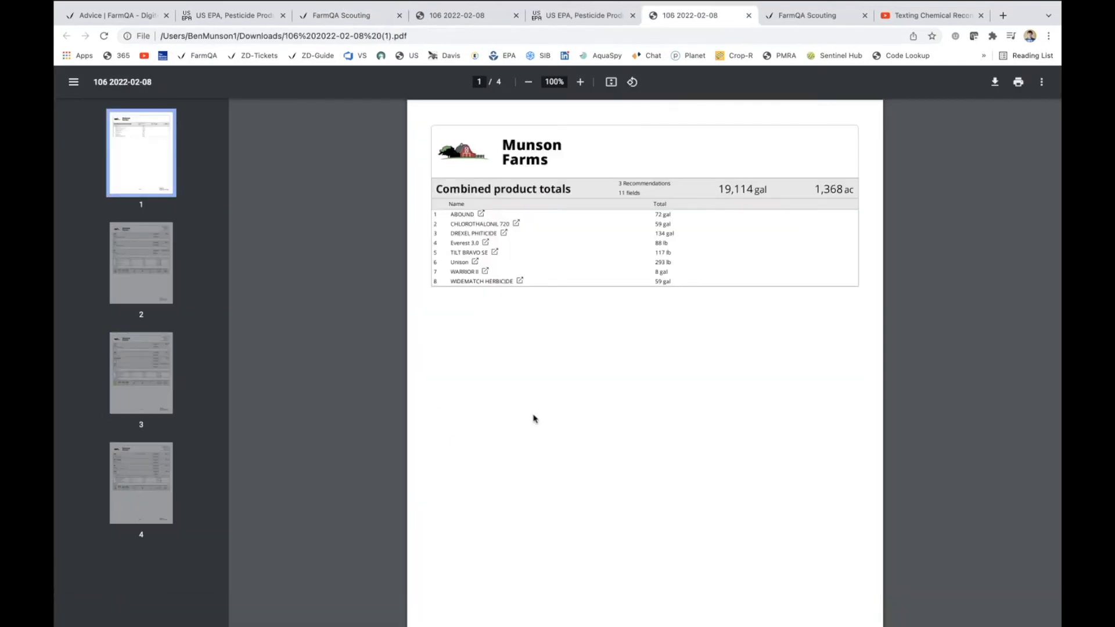
- Examine the combined product totals and the recommendation and field counts on the combined PDF's first page
drag(443, 212, 676, 291)
scroll(651, 154, up, 1)
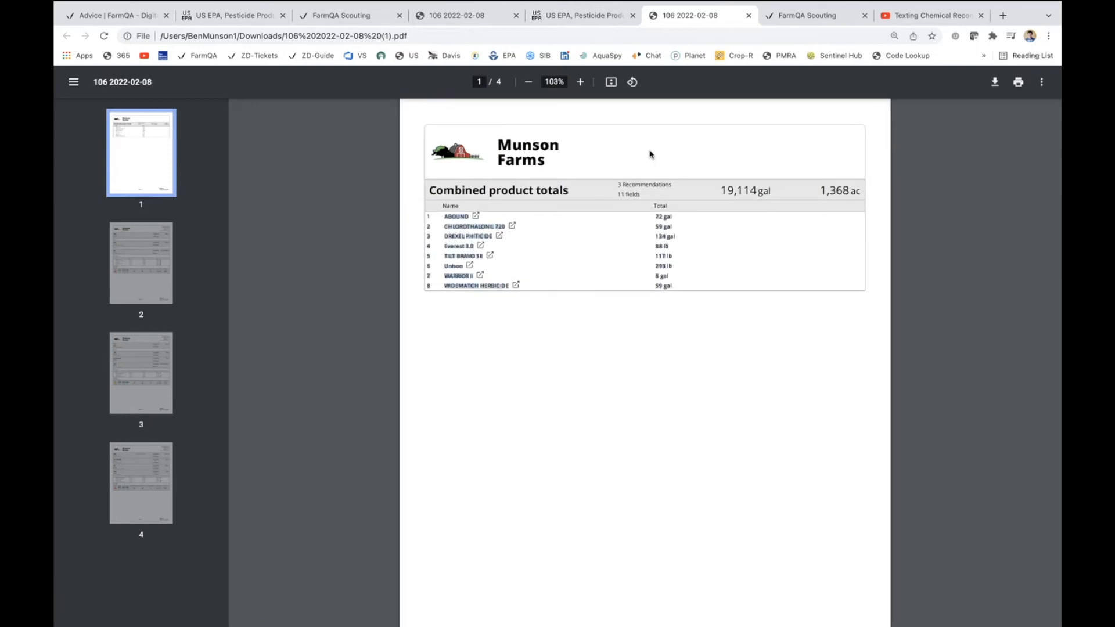
scroll(651, 154, up, 4)
drag(591, 213, 692, 211)
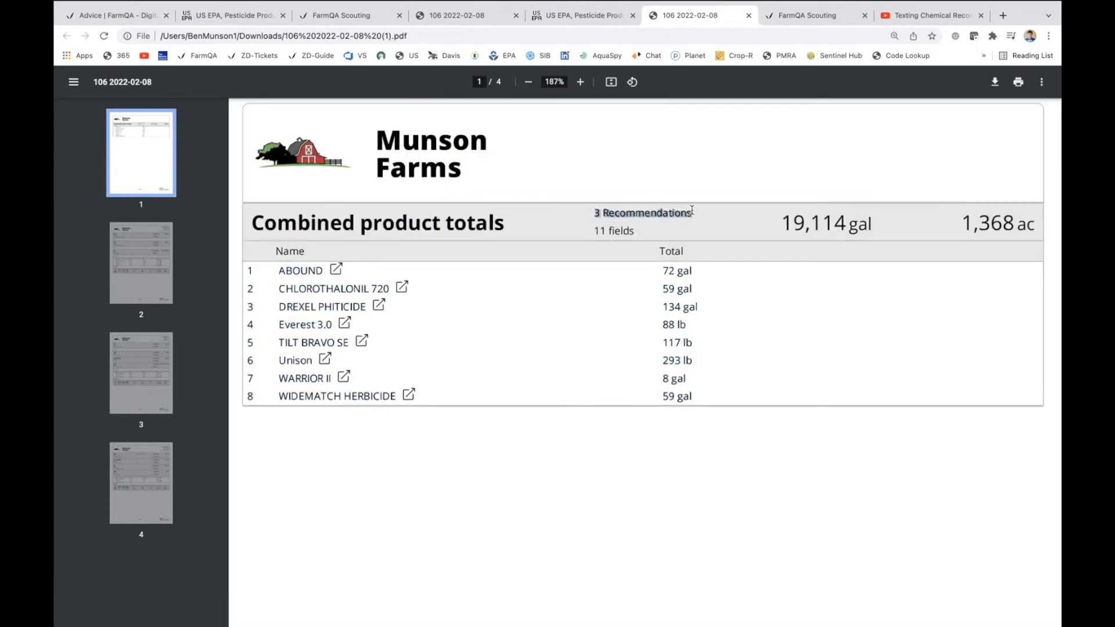
scroll(635, 239, down, 1)
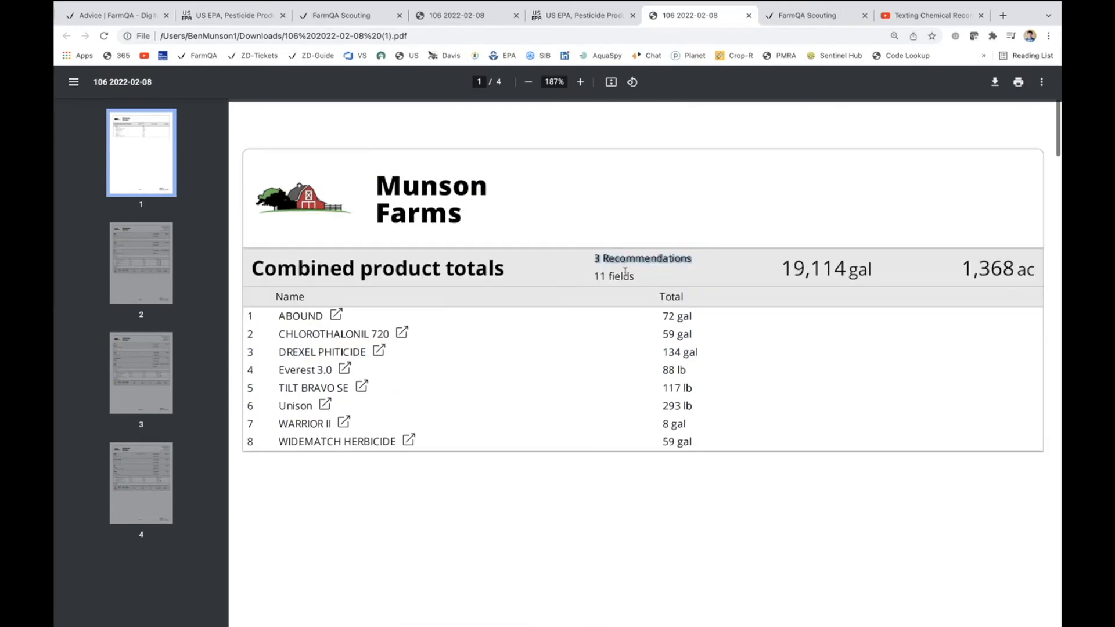
- Compare the combined PDF's page for fields 106, 179 and 26 with the earlier PDF that lists products per field
scroll(604, 386, down, 3)
scroll(604, 385, down, 10)
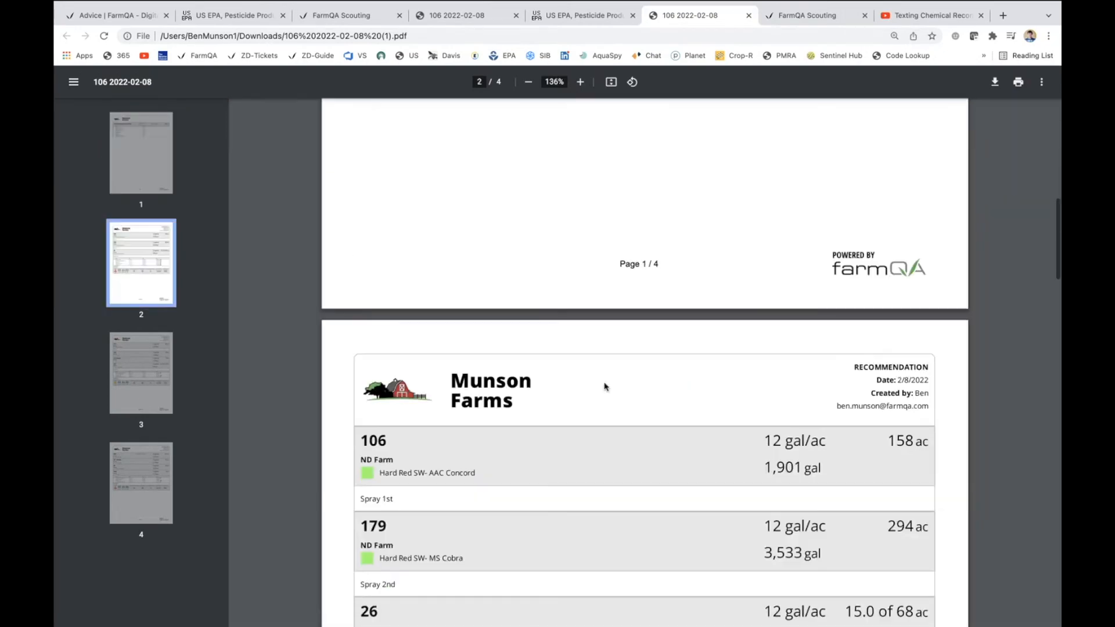
scroll(605, 386, down, 1)
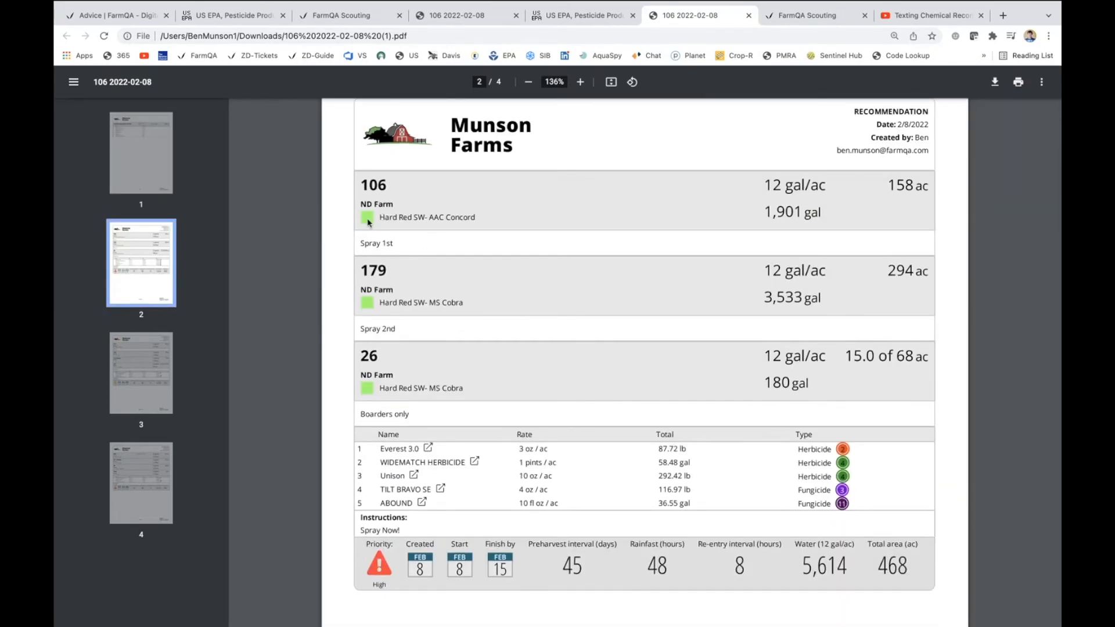
drag(380, 217, 424, 217)
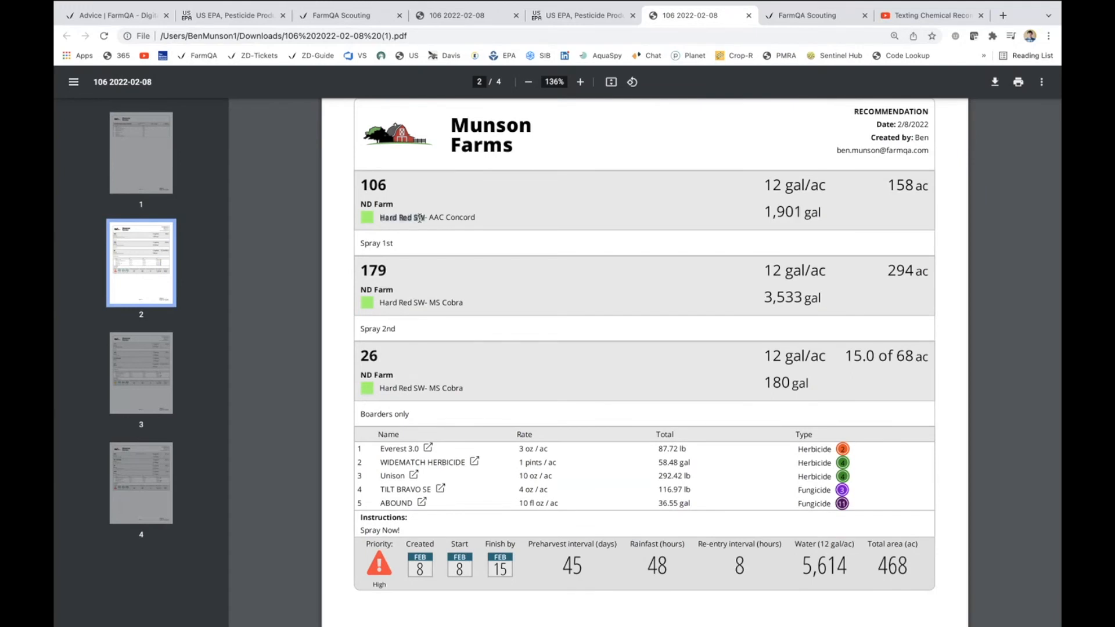
click(495, 225)
click(485, 16)
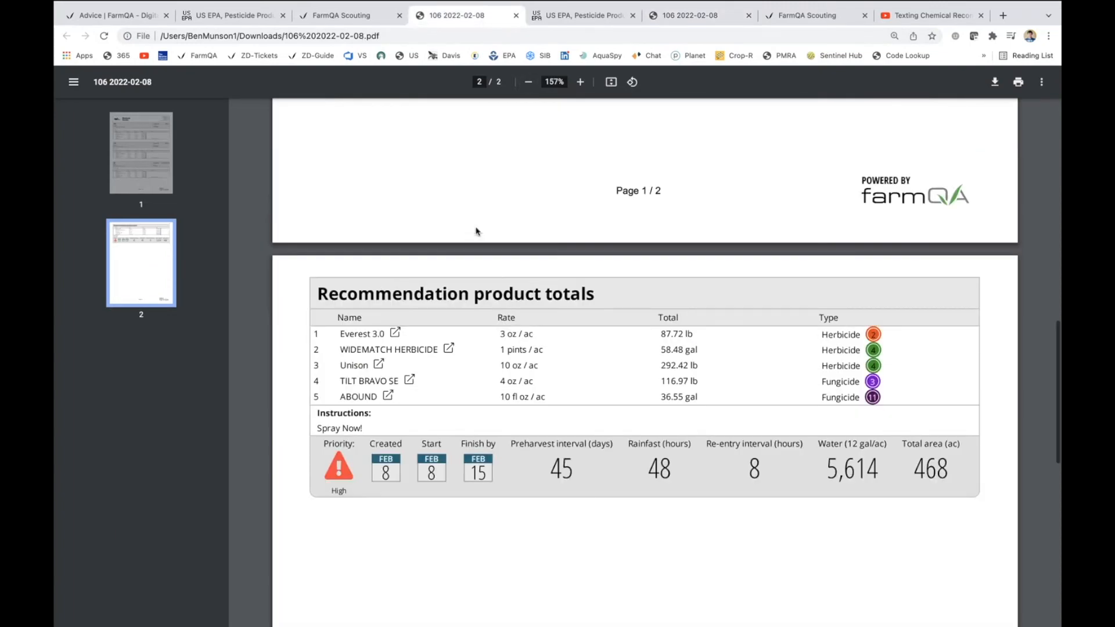
scroll(476, 231, up, 8)
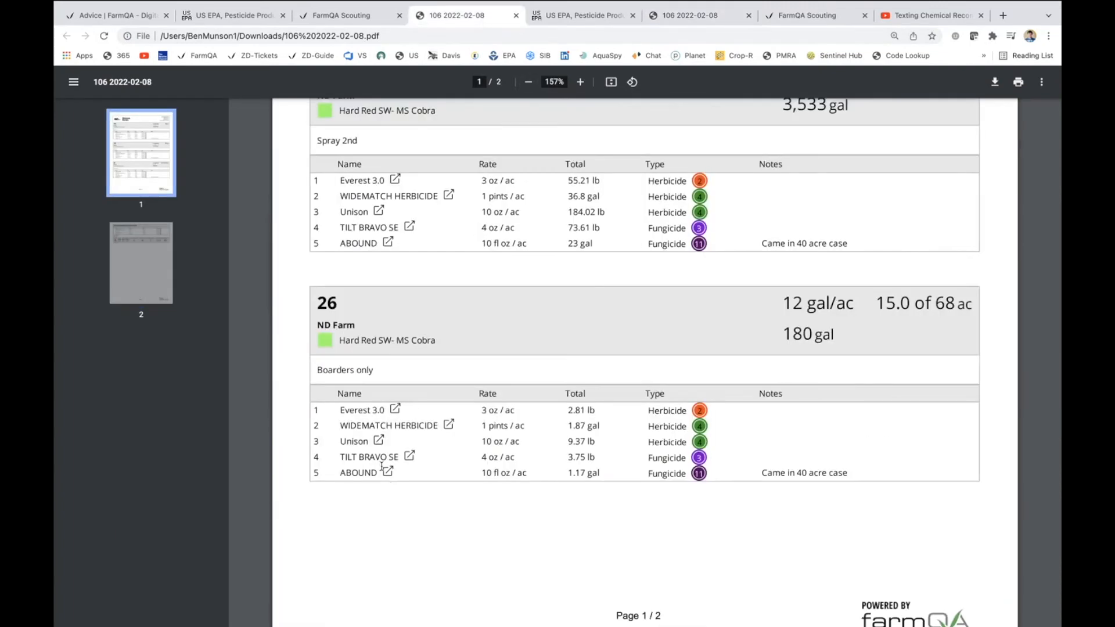
click(697, 15)
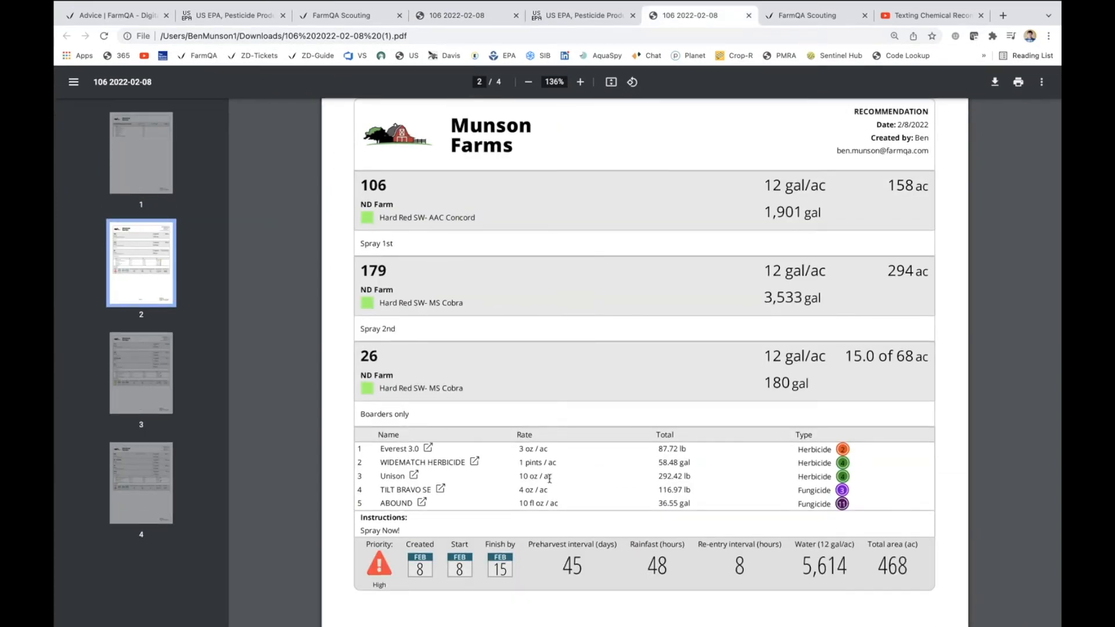
- Review the two 2/4/2022 recommendations in the combined PDF and return to its combined product totals
scroll(548, 476, down, 10)
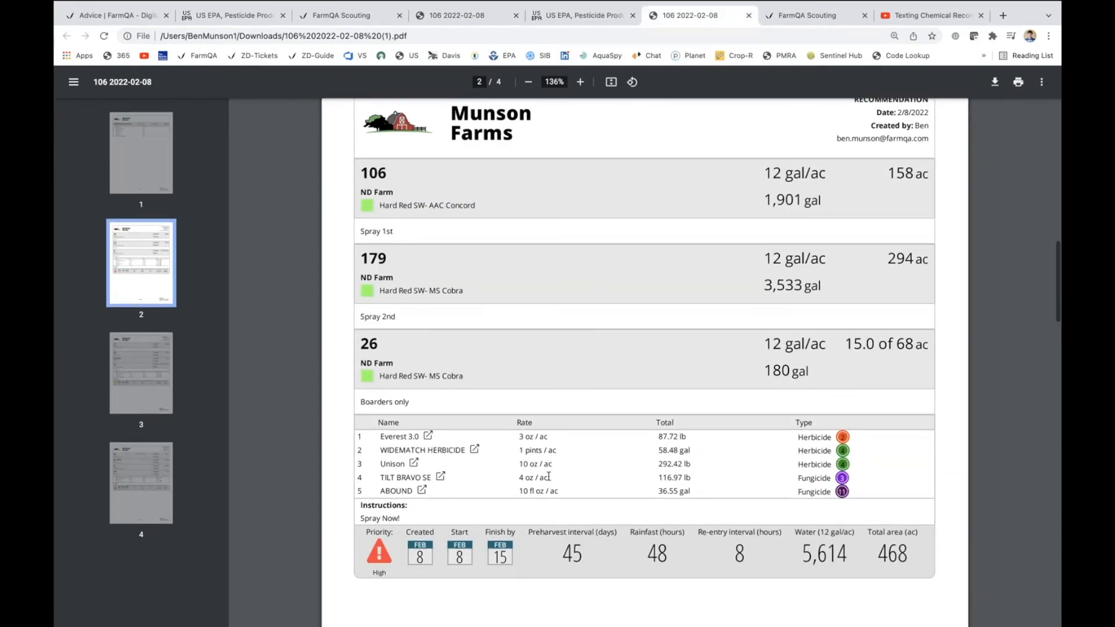
scroll(548, 476, down, 3)
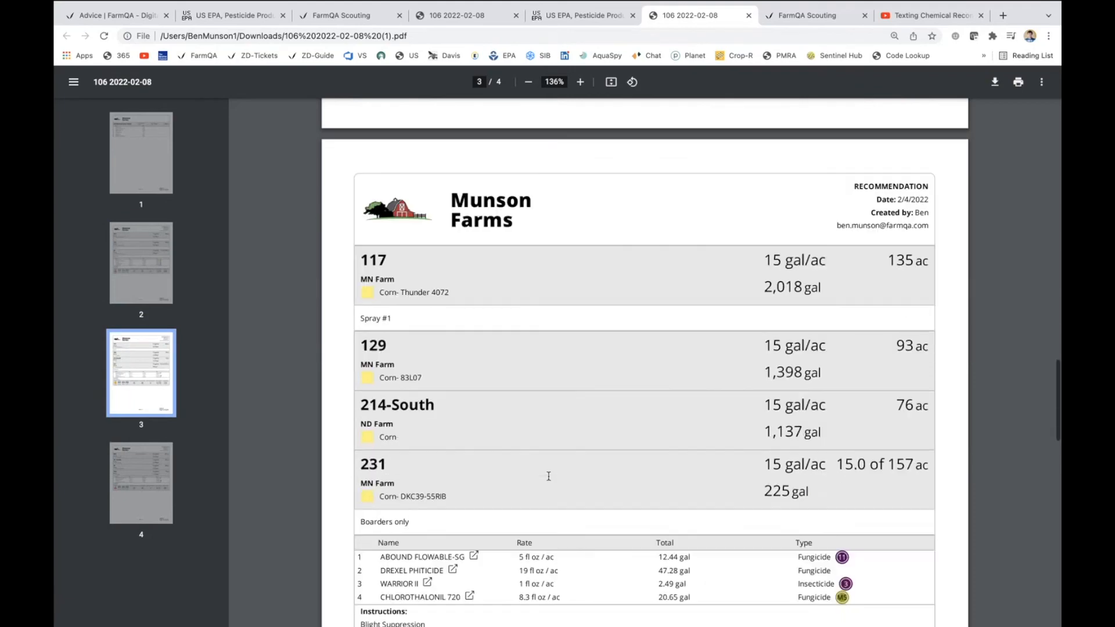
scroll(549, 476, down, 10)
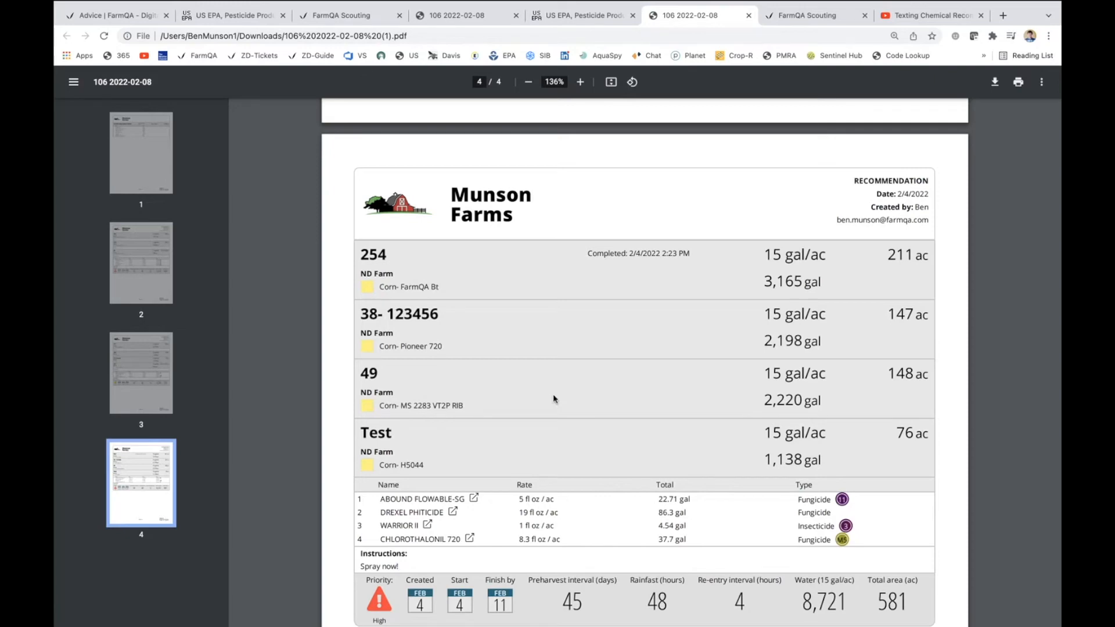
scroll(569, 262, up, 15)
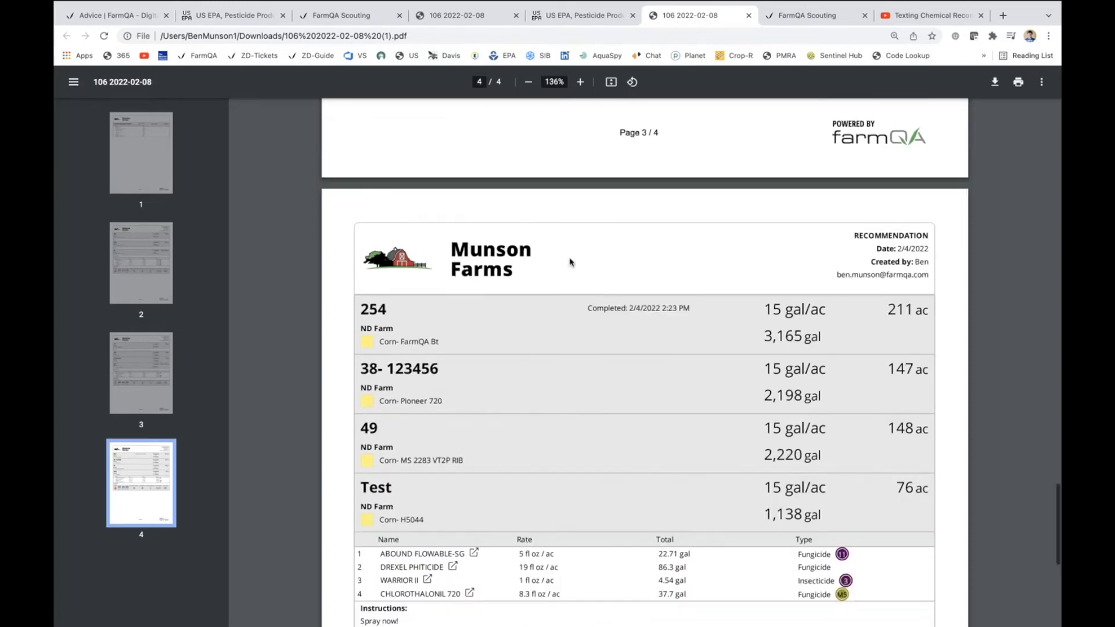
scroll(570, 262, up, 15)
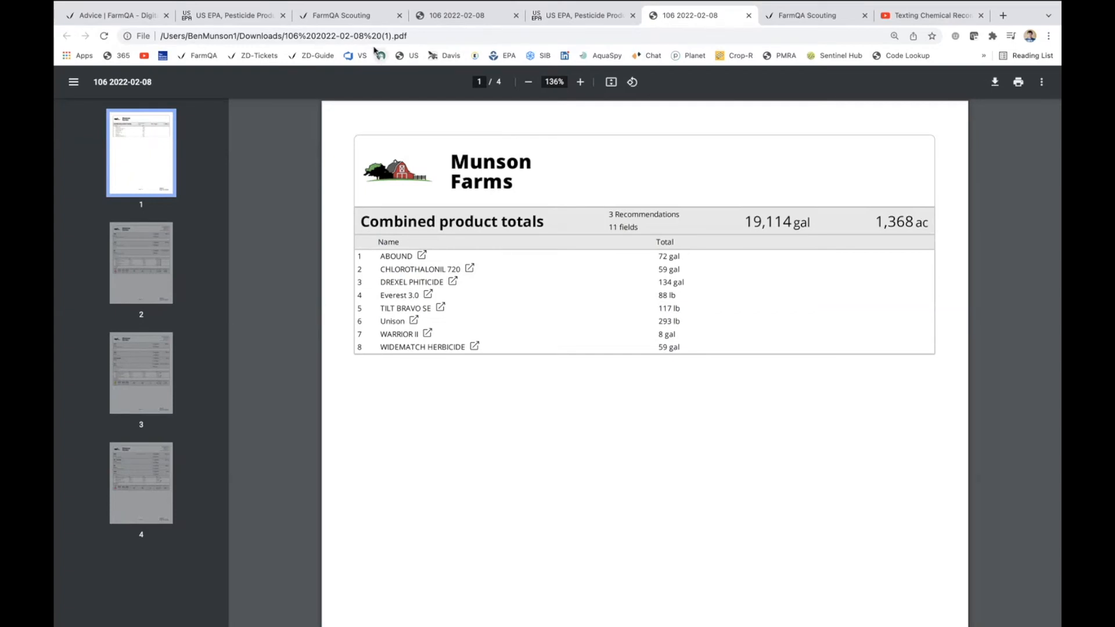
- Return to the Scouting app and choose only field 106 of the newest recommendation (179, 26, 106) for completion
click(365, 24)
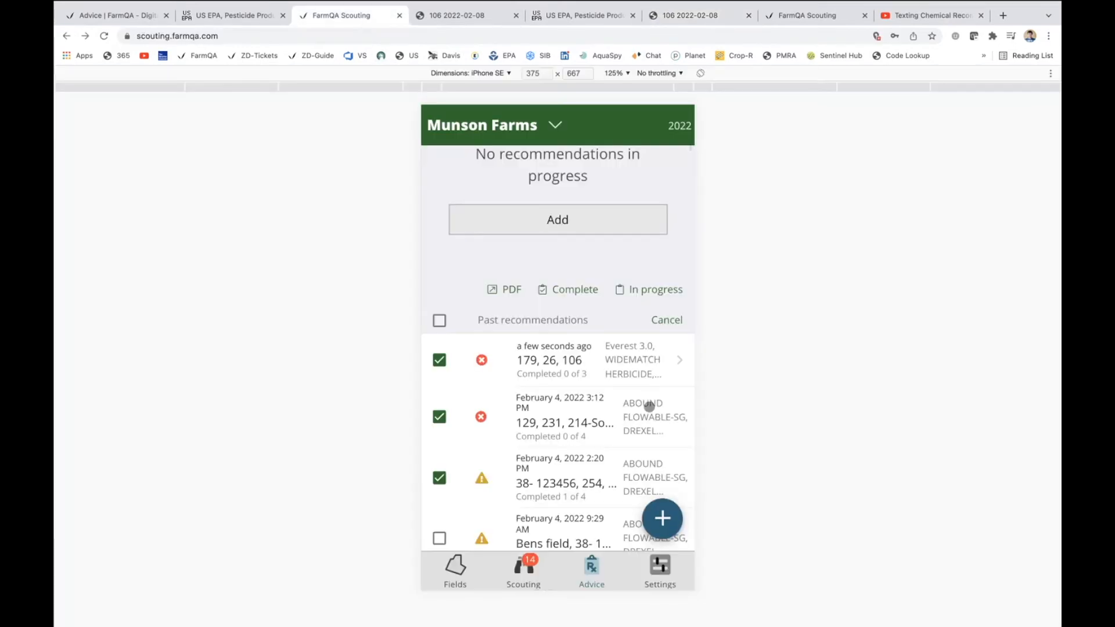
click(445, 415)
click(448, 473)
click(570, 295)
click(474, 484)
click(474, 467)
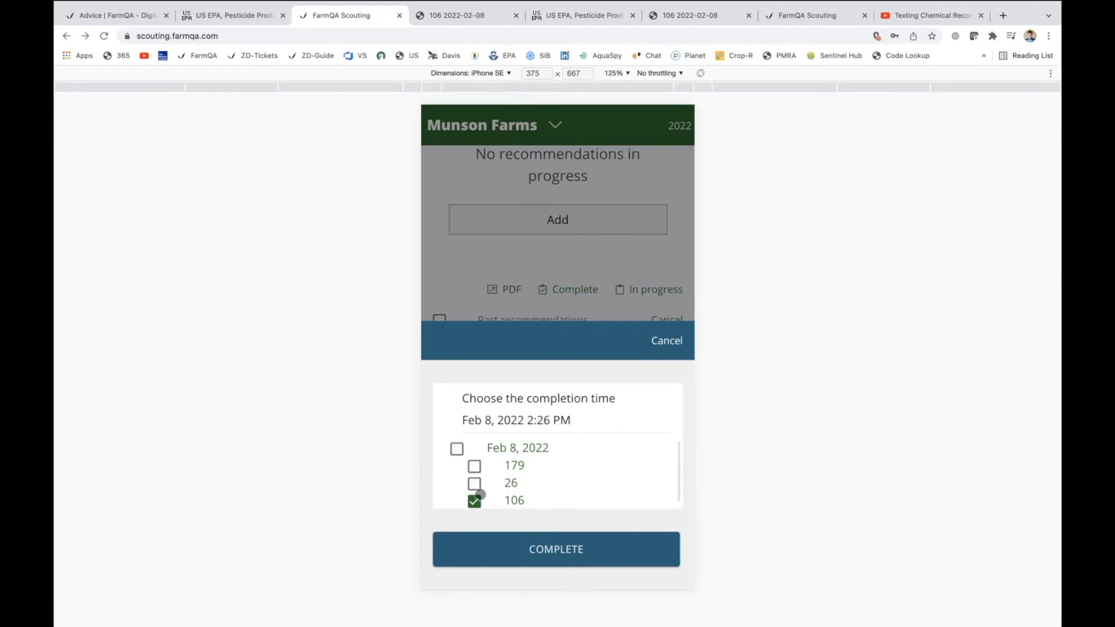
- Set field 106's completion time to Feb 8, 2022 11:26 AM and mark it complete
click(531, 421)
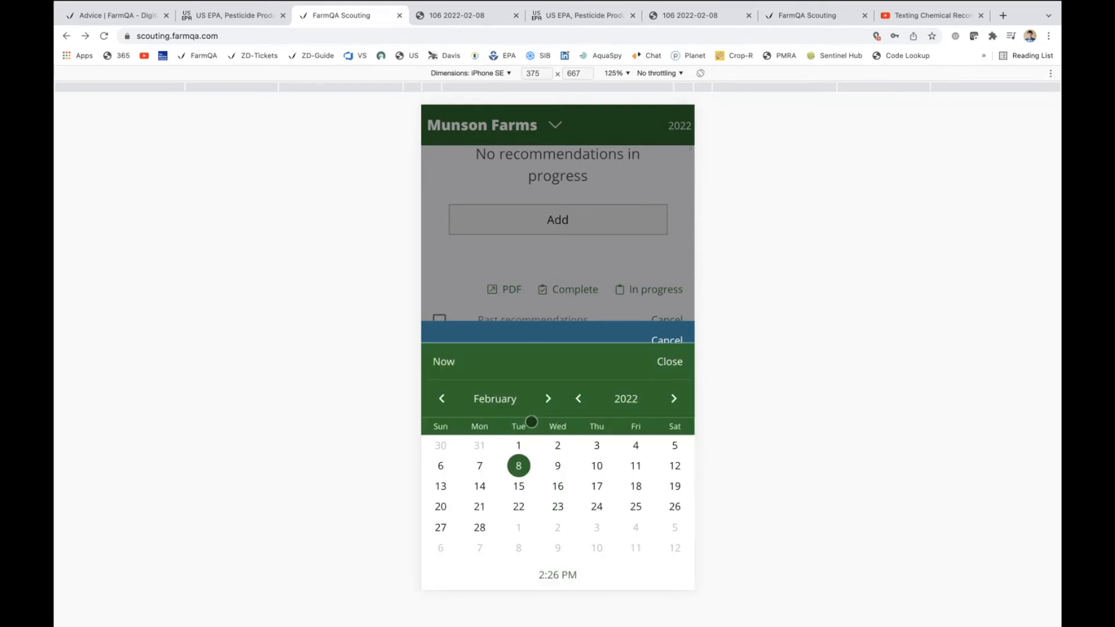
click(558, 575)
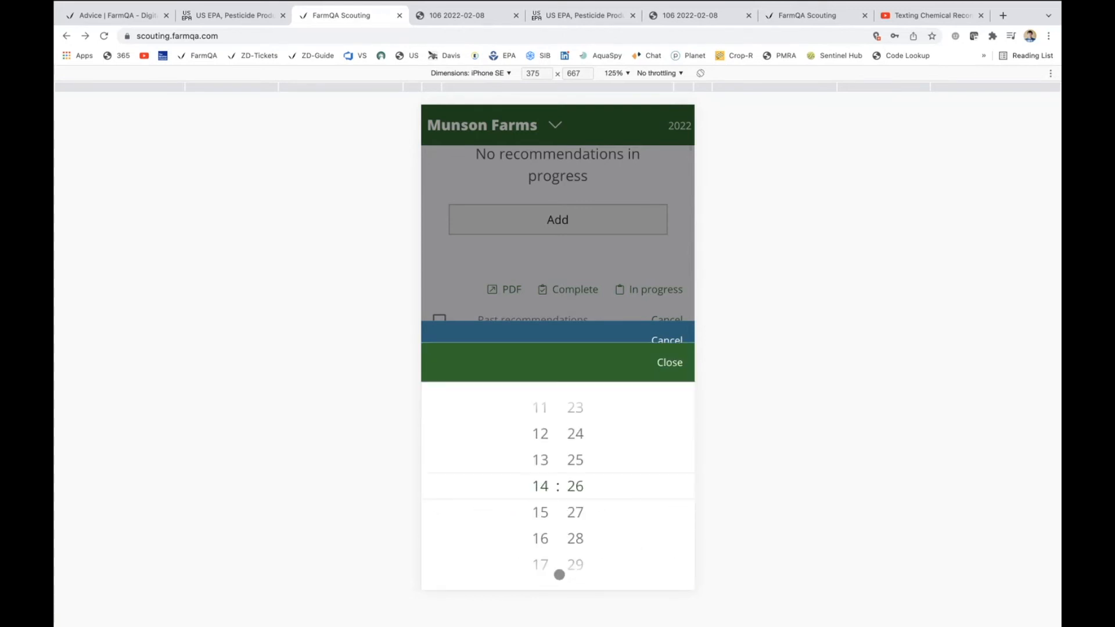
scroll(543, 526, up, 3)
click(662, 383)
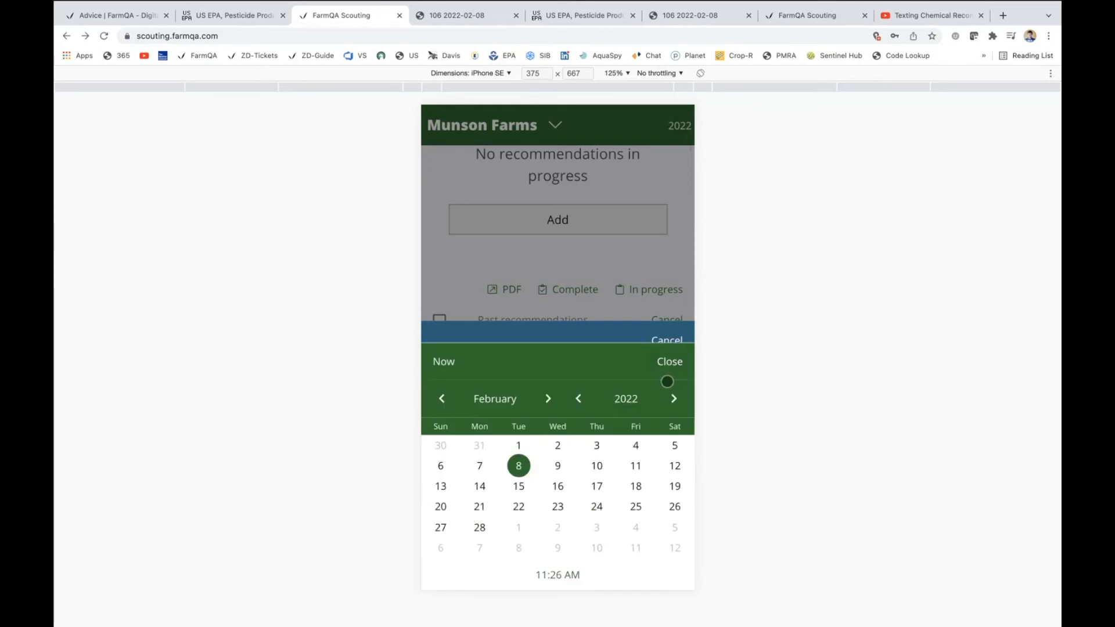
click(668, 362)
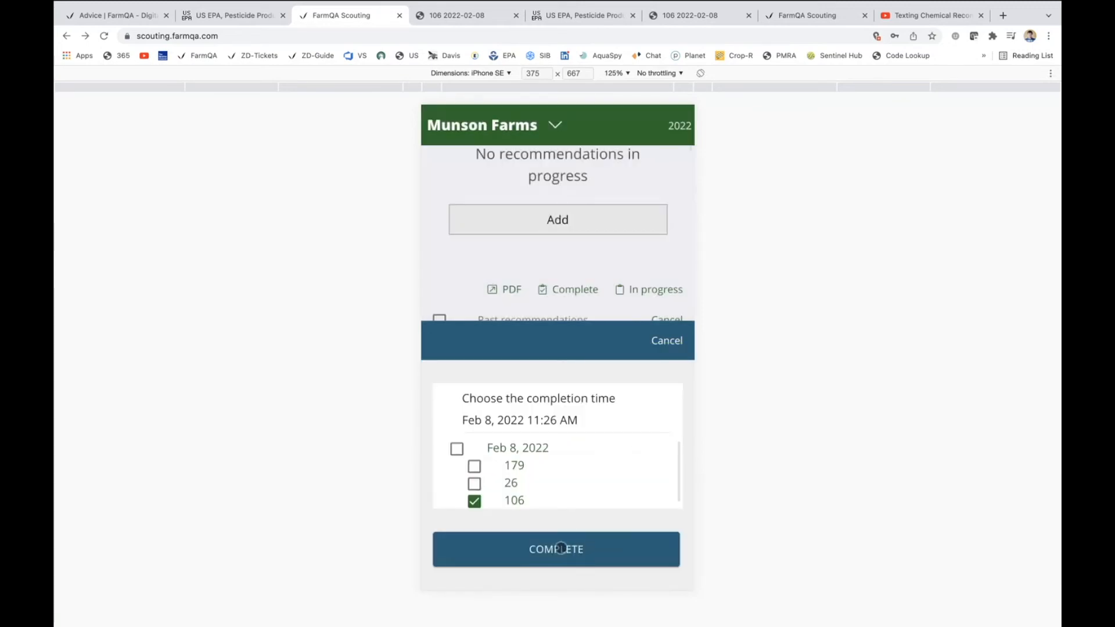
click(561, 548)
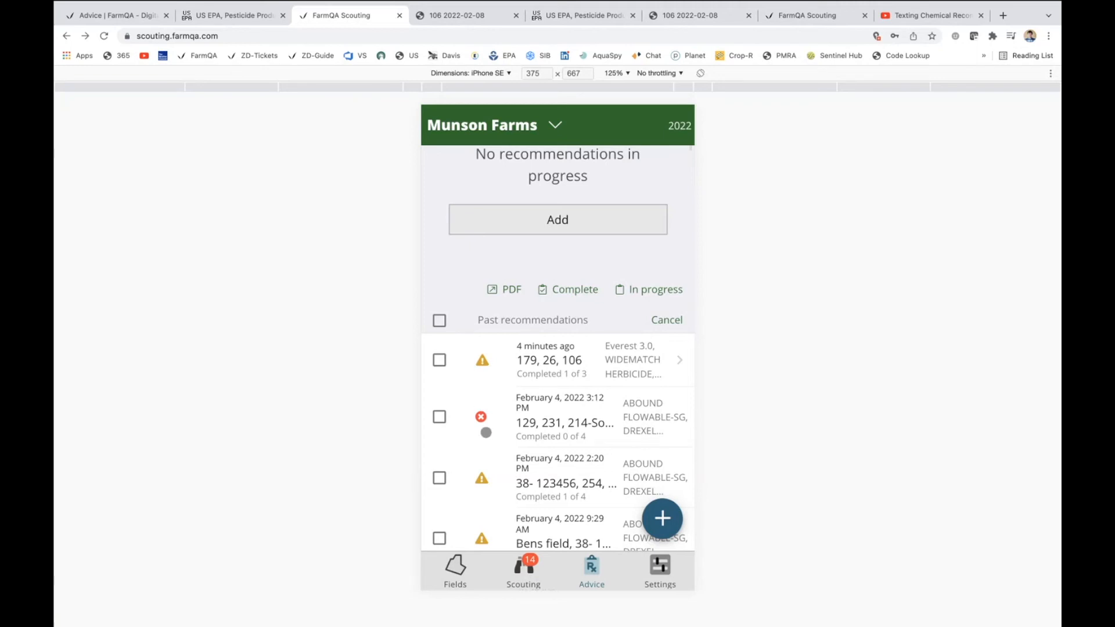
- Look through the completion statuses of past recommendations, and switch to the FarmQA controller's list of recommendations
scroll(575, 442, down, 3)
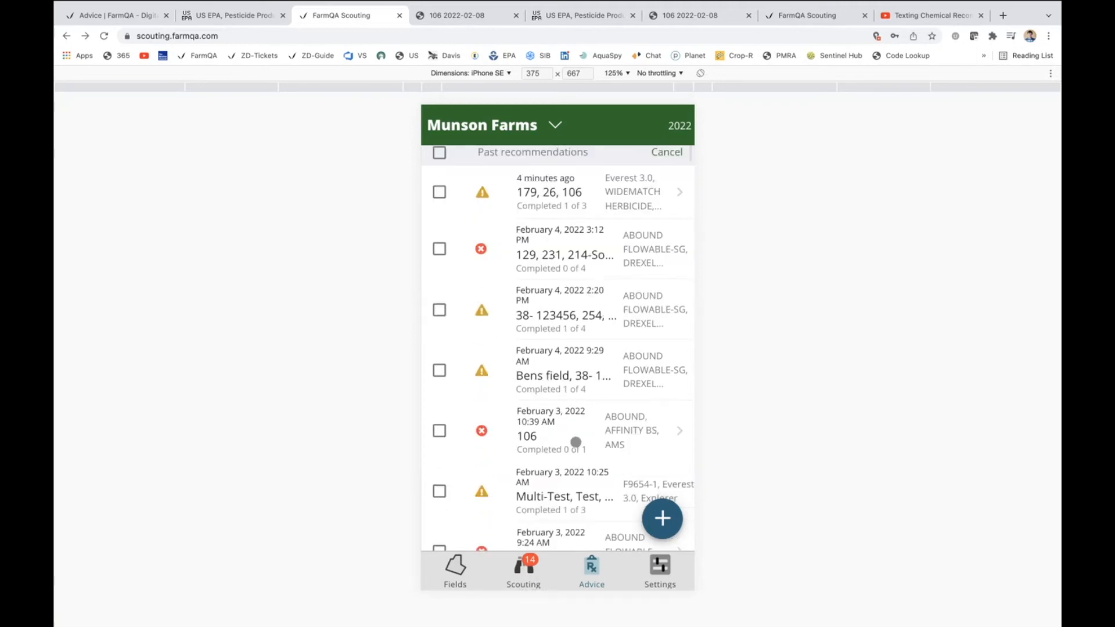
scroll(576, 442, down, 5)
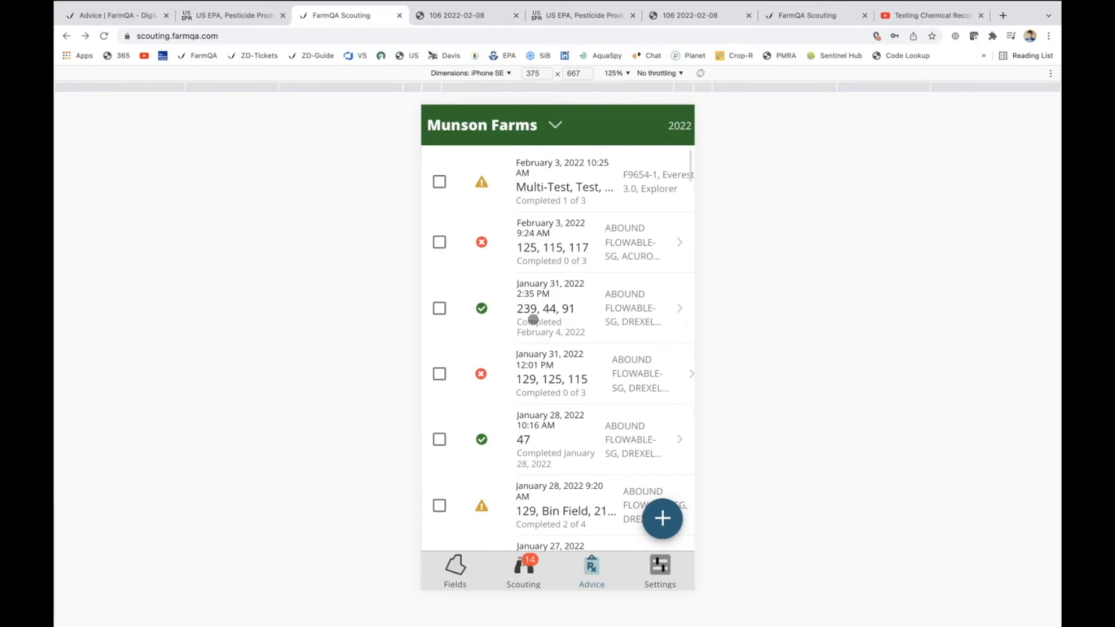
click(138, 21)
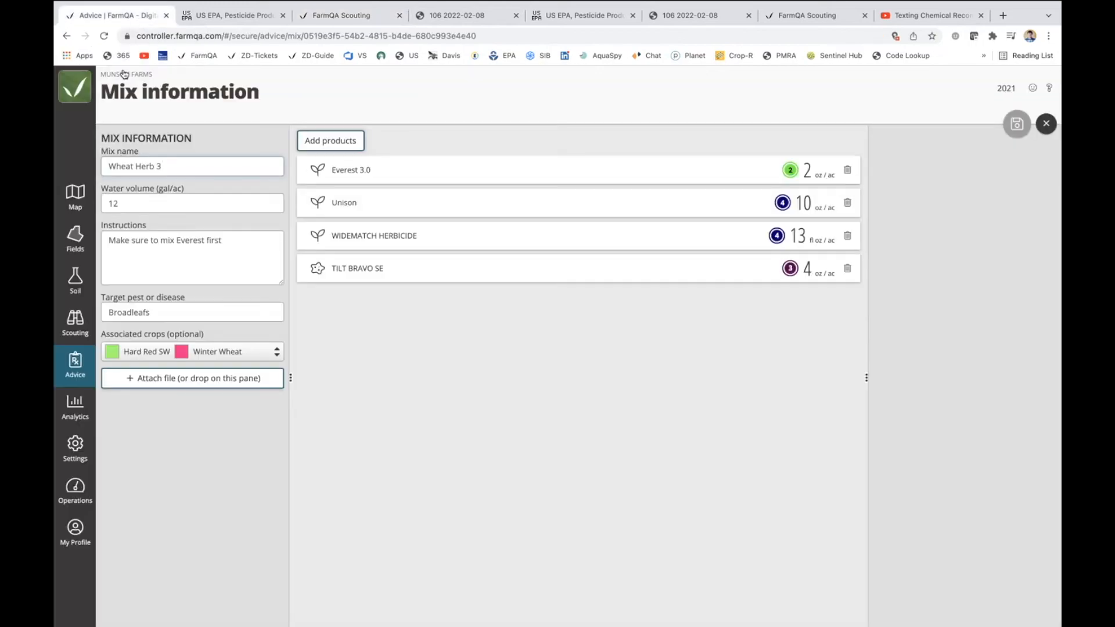
click(74, 362)
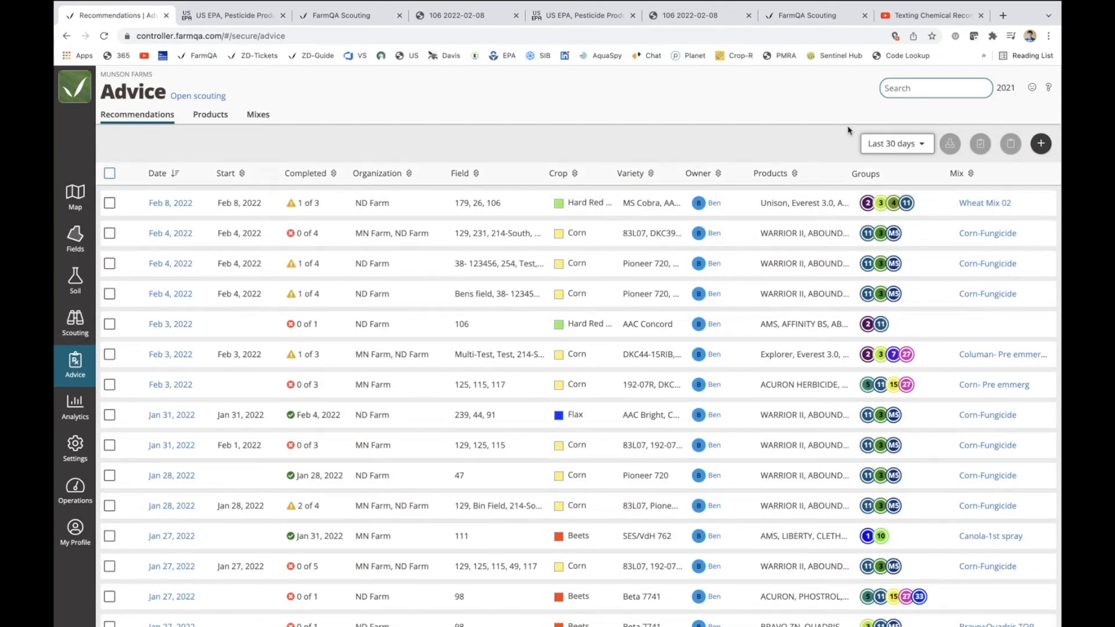
- Look at the date range options and search the recommendations for field 106, pointing out the product groups column
click(916, 145)
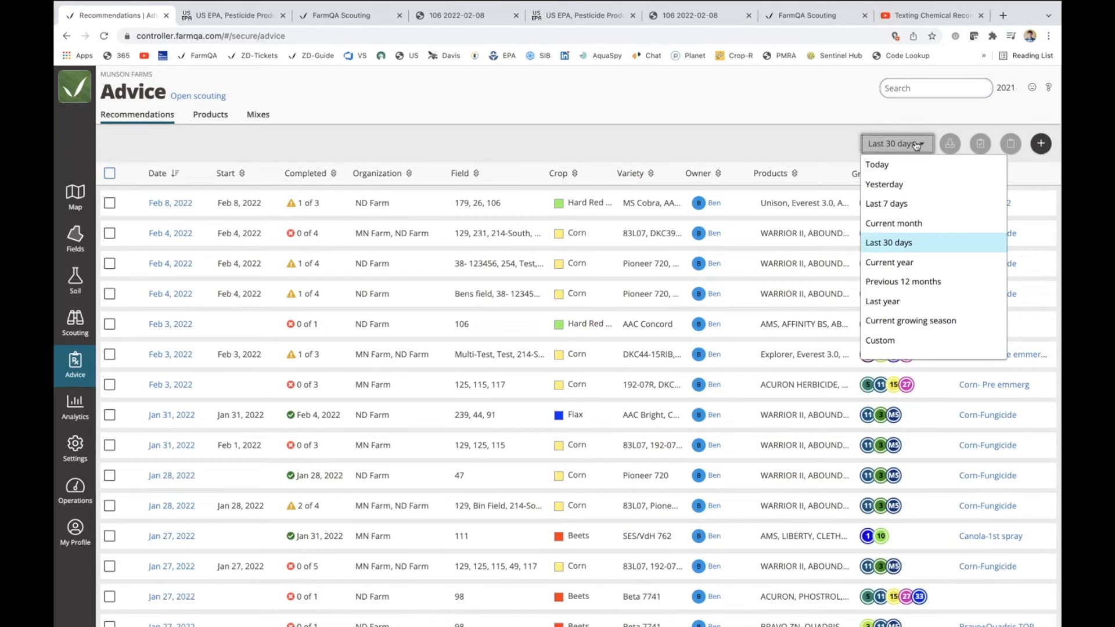
click(919, 87)
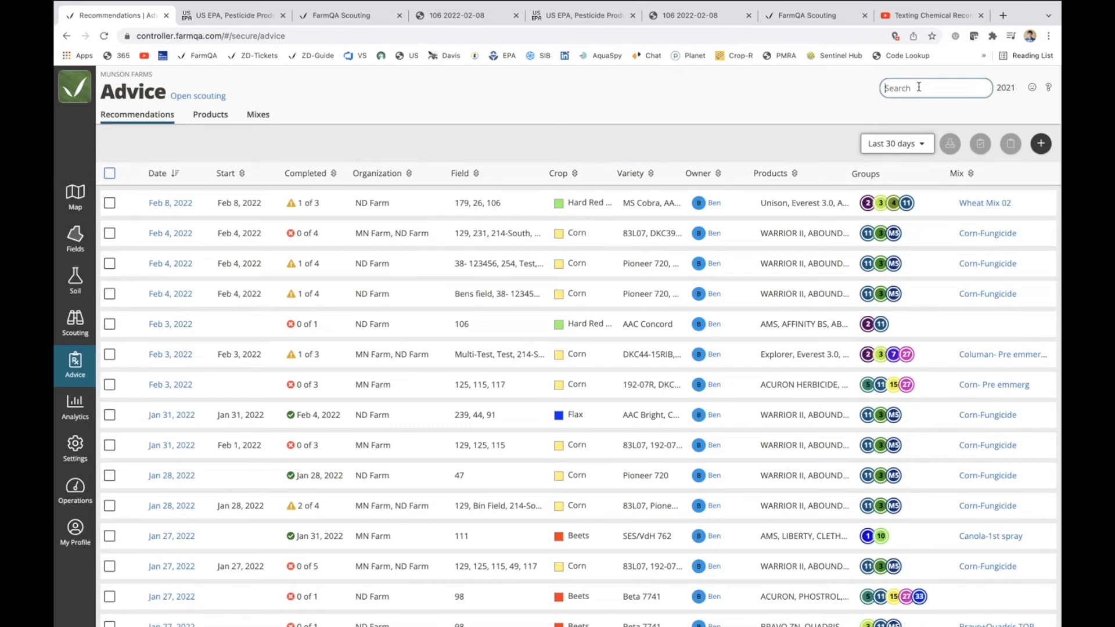
text(106)
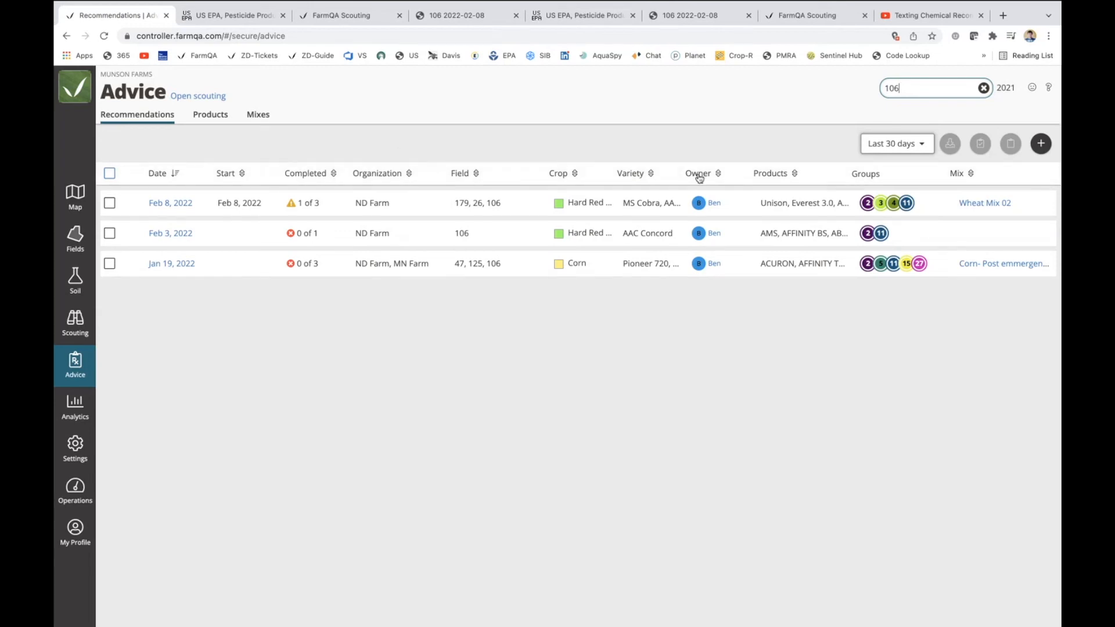
drag(850, 174, 877, 171)
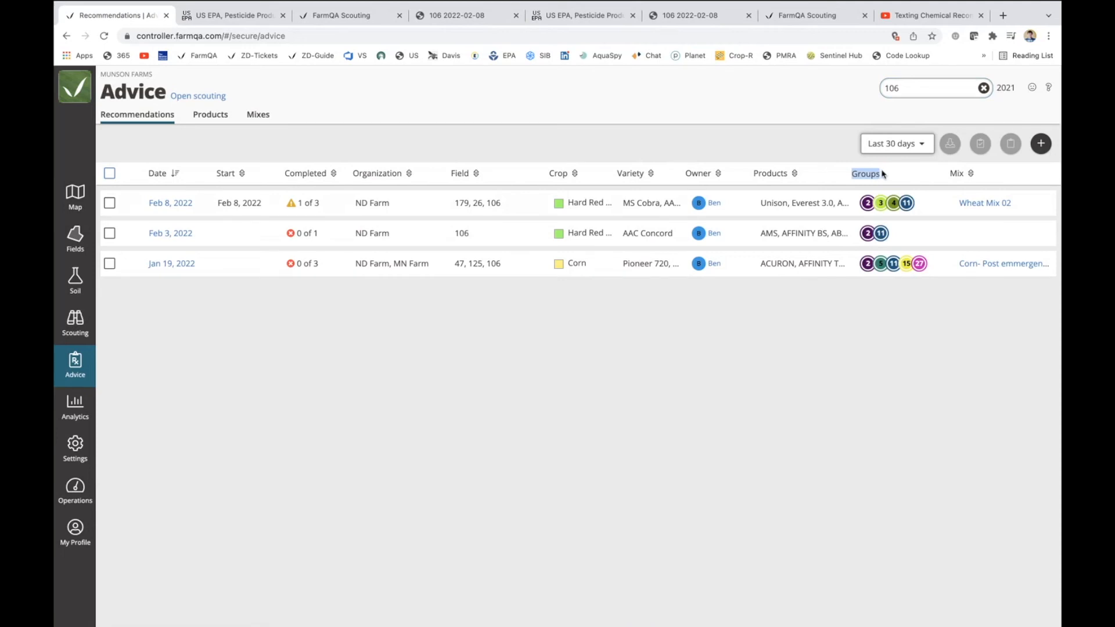
- Apply a custom date range starting 01/09/2015 to the recommendations found for field 106
click(929, 142)
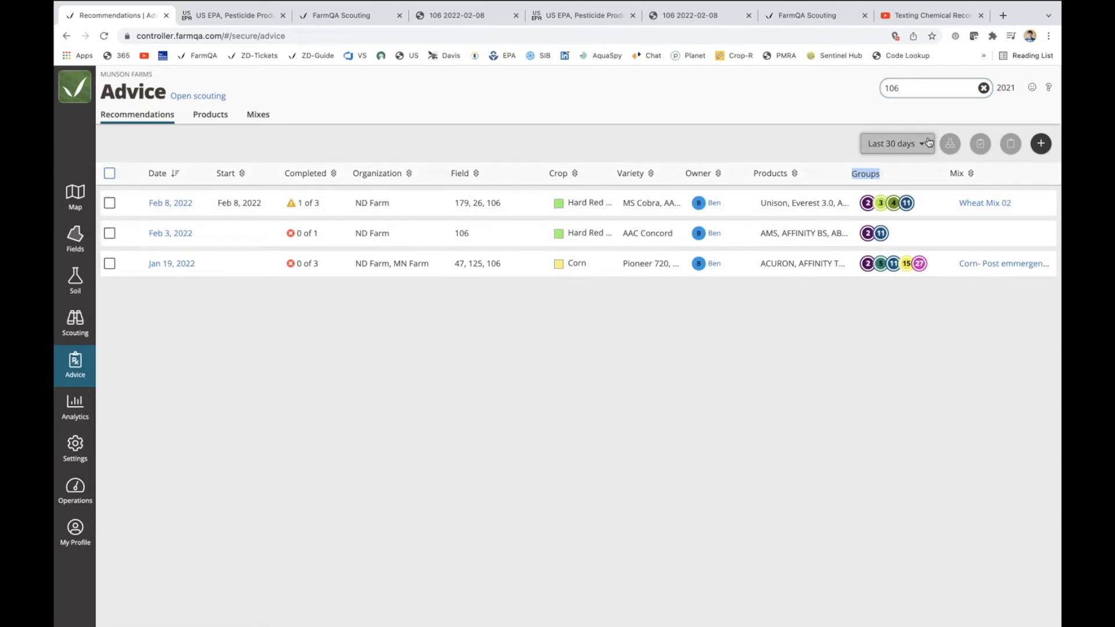
click(890, 340)
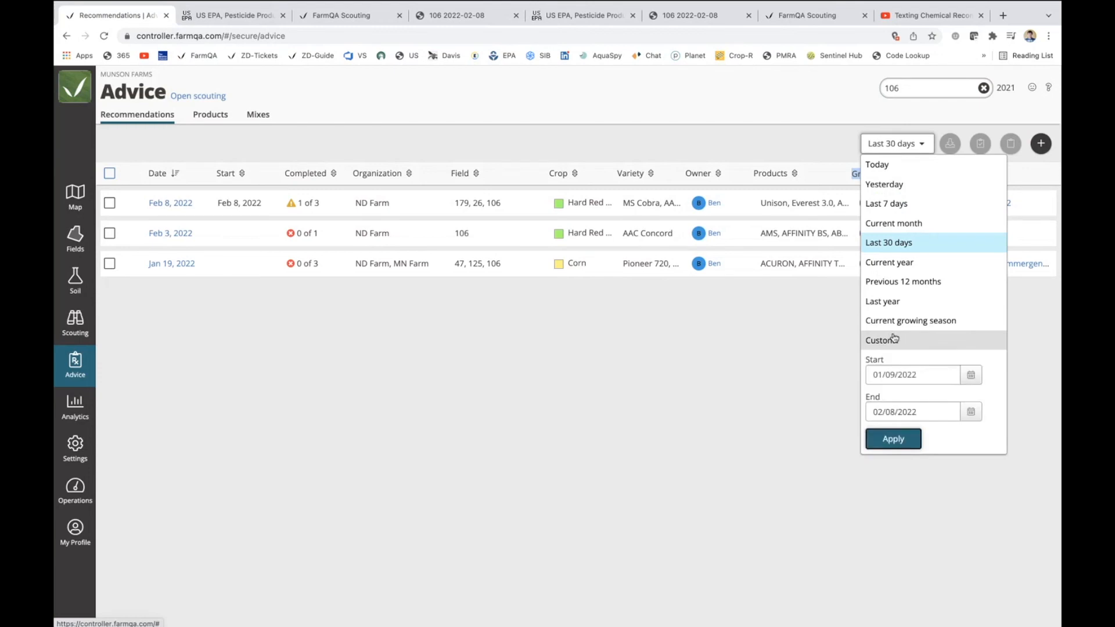
click(921, 374)
key(BackSpace)
key(BackSpace)
text(15)
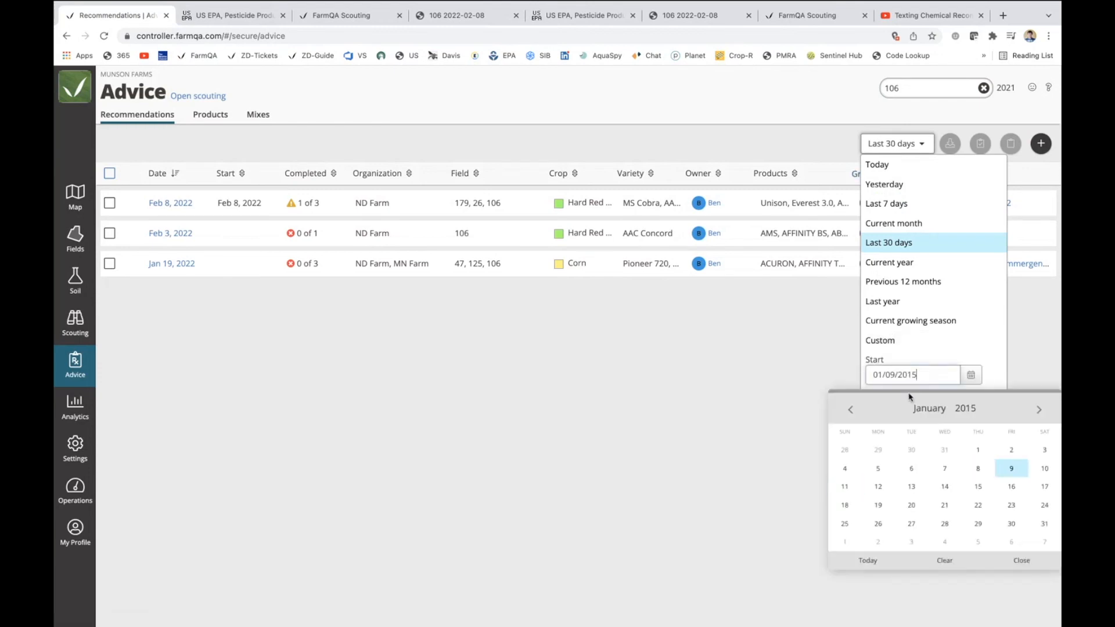
click(787, 381)
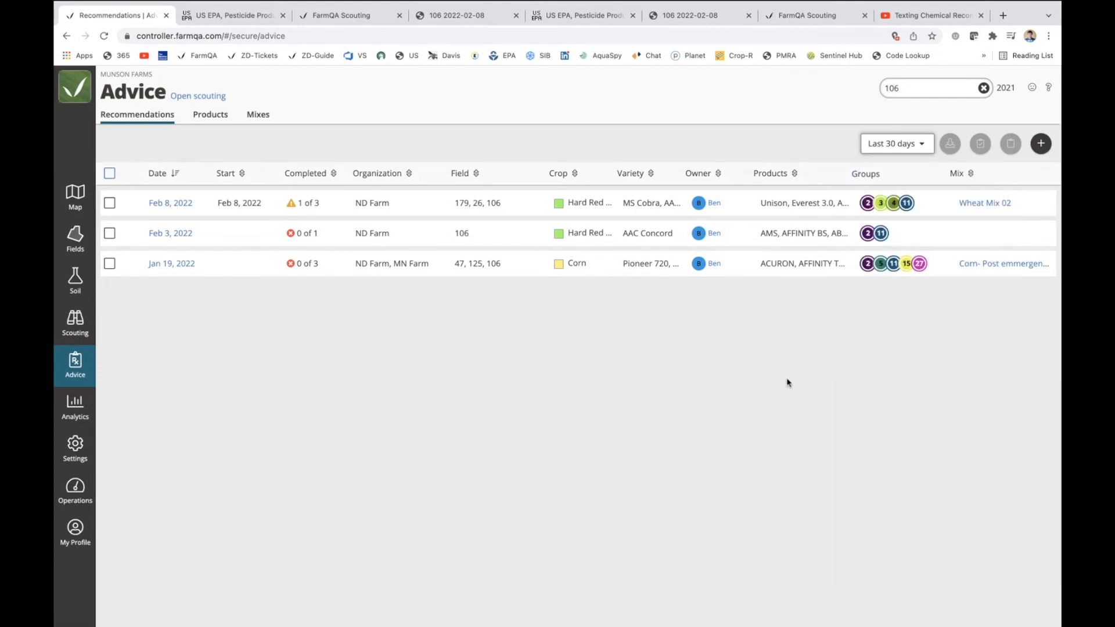
click(918, 143)
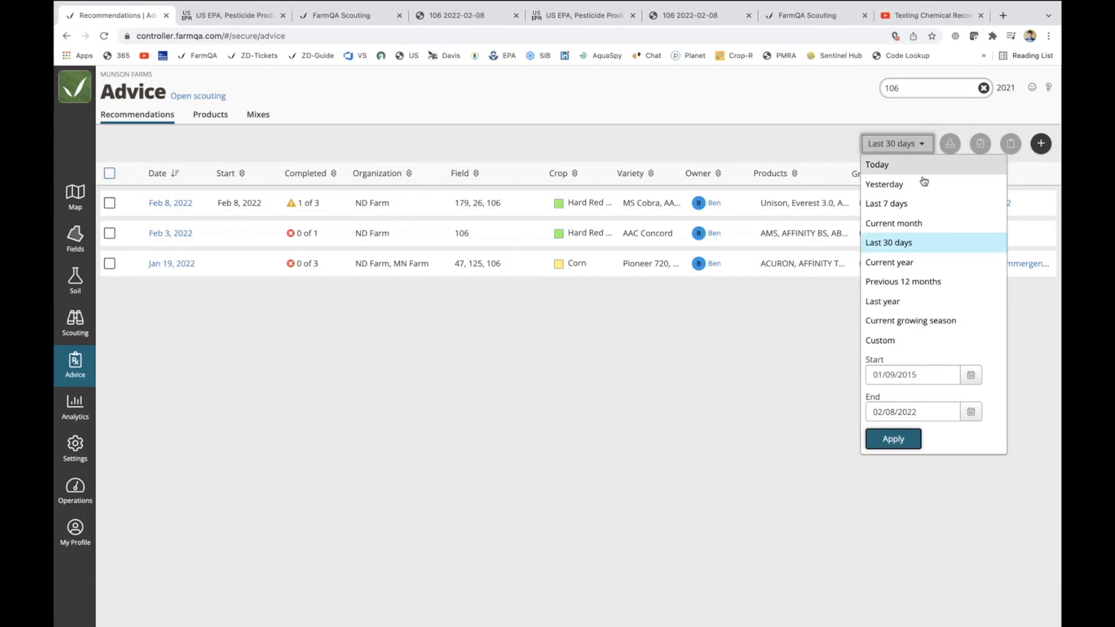
click(897, 439)
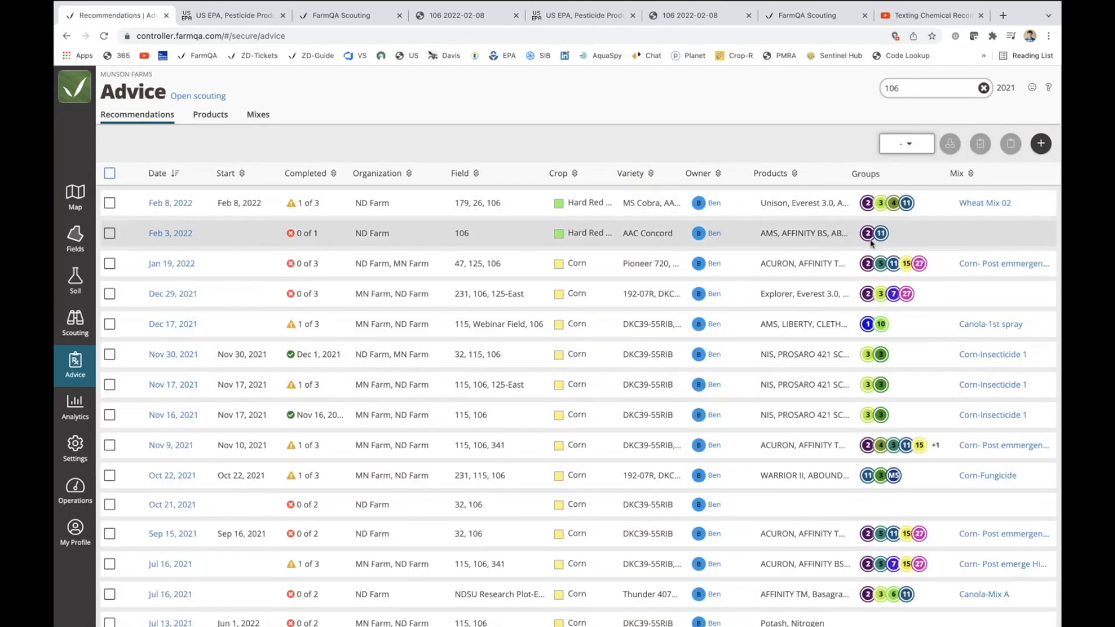
mouse_move(870, 243)
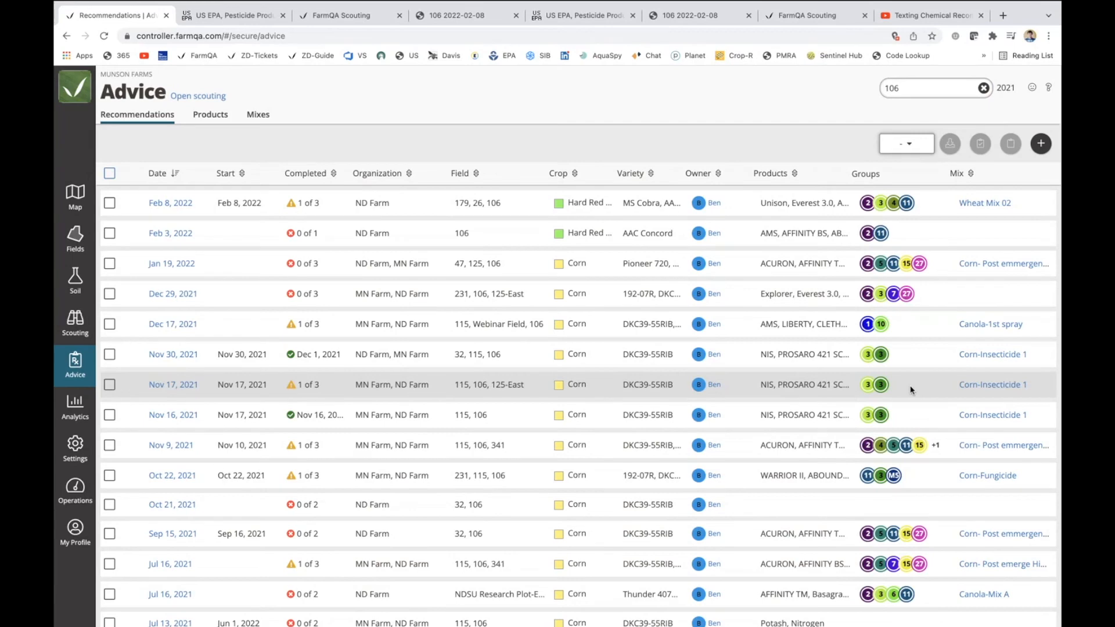
- Start a mix from the Feb 8, 2022 recommendation, name it "Herbice Spray 4.0", and leave without saving it
click(170, 204)
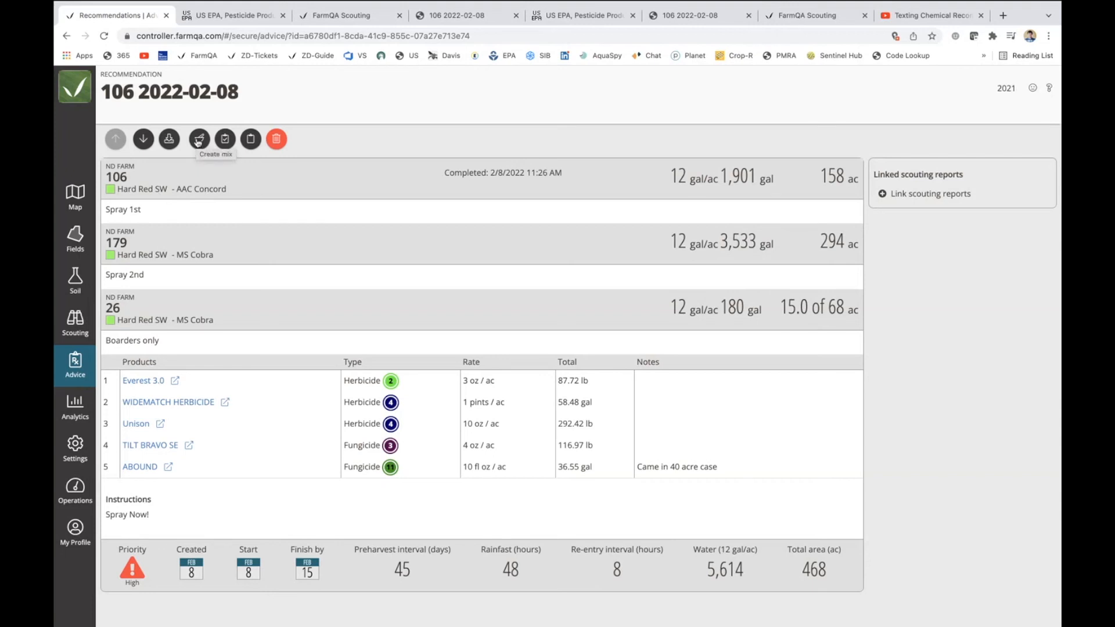
click(198, 140)
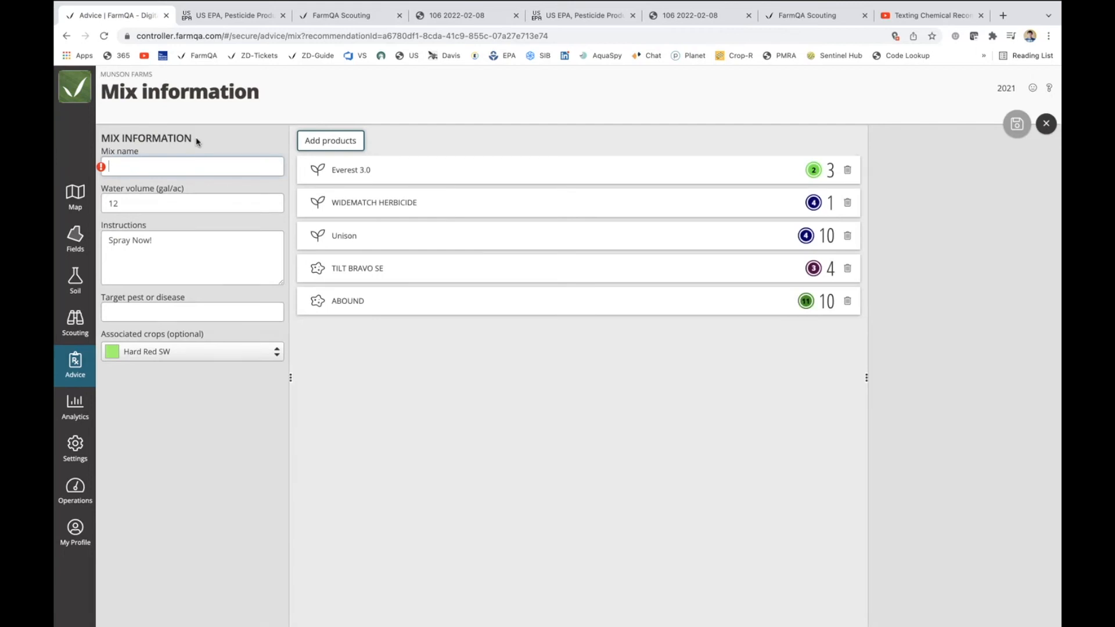
text(Herbcide)
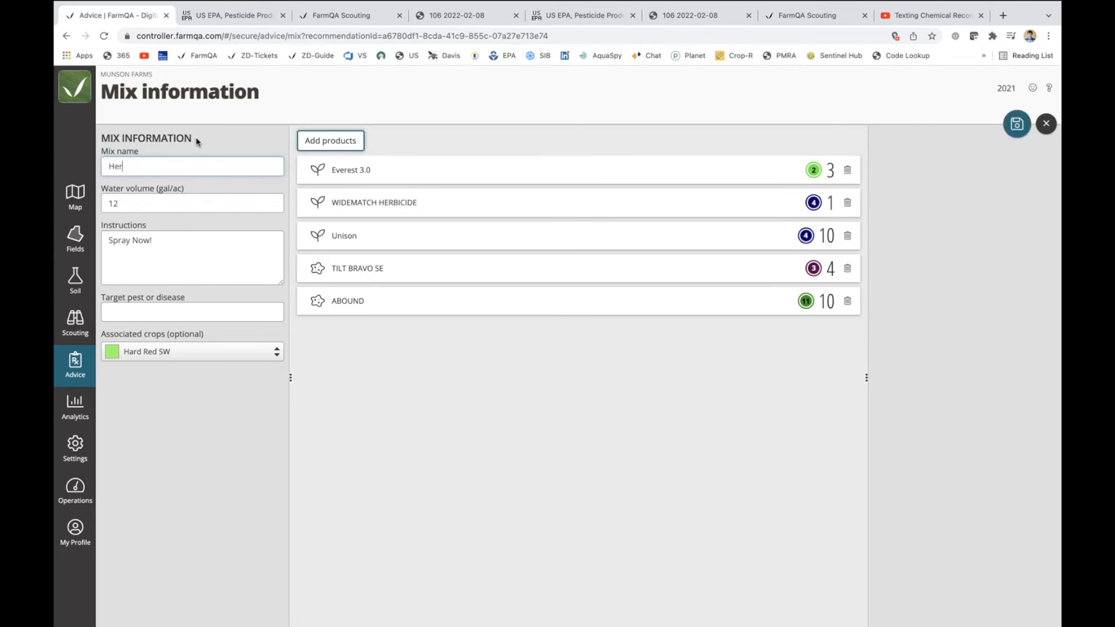
key(BackSpace)
key(BackSpace)
key(BackSpace)
key(BackSpace)
text(isd)
key(BackSpace)
key(BackSpace)
text(ce Spray 4.0)
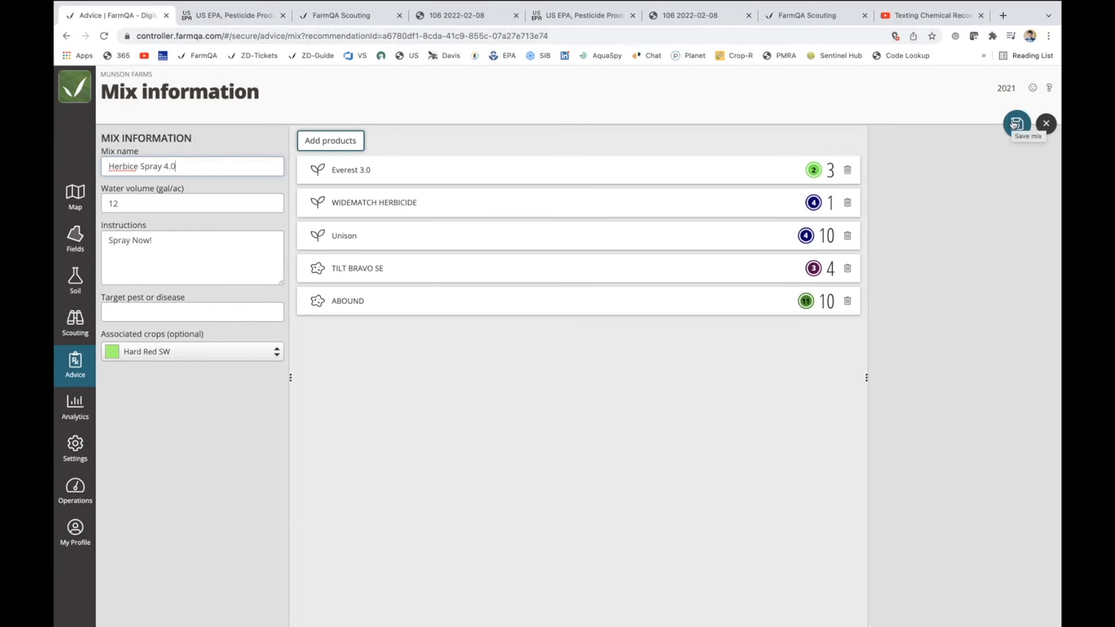
click(77, 373)
click(560, 185)
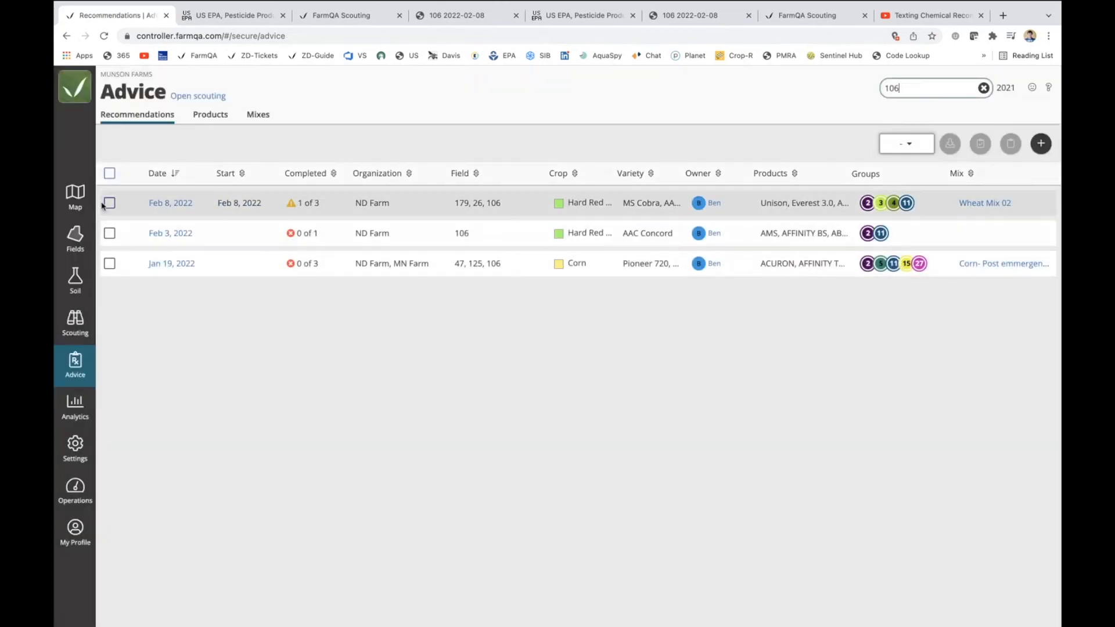
- Find the East Quarter field on the farm map, check the available growing seasons, and open the field's details
click(74, 201)
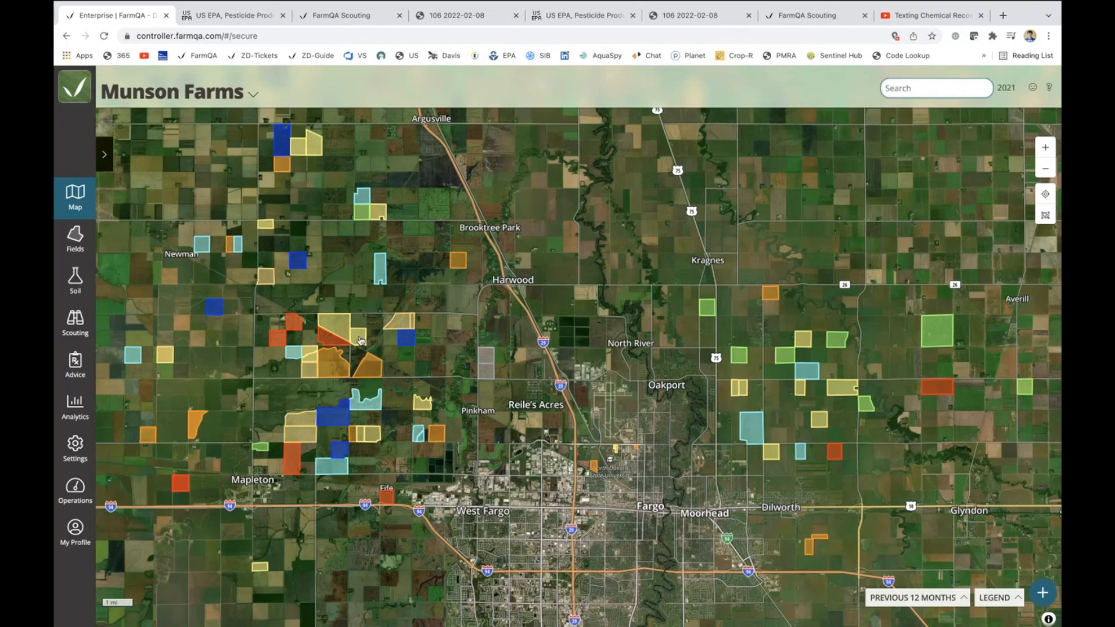
scroll(360, 339, up, 1)
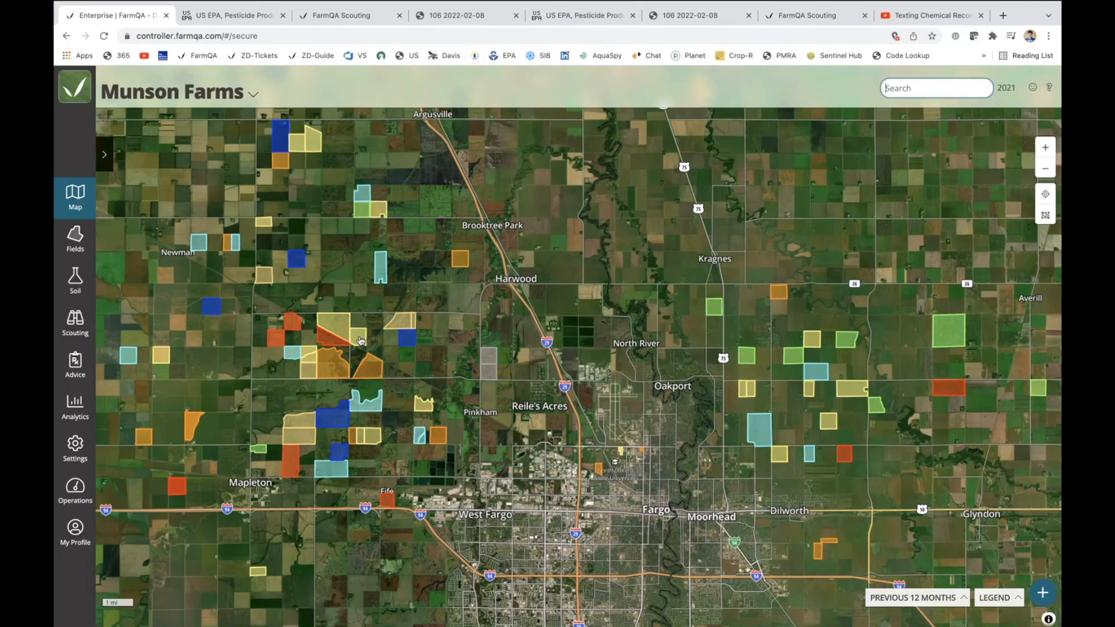
scroll(360, 341, up, 4)
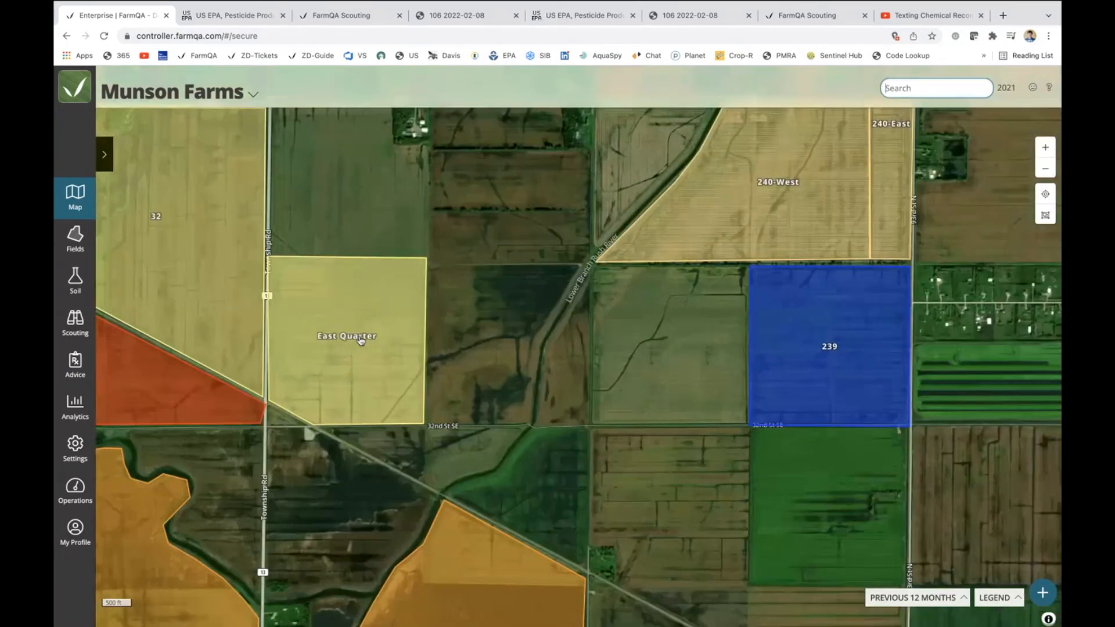
scroll(360, 341, up, 1)
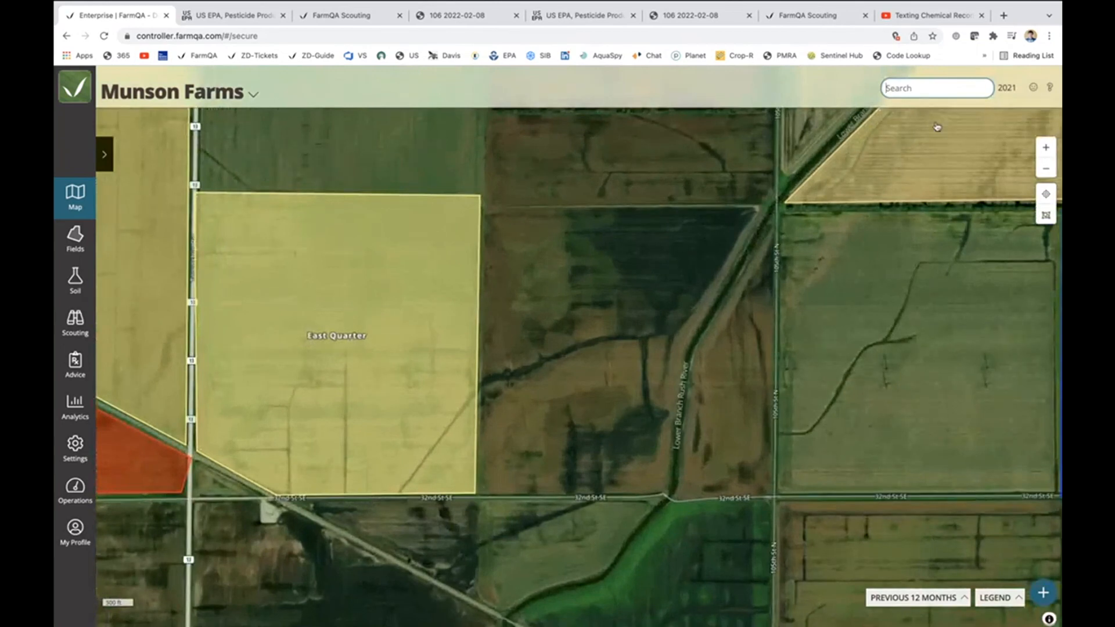
click(1008, 85)
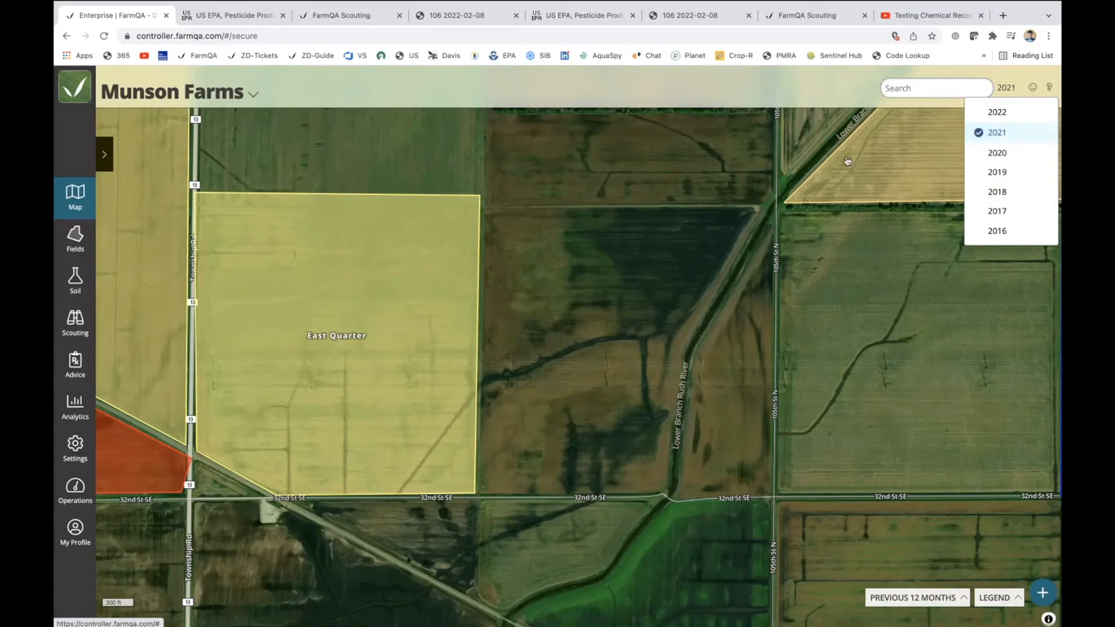
drag(437, 274, 607, 271)
click(607, 272)
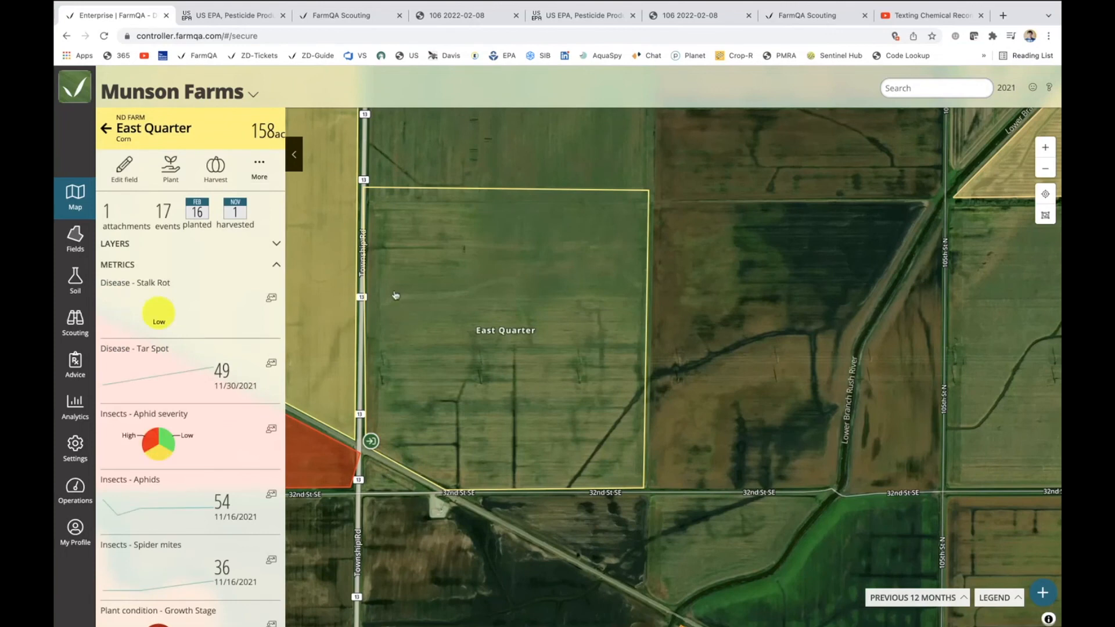
- Open the East Quarter field's events and filter them to show only recommendations, excluding harvested, planted and scouting report events
click(167, 212)
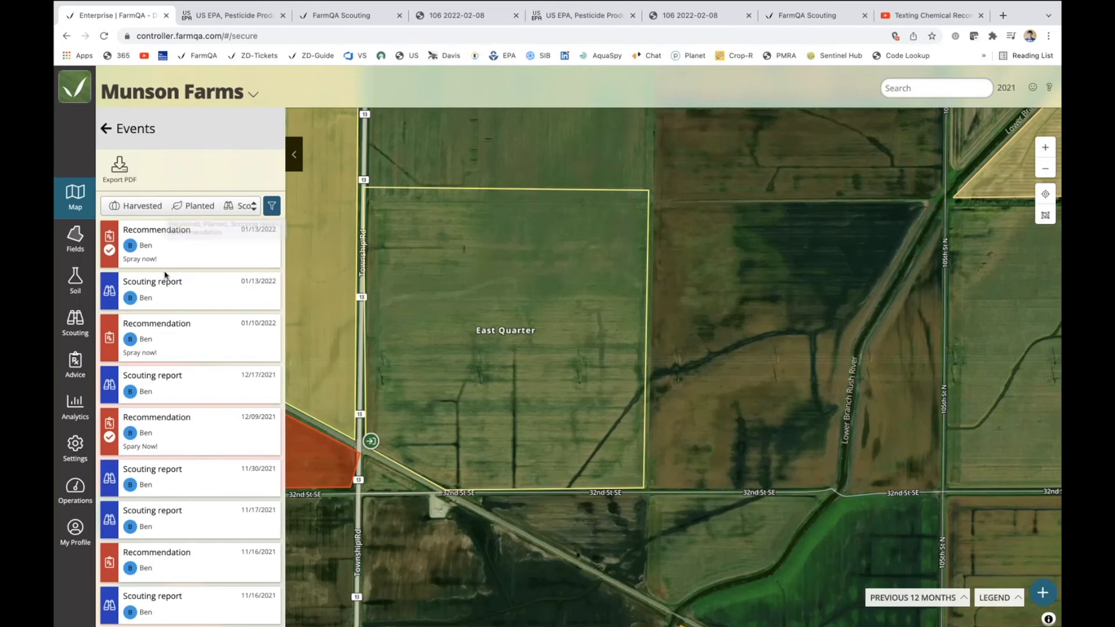
click(231, 210)
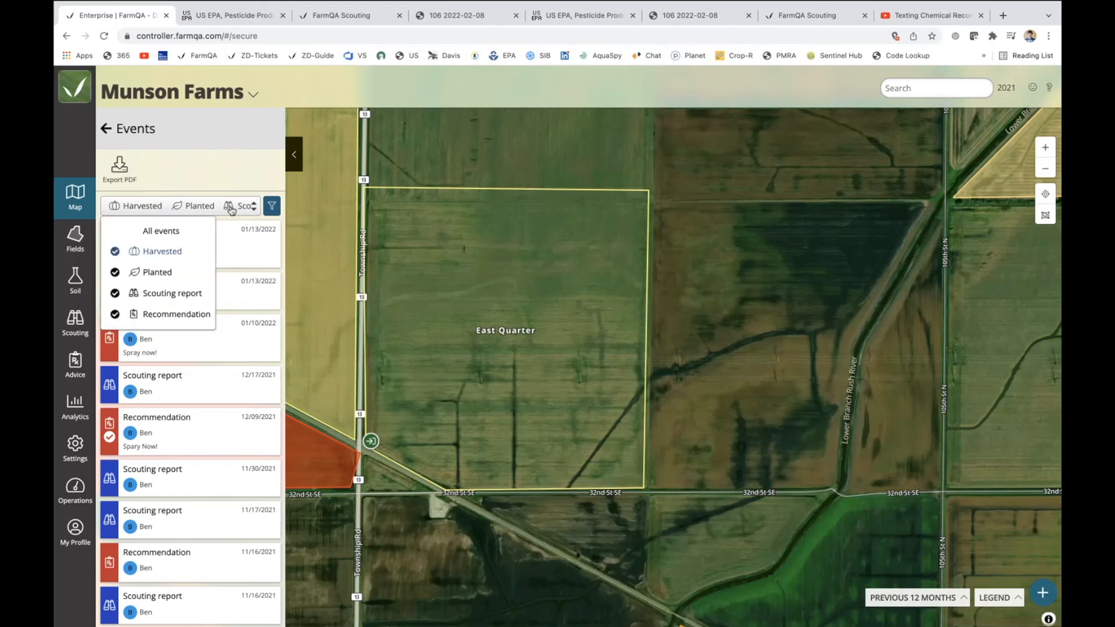
click(174, 295)
click(166, 271)
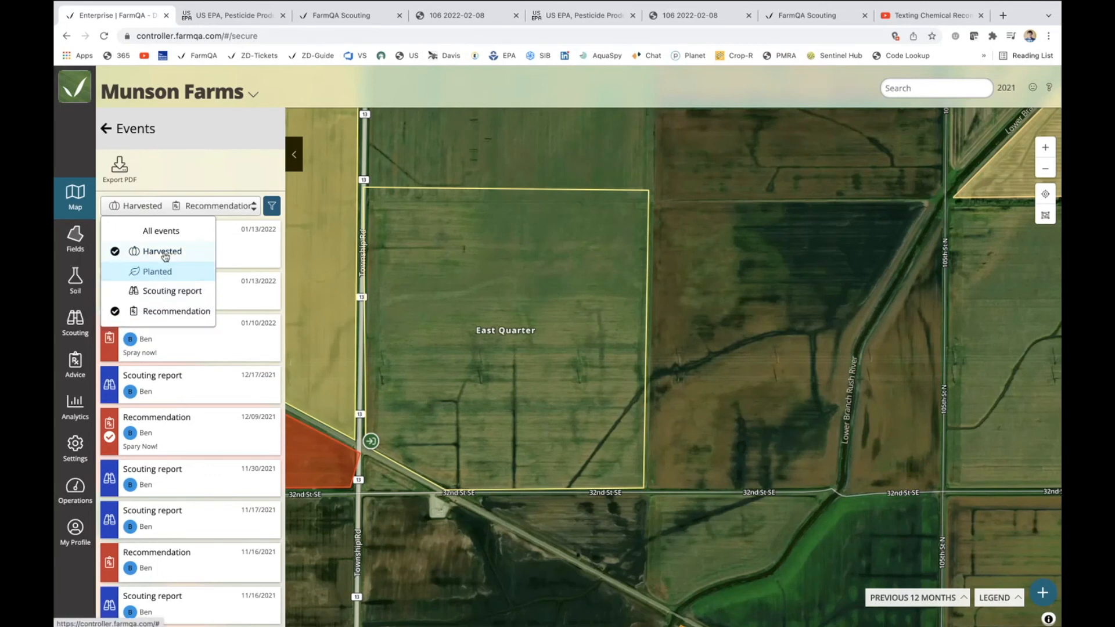
click(165, 251)
click(274, 206)
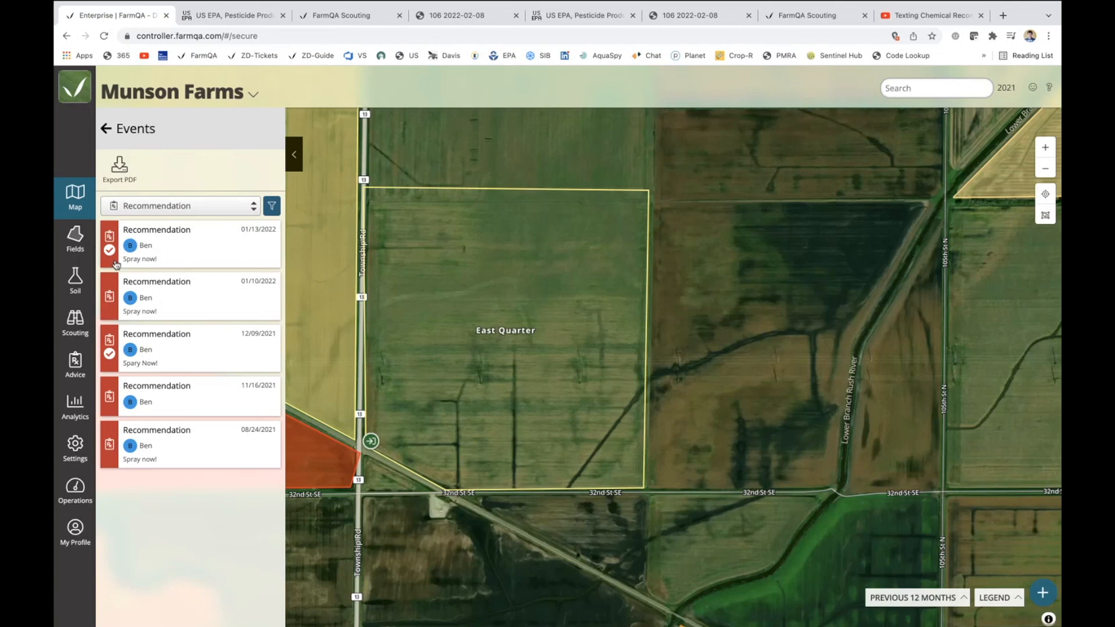
- Export East Quarter's filtered recommendations as a PDF and open the resulting Field Journal Report at a readable size
click(119, 172)
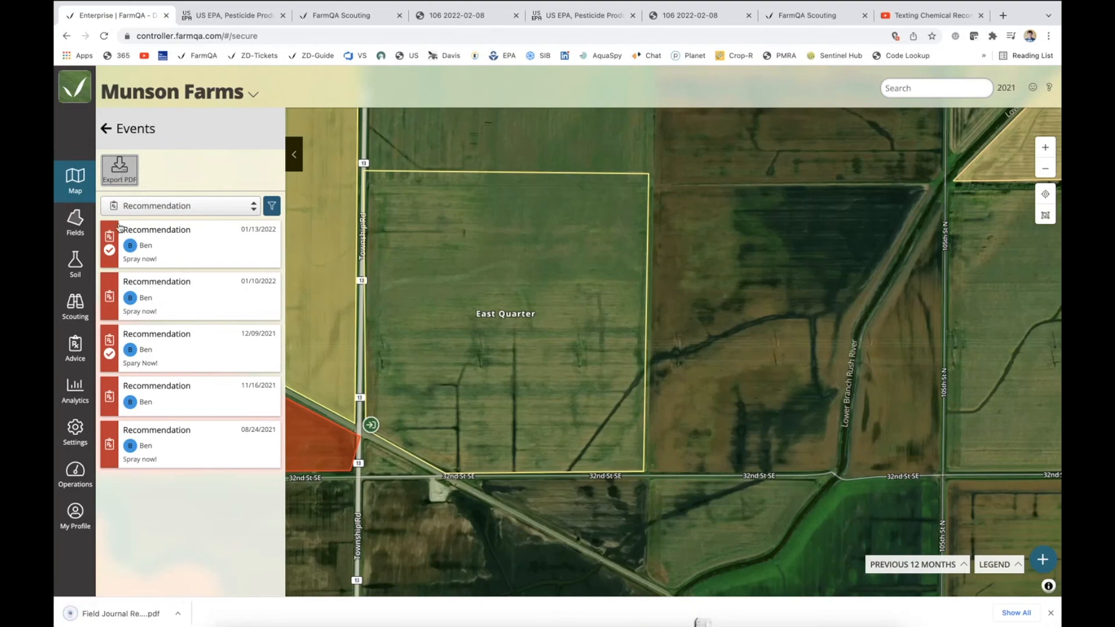
click(115, 618)
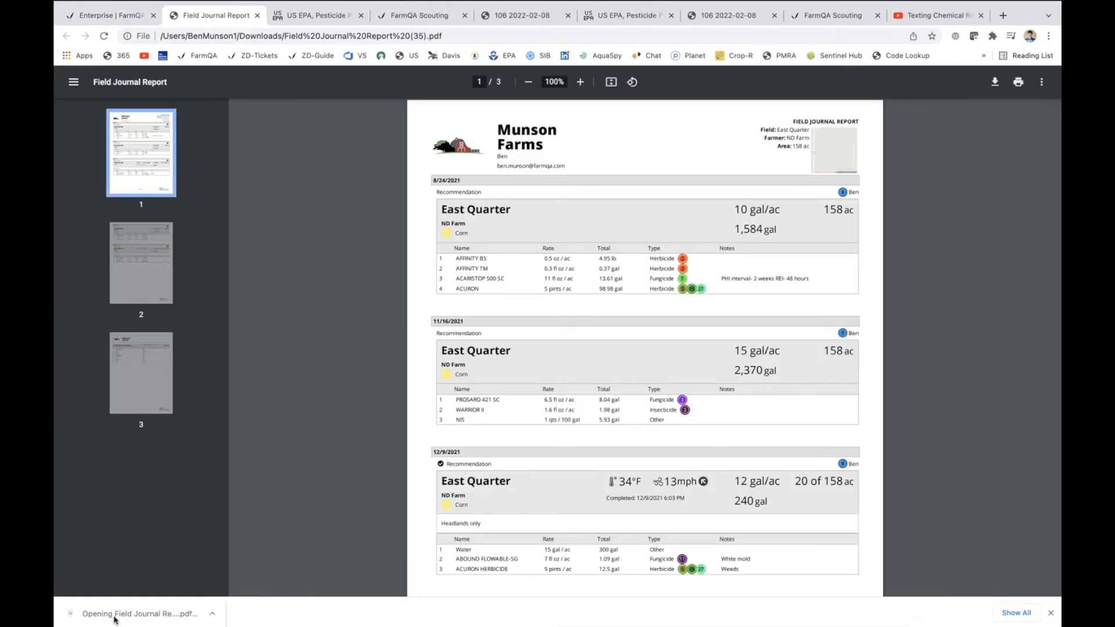
scroll(508, 235, up, 3)
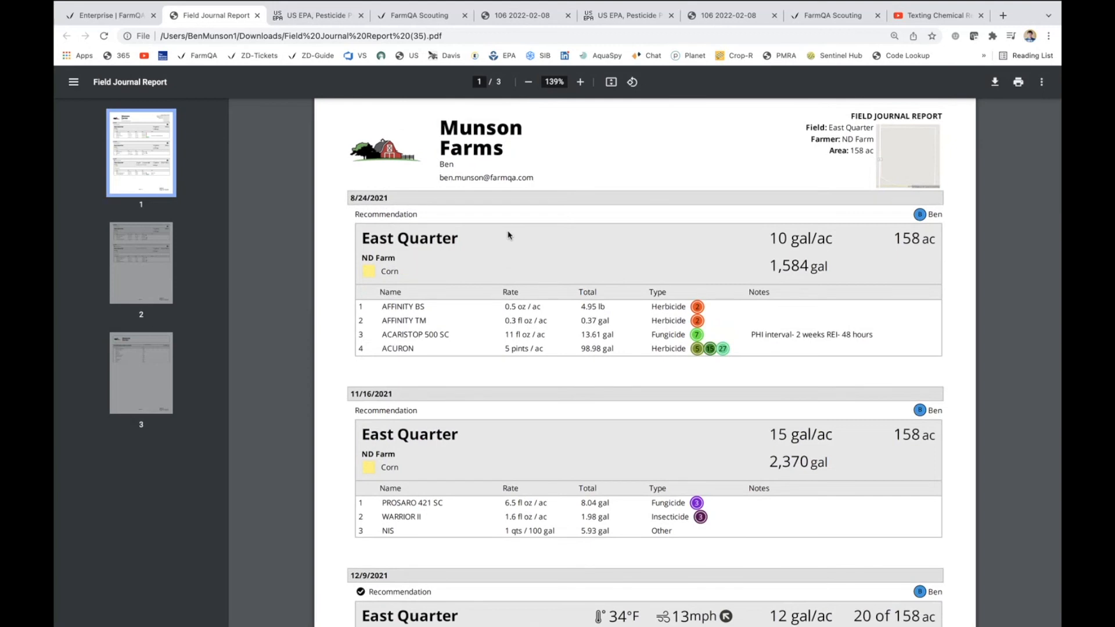
- Examine the Field Journal Report's recommendation dates, the 12/9/2021 completion details and treated acres, and the combined product totals
drag(347, 198, 393, 199)
click(408, 201)
scroll(391, 336, down, 2)
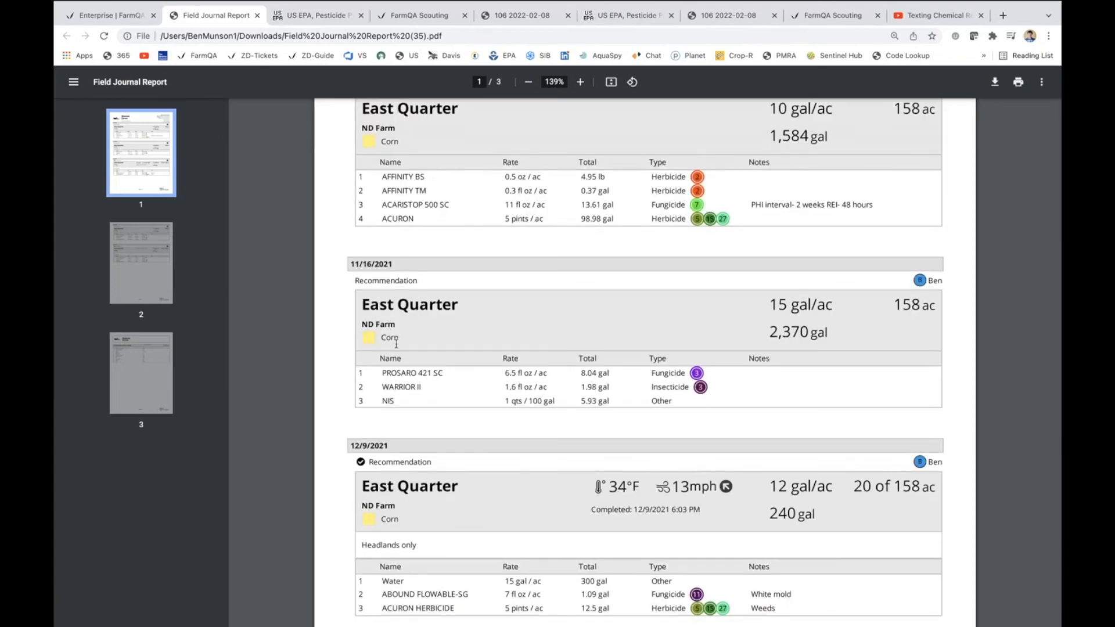
scroll(396, 344, down, 2)
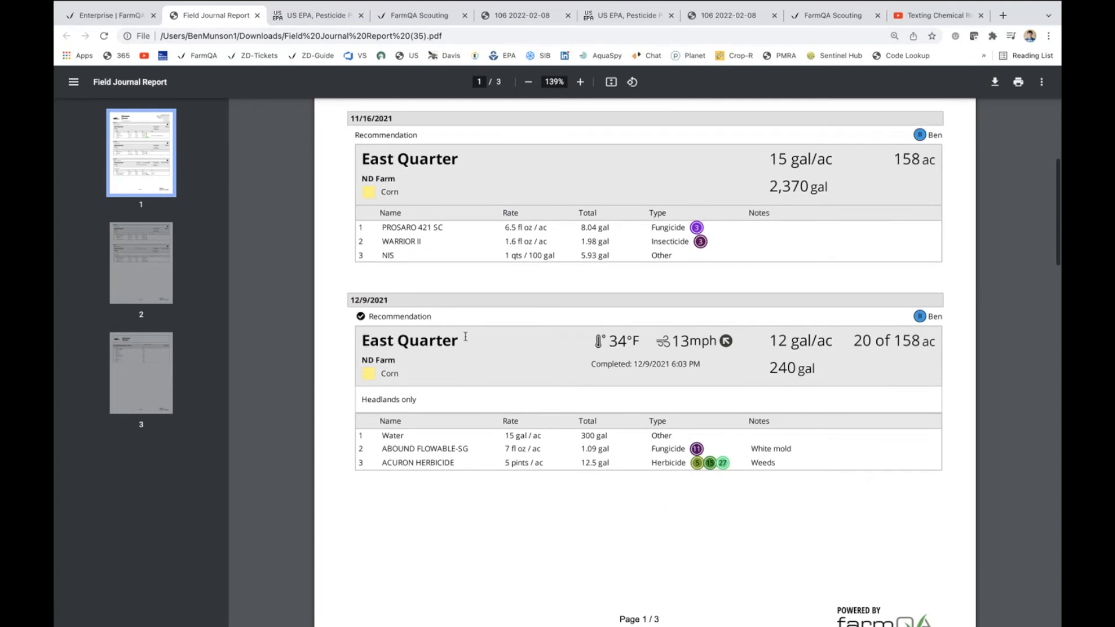
drag(591, 364, 712, 365)
click(709, 364)
drag(852, 343, 932, 343)
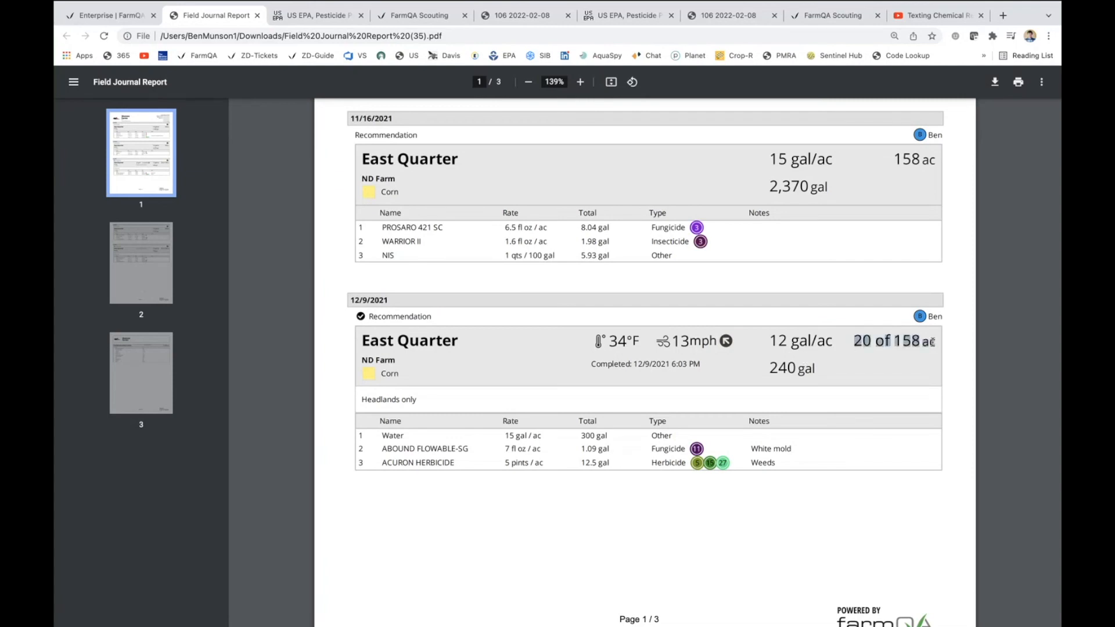
click(896, 366)
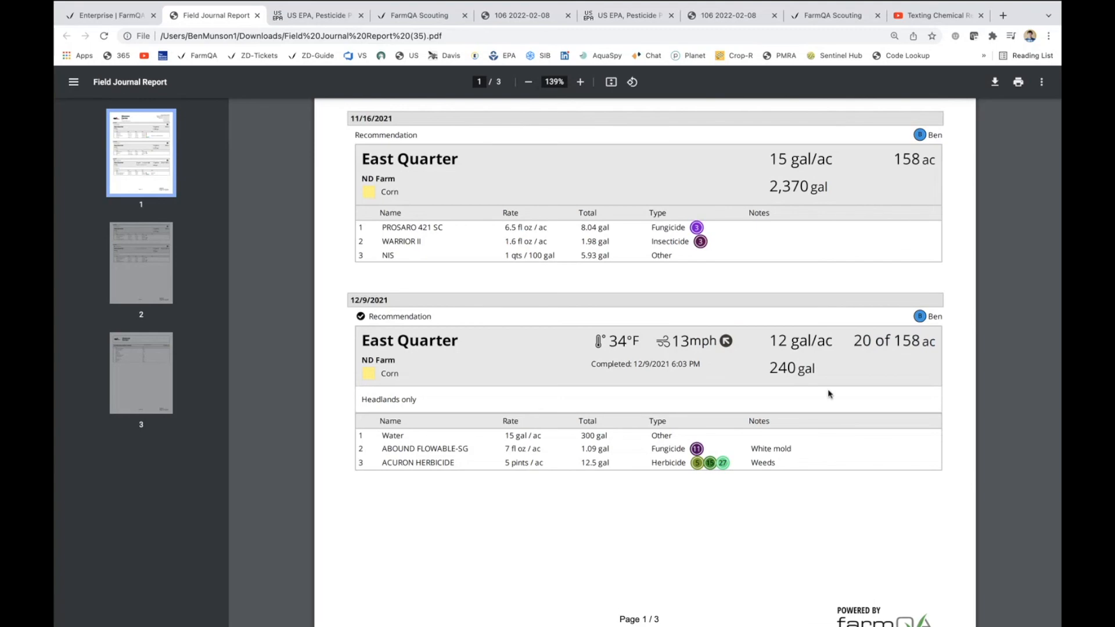
scroll(829, 394, down, 3)
scroll(829, 394, down, 18)
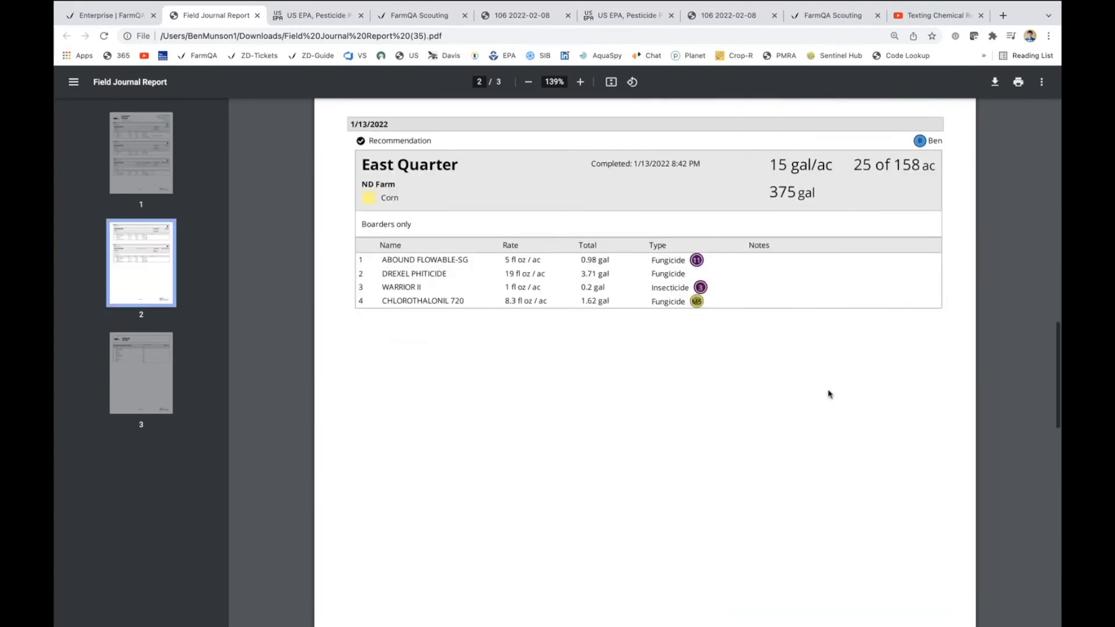
scroll(829, 393, down, 3)
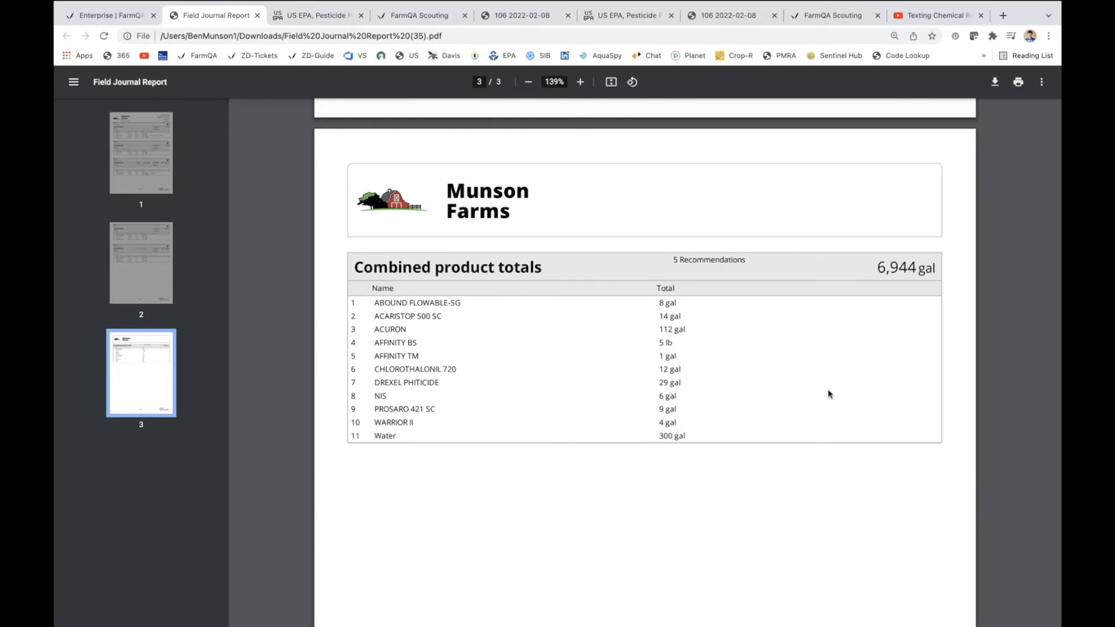
- Return to the East Quarter events in FarmQA and check the available growing seasons
click(125, 17)
click(1007, 88)
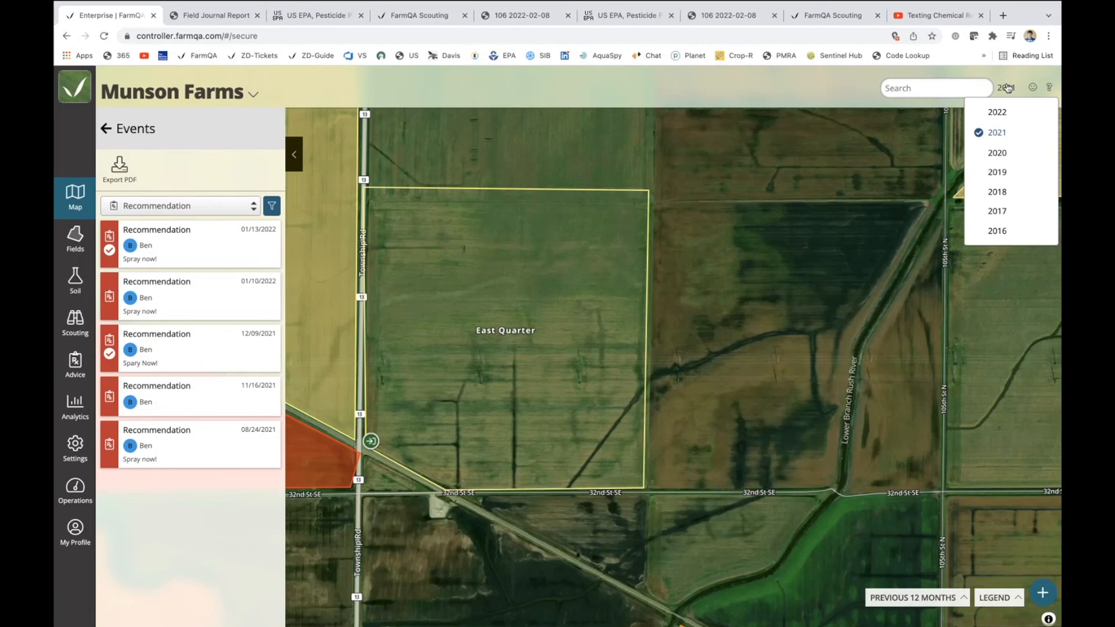
- Browse the scouting reports to the Feb 4, 2022 report for field 231 and check the attachment on its cutworms observation
click(75, 331)
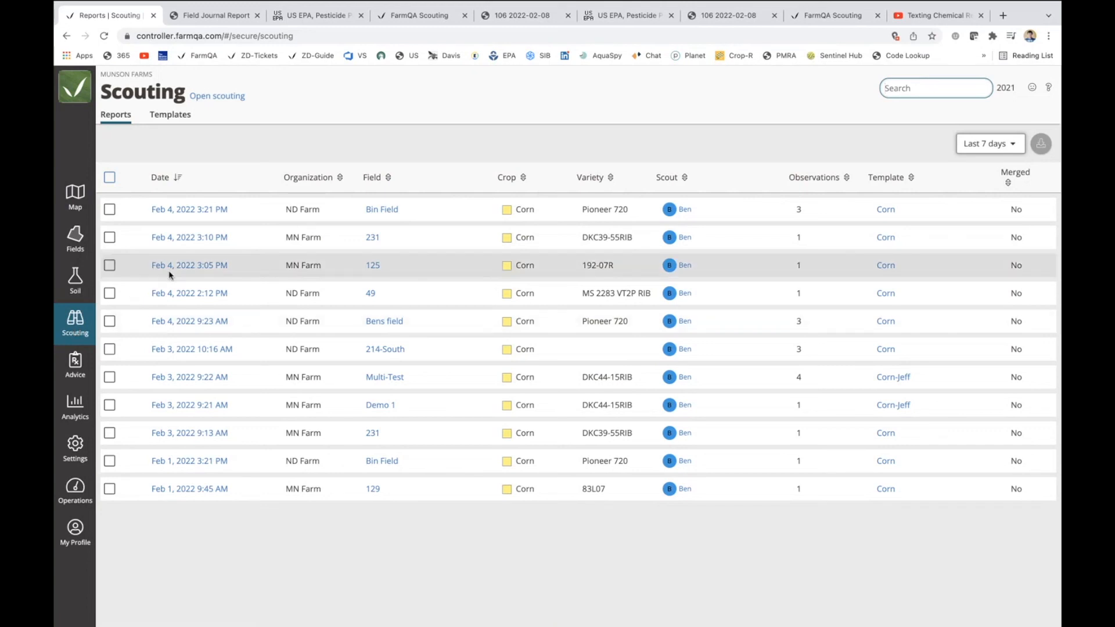
click(188, 212)
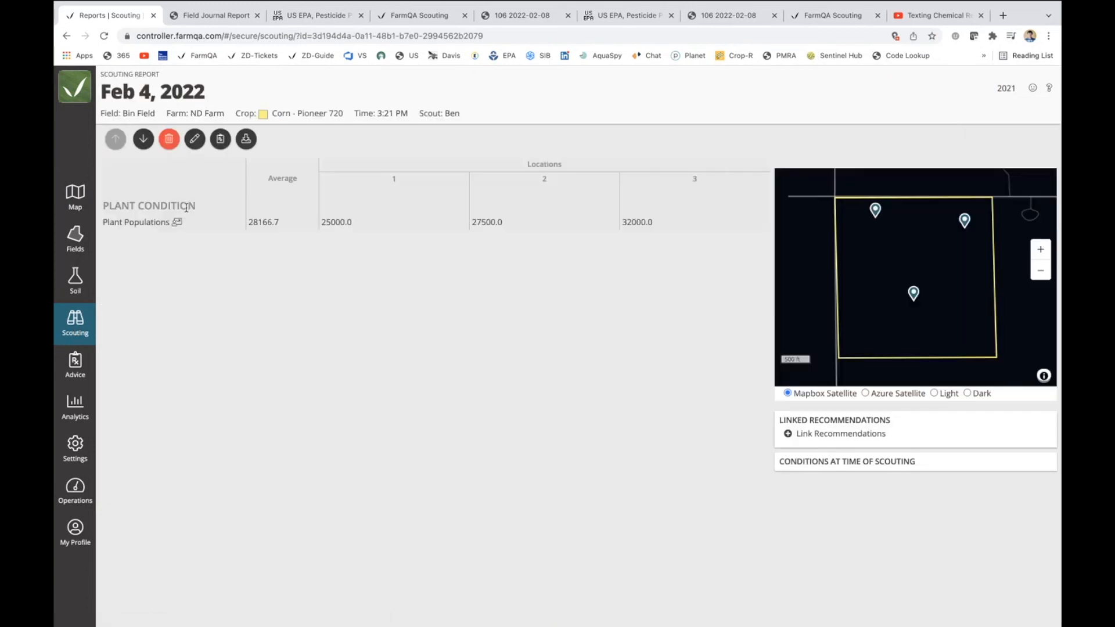
click(143, 140)
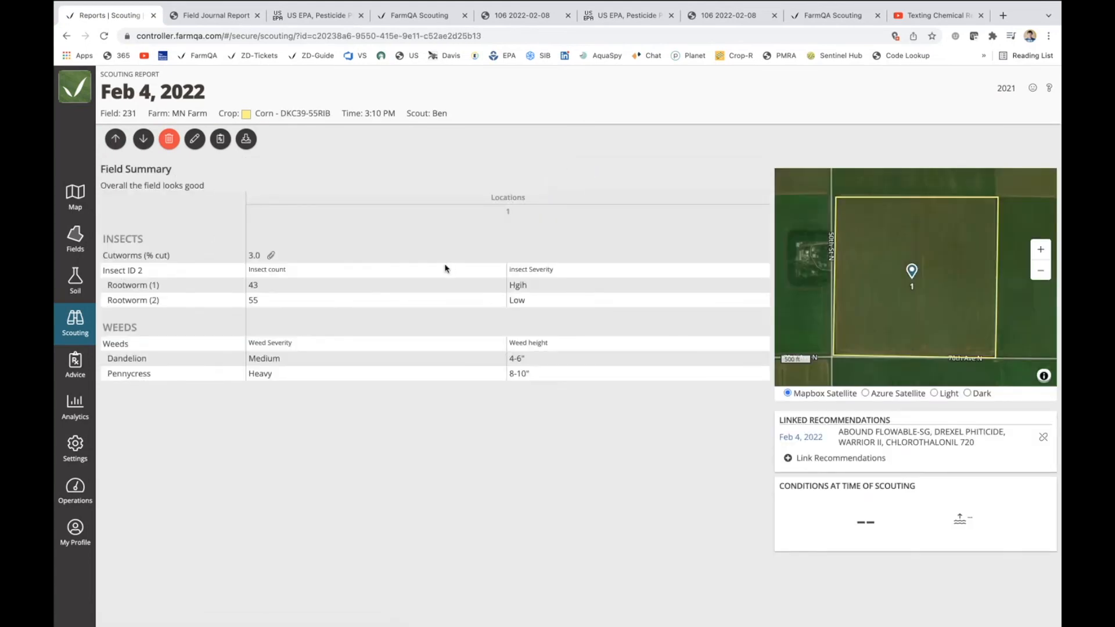
click(271, 256)
- Start a new recommendation from the field 231 scouting report and select the Jan 19, 2022 recommendation for linking, leaving both without saving
click(220, 140)
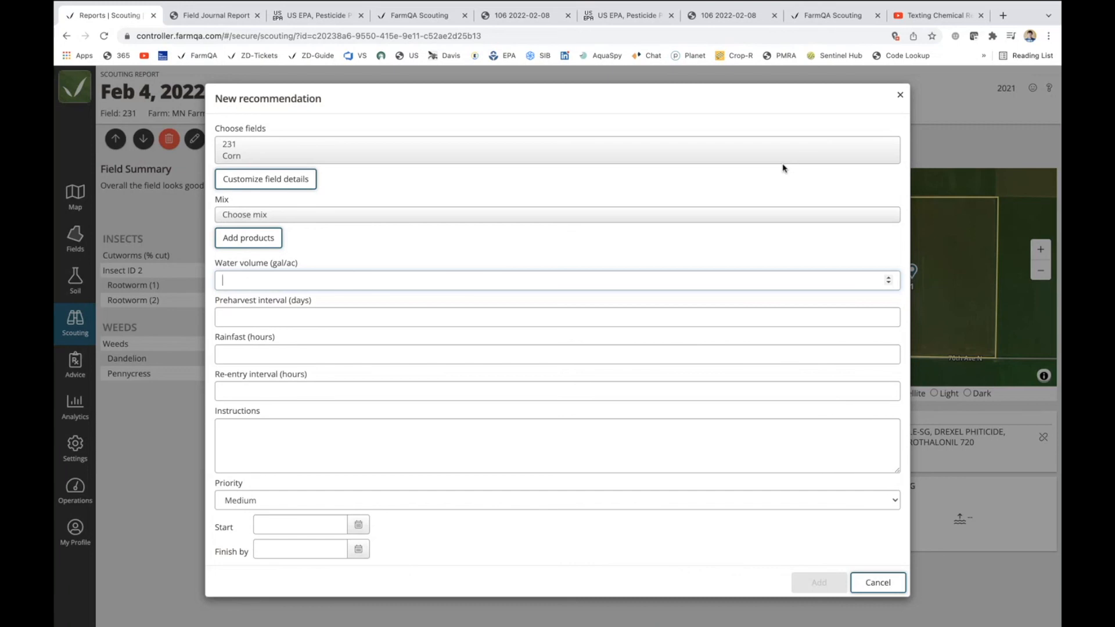
click(900, 95)
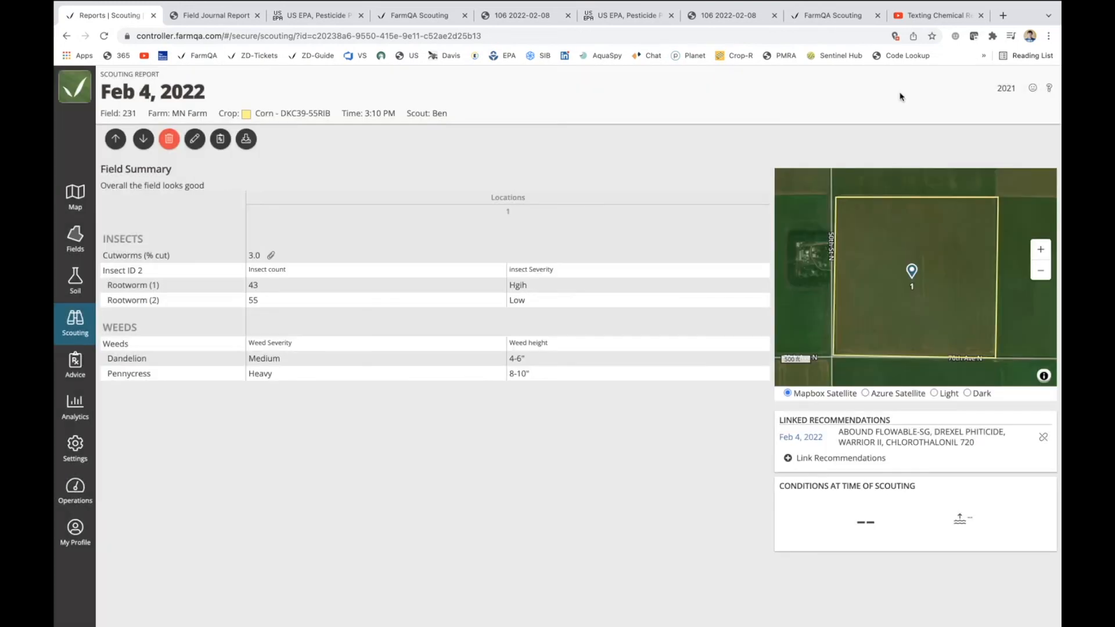
click(806, 459)
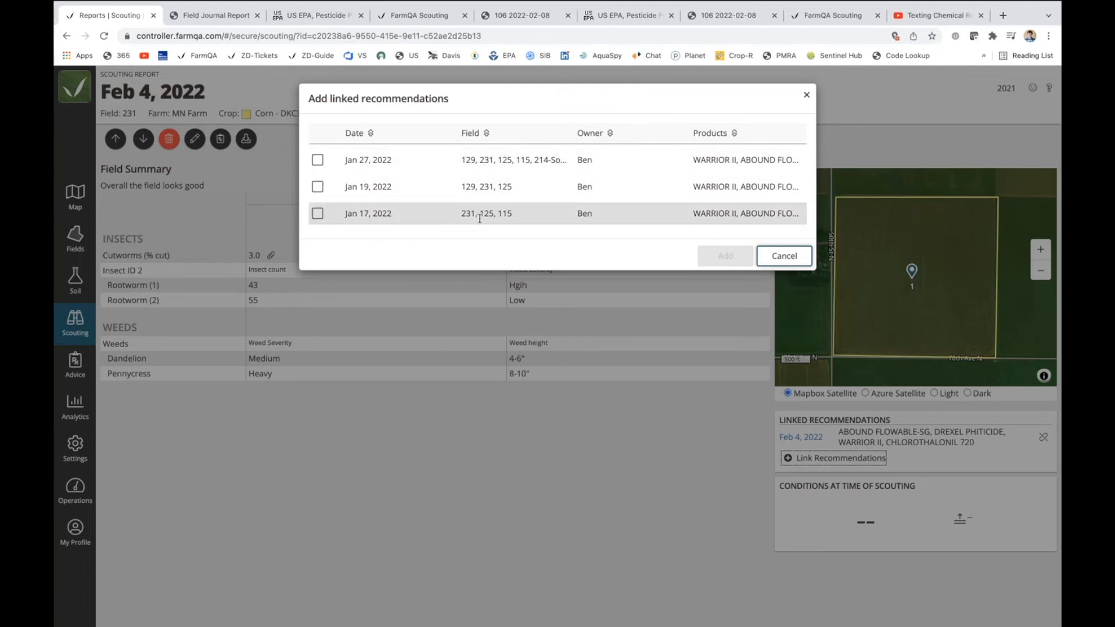
click(318, 187)
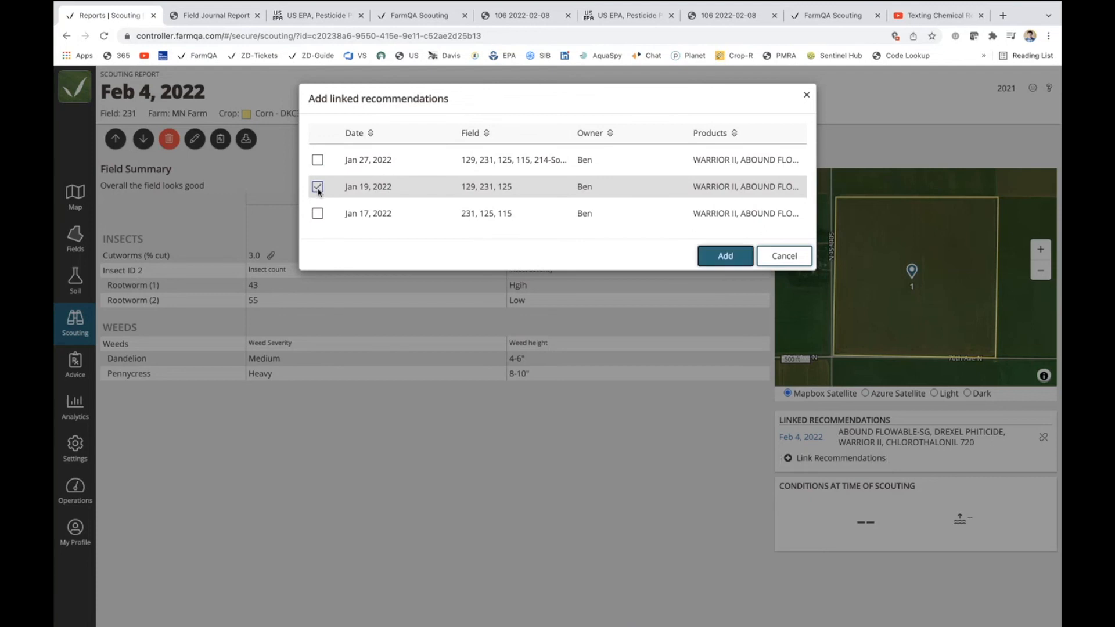
click(806, 96)
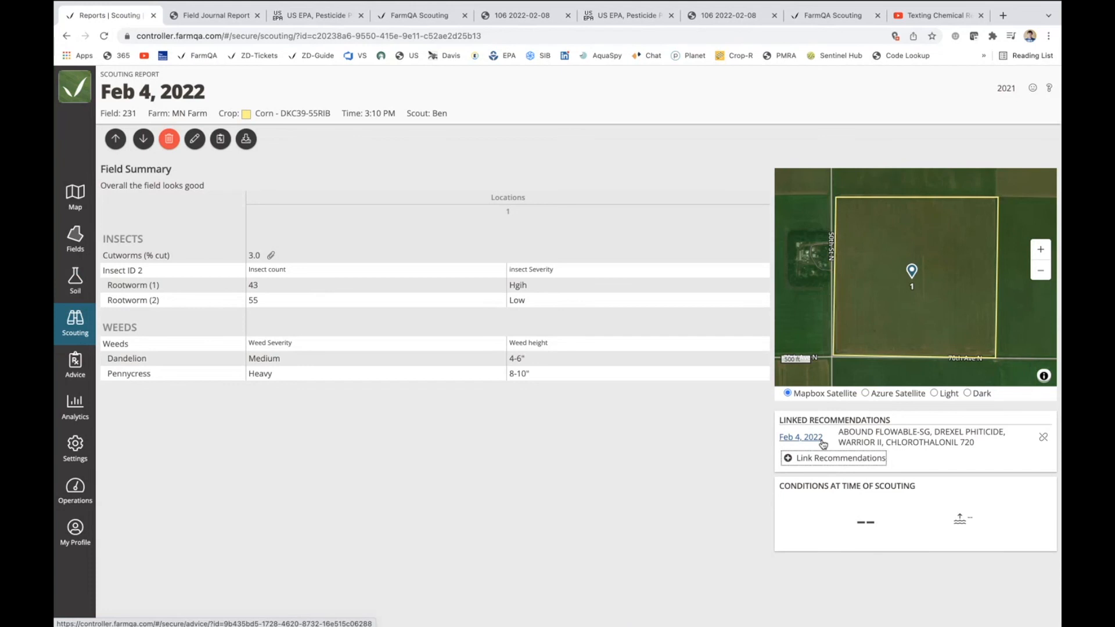
- Export the field 231 scouting report as a PDF and open it to view its observations and linked recommendation
click(245, 139)
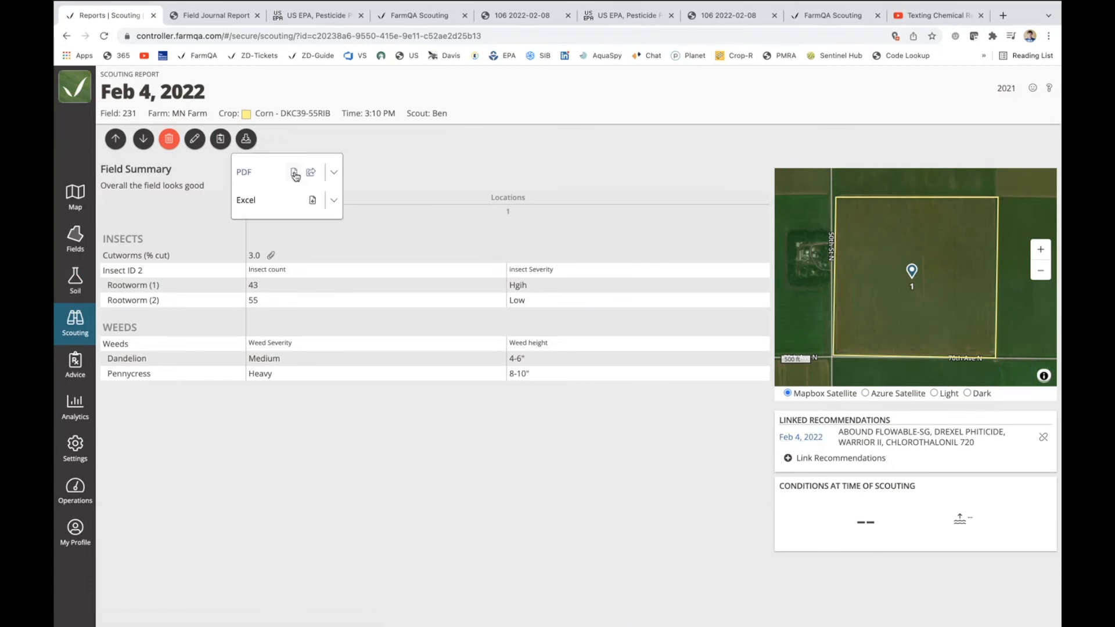
click(294, 172)
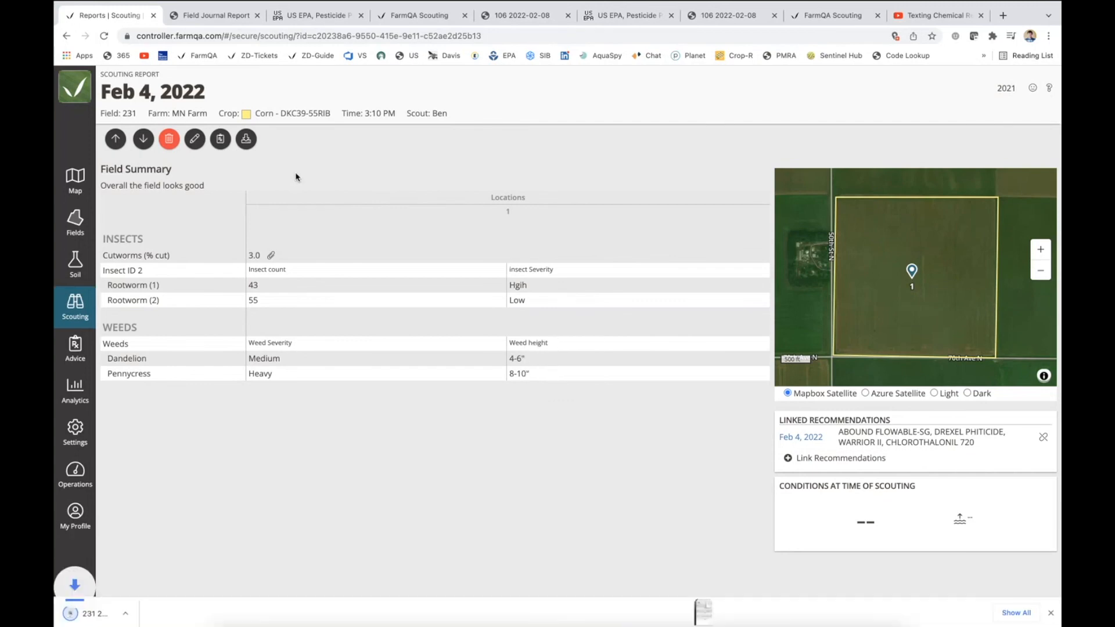
click(125, 613)
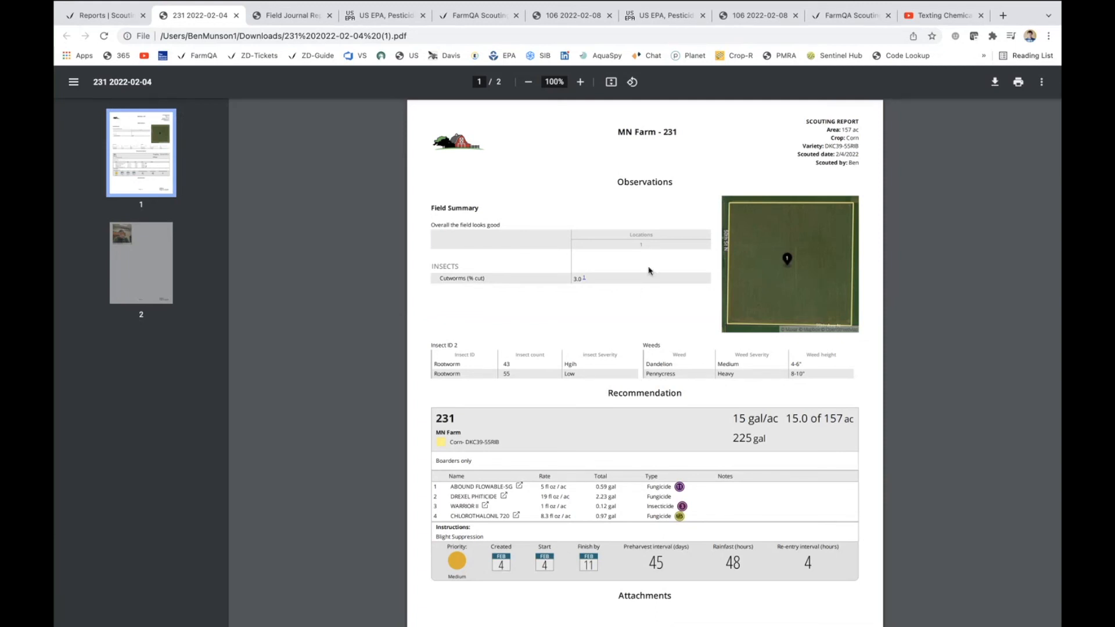
- Review the Advice usage statistics for recommendations, top products, fields and mixes in FarmQA's settings, and return to the recommendations list
click(114, 20)
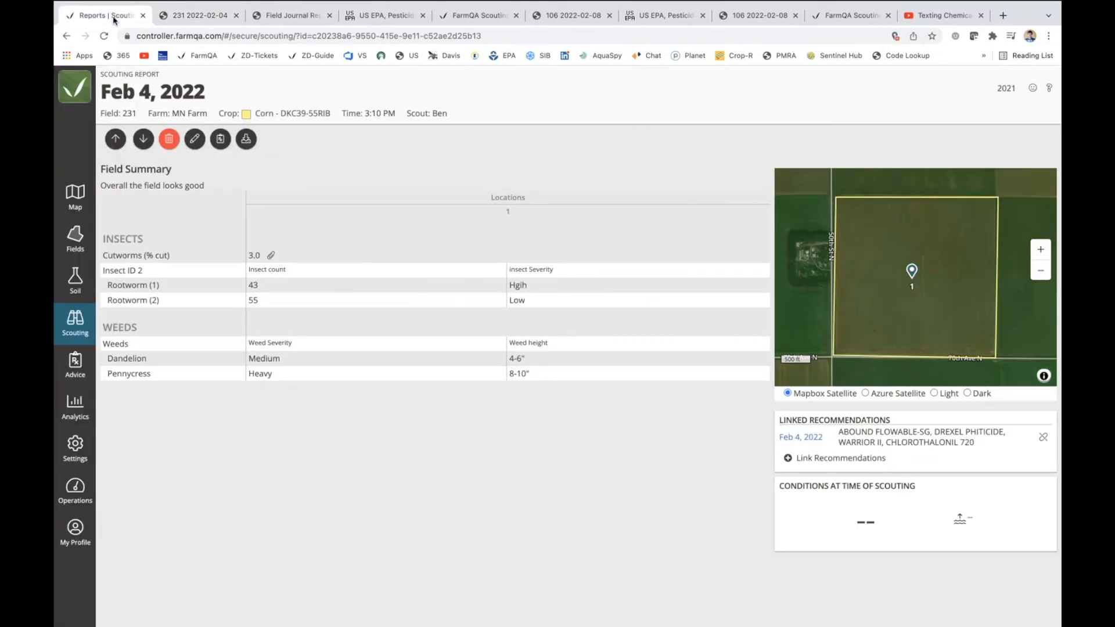
click(76, 447)
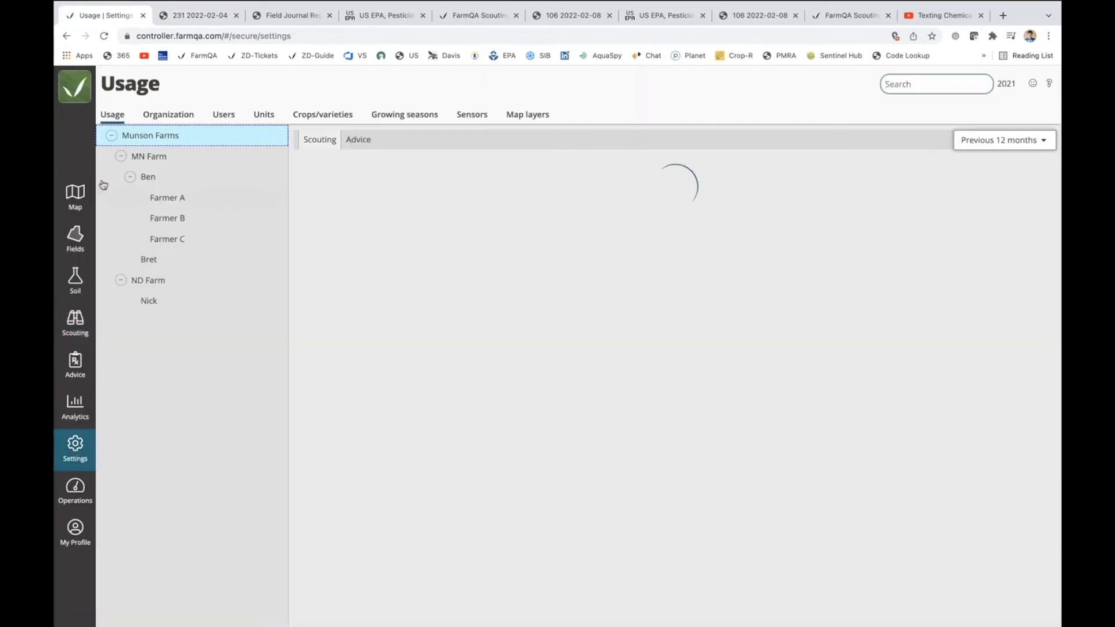
click(359, 140)
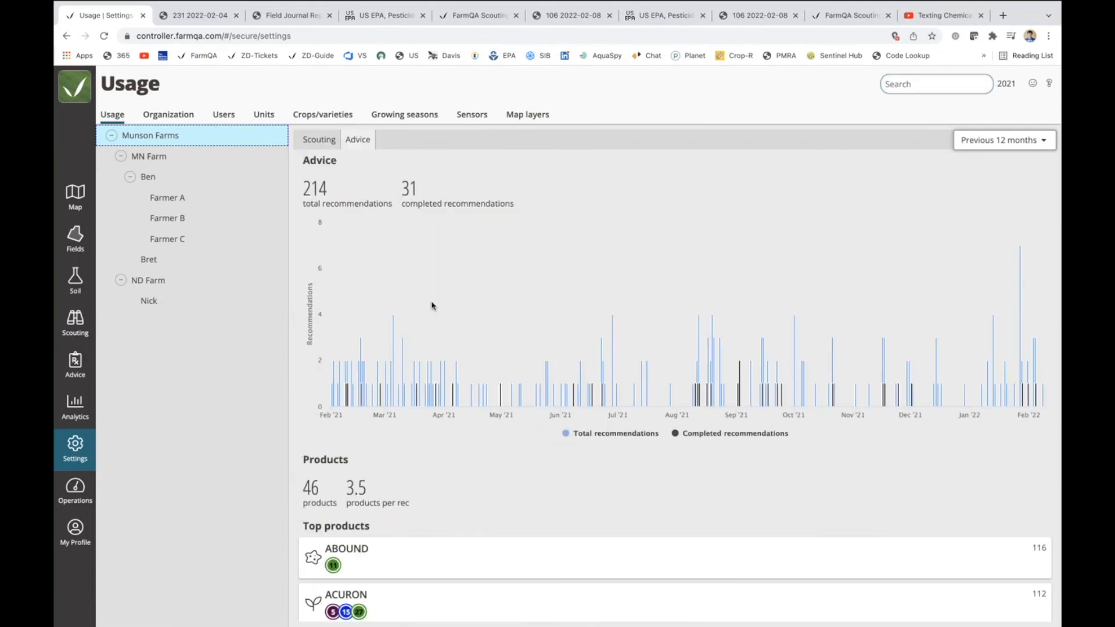
scroll(488, 427, down, 1)
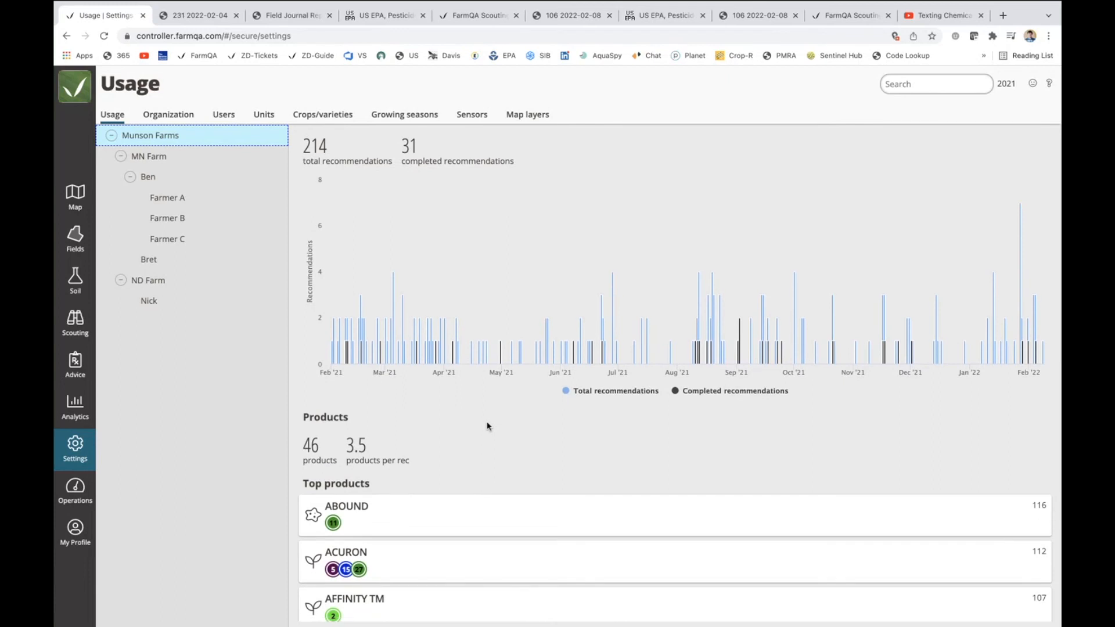
scroll(488, 427, down, 5)
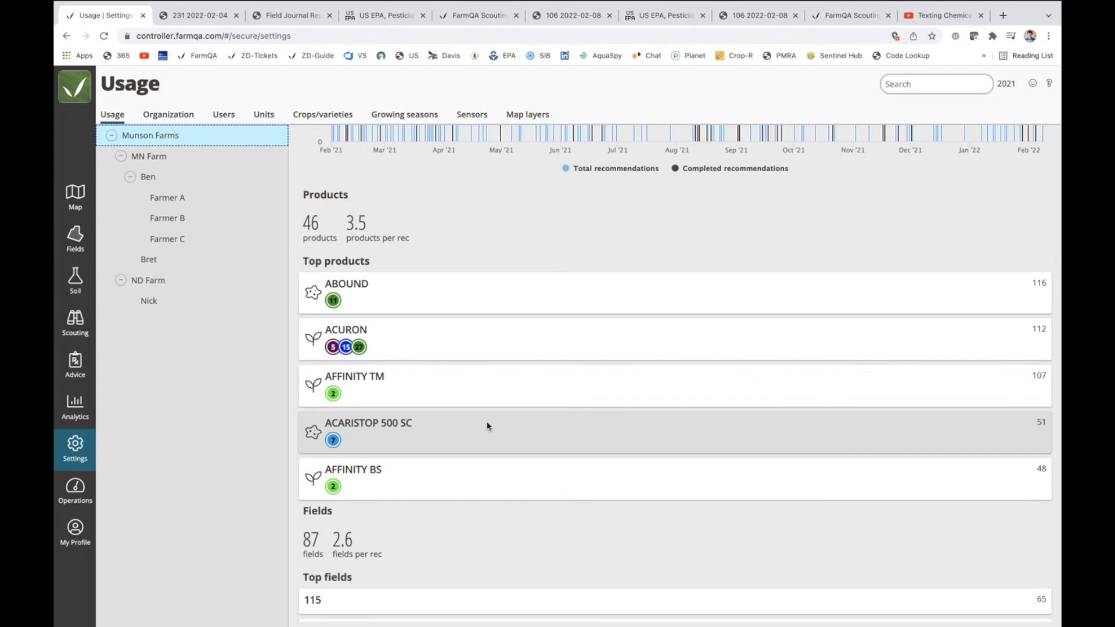
scroll(488, 427, down, 5)
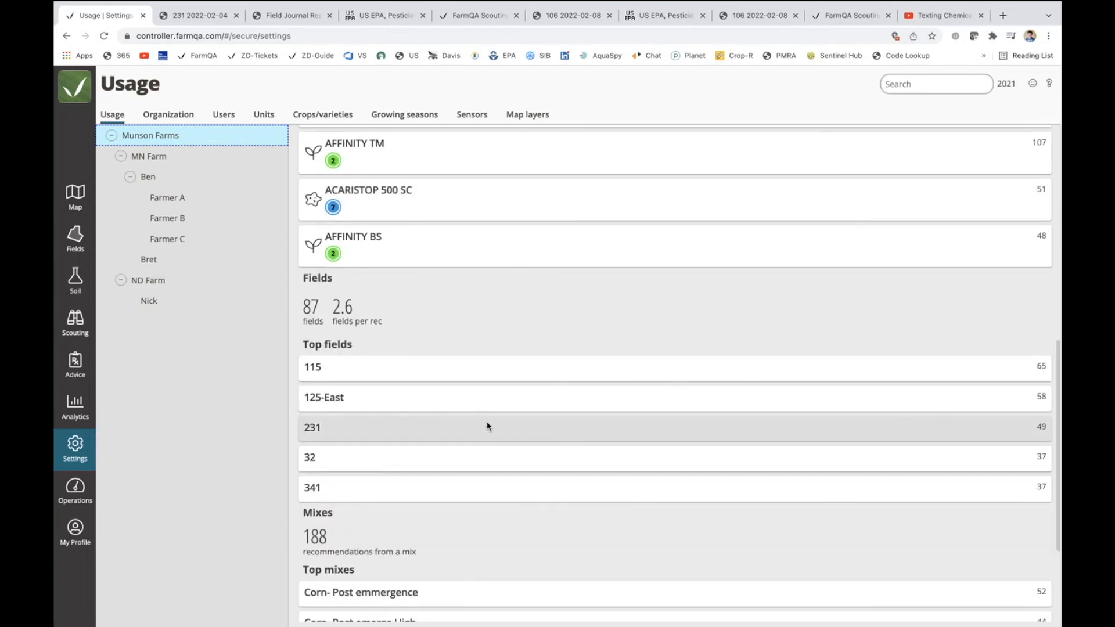
scroll(487, 427, down, 3)
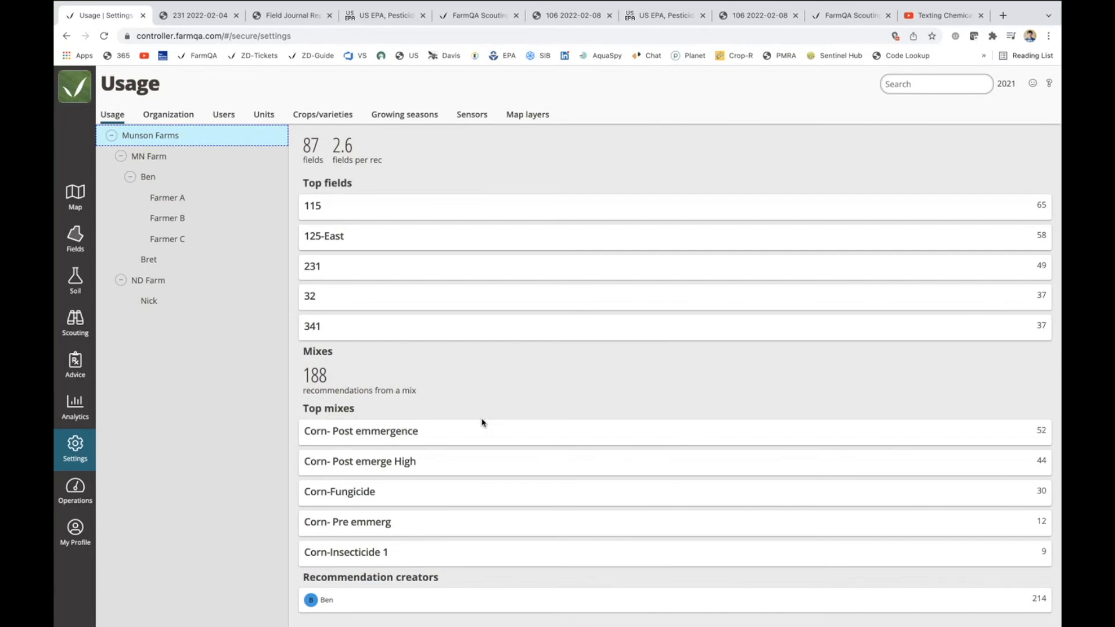
click(74, 365)
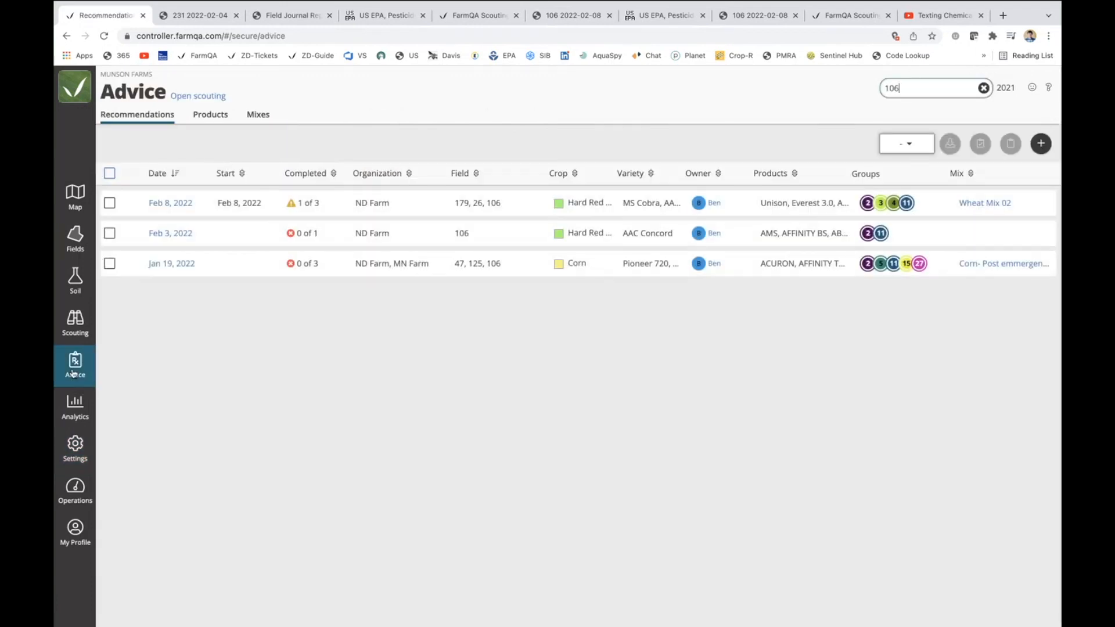